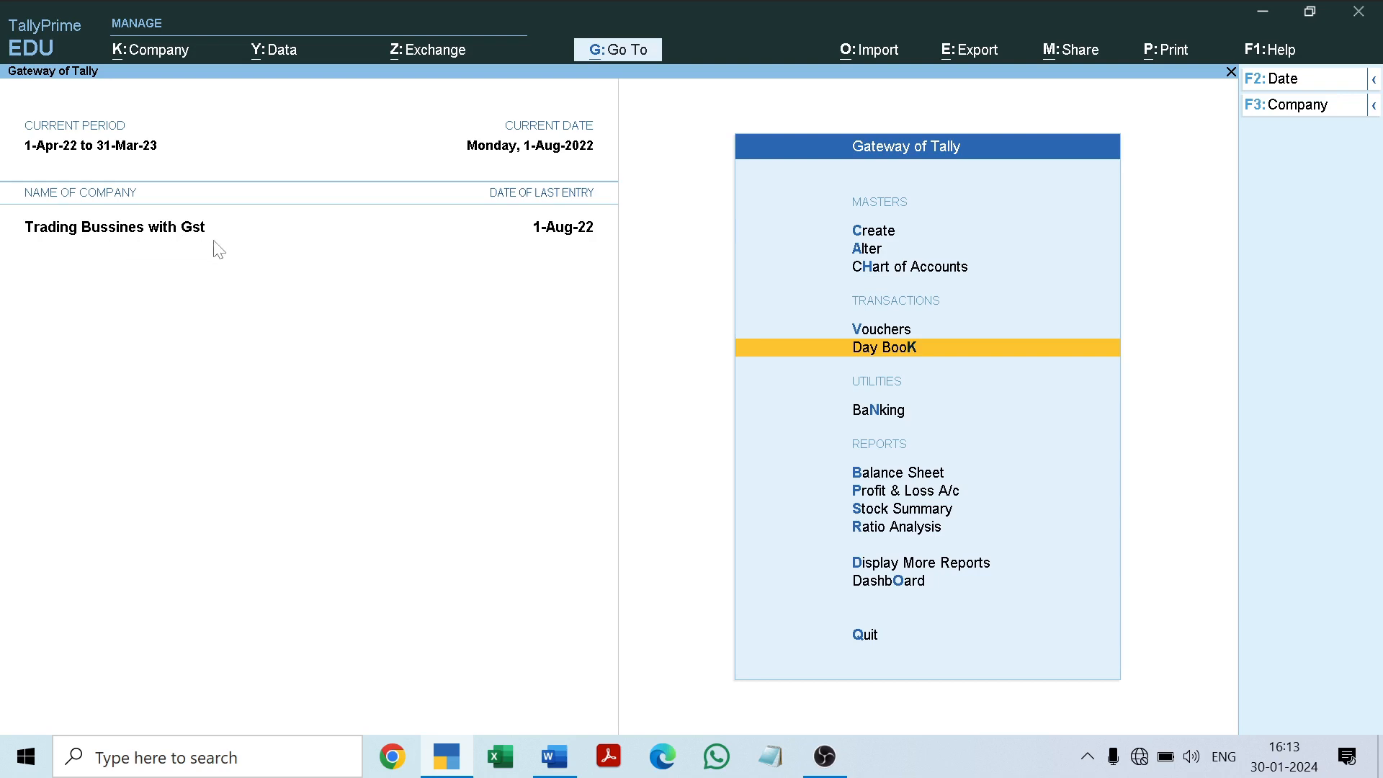
Step: Review the Day Book entries, close it, and examine the September 2022 transactions in the Word project document
{"action": "key", "text": "Return"}
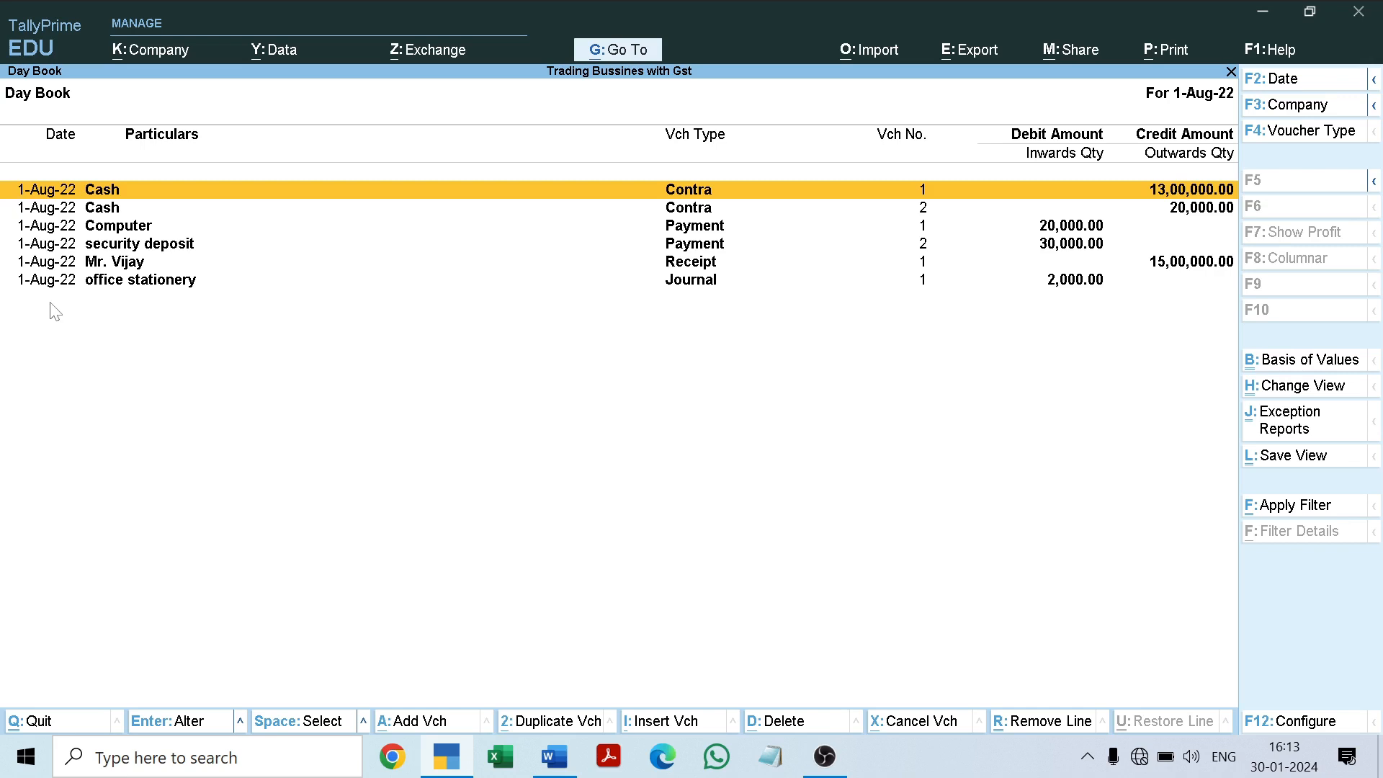
{"action": "key", "text": "Escape"}
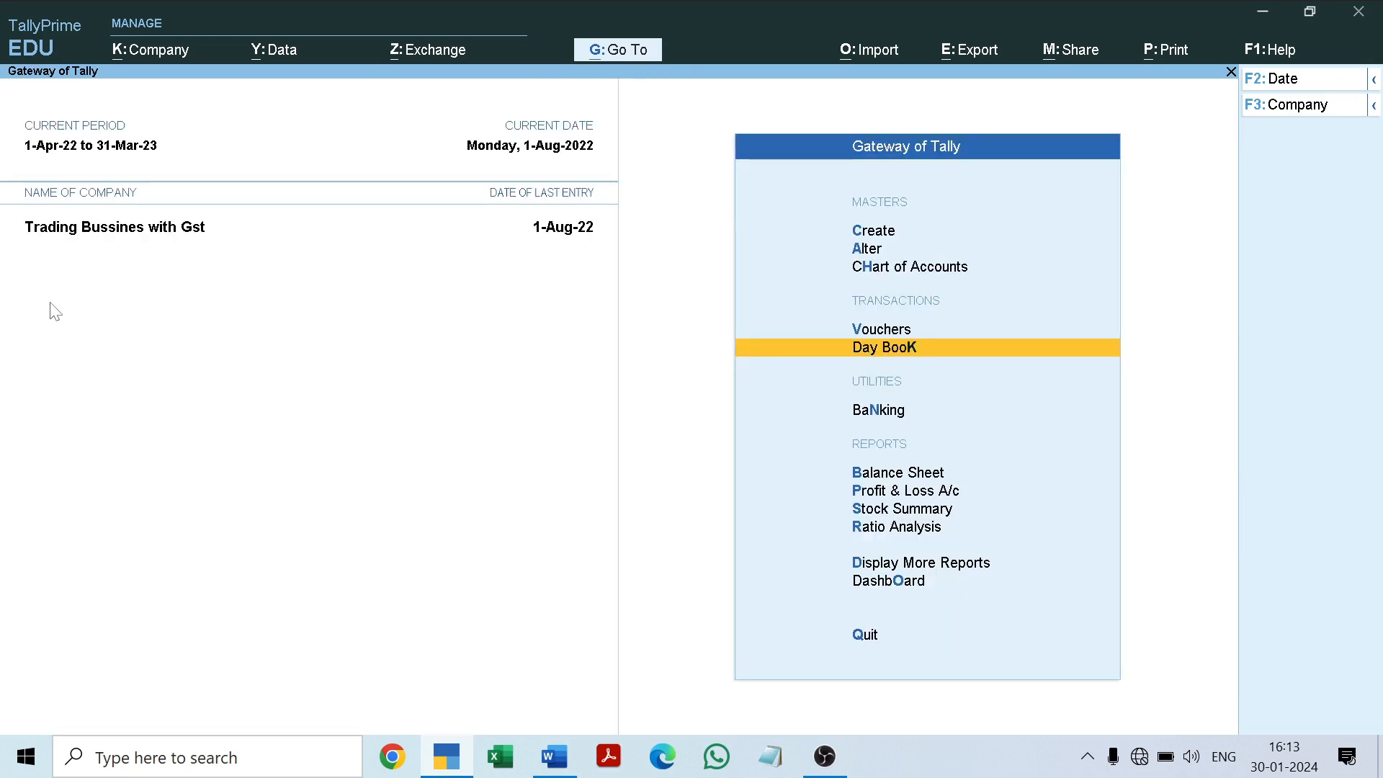
{"action": "left_click", "coordinate": [555, 768]}
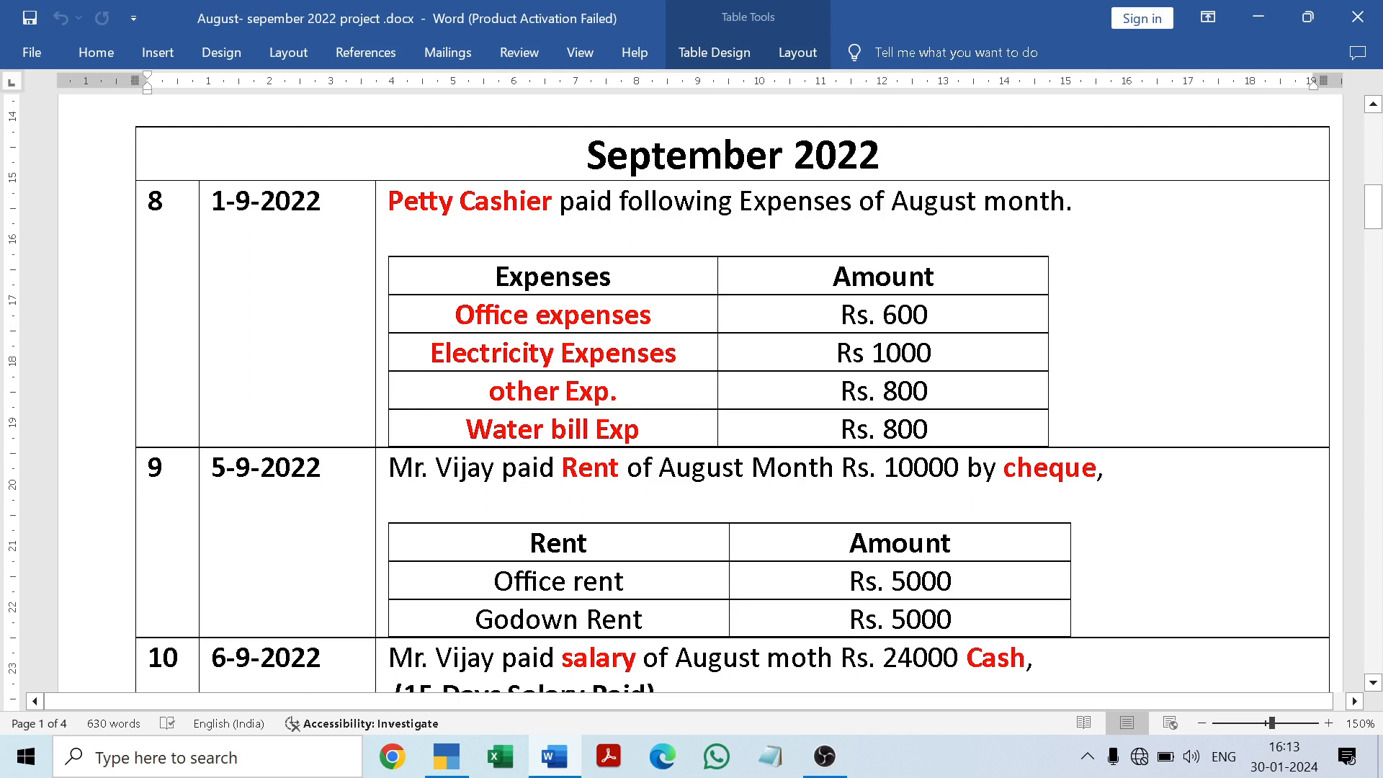
Step: Return to TallyPrime and set the current date to 1-9 for the September 2022 entries
{"action": "left_click", "coordinate": [450, 755]}
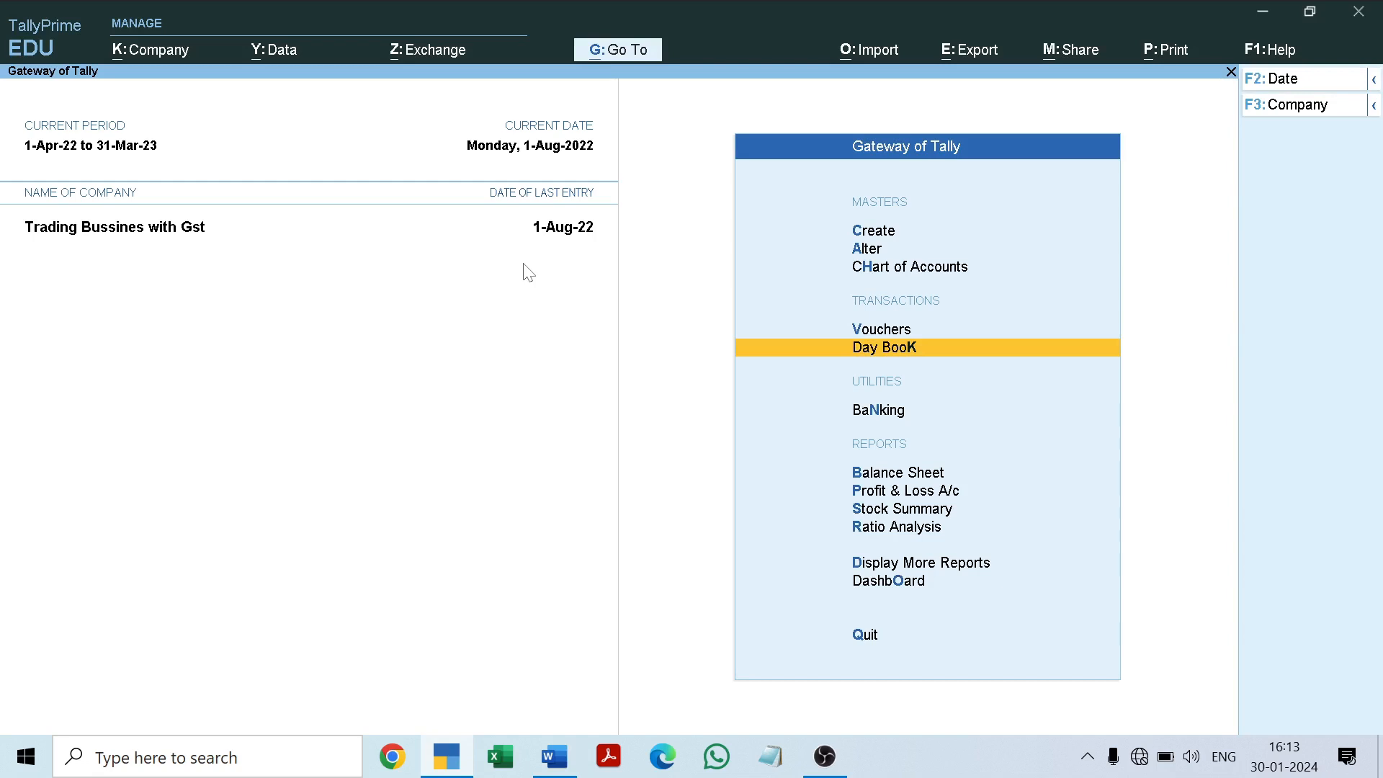
{"action": "key", "text": "F2"}
{"action": "type", "text": "1"}
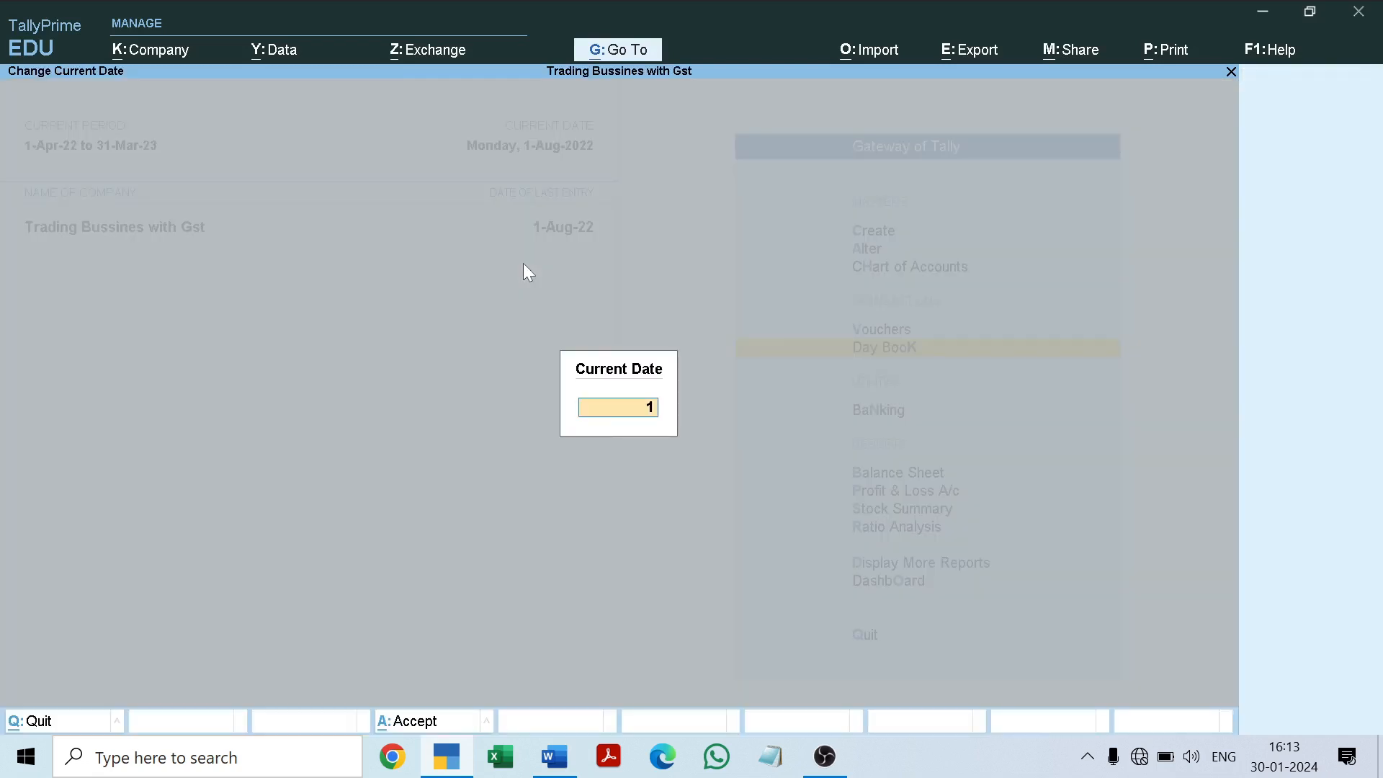
{"action": "type", "text": "-9"}
{"action": "key", "text": "Return"}
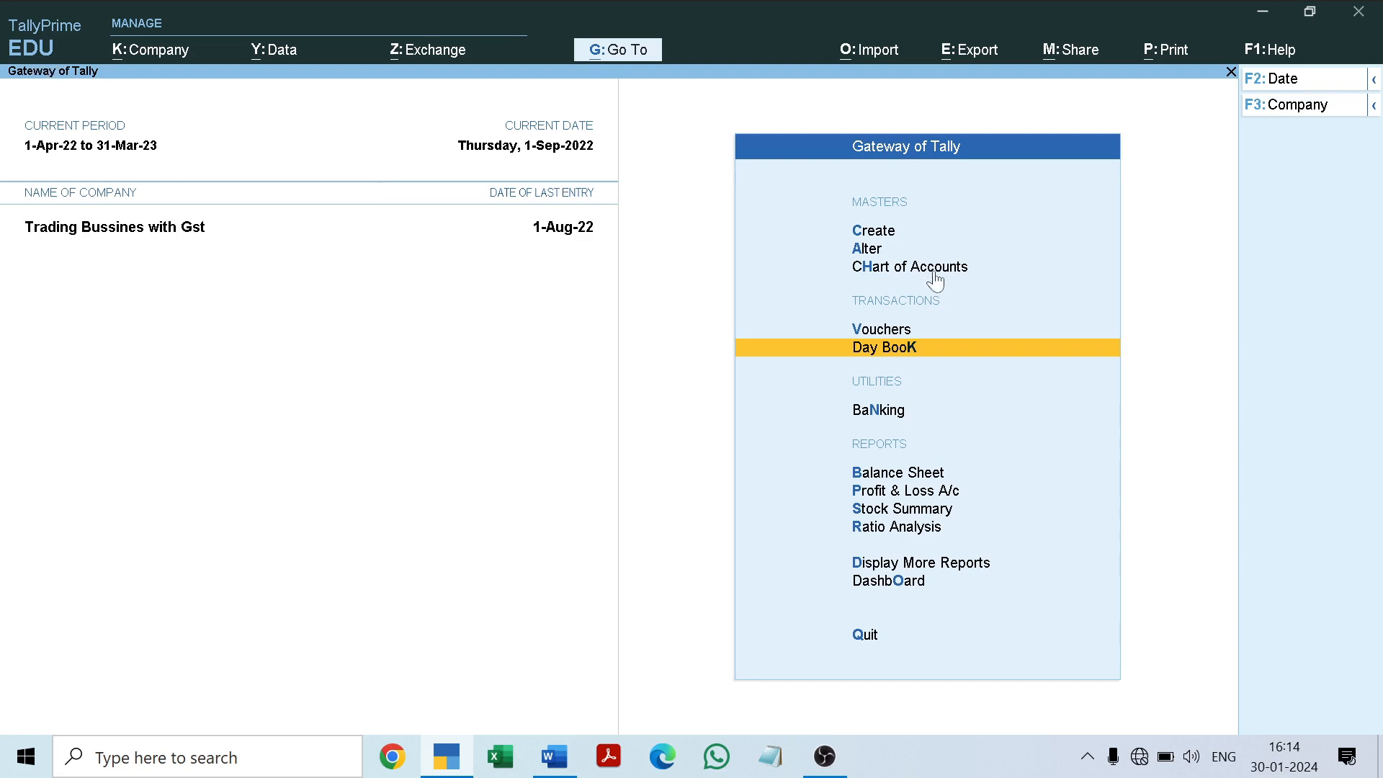
Step: Open a new payment voucher and copy the expense name "Office expenses" from the Word project document for its ledger
{"action": "left_click", "coordinate": [879, 329]}
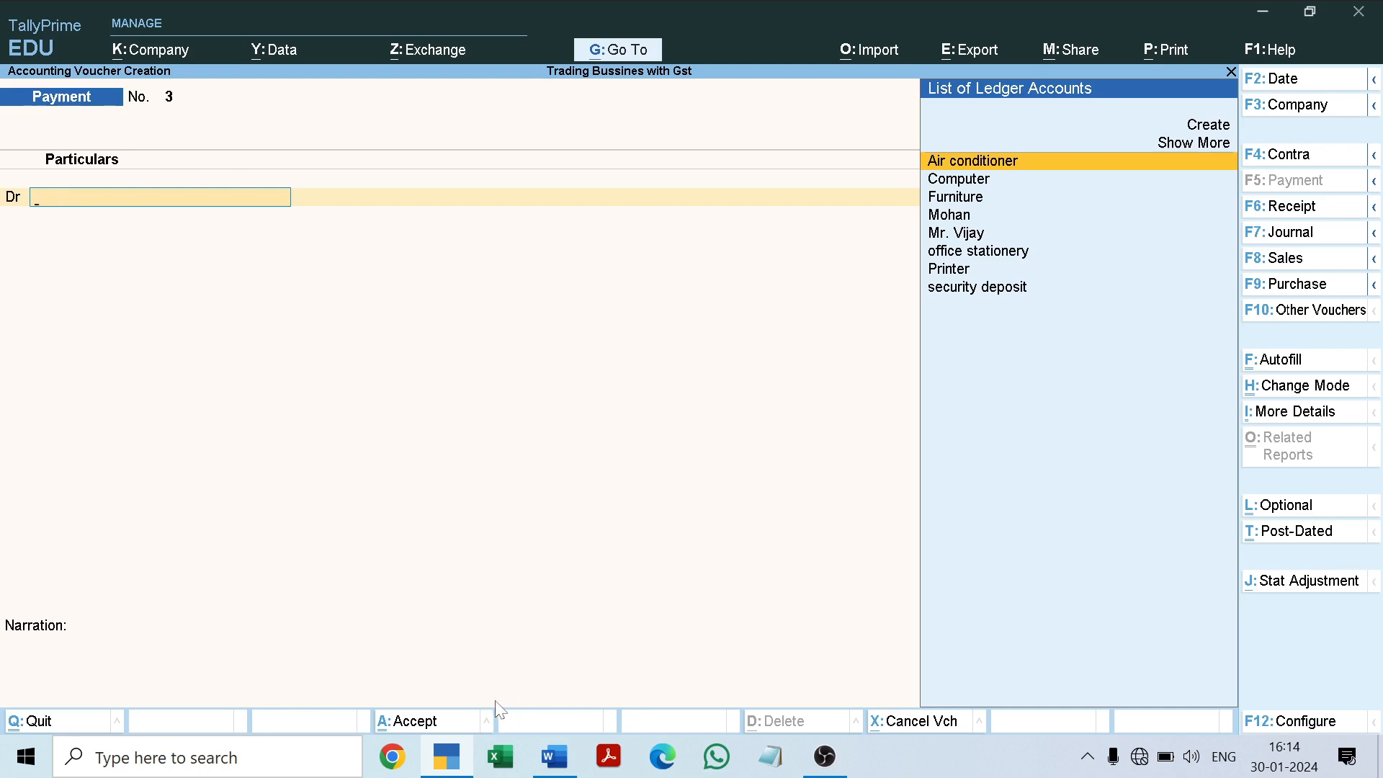
{"action": "left_click", "coordinate": [555, 756]}
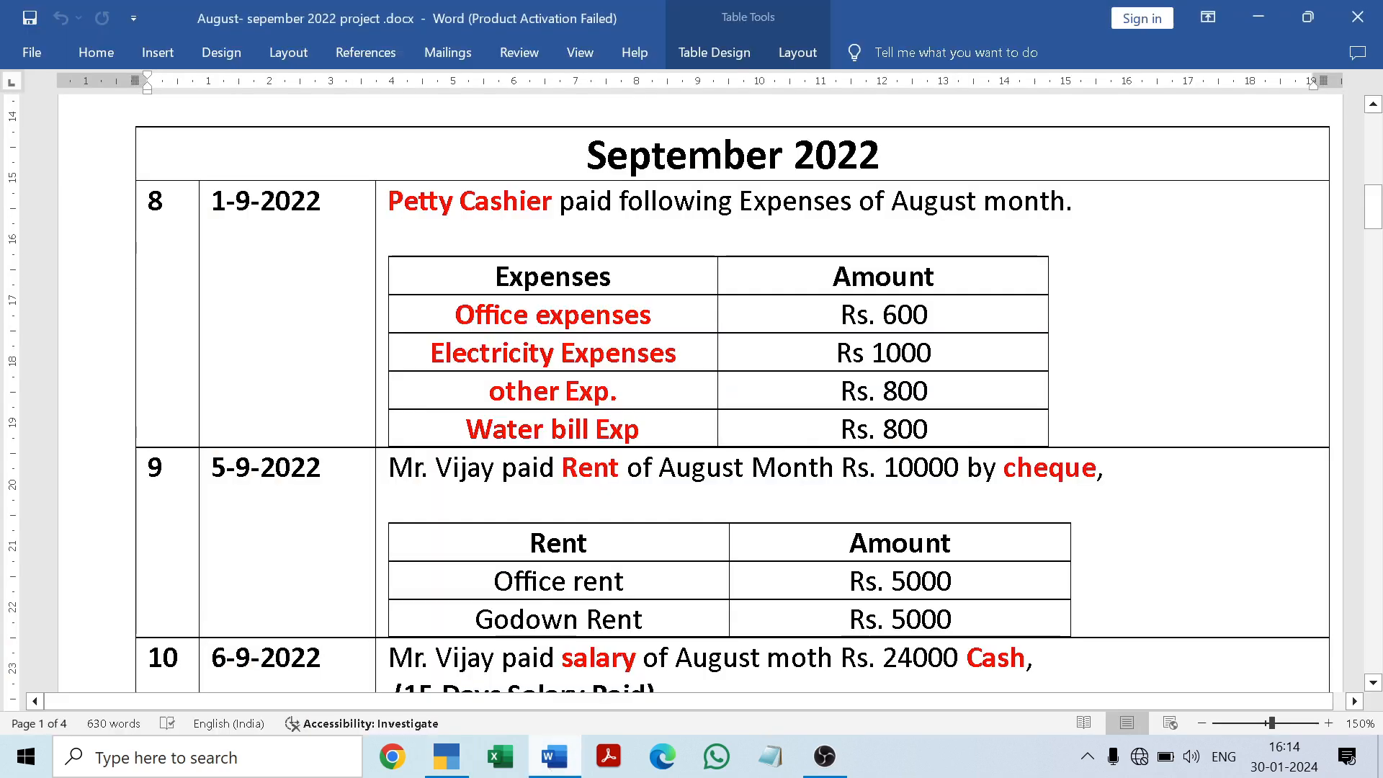
{"action": "left_click_drag", "start_coordinate": [456, 315], "coordinate": [651, 314]}
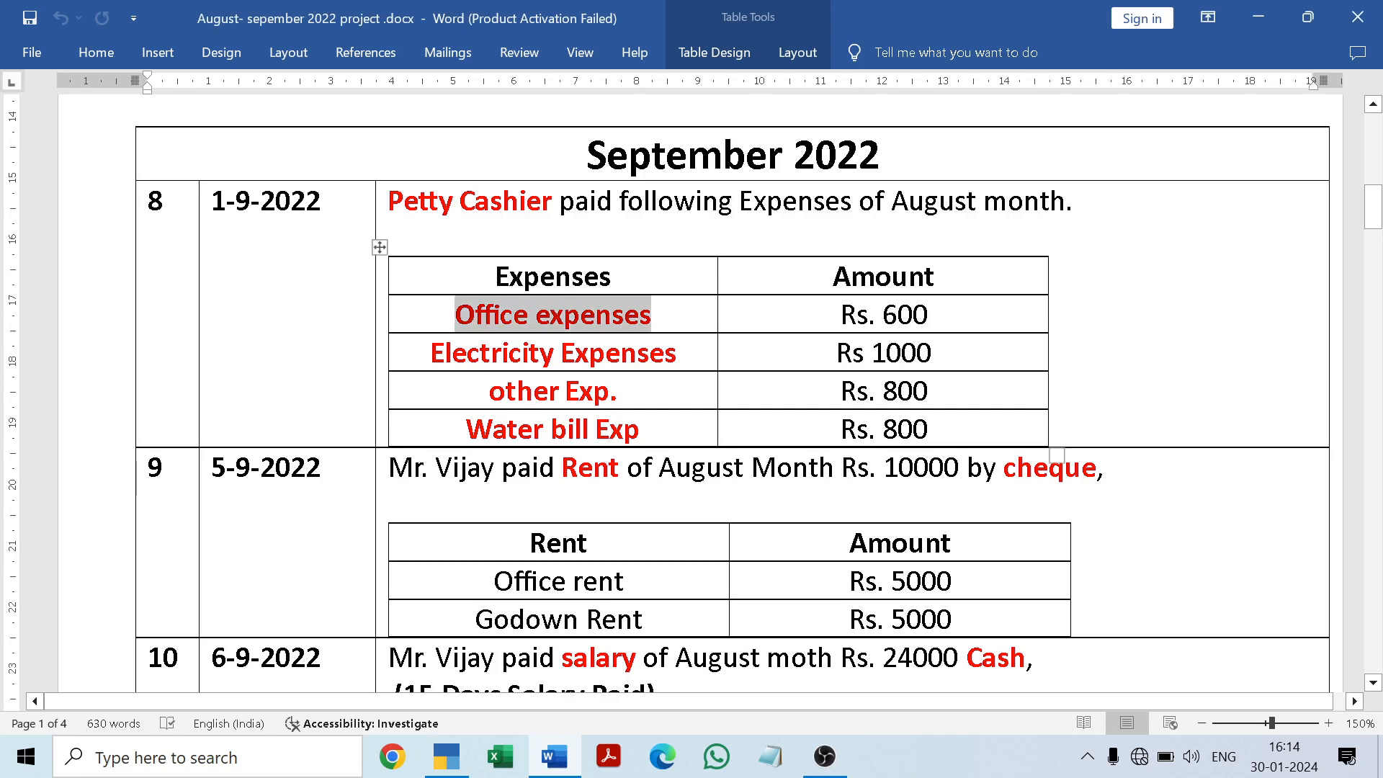
{"action": "left_click", "coordinate": [617, 390]}
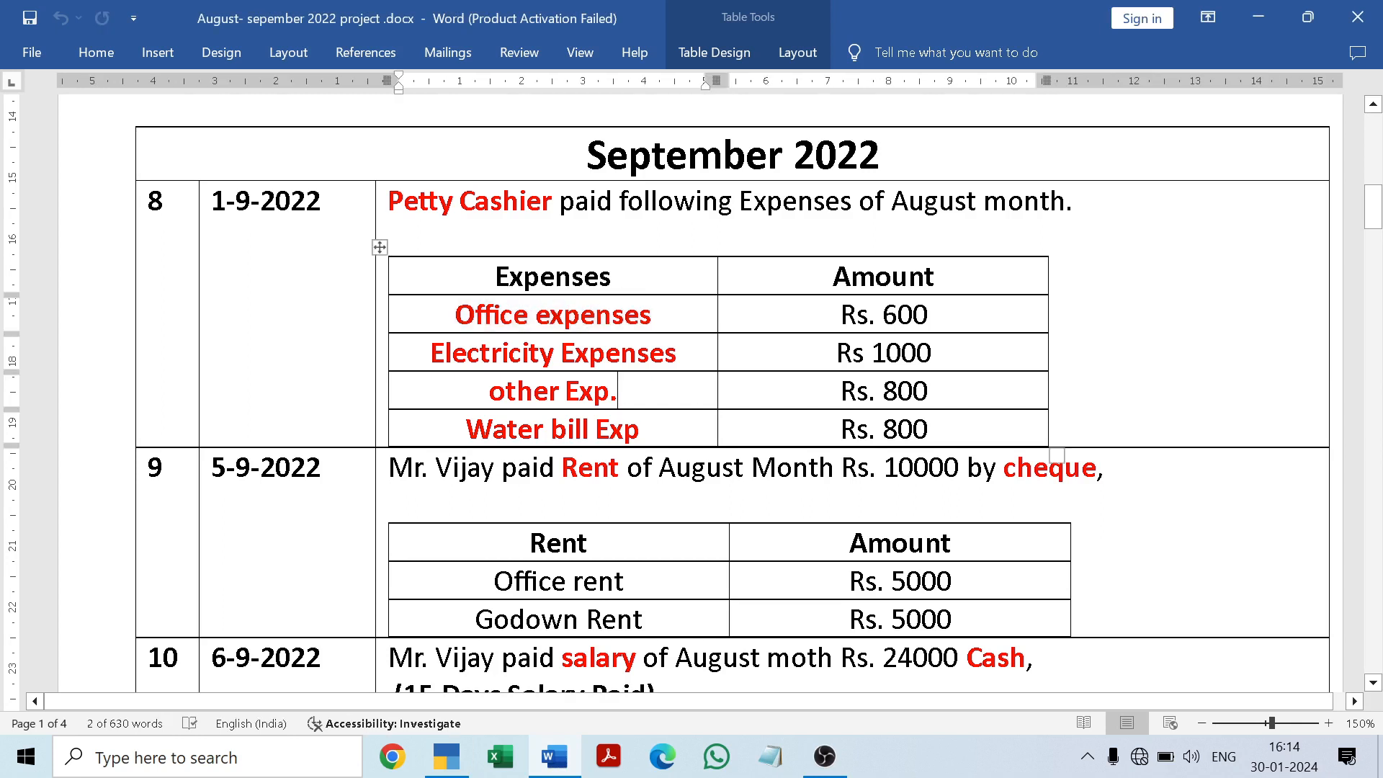
{"action": "left_click", "coordinate": [561, 766]}
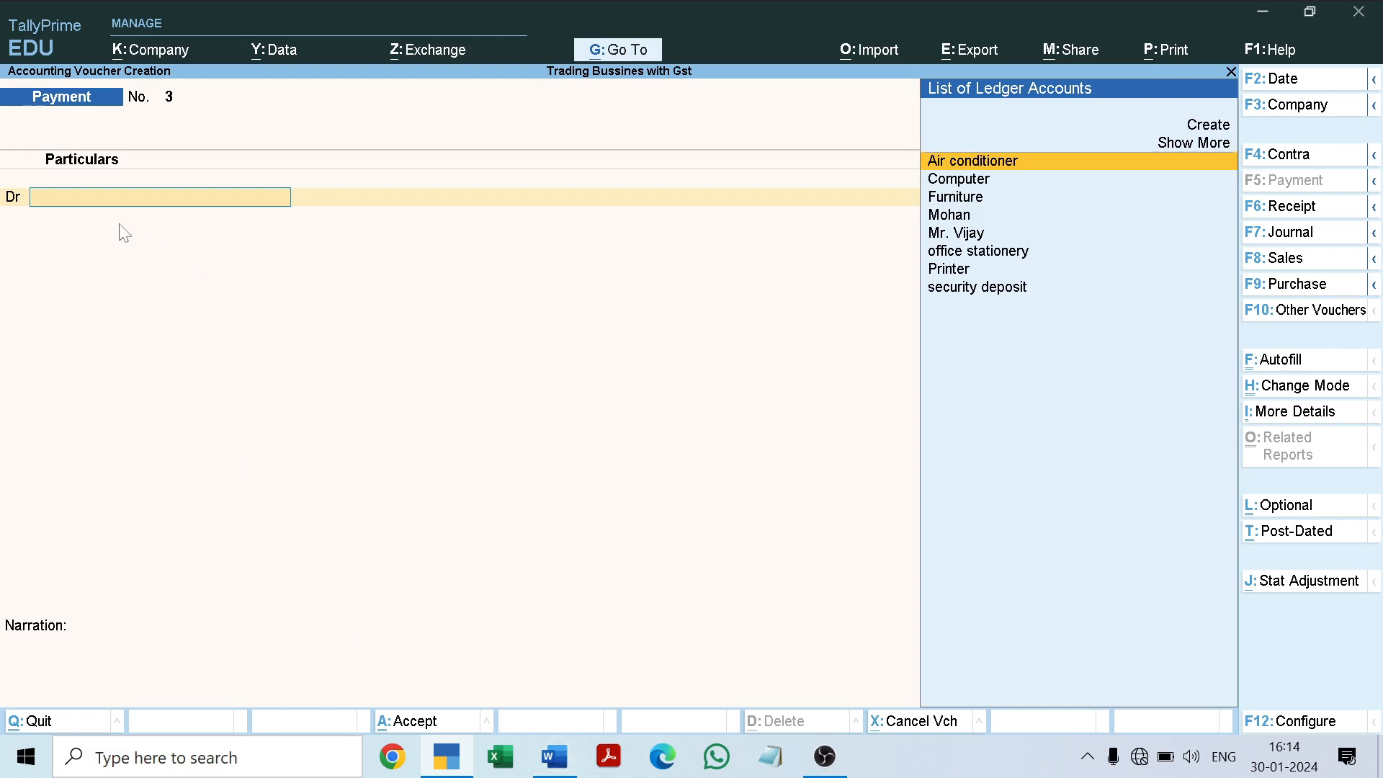
Step: Start a new ledger from the voucher's debit line, named "Office expenses" and grouped under Indirect Expenses
{"action": "key", "text": "alt+c"}
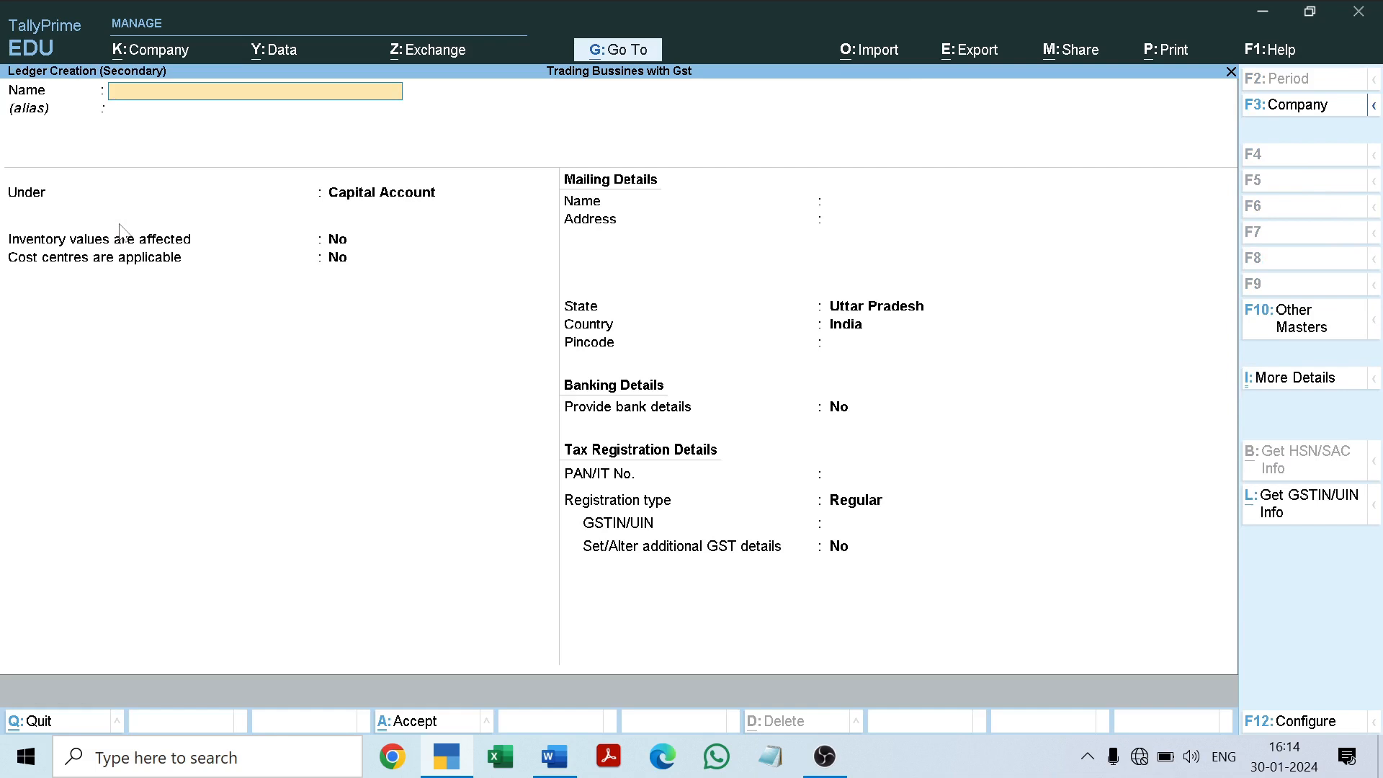
{"action": "type", "text": "Office expenses"}
{"action": "key", "text": "Return"}
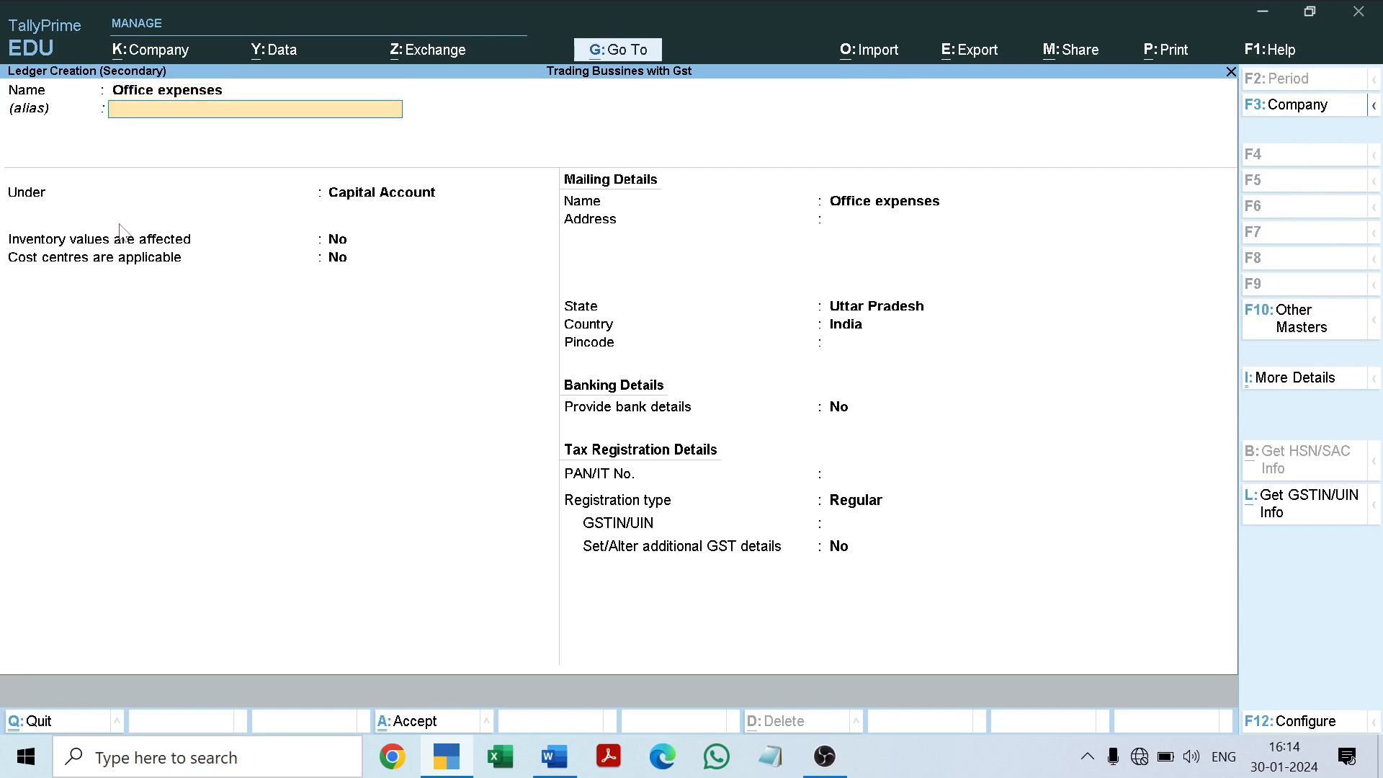
{"action": "key", "text": "Return"}
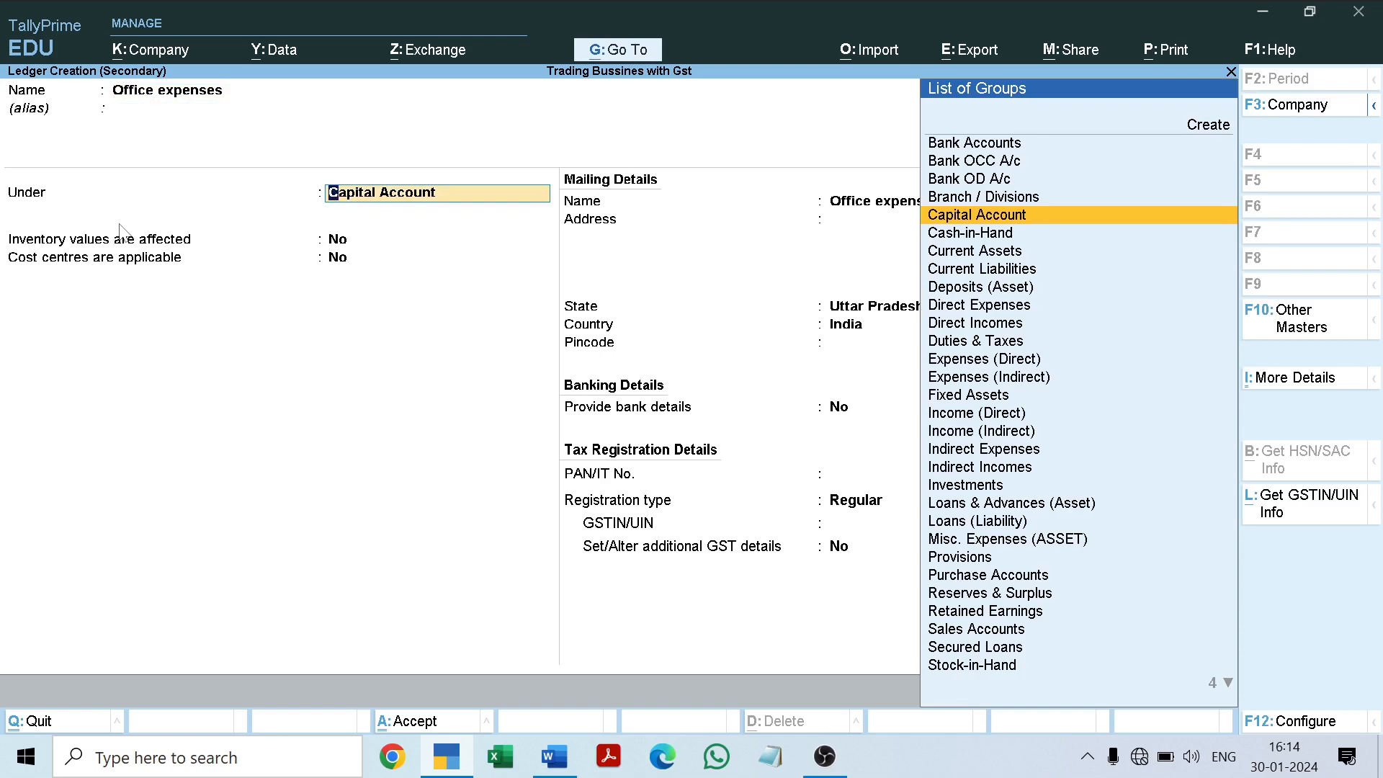
{"action": "type", "text": "In"}
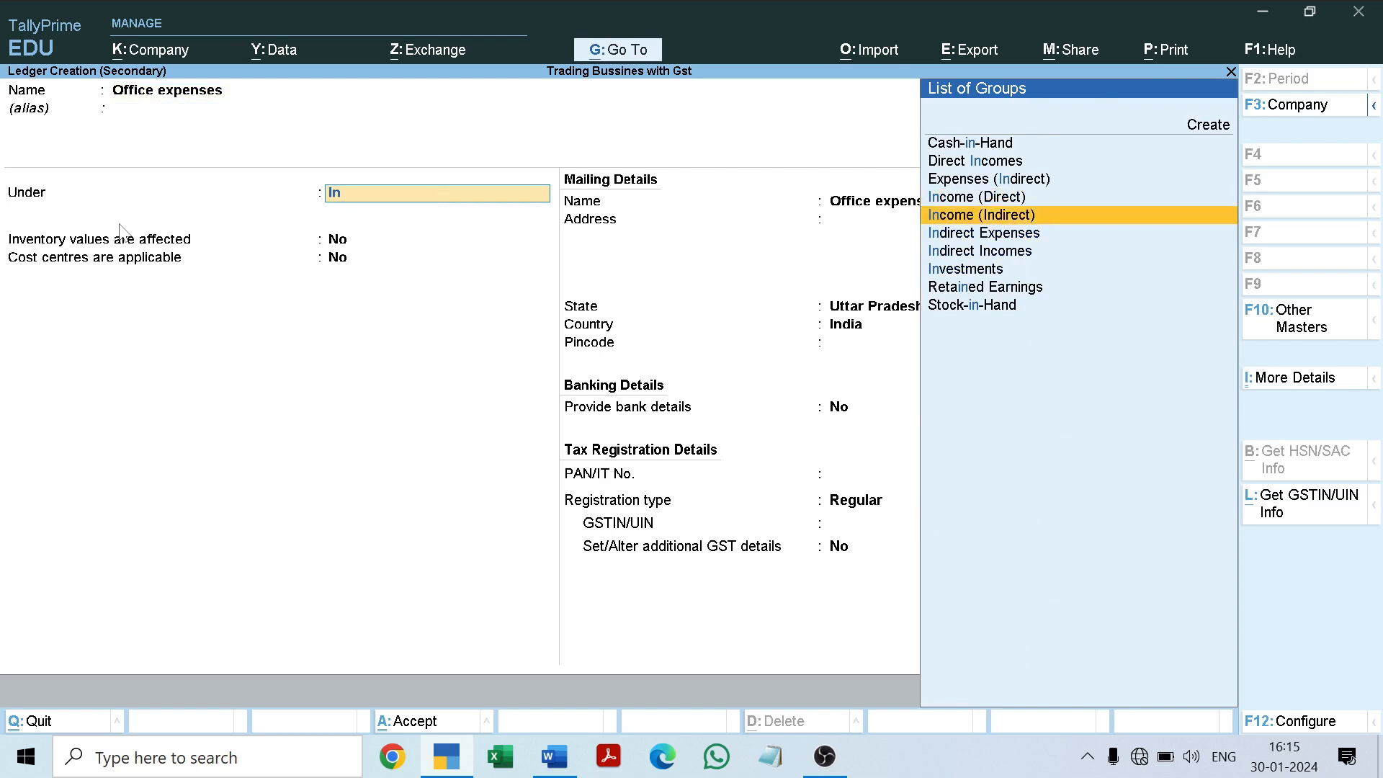
{"action": "key", "text": "Down"}
{"action": "key", "text": "Down"}
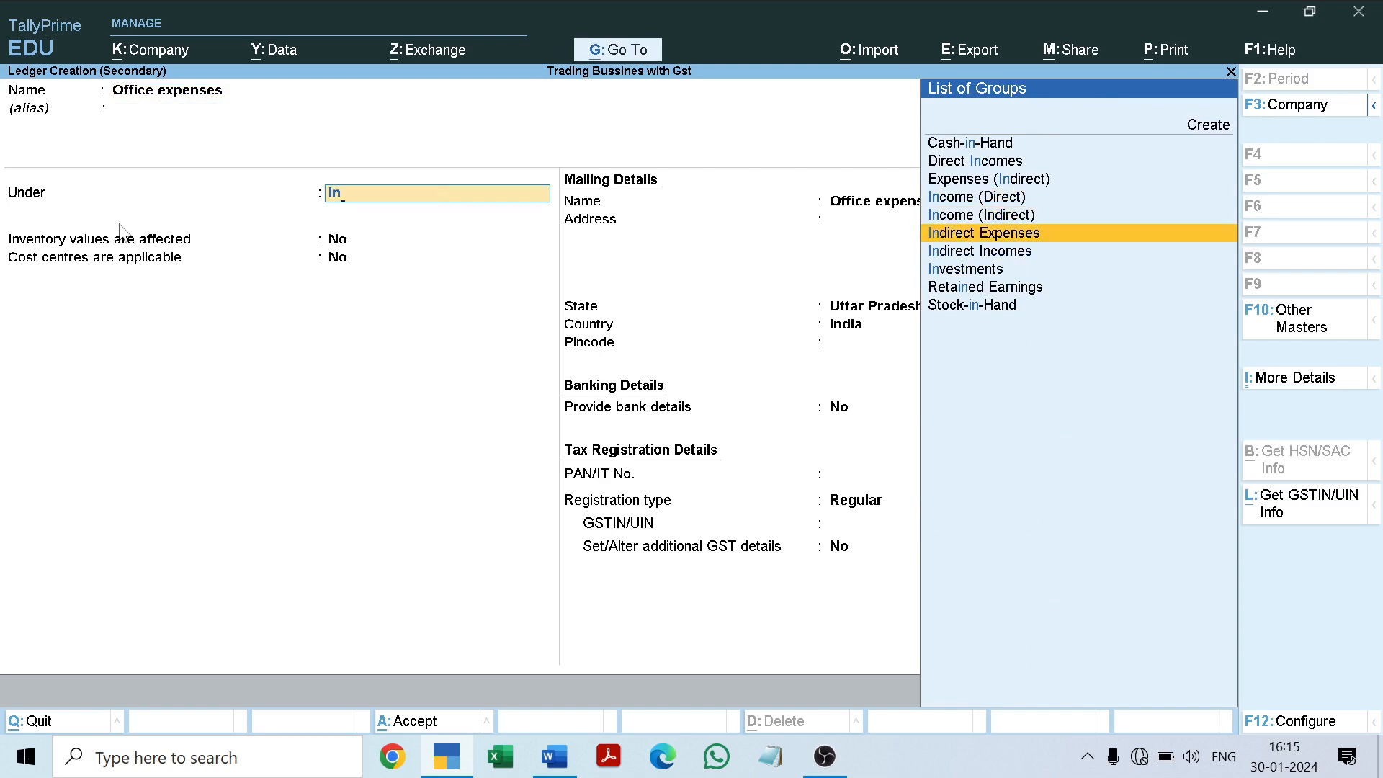
{"action": "key", "text": "Return"}
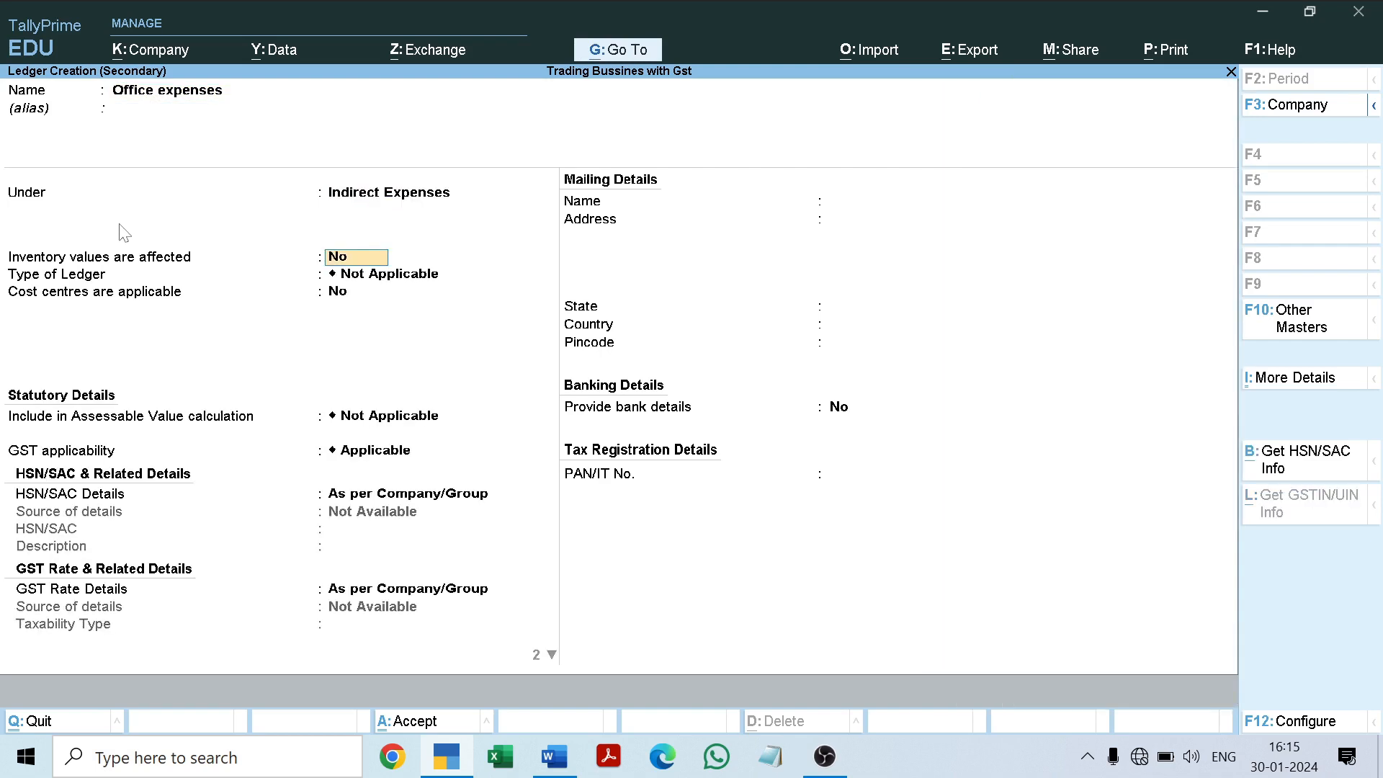
Step: Set the Office expenses ledger's GST applicability to Not Applicable, keep the remaining defaults, and save it
{"action": "key", "text": "Return"}
{"action": "key", "text": "Return"}
{"action": "key", "text": "Return"}
{"action": "key", "text": "Return"}
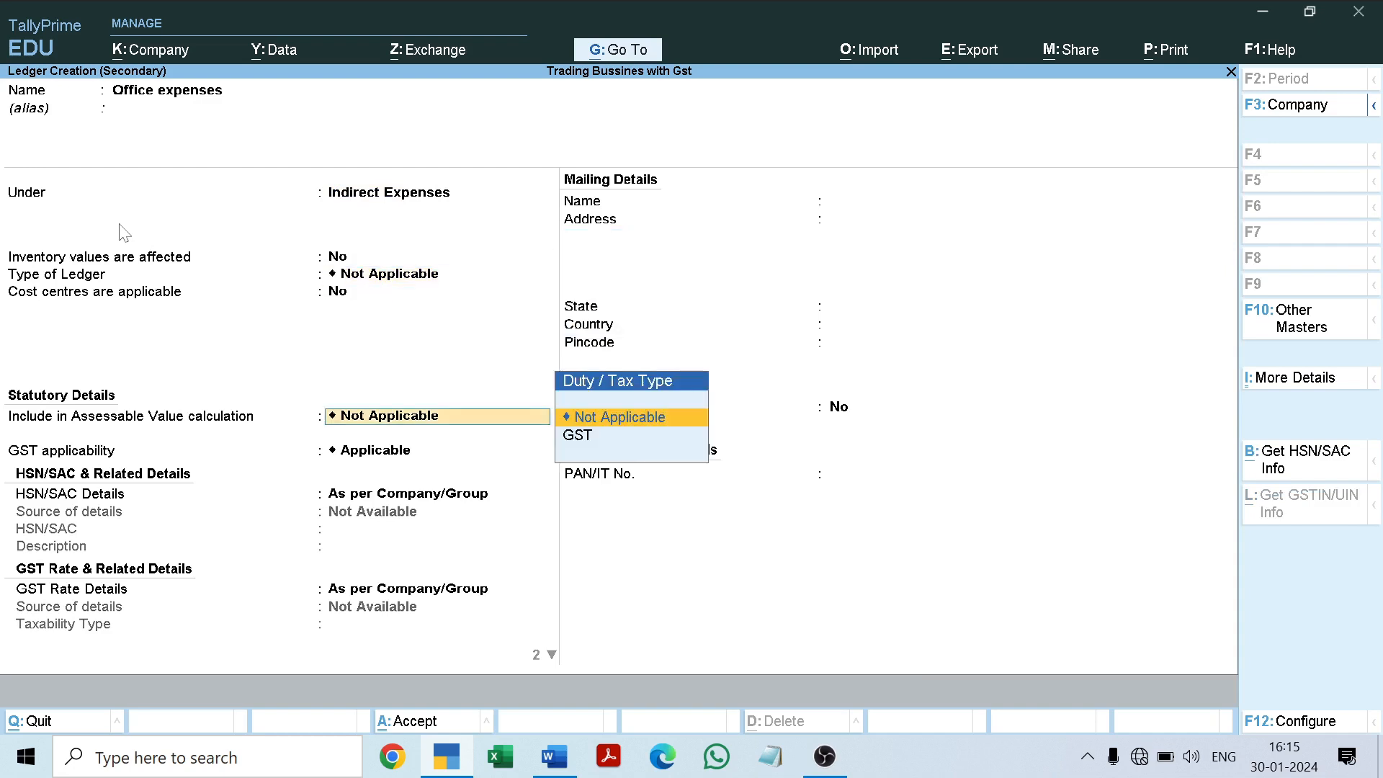
{"action": "key", "text": "Down"}
{"action": "key", "text": "Down"}
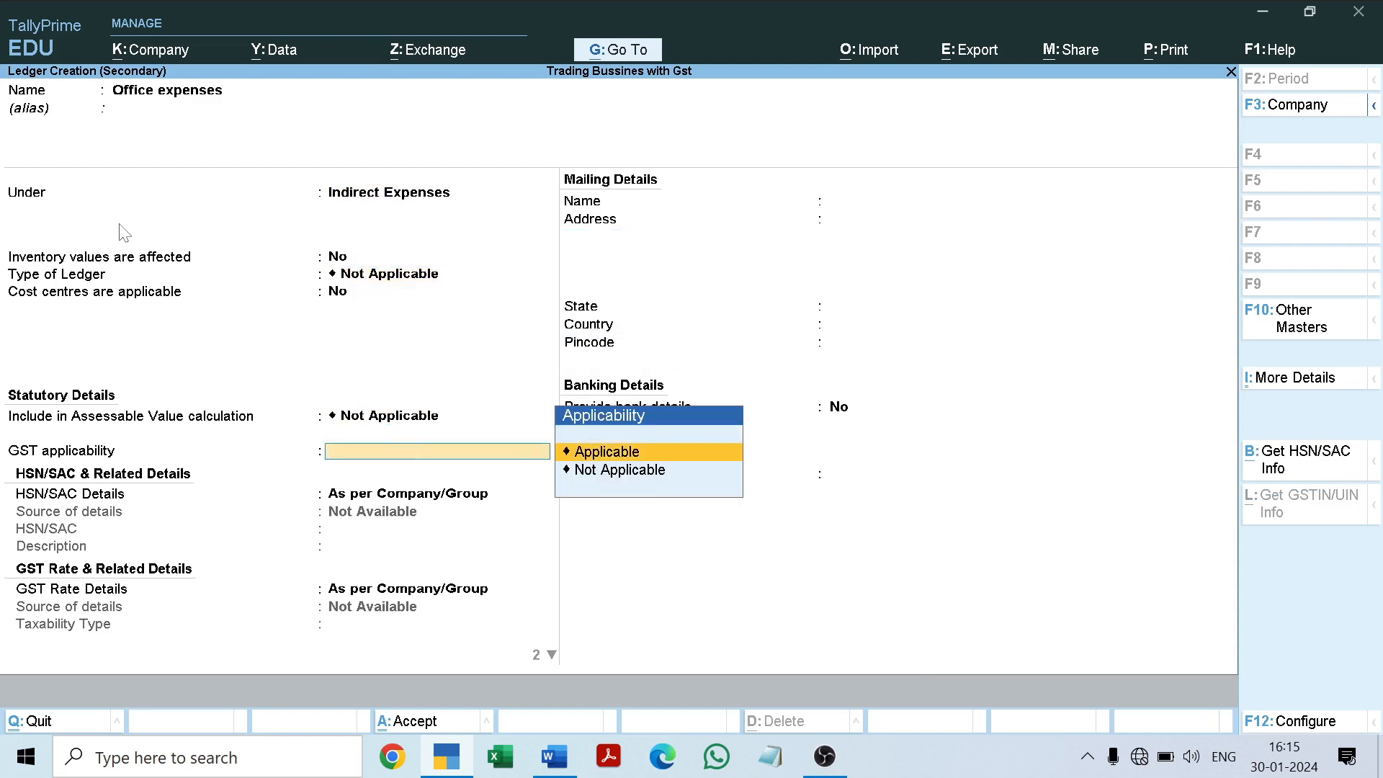
{"action": "key", "text": "Return"}
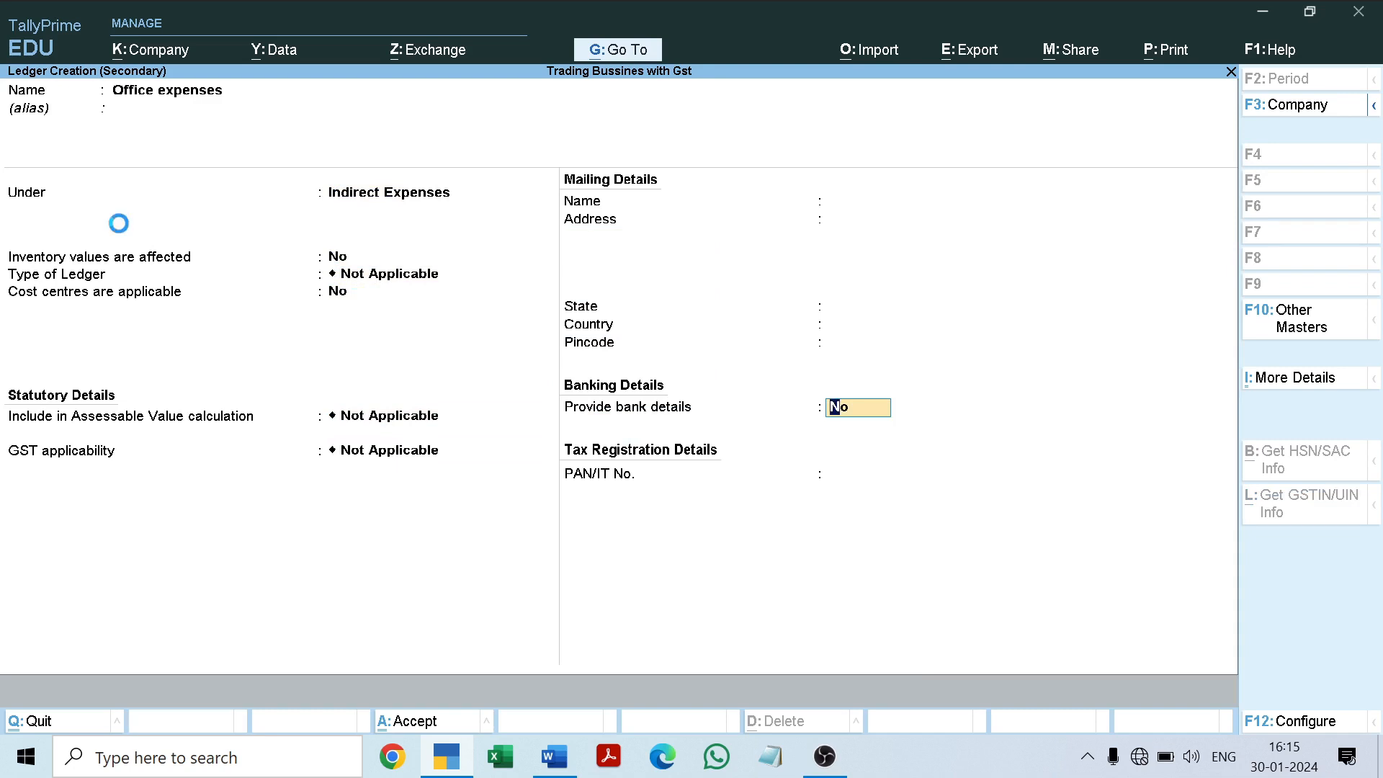
{"action": "key", "text": "Return"}
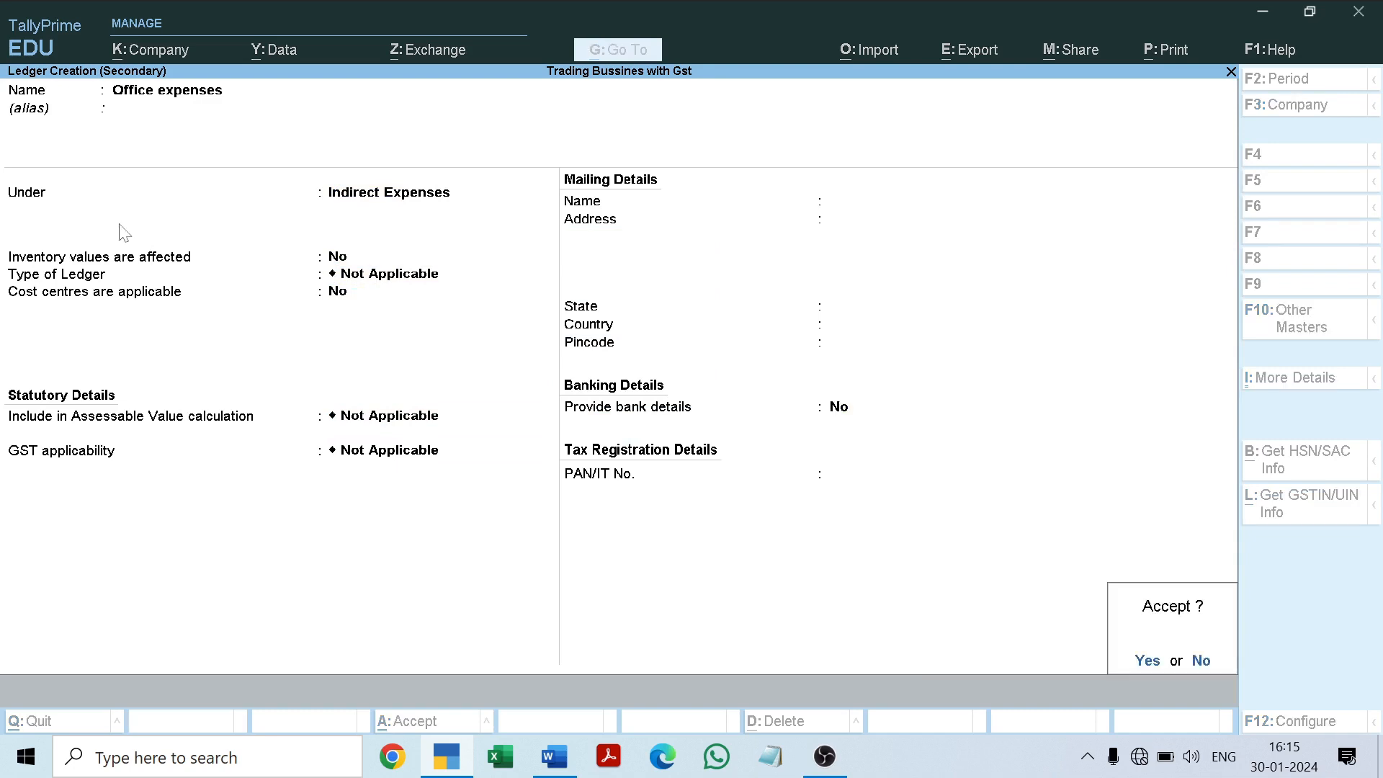
{"action": "key", "text": "Return"}
{"action": "key", "text": "Return"}
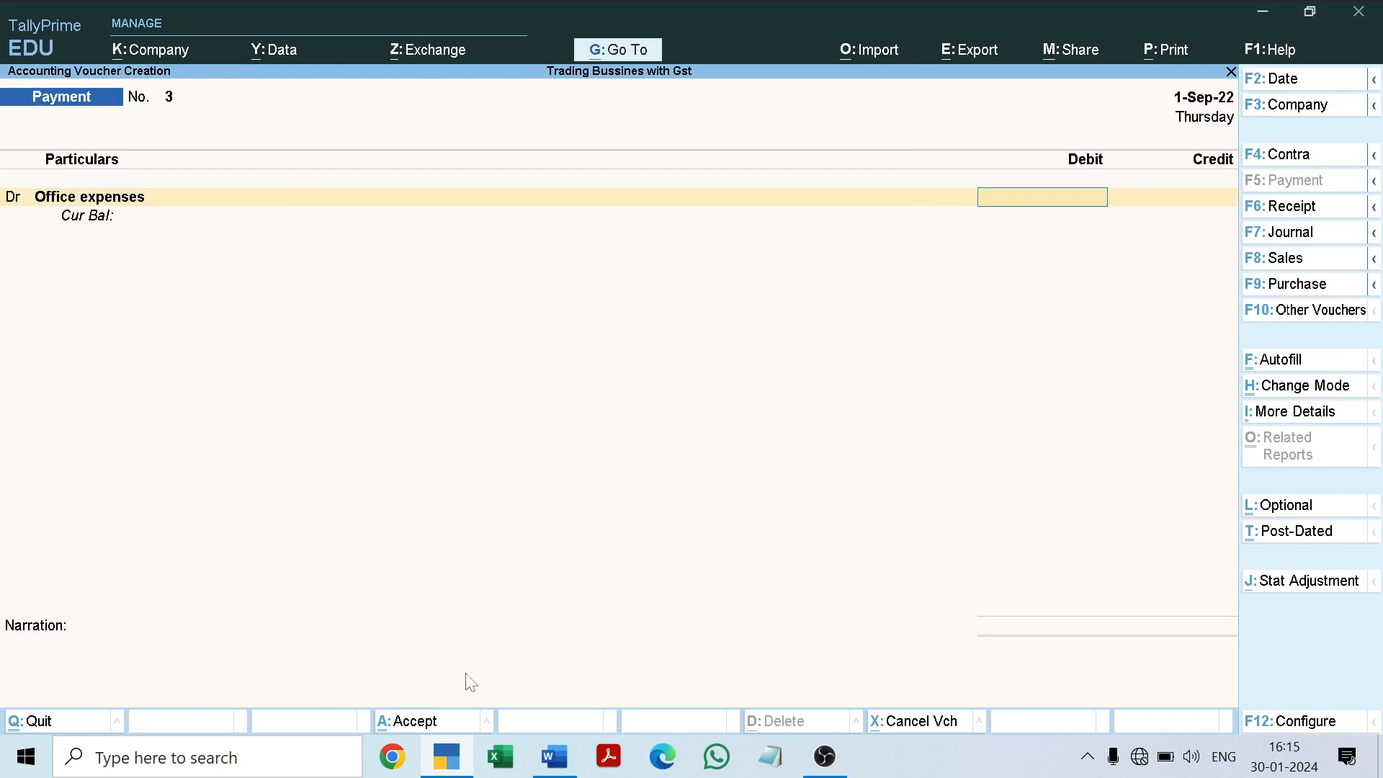
Step: Check the office expenses amount in the Word document and enter 600 as the debit for Office expenses
{"action": "left_click", "coordinate": [554, 757]}
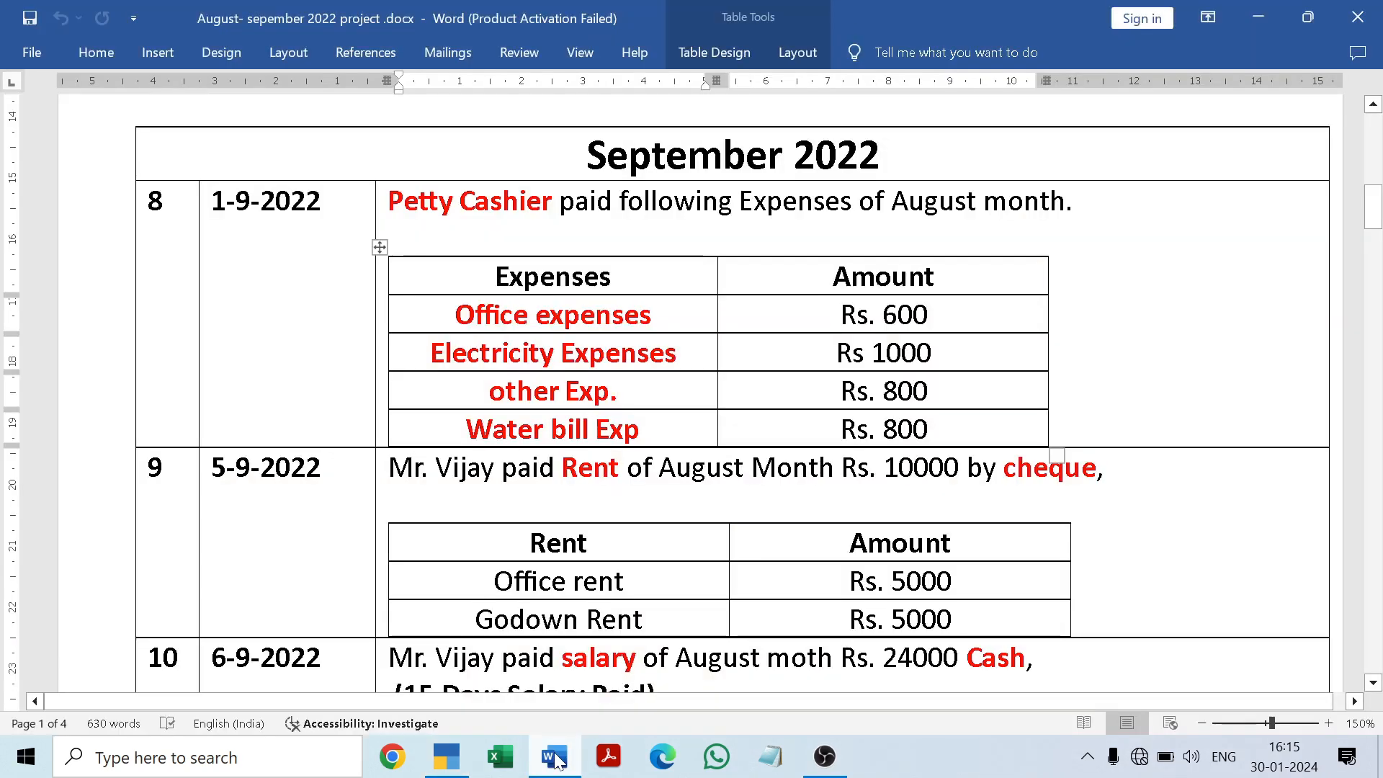
{"action": "left_click", "coordinate": [555, 757]}
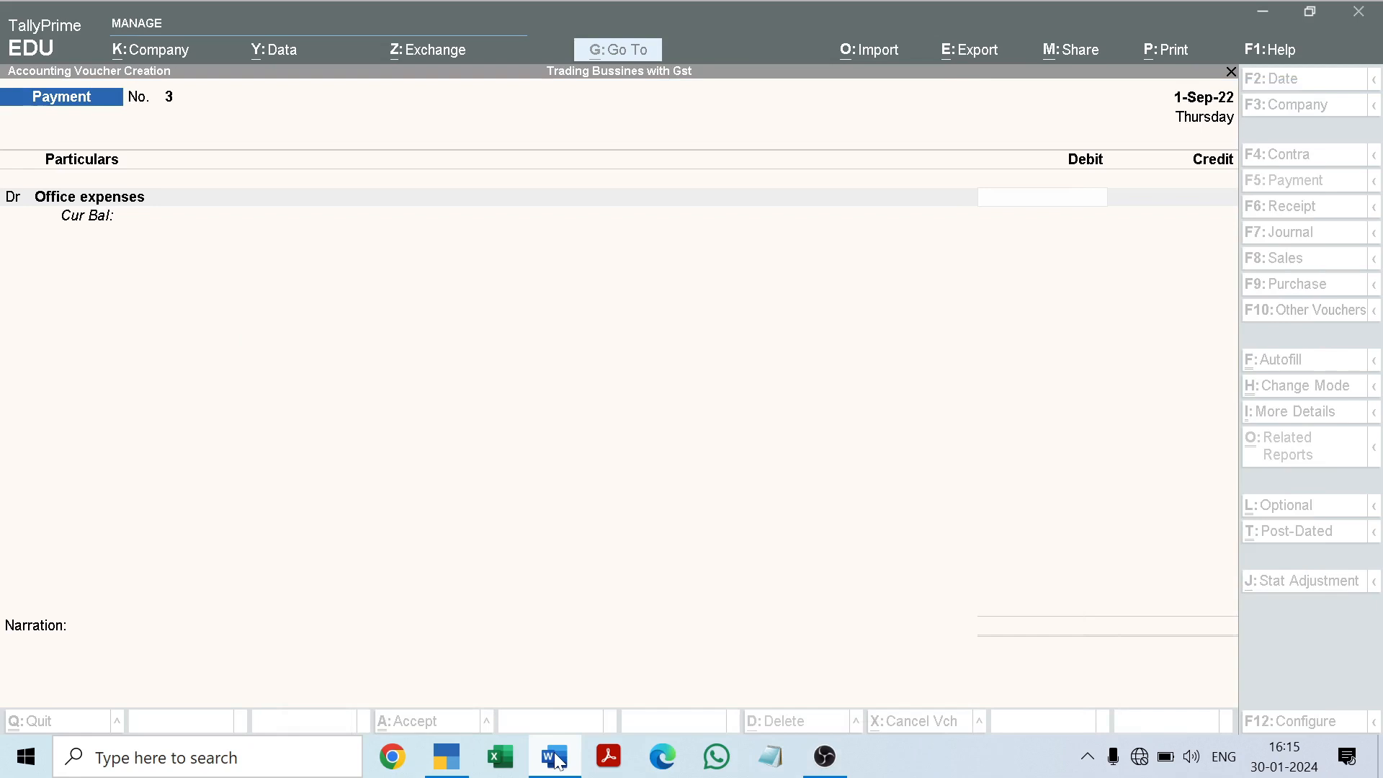
{"action": "type", "text": "600"}
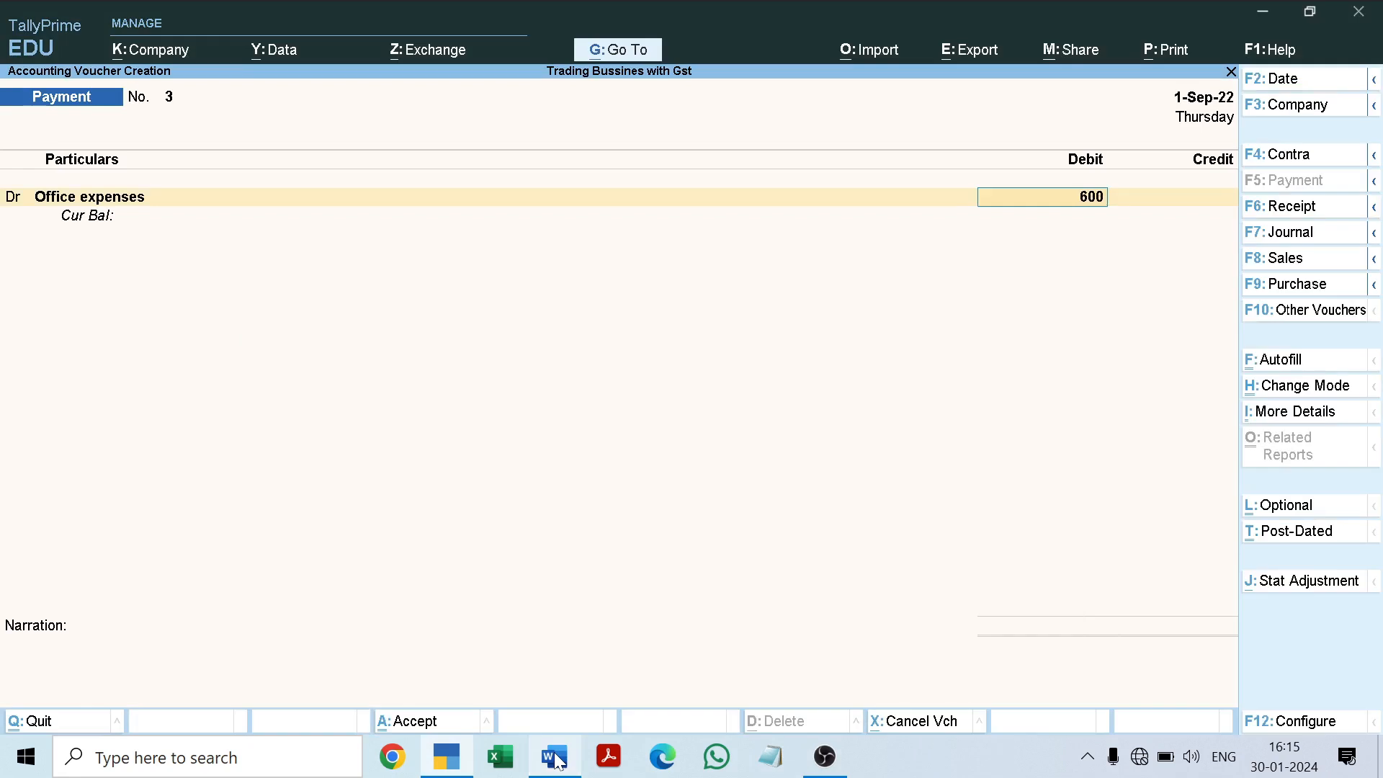
{"action": "key", "text": "Return"}
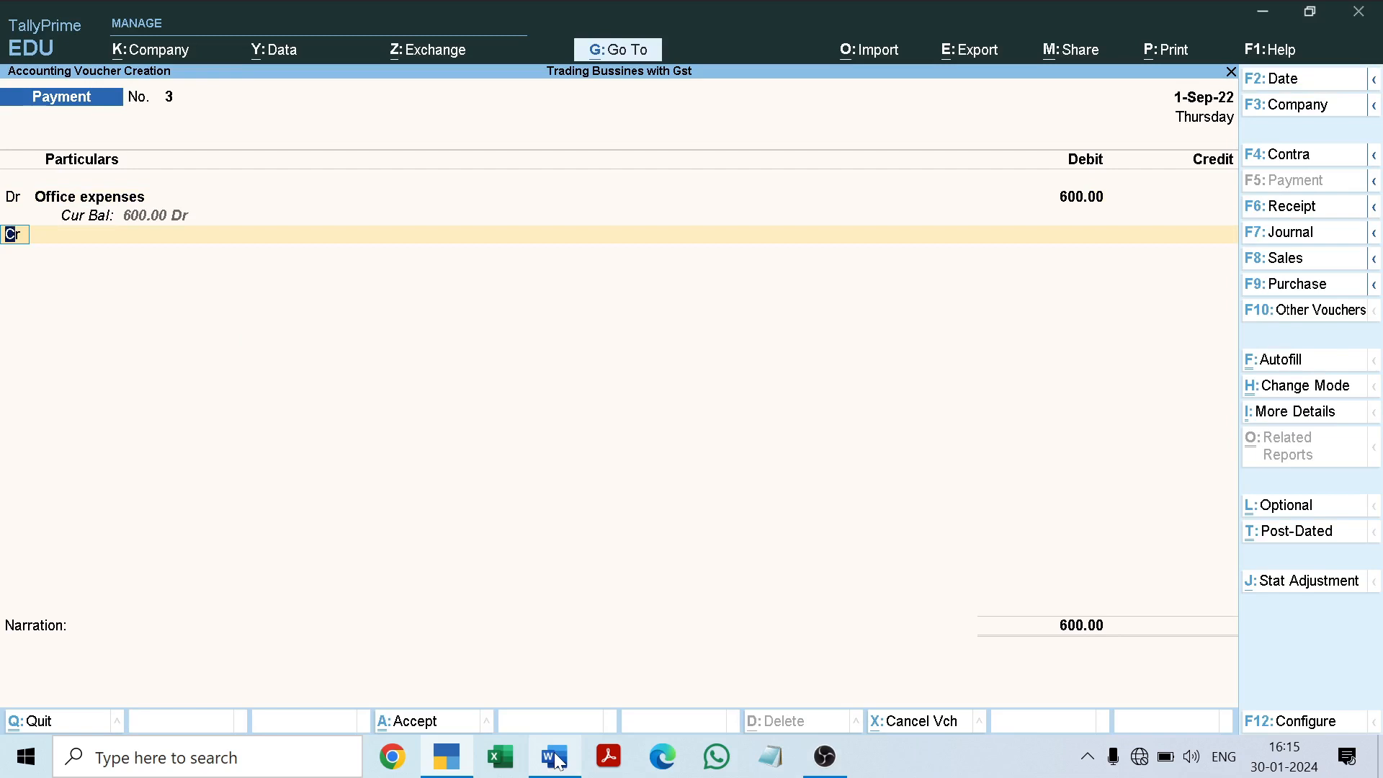
Step: Add a second debit line to the payment voucher and copy "Electricity Expenses" from the Word document for it
{"action": "type", "text": "d"}
{"action": "key", "text": "Return"}
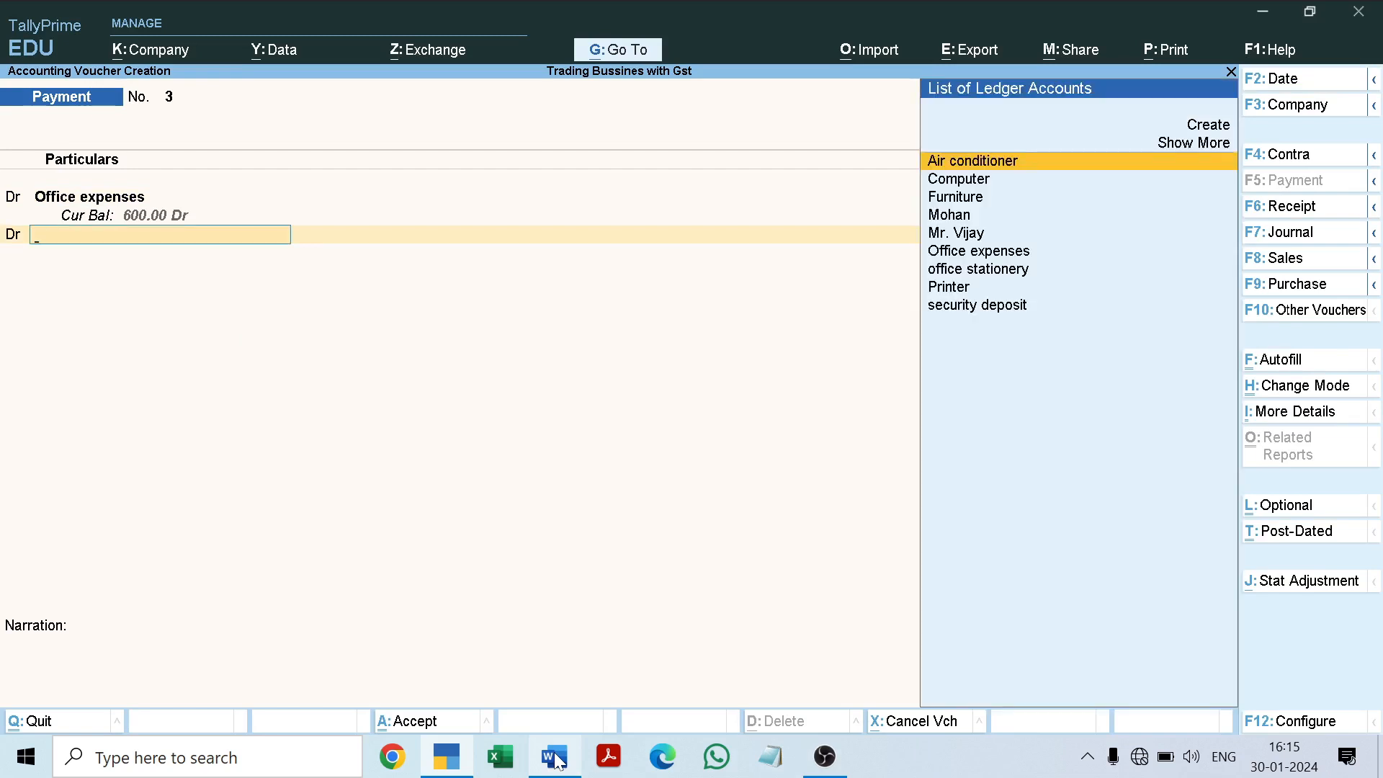
{"action": "left_click", "coordinate": [549, 758]}
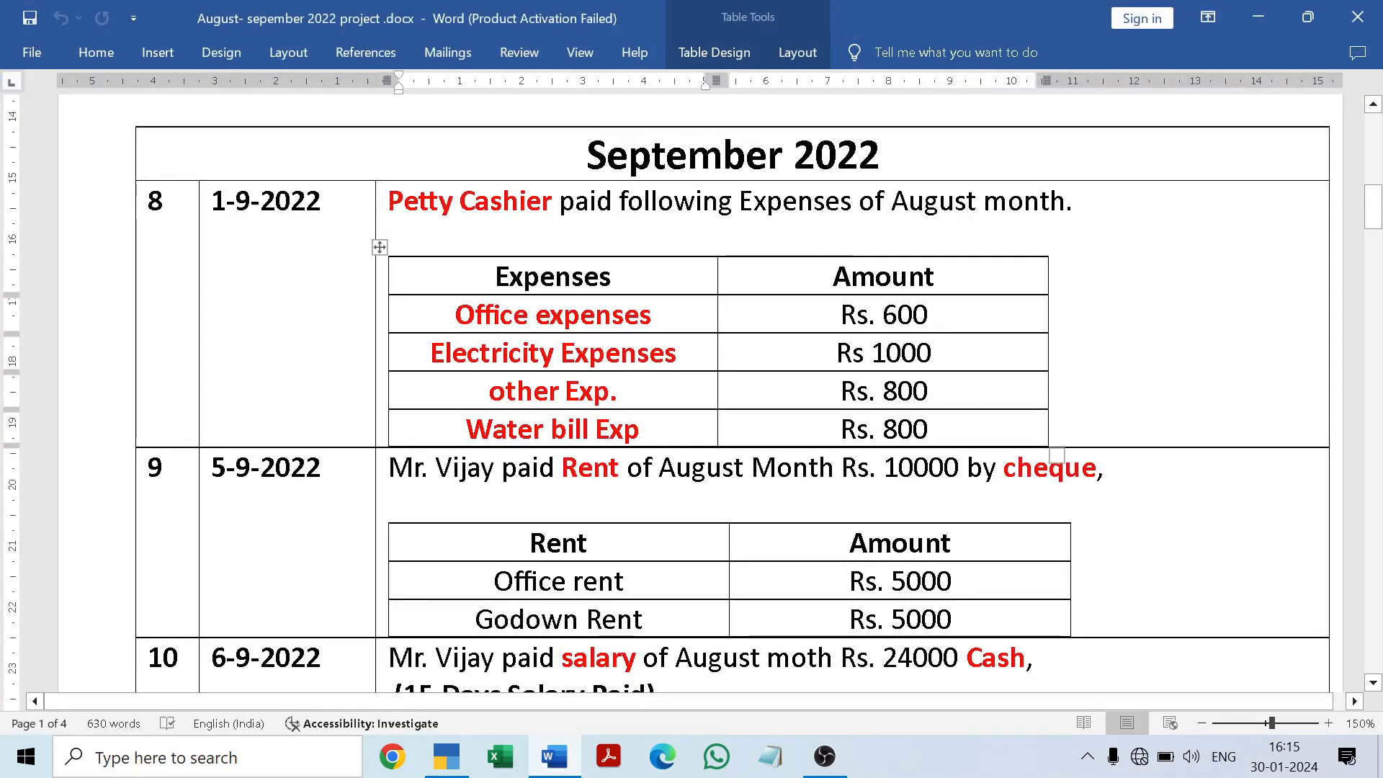
{"action": "left_click_drag", "start_coordinate": [431, 354], "coordinate": [670, 366]}
{"action": "key", "text": "ctrl+c"}
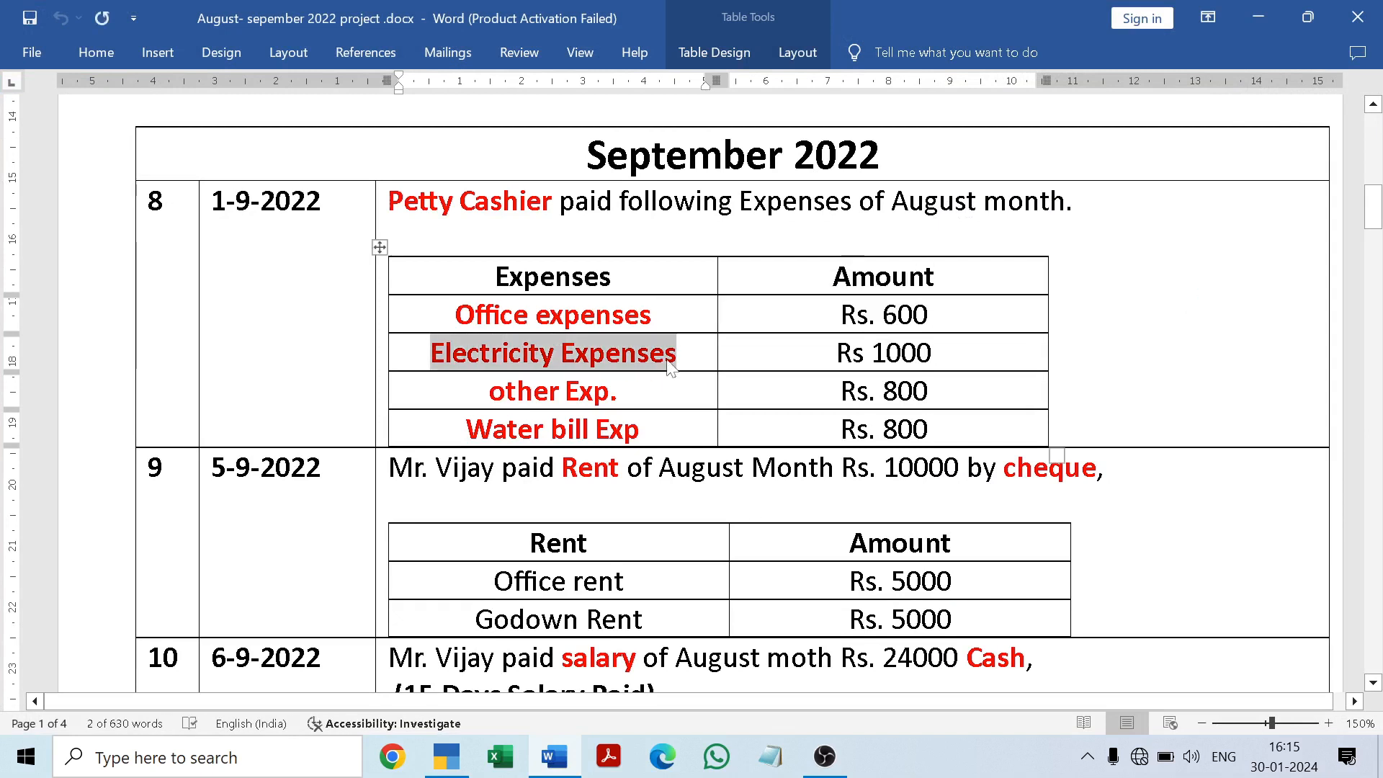
{"action": "key", "text": "Down"}
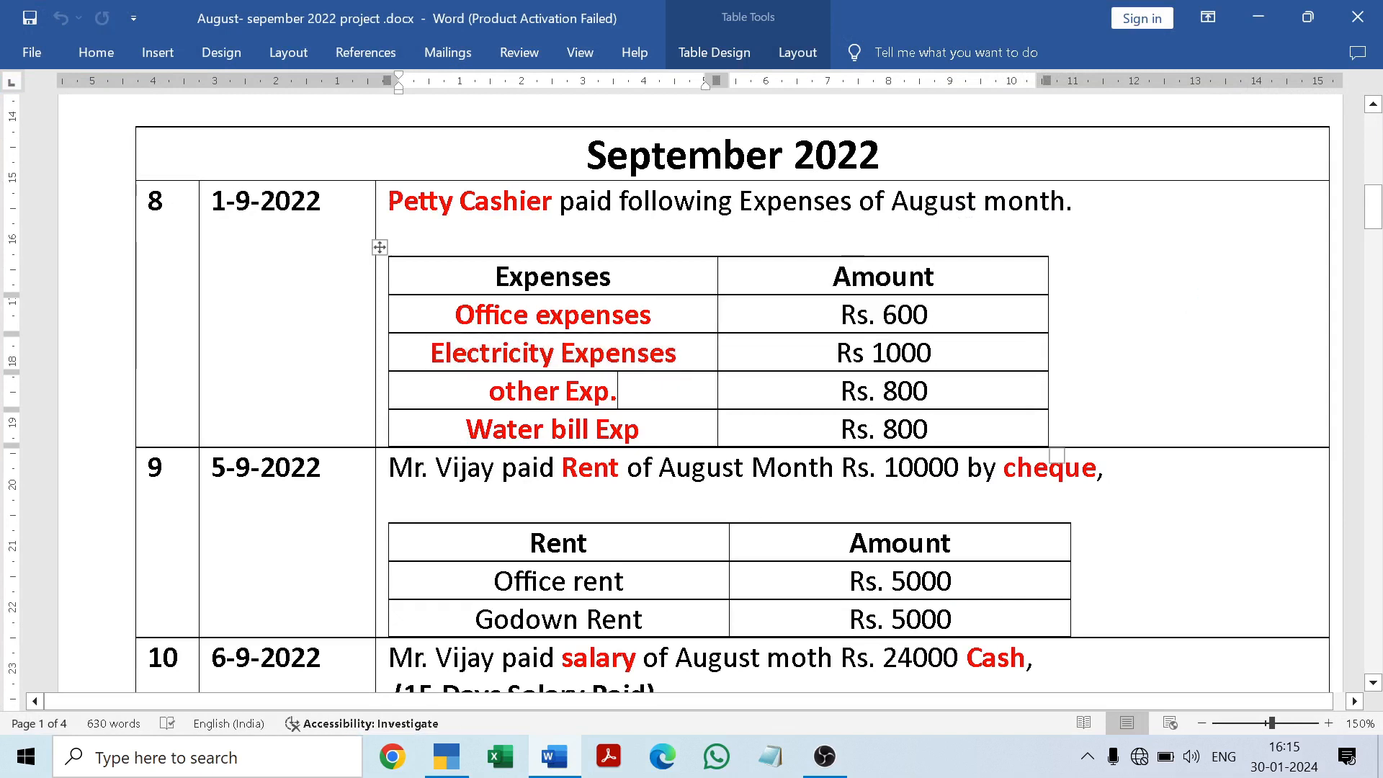
{"action": "left_click", "coordinate": [554, 758]}
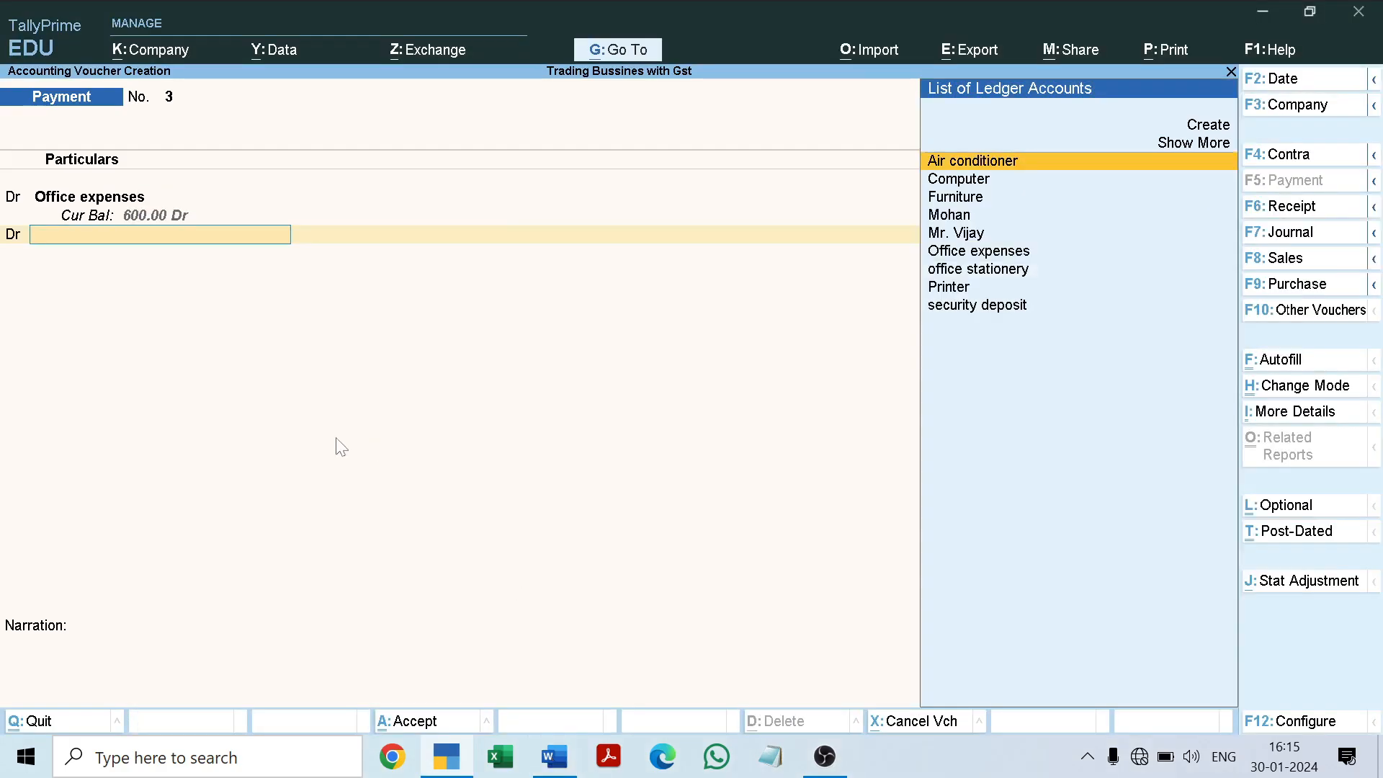
Step: Start a new ledger from the second debit line, named "Electricity Expenses" under Indirect Expenses, keeping the default inventory, type and cost centre settings
{"action": "key", "text": "alt+c"}
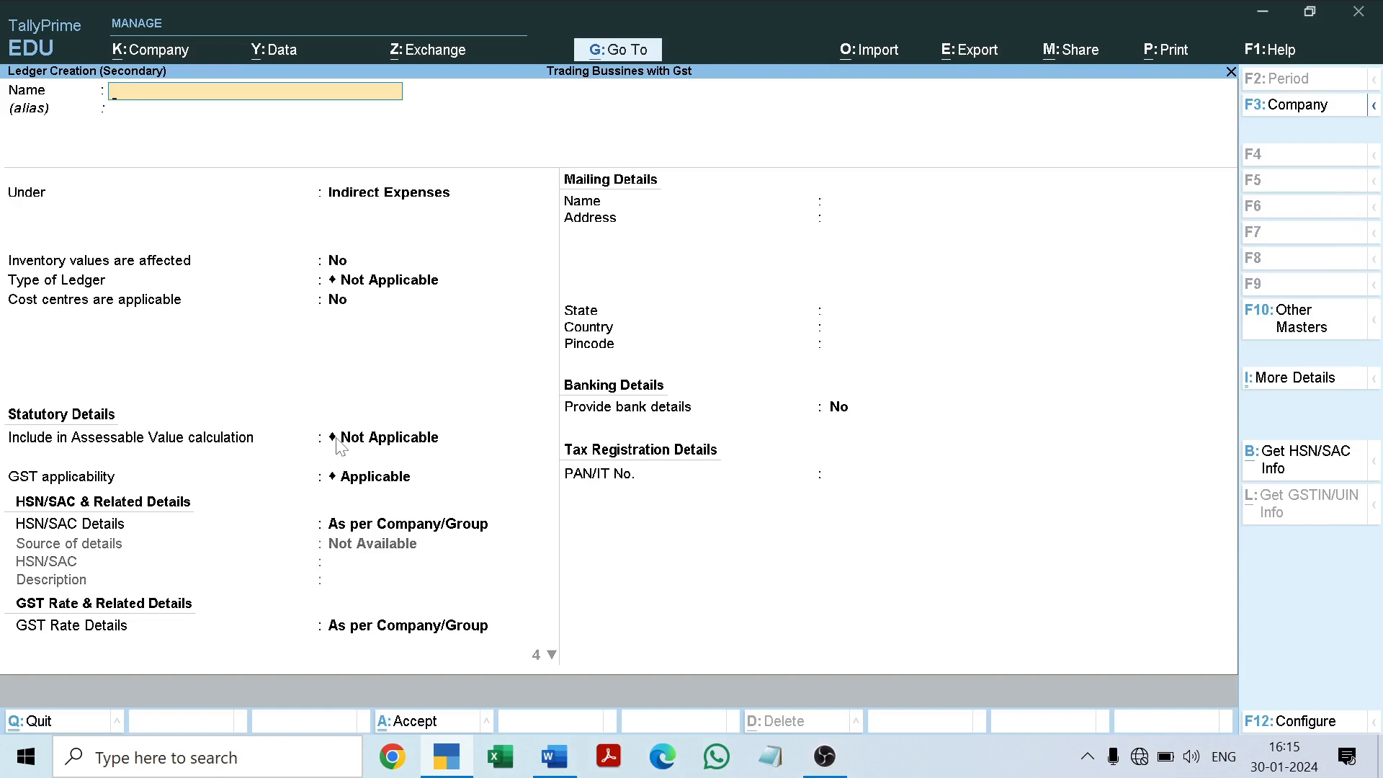
{"action": "key", "text": "ctrl+v"}
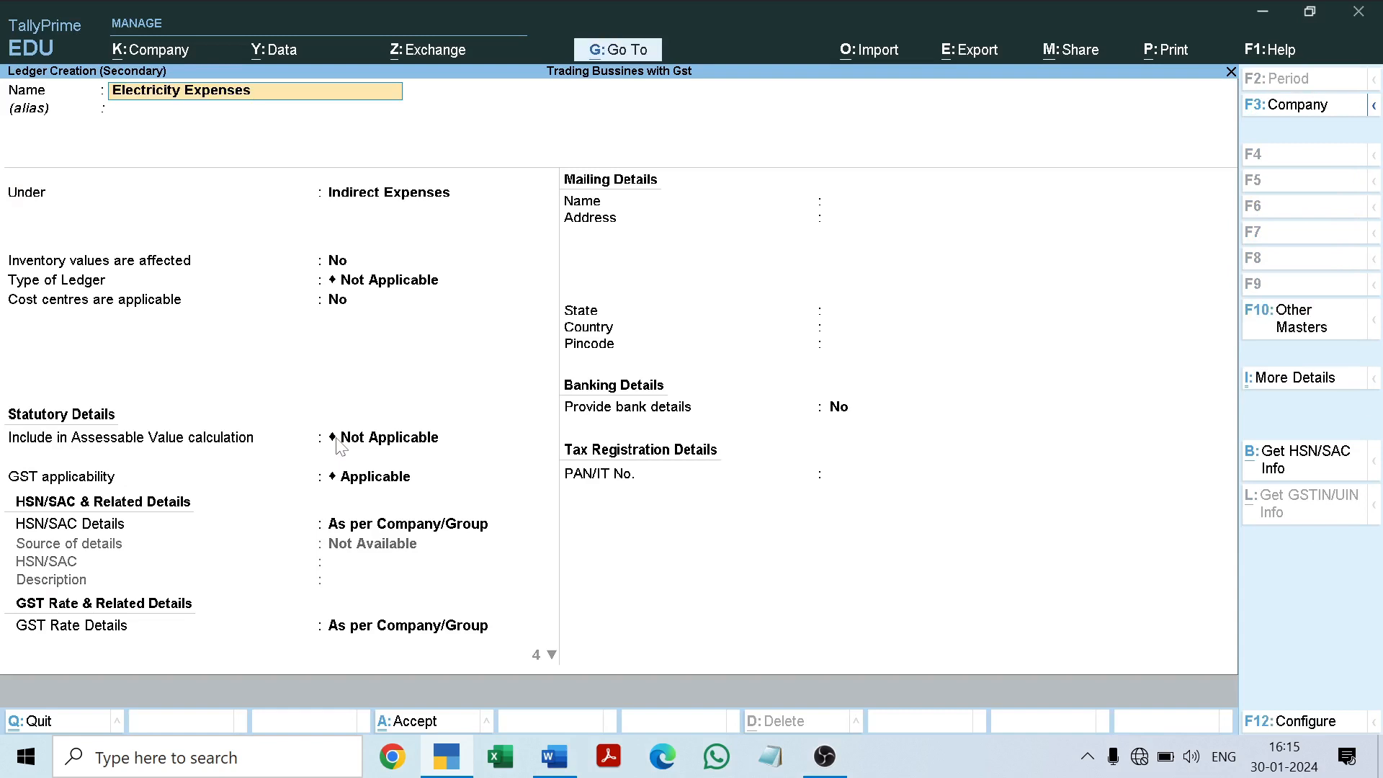
{"action": "key", "text": "Return"}
{"action": "key", "text": "Return"}
{"action": "key", "text": "Return"}
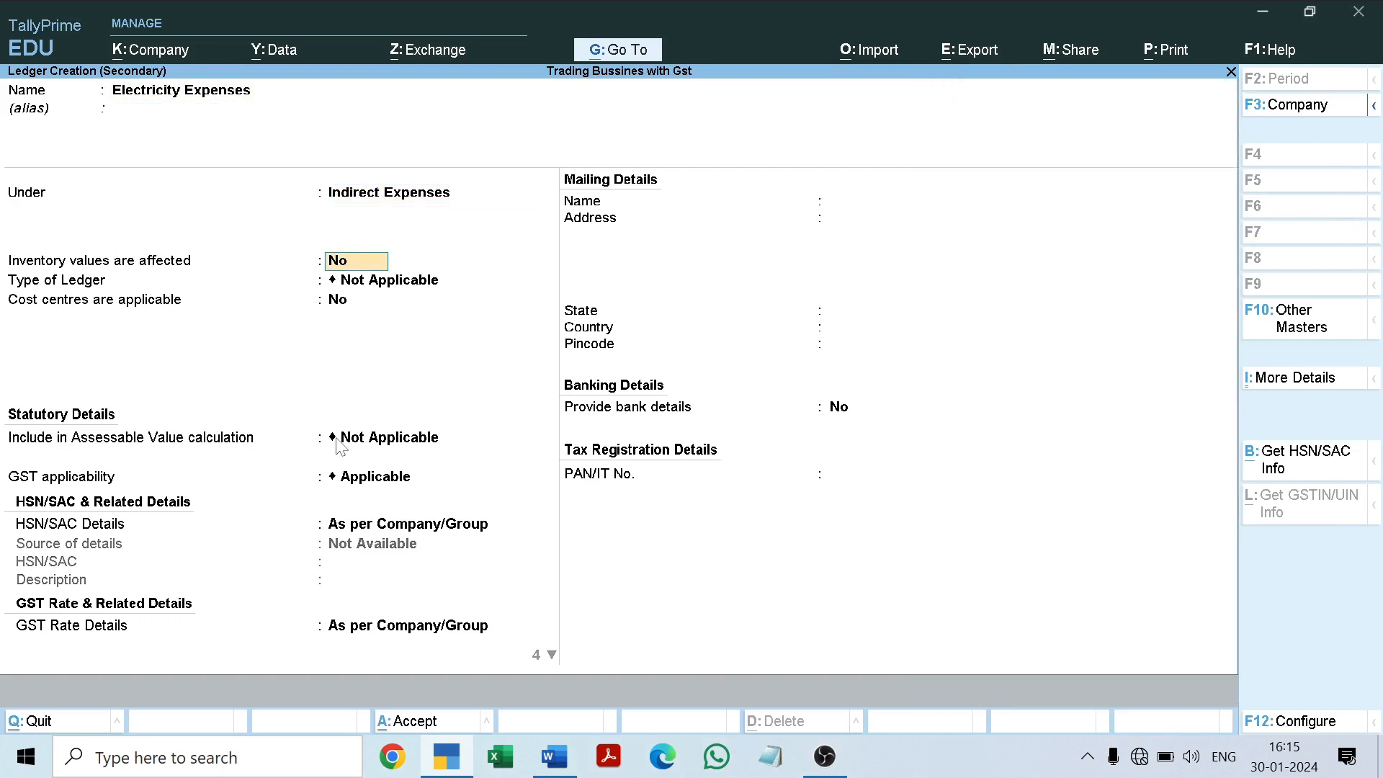
{"action": "key", "text": "Return"}
{"action": "key", "text": "Return"}
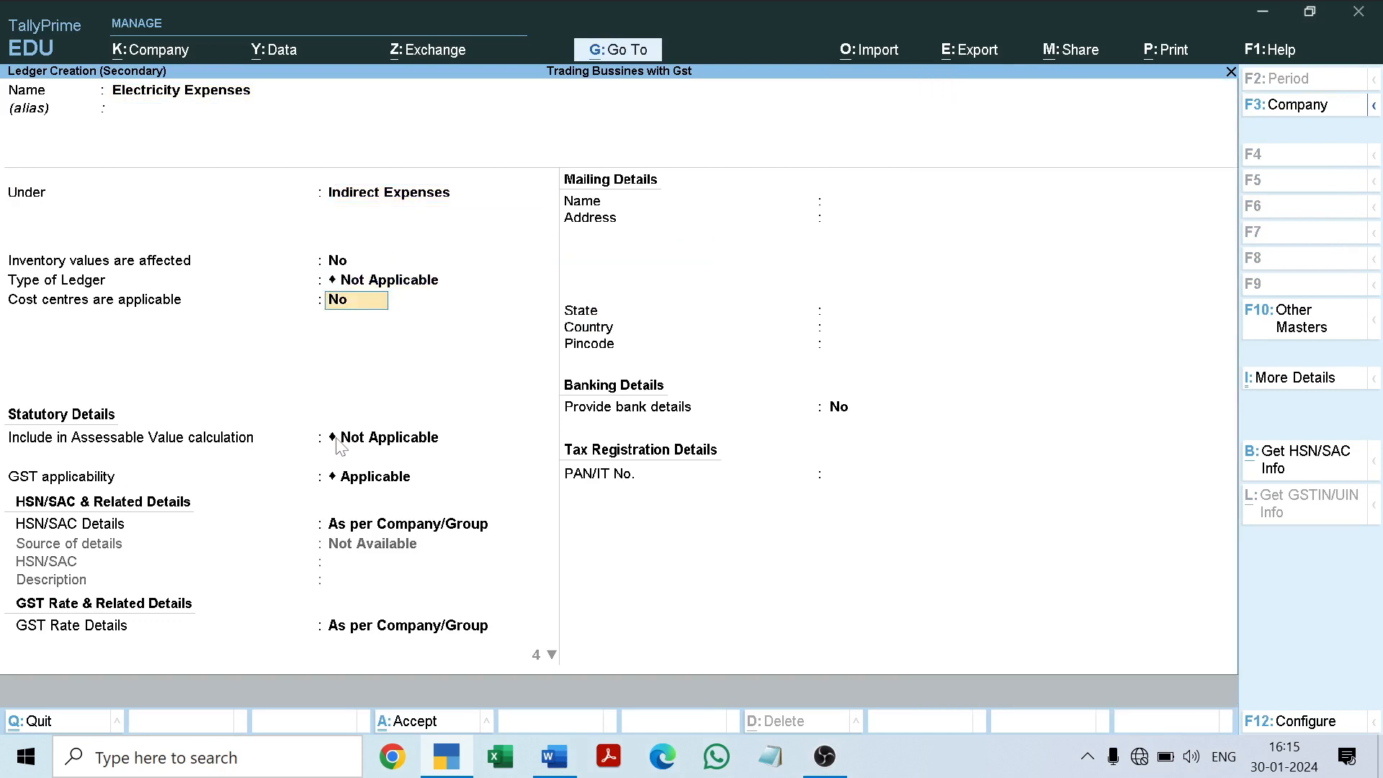
Step: Set the Electricity Expenses ledger's GST applicability to Not Applicable, keep the remaining defaults, and save it
{"action": "key", "text": "Return"}
{"action": "key", "text": "Return"}
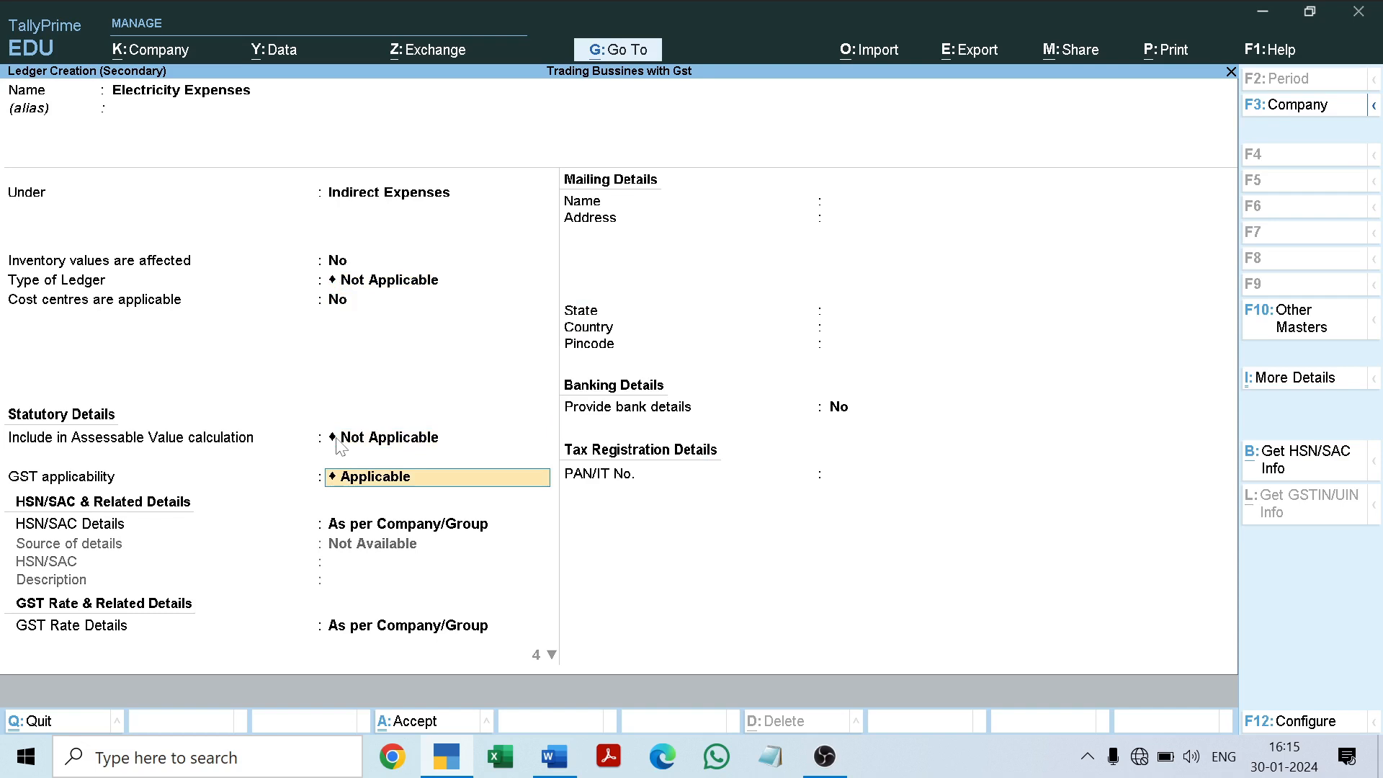
{"action": "key", "text": "space"}
{"action": "key", "text": "Down"}
{"action": "key", "text": "Down"}
{"action": "key", "text": "Return"}
{"action": "key", "text": "Return"}
{"action": "key", "text": "Return"}
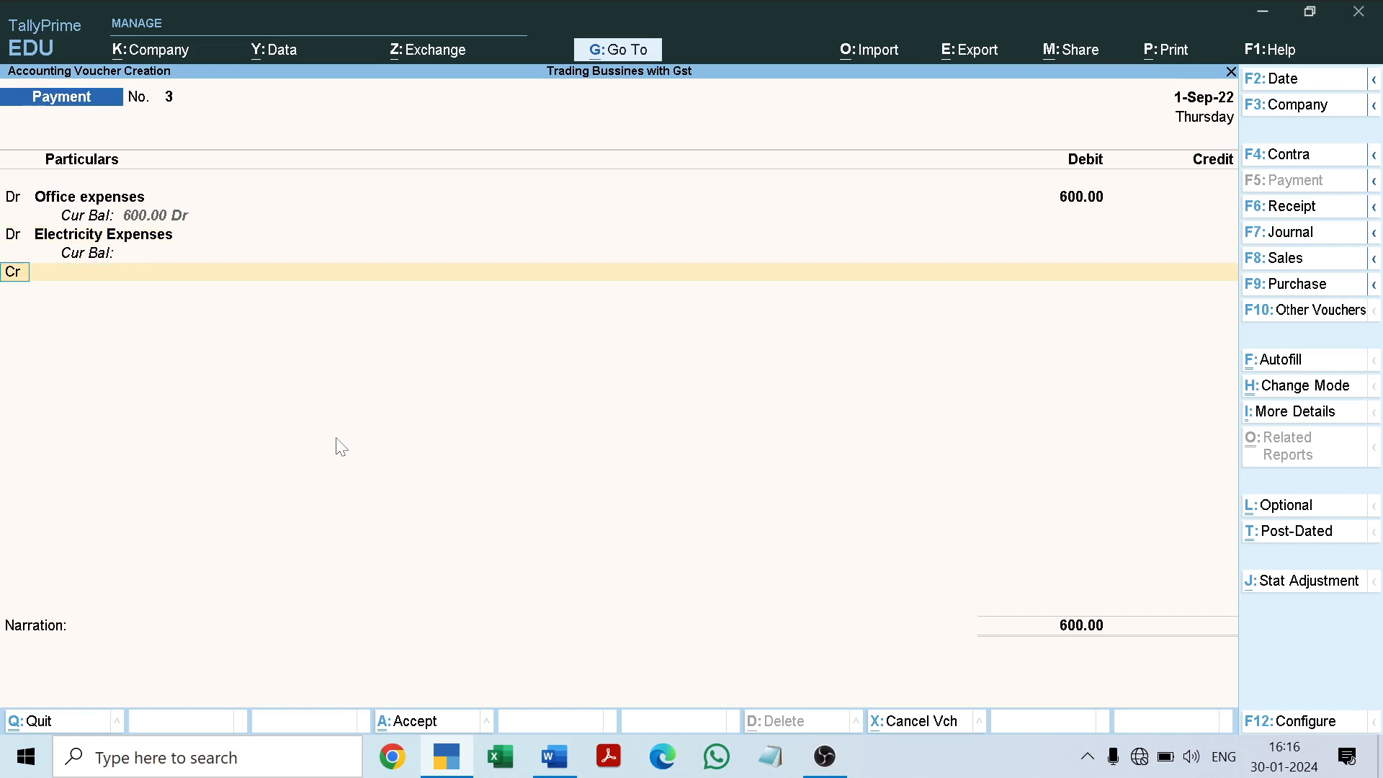
Step: Return to the Electricity Expenses debit amount, check the figure in the Word document, and enter 1000
{"action": "key", "text": "BackSpace"}
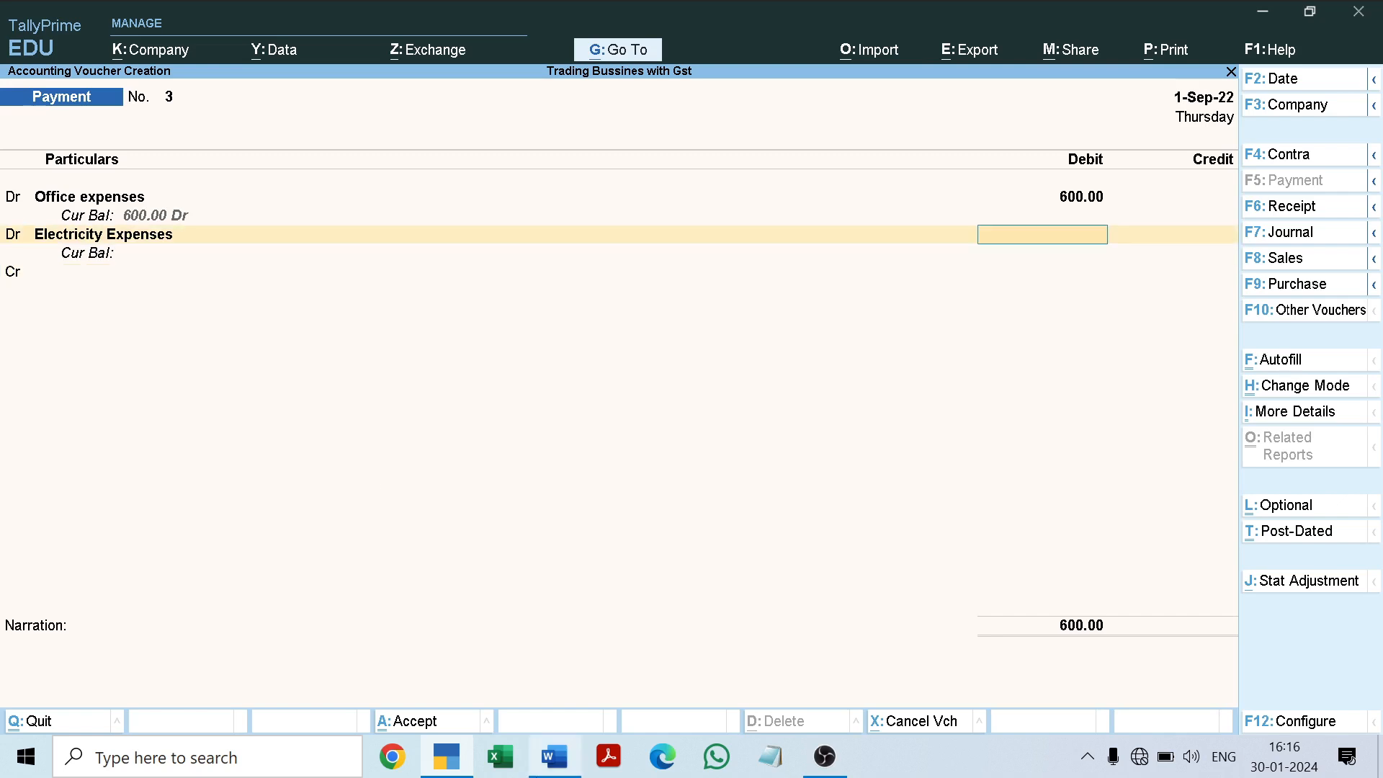
{"action": "left_click", "coordinate": [458, 764]}
{"action": "left_click", "coordinate": [458, 763]}
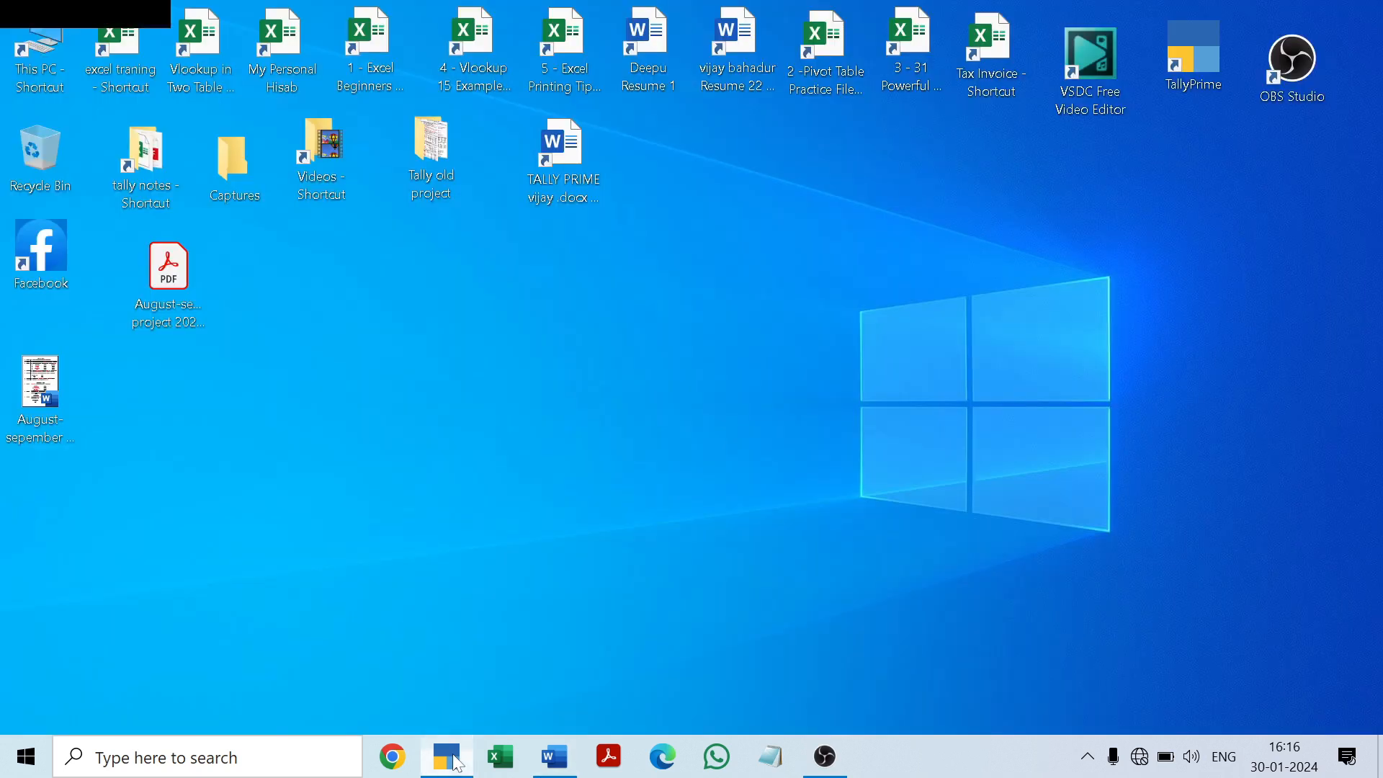
{"action": "left_click", "coordinate": [551, 758]}
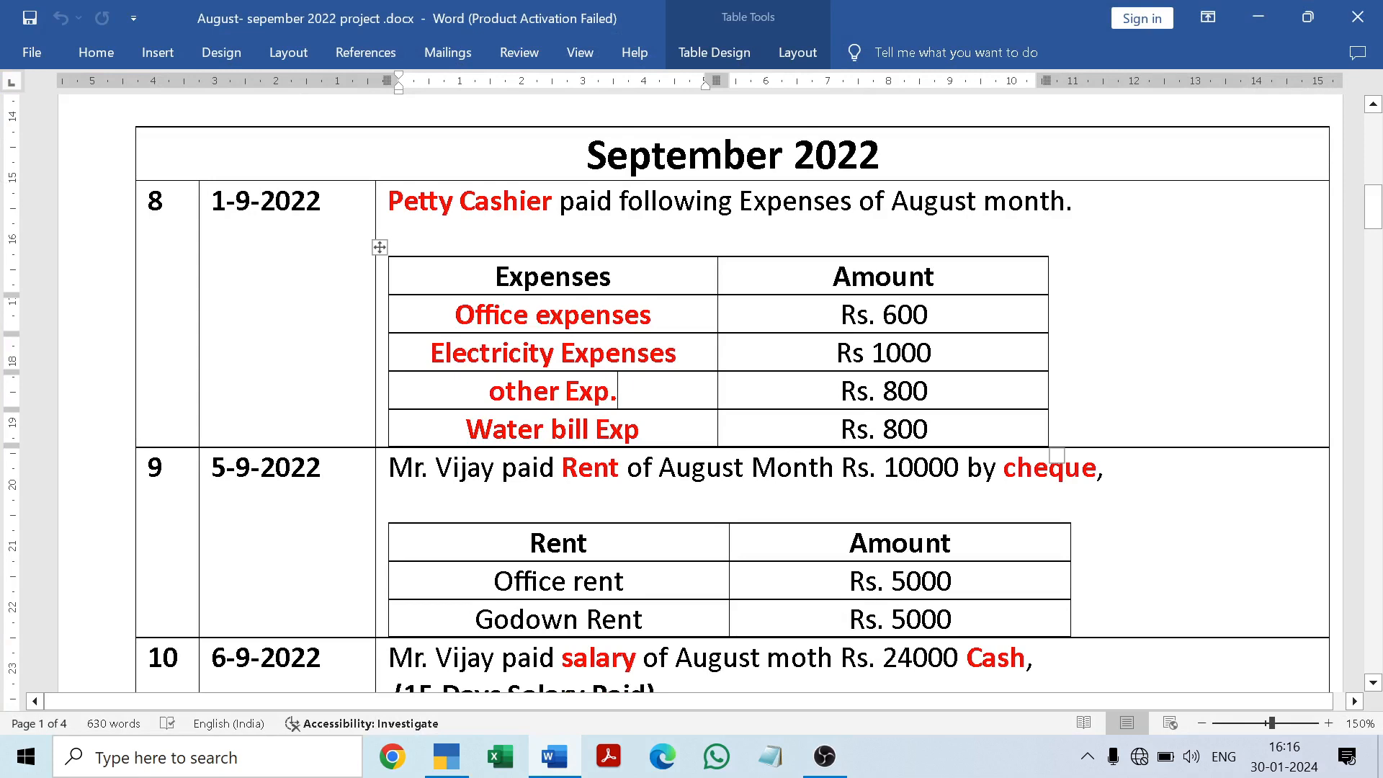
{"action": "left_click", "coordinate": [551, 758]}
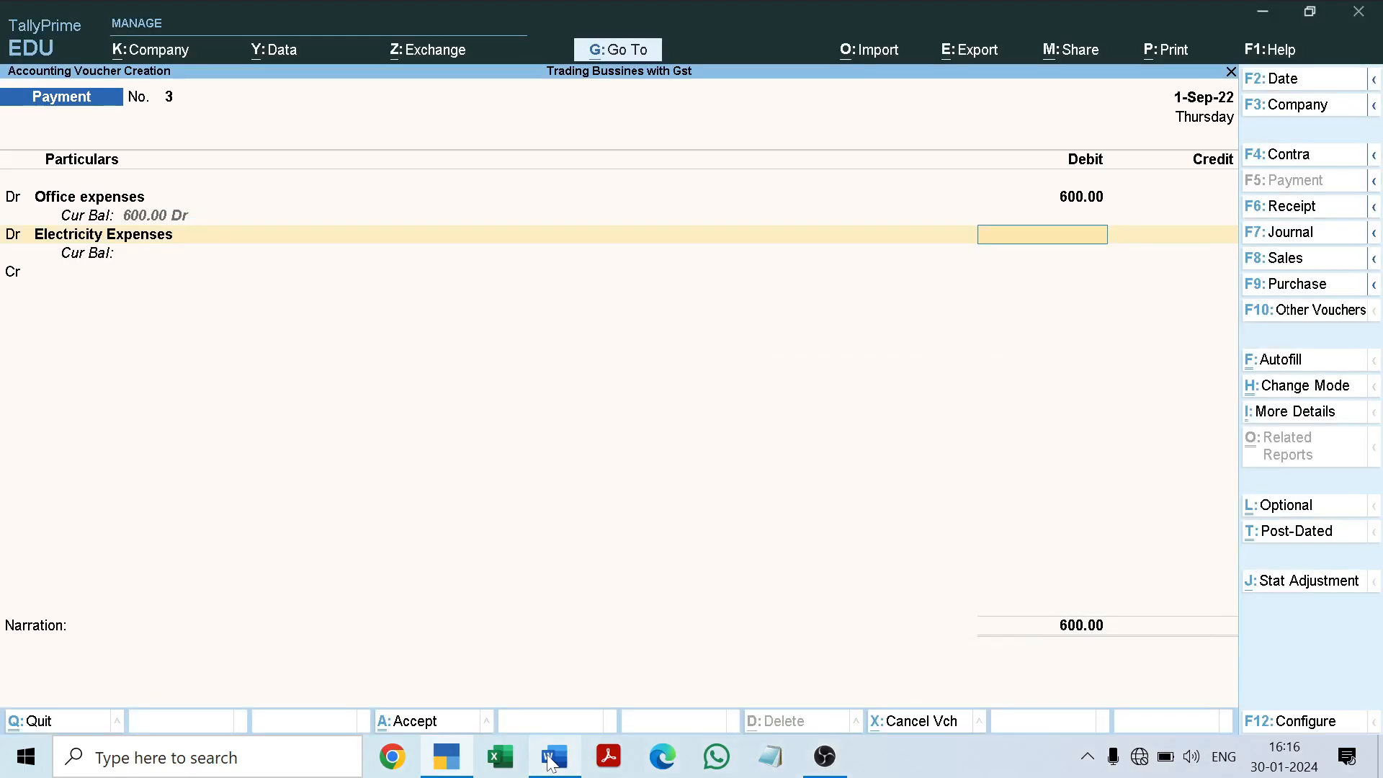
{"action": "type", "text": "1000"}
{"action": "key", "text": "Return"}
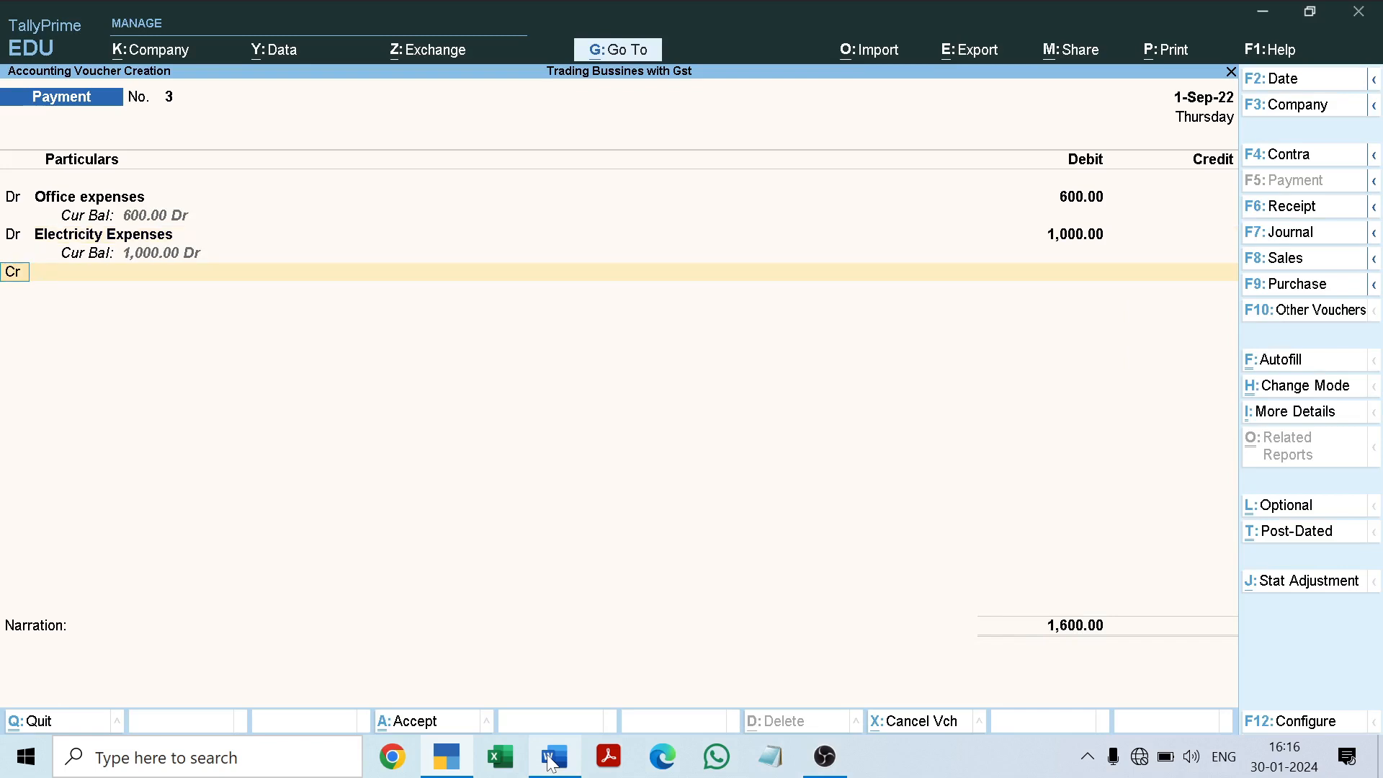
Step: Add a third debit line to the payment voucher and copy "other Exp." from the Word document for it
{"action": "type", "text": "d"}
{"action": "key", "text": "Return"}
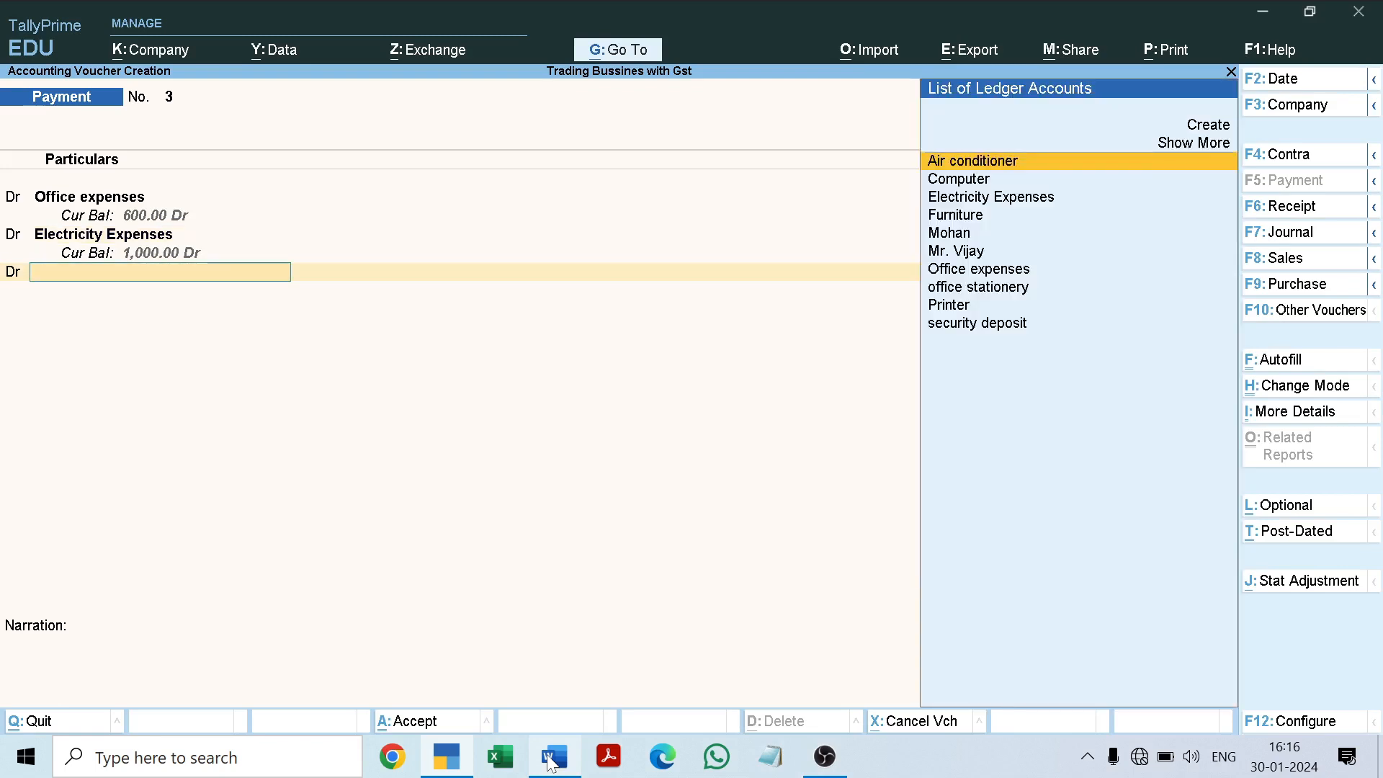
{"action": "left_click", "coordinate": [552, 758]}
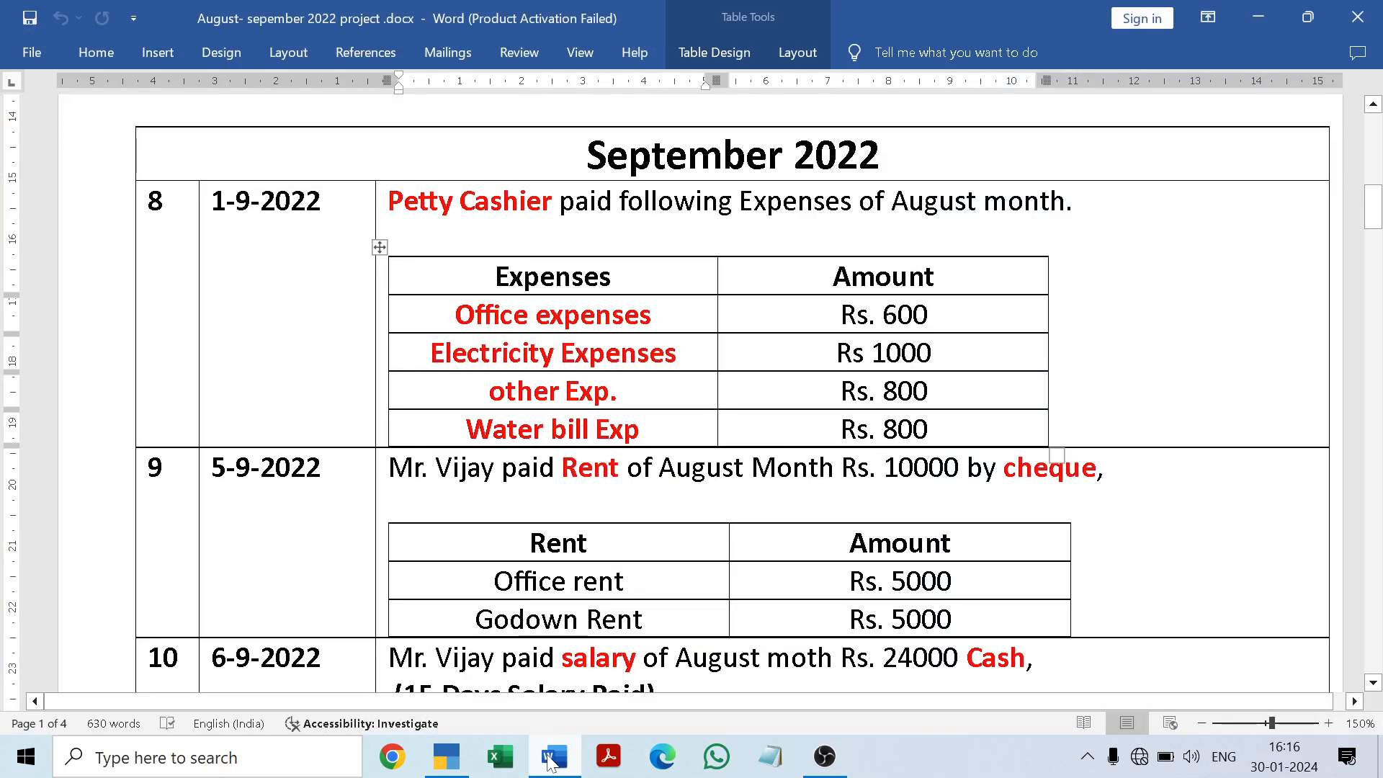
{"action": "left_click_drag", "start_coordinate": [489, 391], "coordinate": [618, 391]}
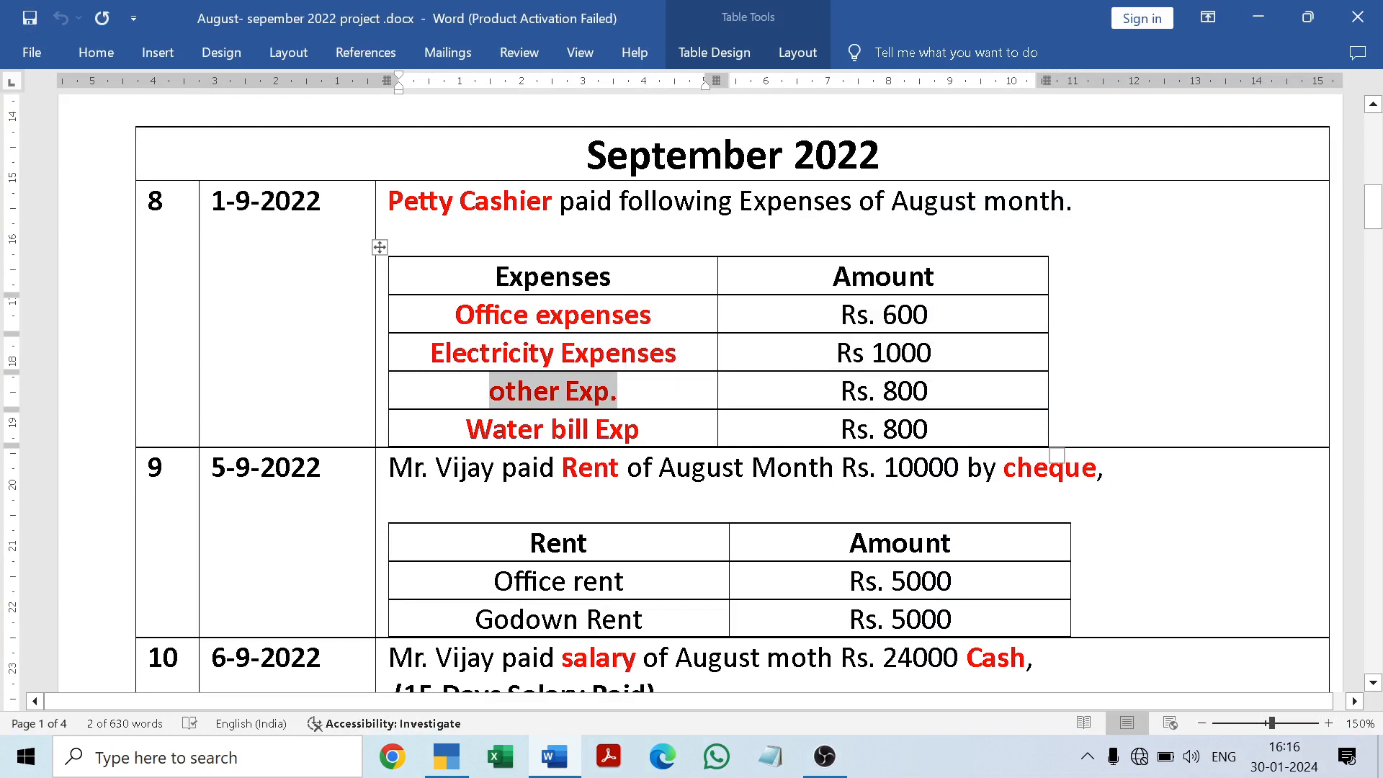
{"action": "left_click", "coordinate": [619, 391]}
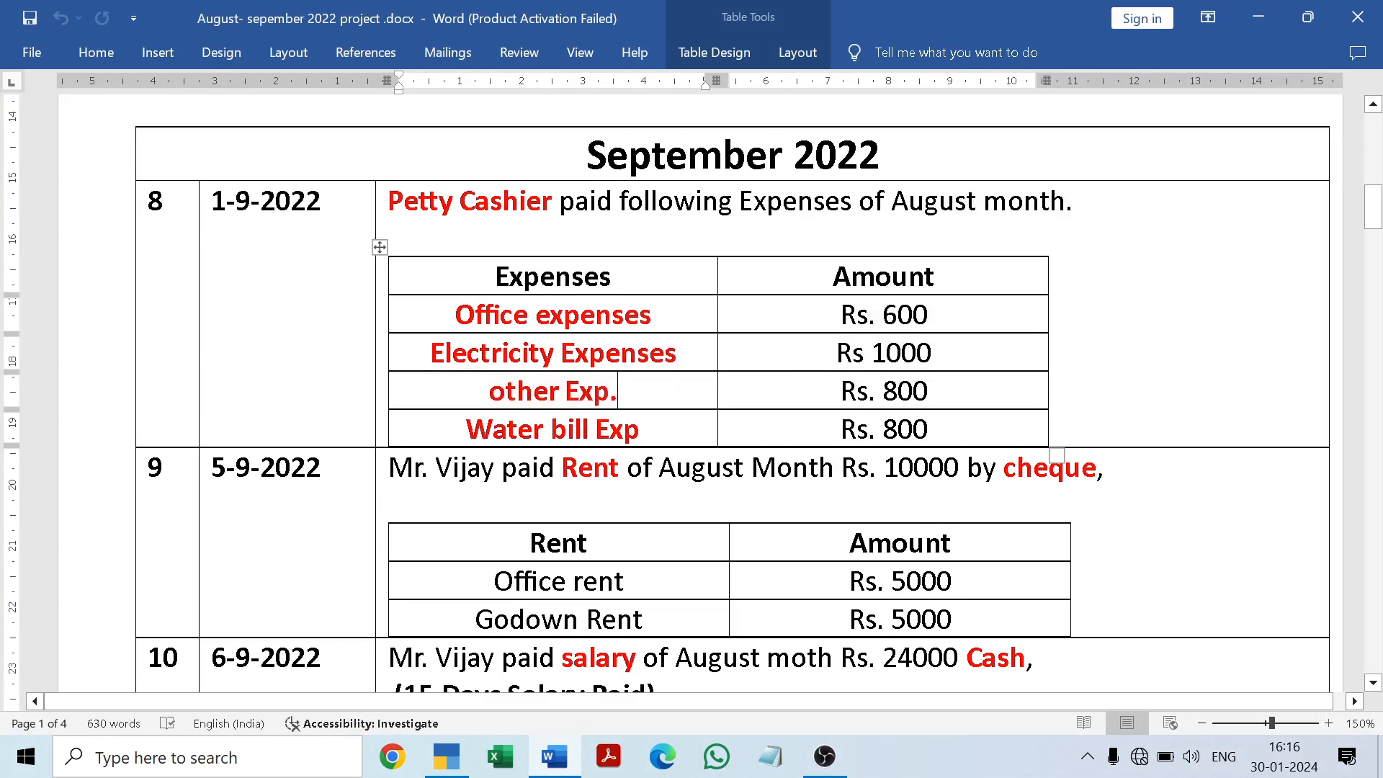
{"action": "left_click", "coordinate": [557, 762]}
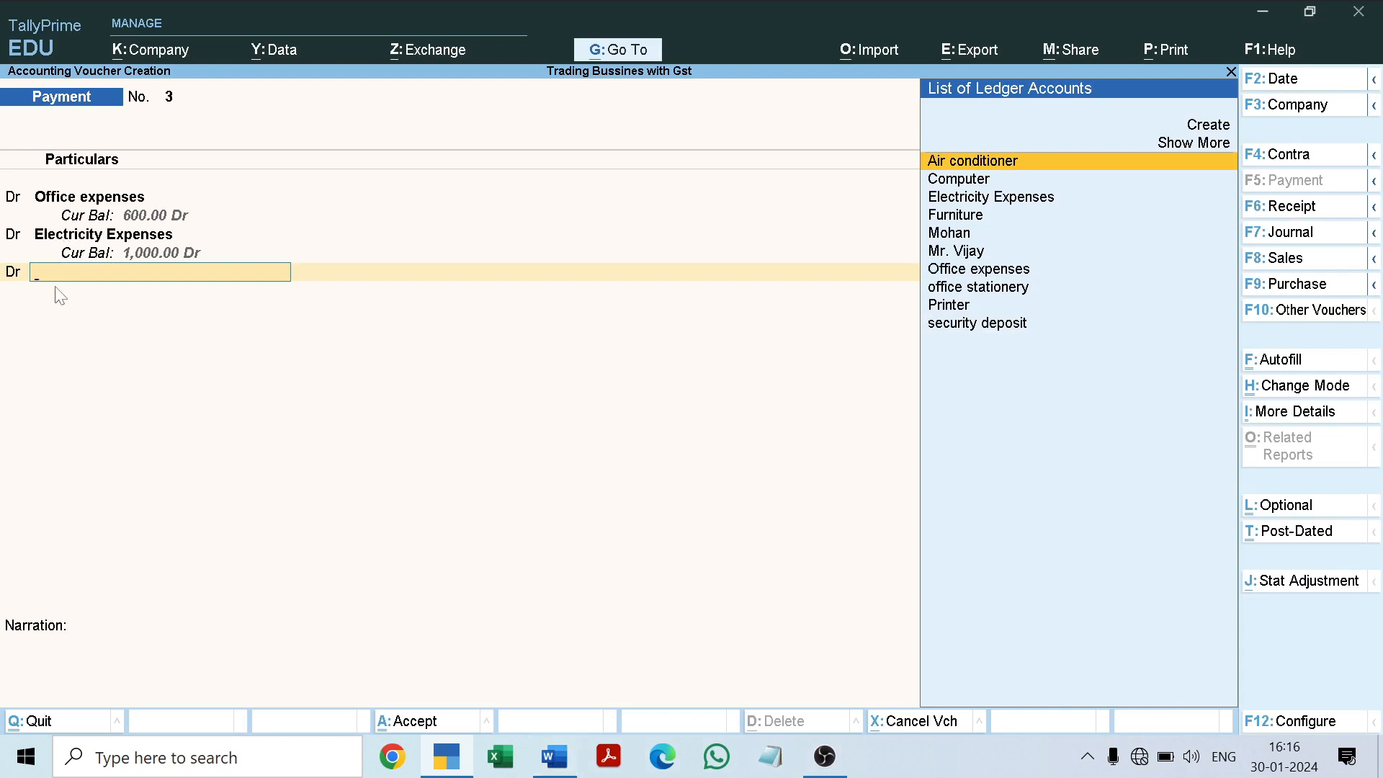
Step: Start a new ledger from the third debit line, named "other Exp." and grouped under Indirect Expenses
{"action": "key", "text": "alt+c"}
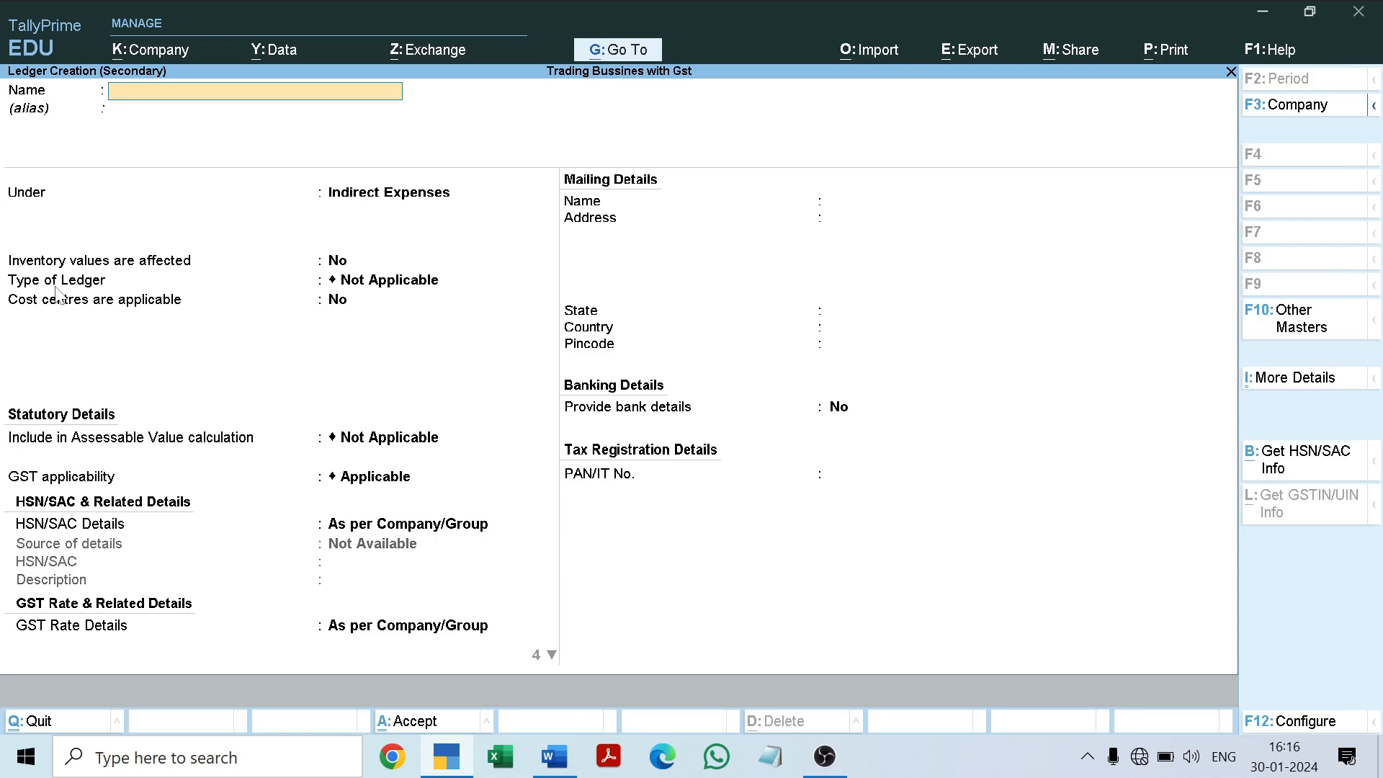
{"action": "type", "text": "other Exp."}
{"action": "key", "text": "Return"}
{"action": "key", "text": "Return"}
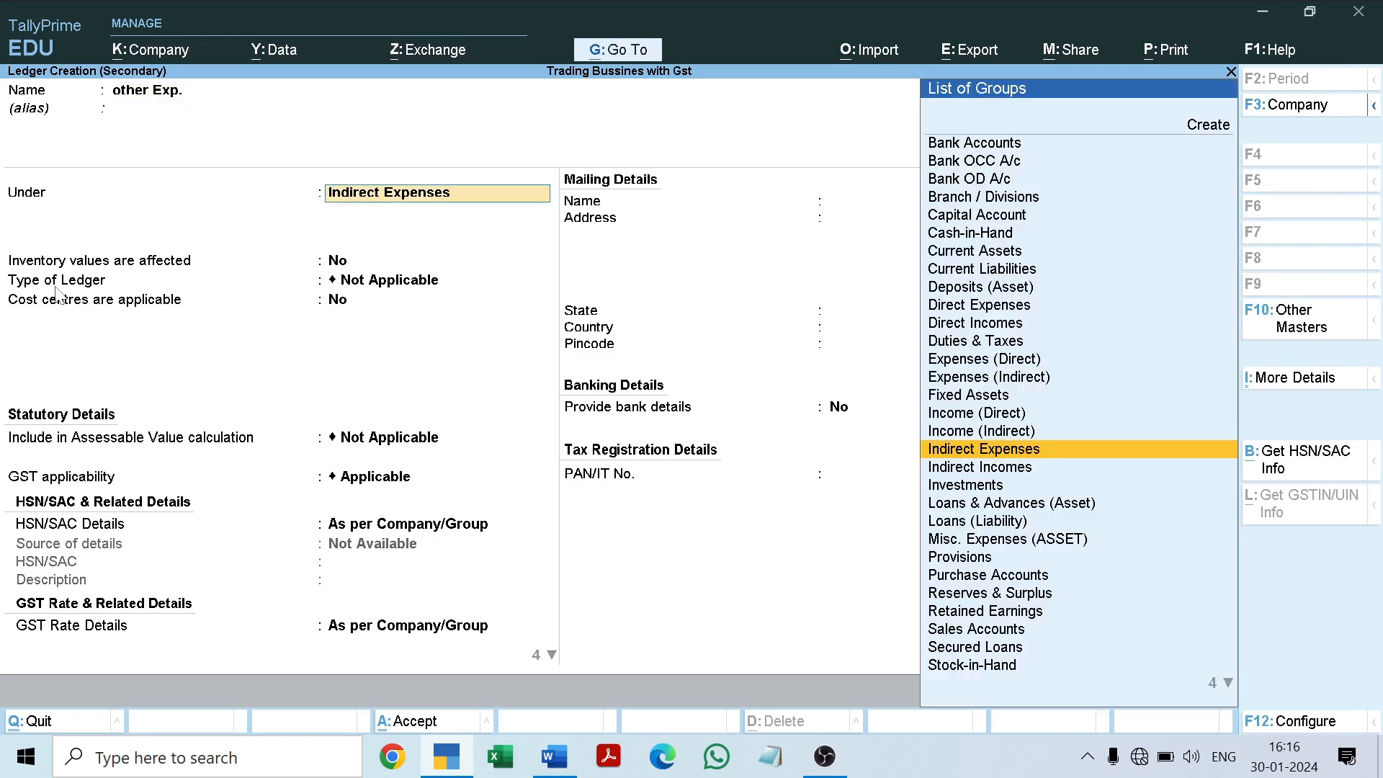
{"action": "key", "text": "Return"}
{"action": "key", "text": "Return"}
{"action": "key", "text": "Return"}
{"action": "key", "text": "Return"}
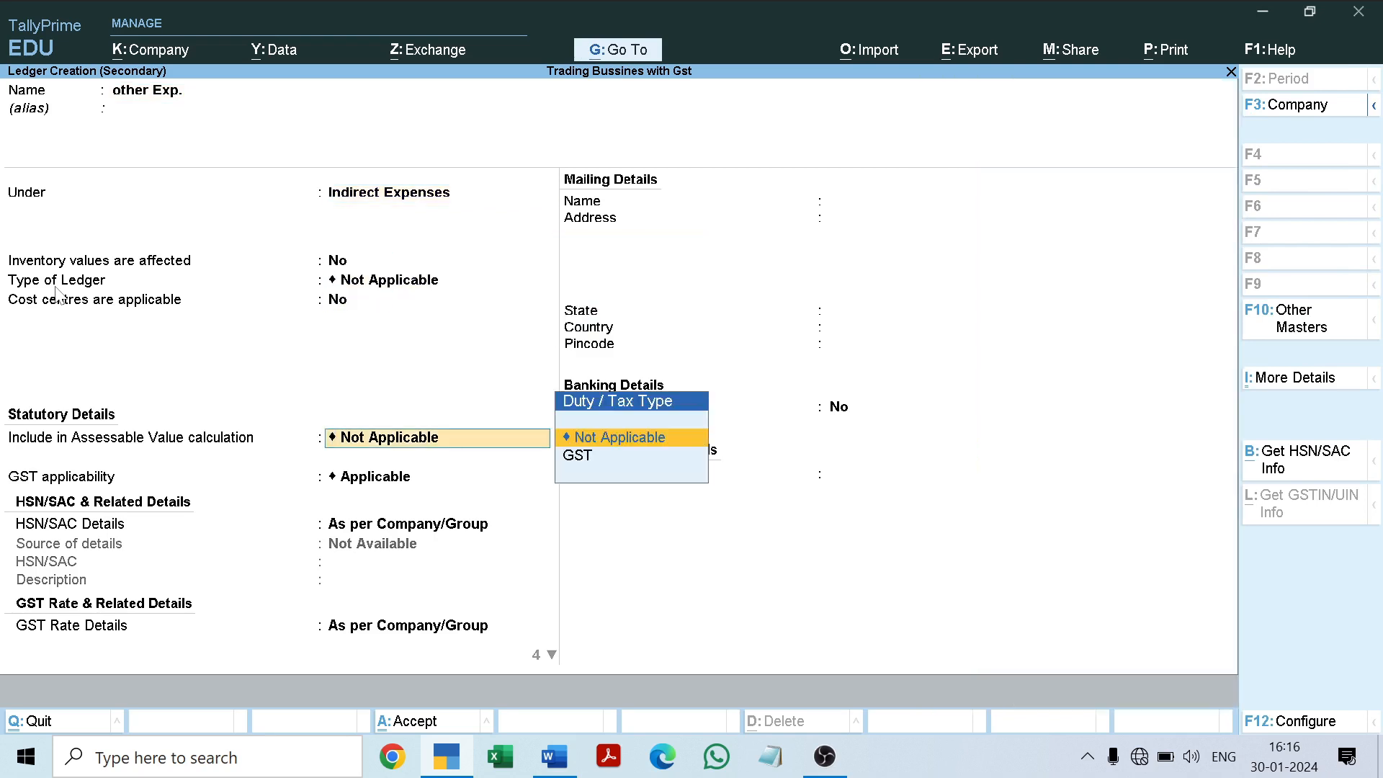
Step: Set the other Exp. ledger's GST applicability to Not Applicable and save the ledger
{"action": "key", "text": "Return"}
{"action": "key", "text": "Down"}
{"action": "key", "text": "Down"}
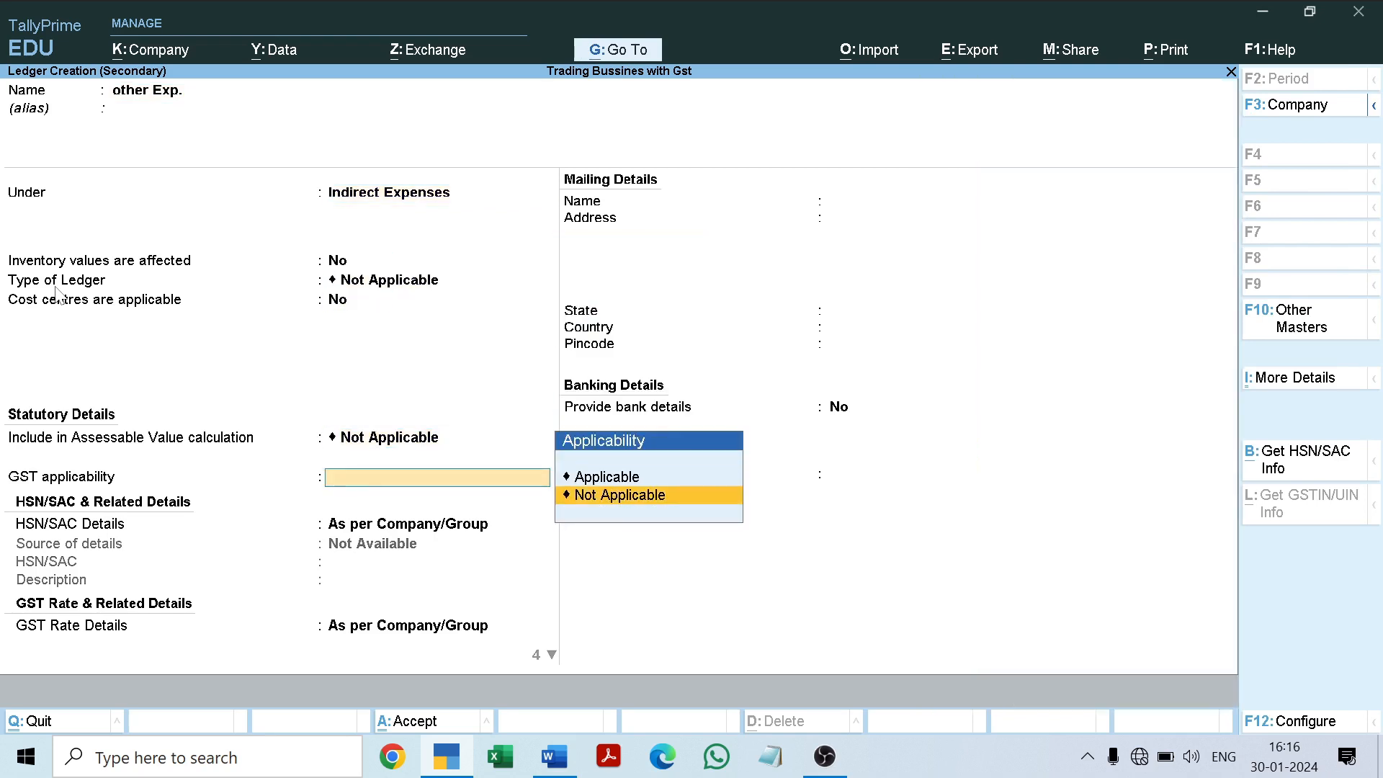
{"action": "key", "text": "Return"}
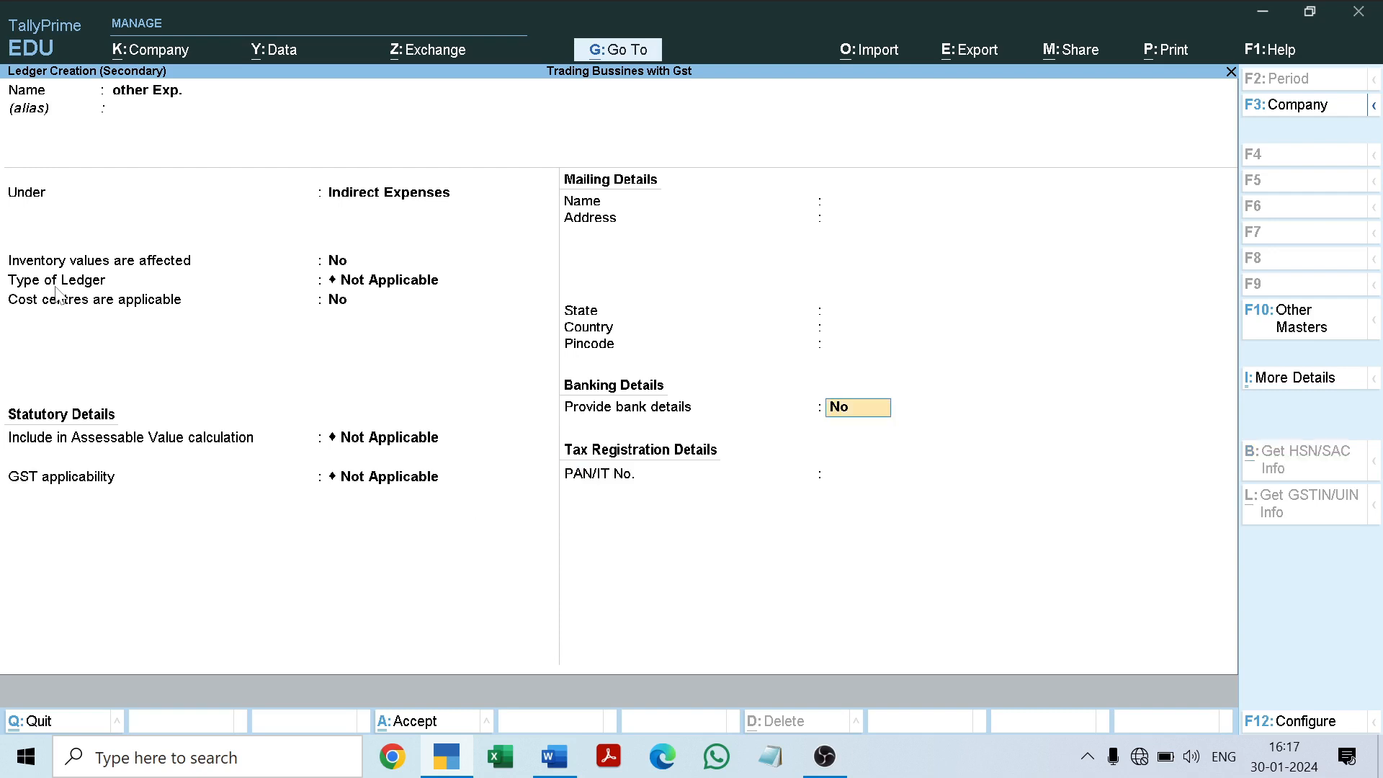
{"action": "key", "text": "ctrl+a"}
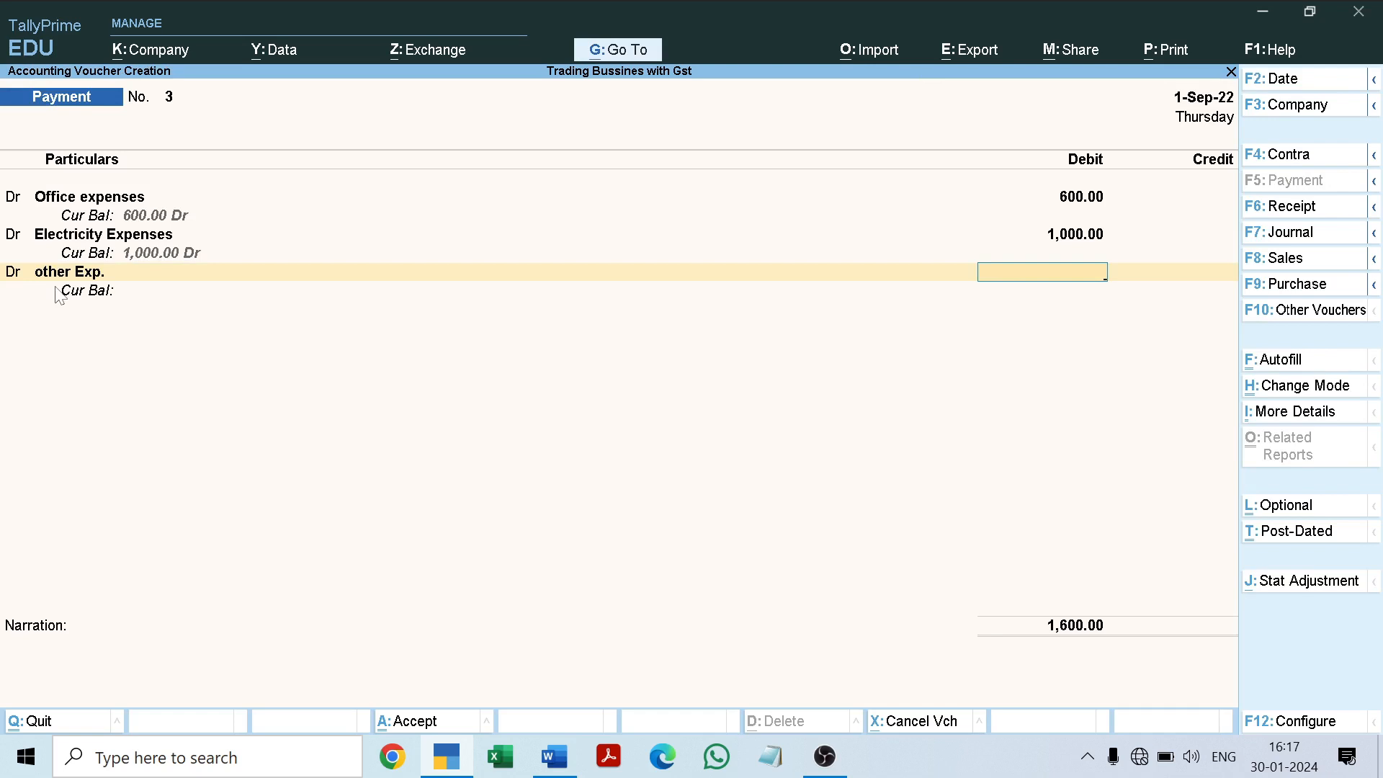
Step: Check the other expenses amount in the Word document and enter 800 as the debit for other Exp
{"action": "left_click", "coordinate": [555, 758]}
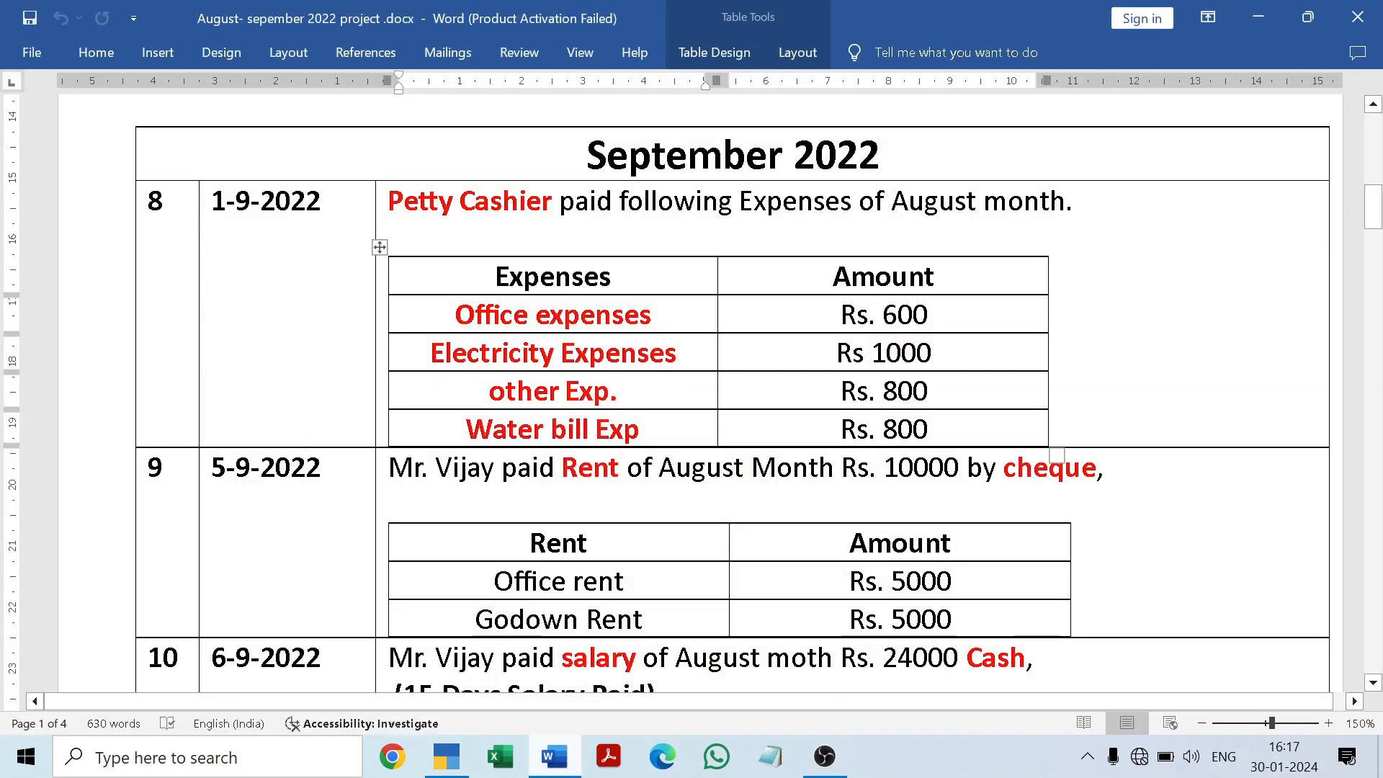
{"action": "left_click", "coordinate": [559, 759]}
{"action": "type", "text": "800"}
{"action": "key", "text": "Return"}
Step: Add a fourth debit line to the payment voucher and copy "Water bill Exp" from the Word document for it
{"action": "type", "text": "d"}
{"action": "key", "text": "Return"}
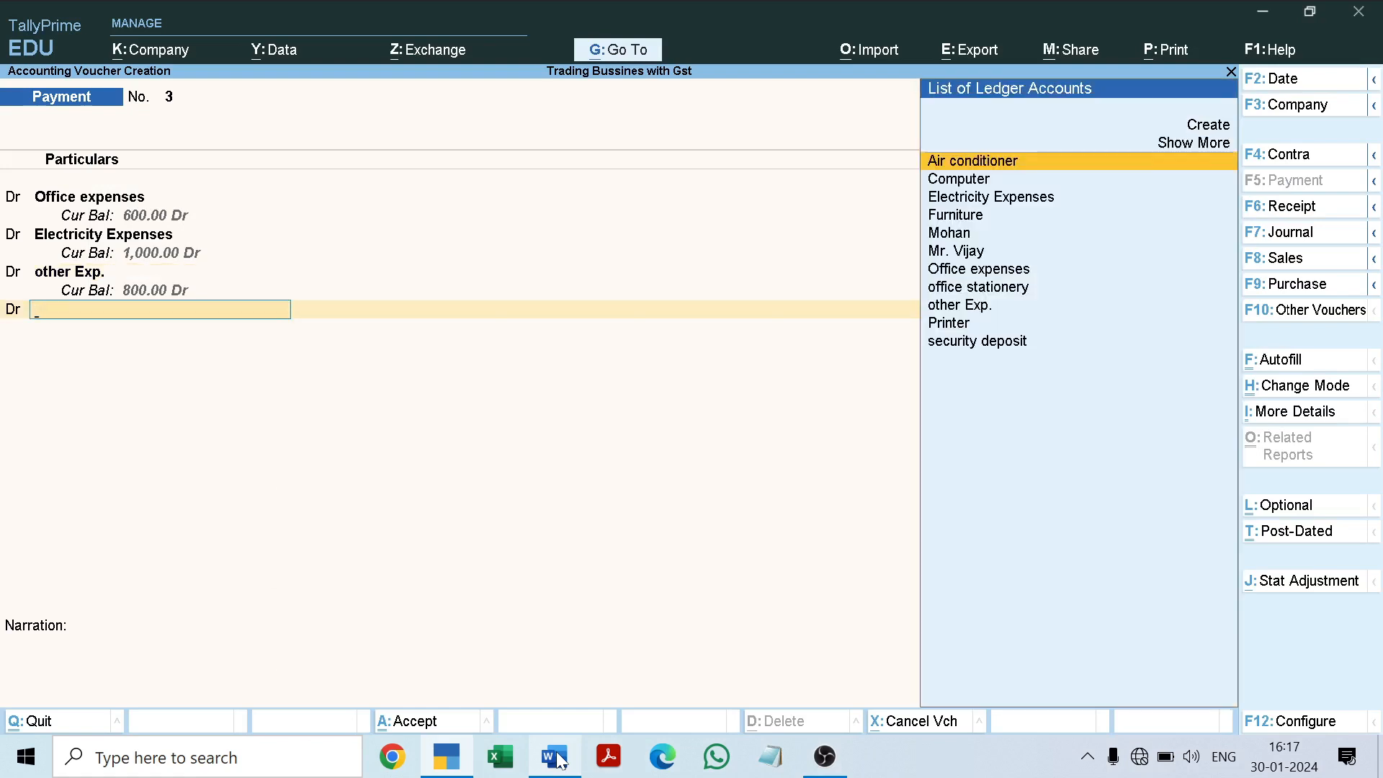
{"action": "left_click", "coordinate": [561, 758]}
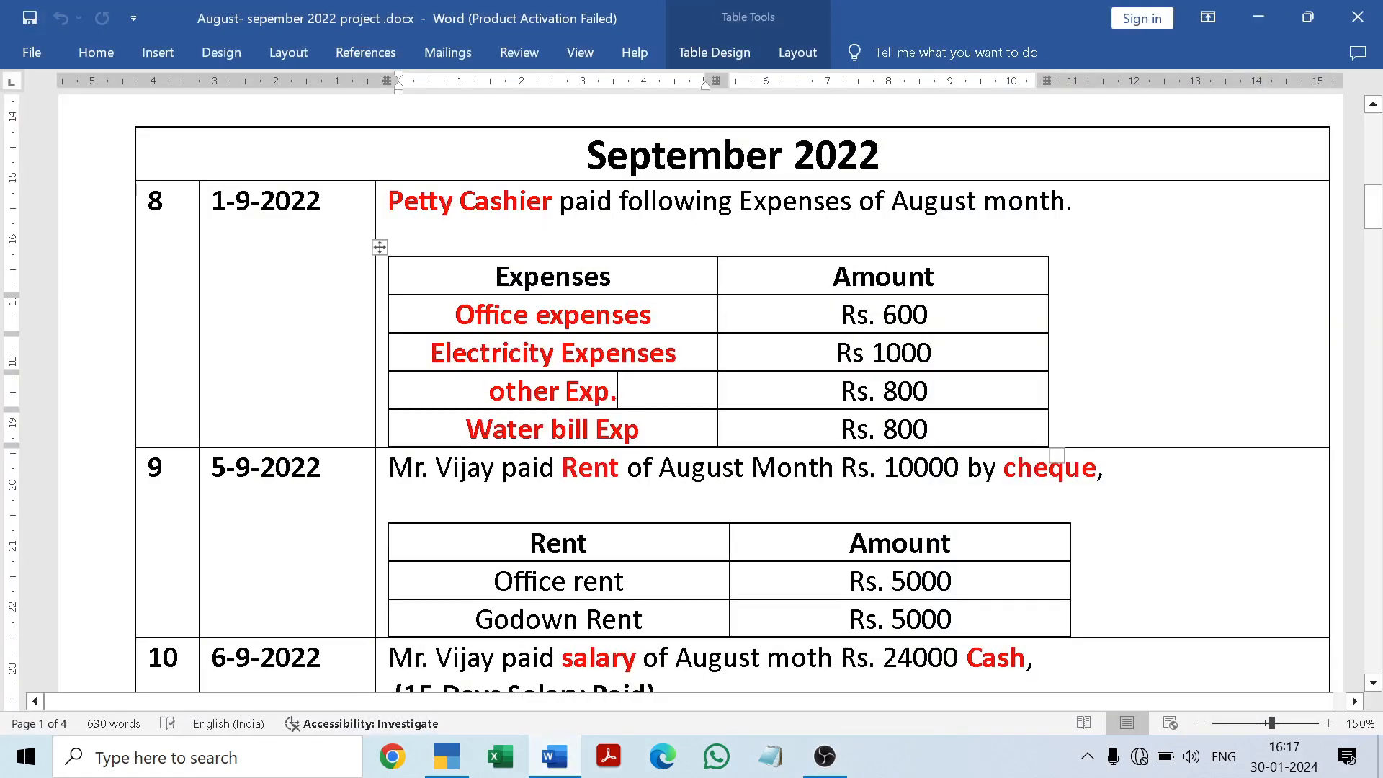
{"action": "left_click_drag", "start_coordinate": [466, 429], "coordinate": [640, 429]}
{"action": "key", "text": "ctrl+c"}
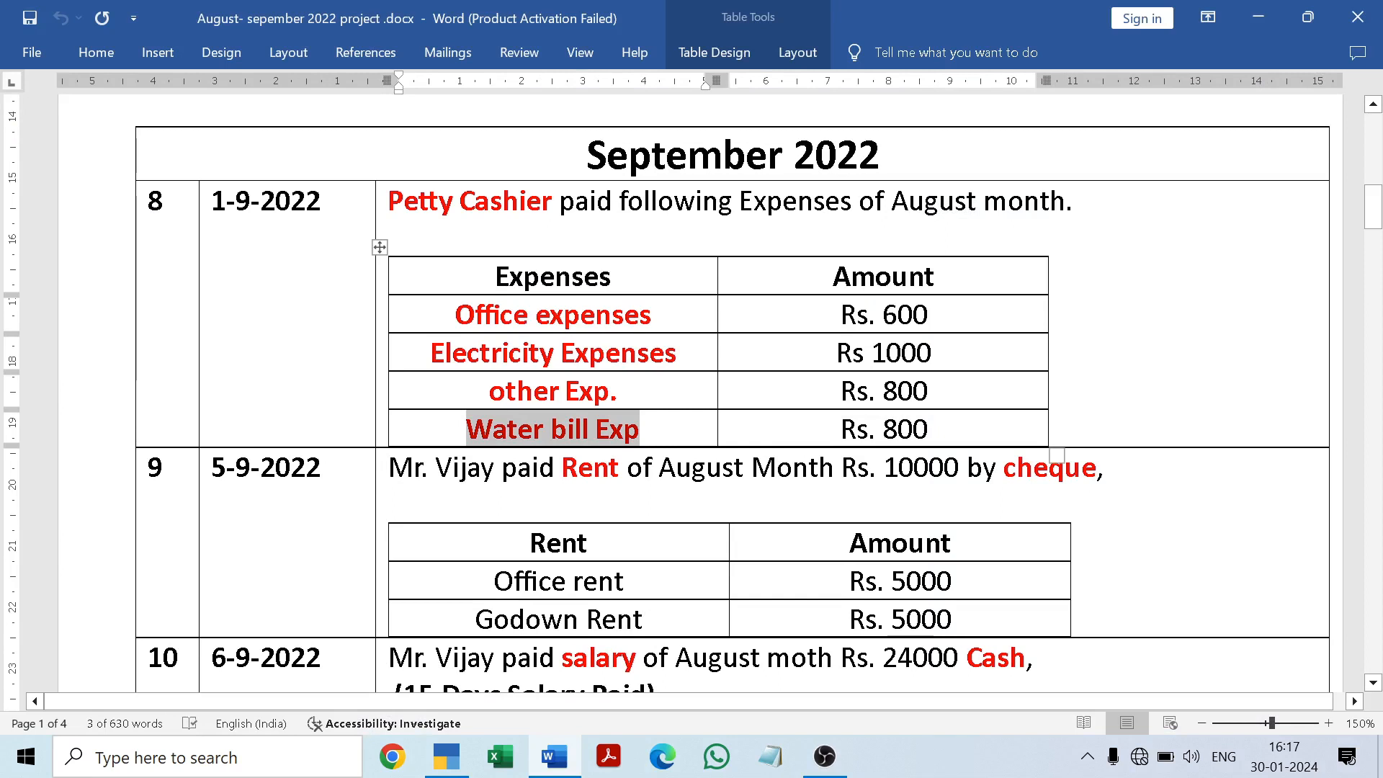
{"action": "left_click", "coordinate": [641, 429]}
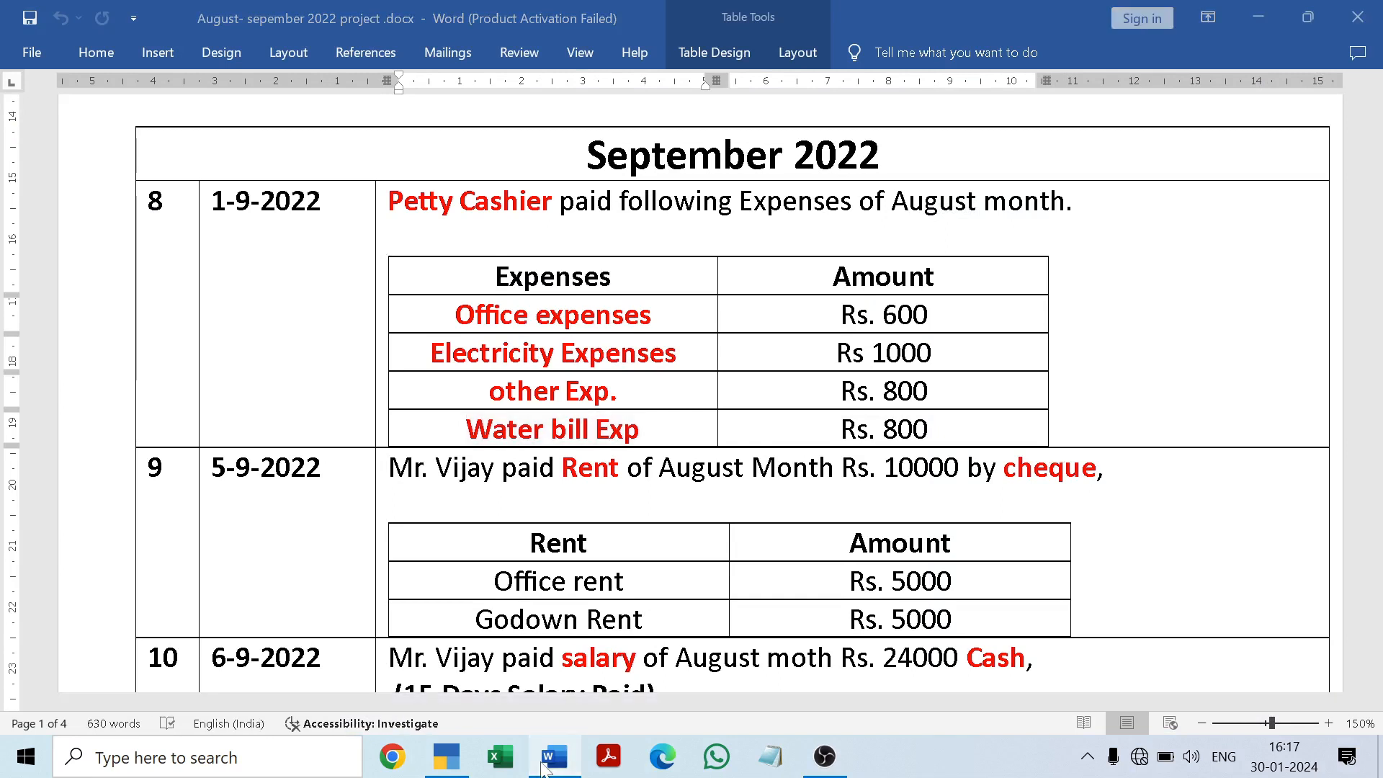
{"action": "key", "text": "alt+Tab"}
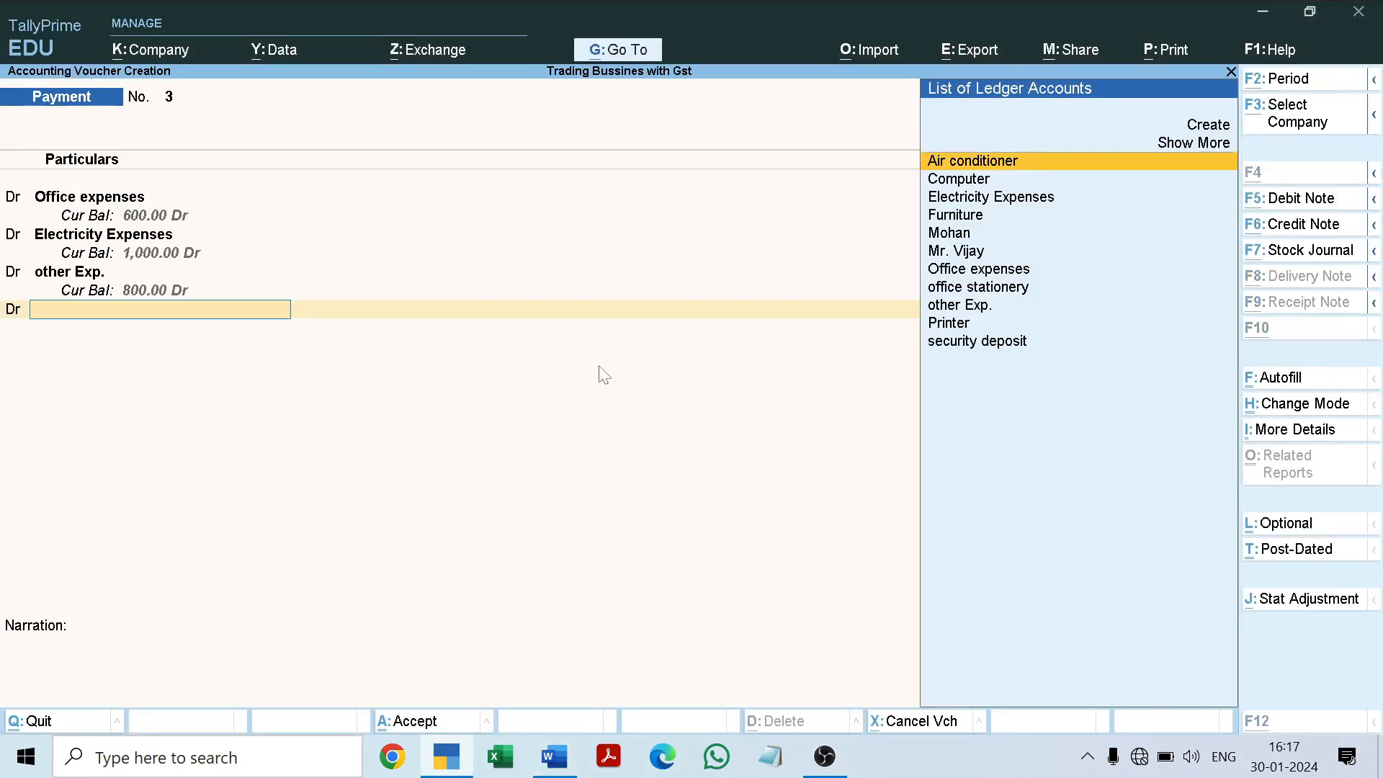
Step: Start a new ledger from the fourth debit line, named "Water bill Exp" under Indirect Expenses, keeping the defaults up to GST applicability
{"action": "key", "text": "alt+c"}
{"action": "key", "text": "ctrl+v"}
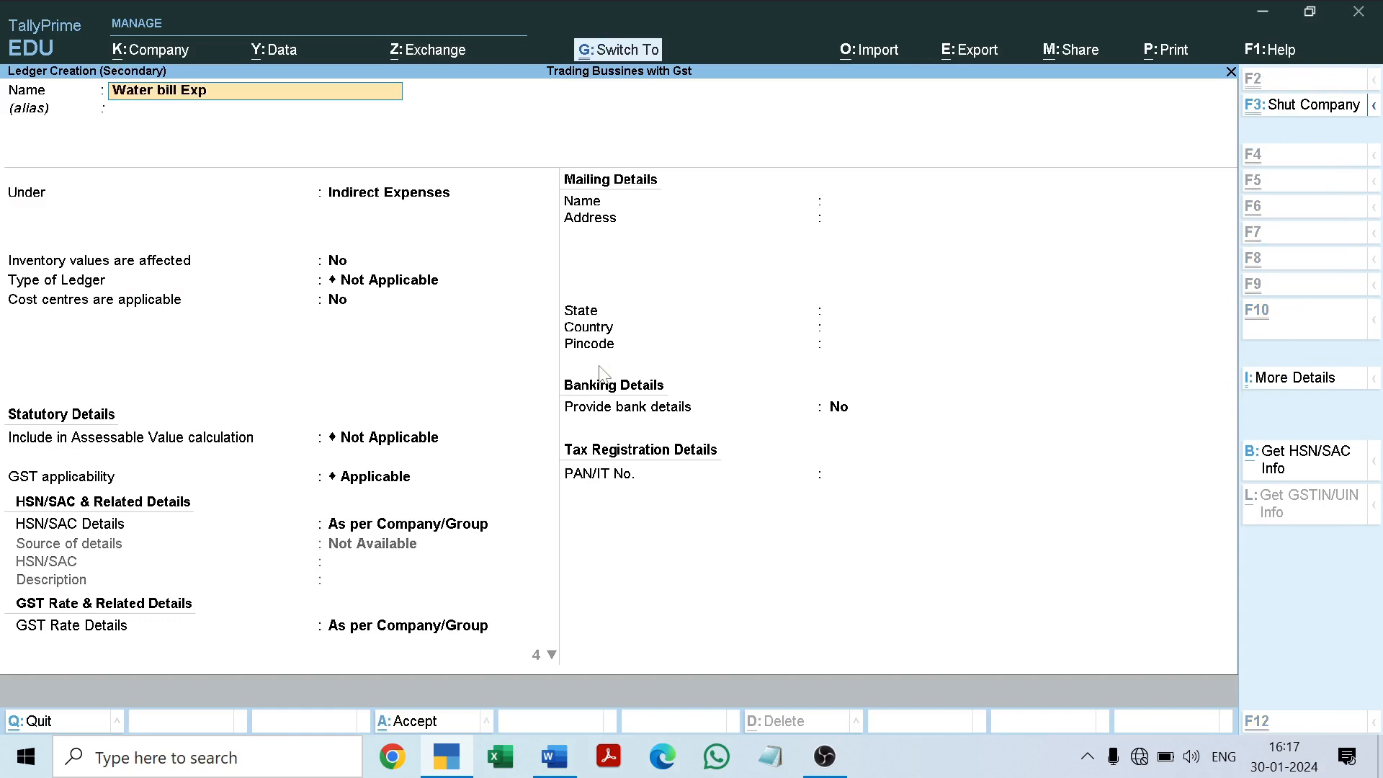
{"action": "key", "text": "Return"}
{"action": "key", "text": "Return"}
{"action": "key", "text": "Return"}
{"action": "key", "text": "Return"}
{"action": "key", "text": "Return"}
{"action": "key", "text": "Return"}
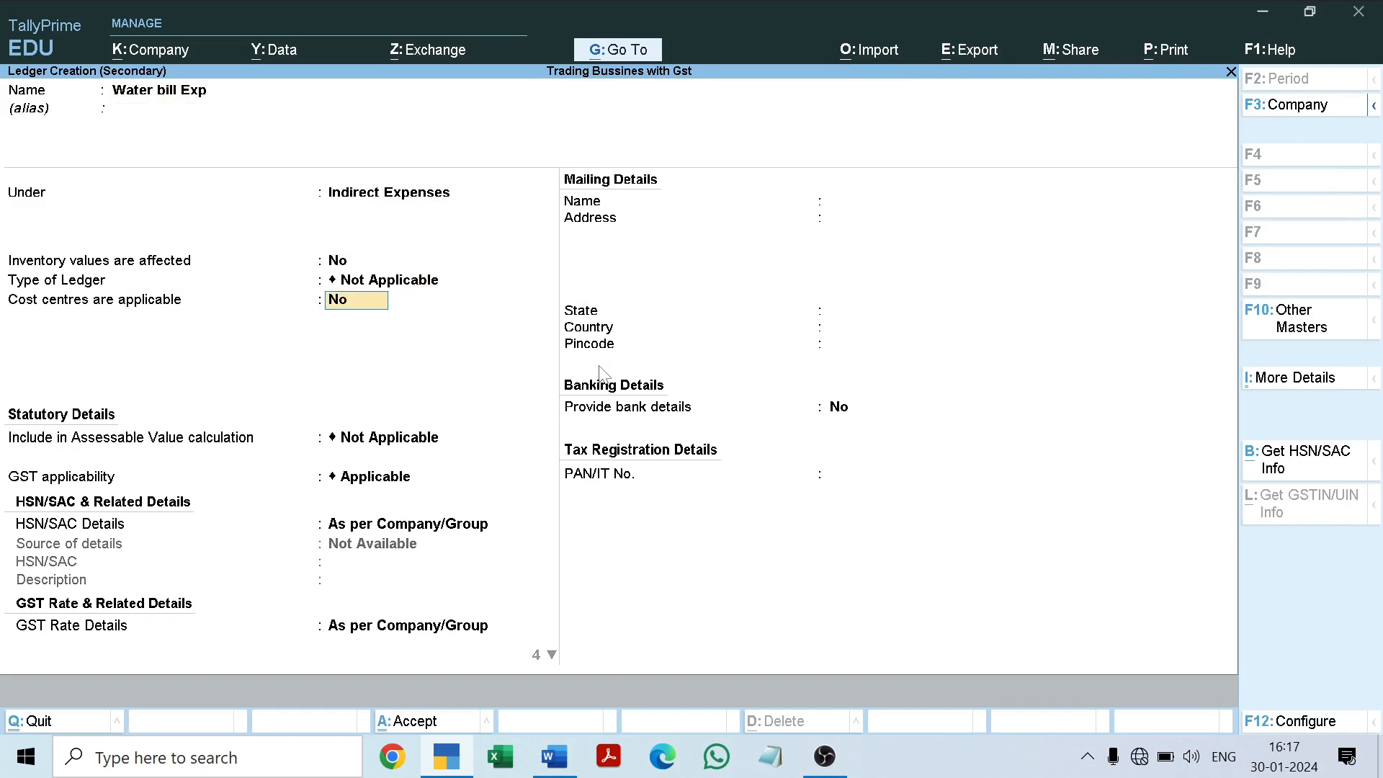
Step: Set the Water bill Exp ledger's GST applicability to Not Applicable and save the ledger
{"action": "key", "text": "space"}
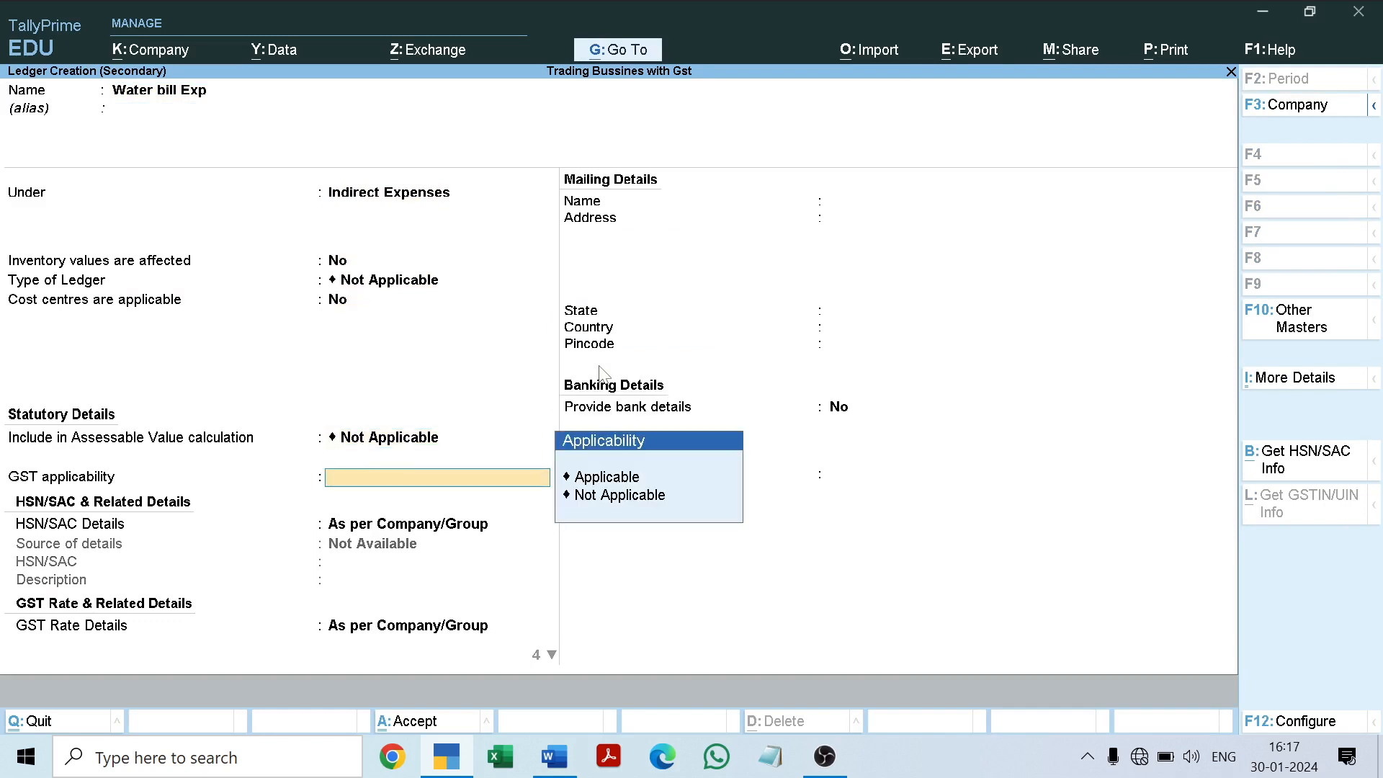
{"action": "key", "text": "Down"}
{"action": "key", "text": "Return"}
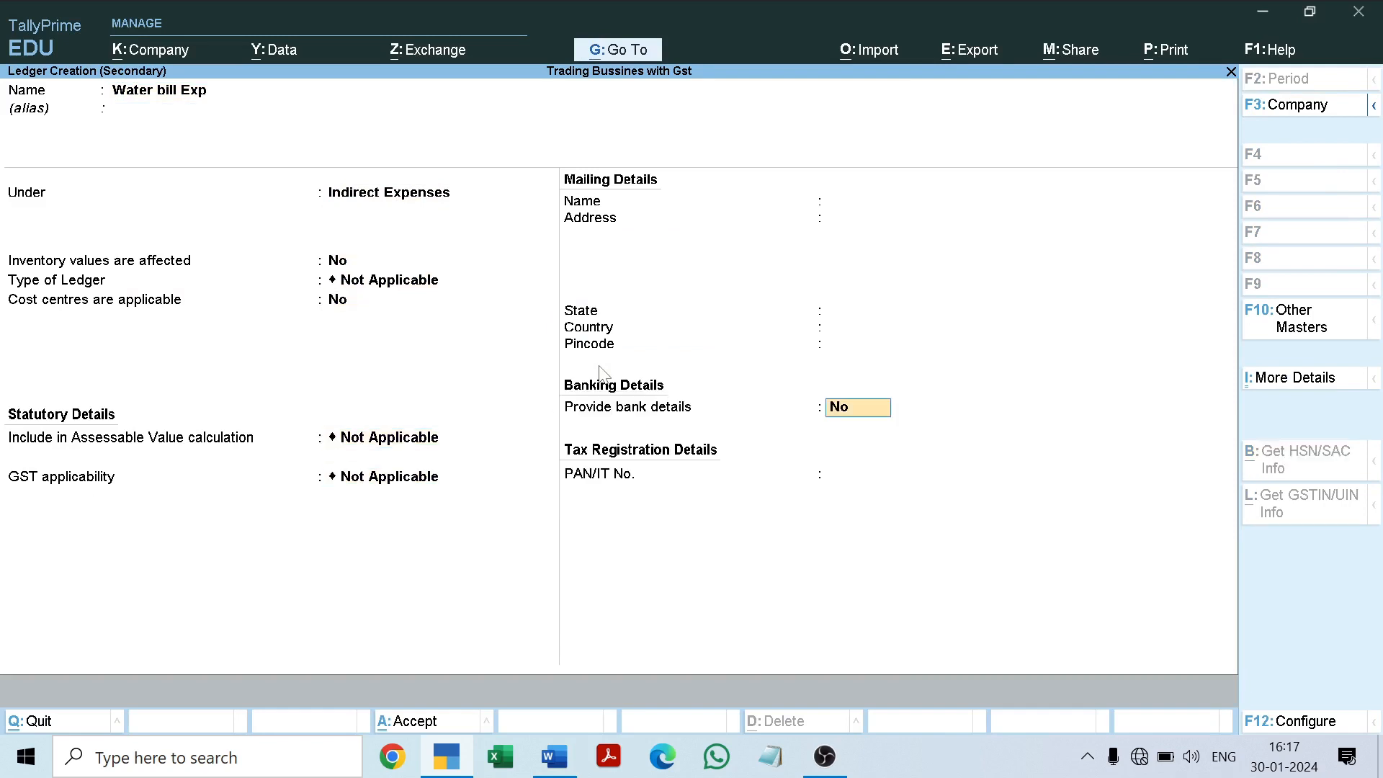
{"action": "key", "text": "ctrl"}
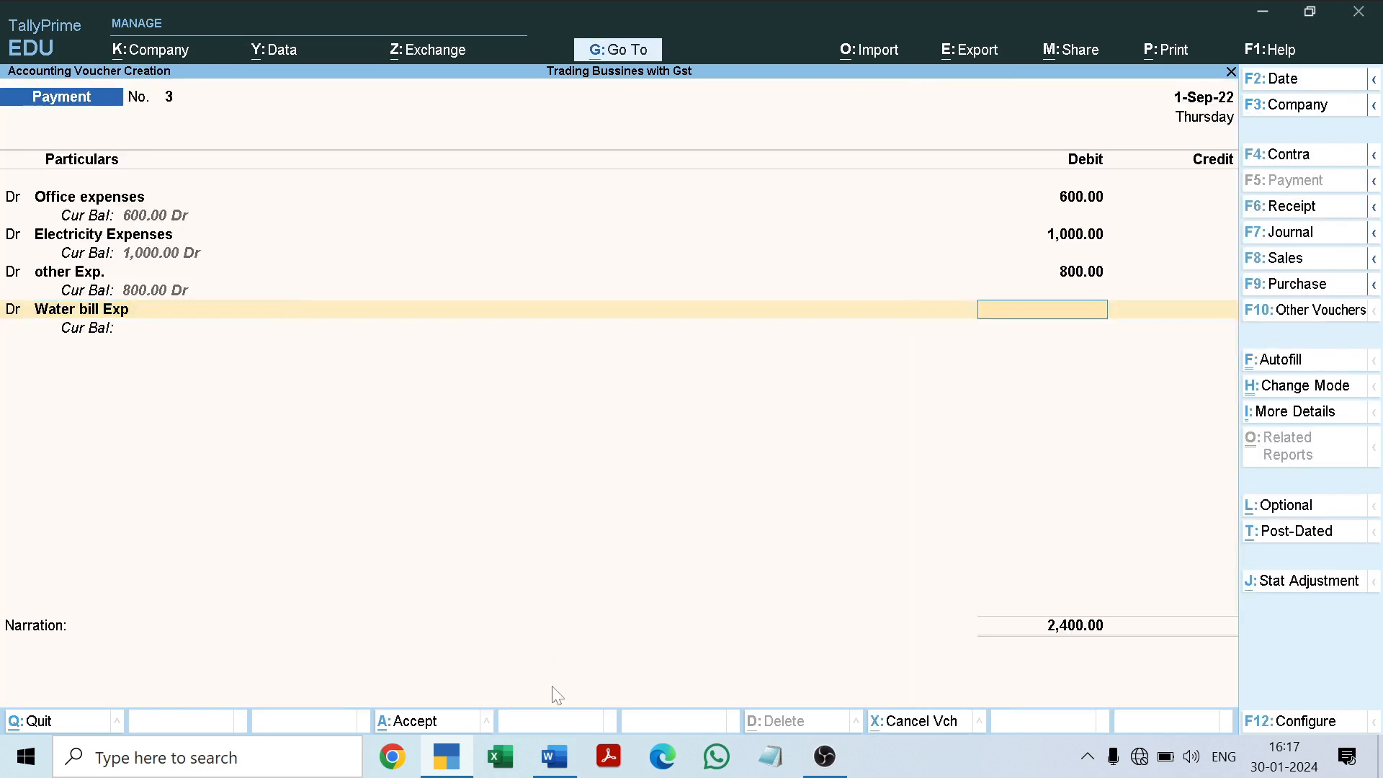
Step: Check the water bill amount in the Word document and enter 800 as the debit for Water bill Exp
{"action": "left_click", "coordinate": [554, 757]}
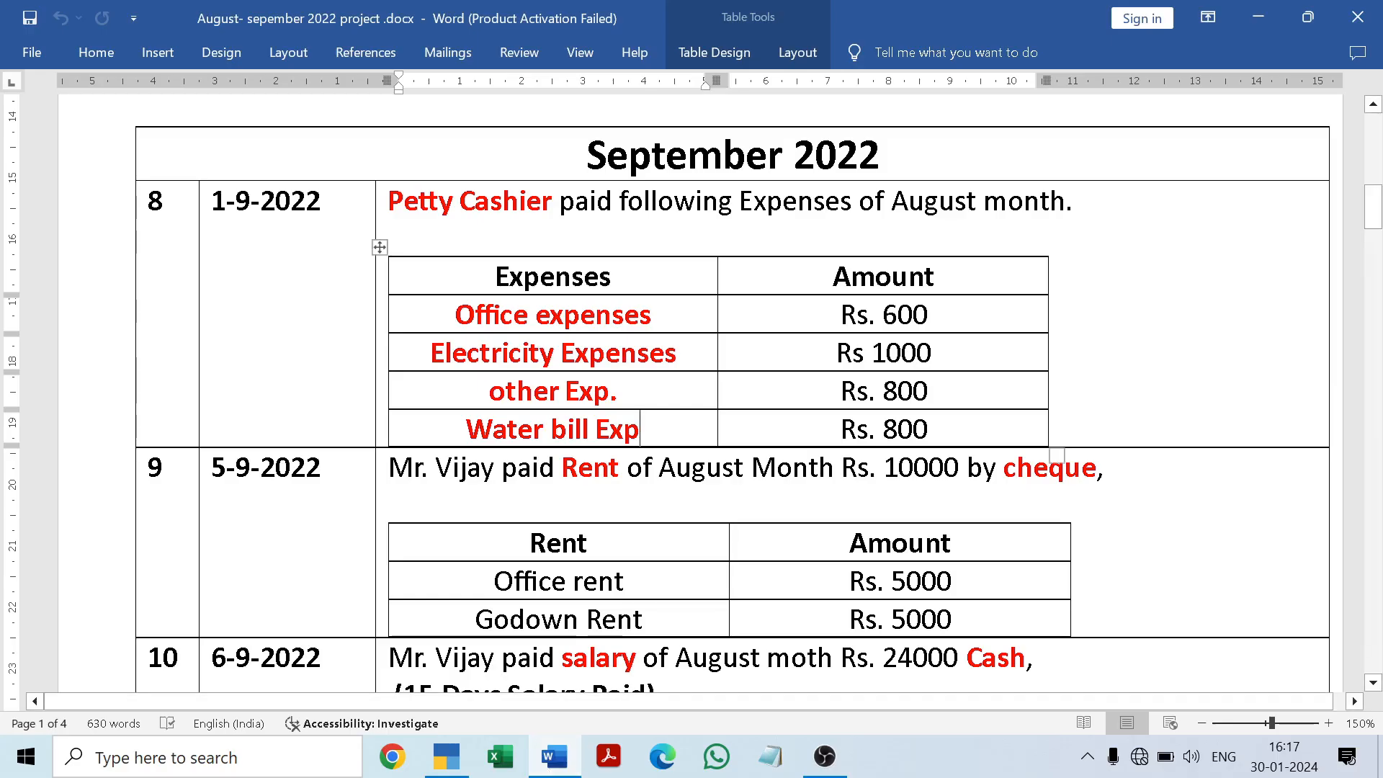
{"action": "left_click", "coordinate": [556, 759]}
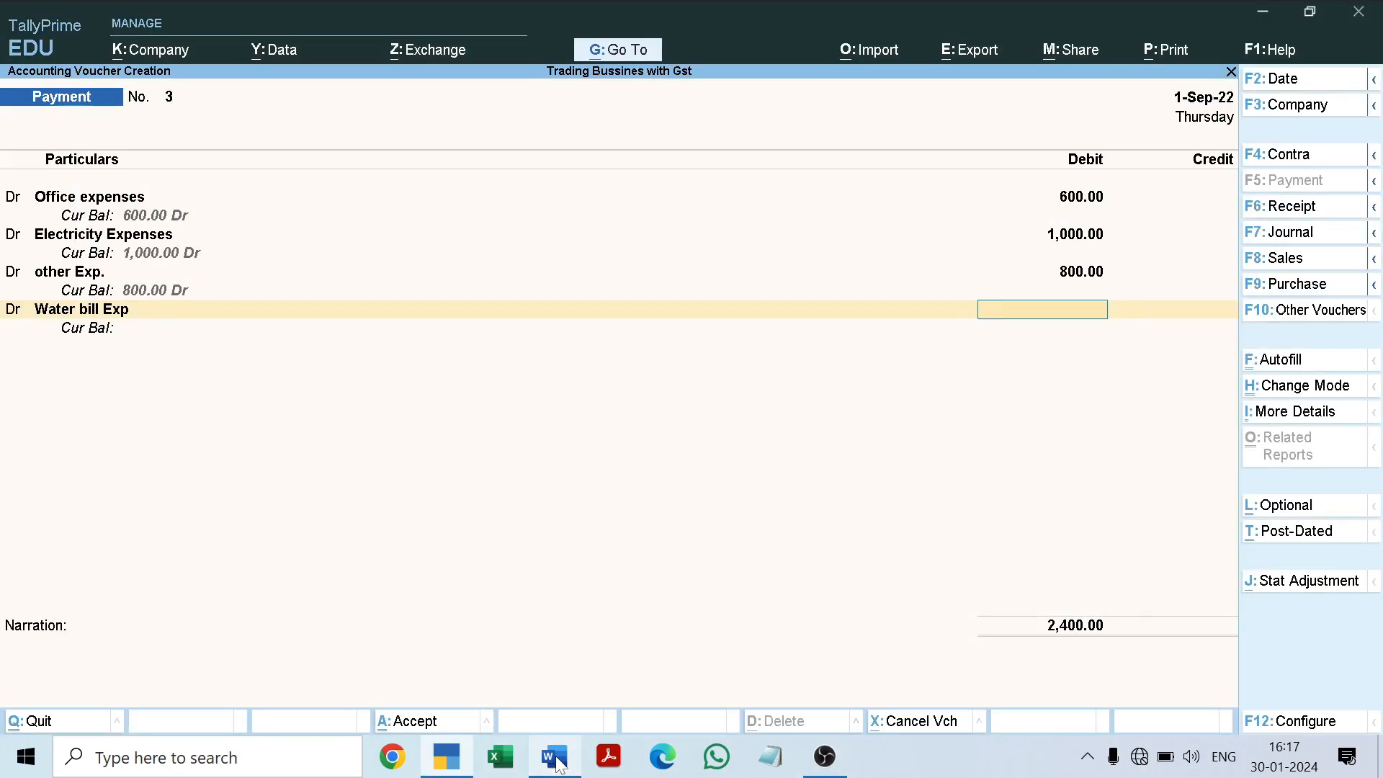
{"action": "type", "text": "8000"}
{"action": "key", "text": "BackSpace"}
{"action": "key", "text": "Return"}
Step: Add a credit line to Petty Cash for 3,200 and save the payment voucher without a narration
{"action": "key", "text": "c"}
{"action": "key", "text": "Return"}
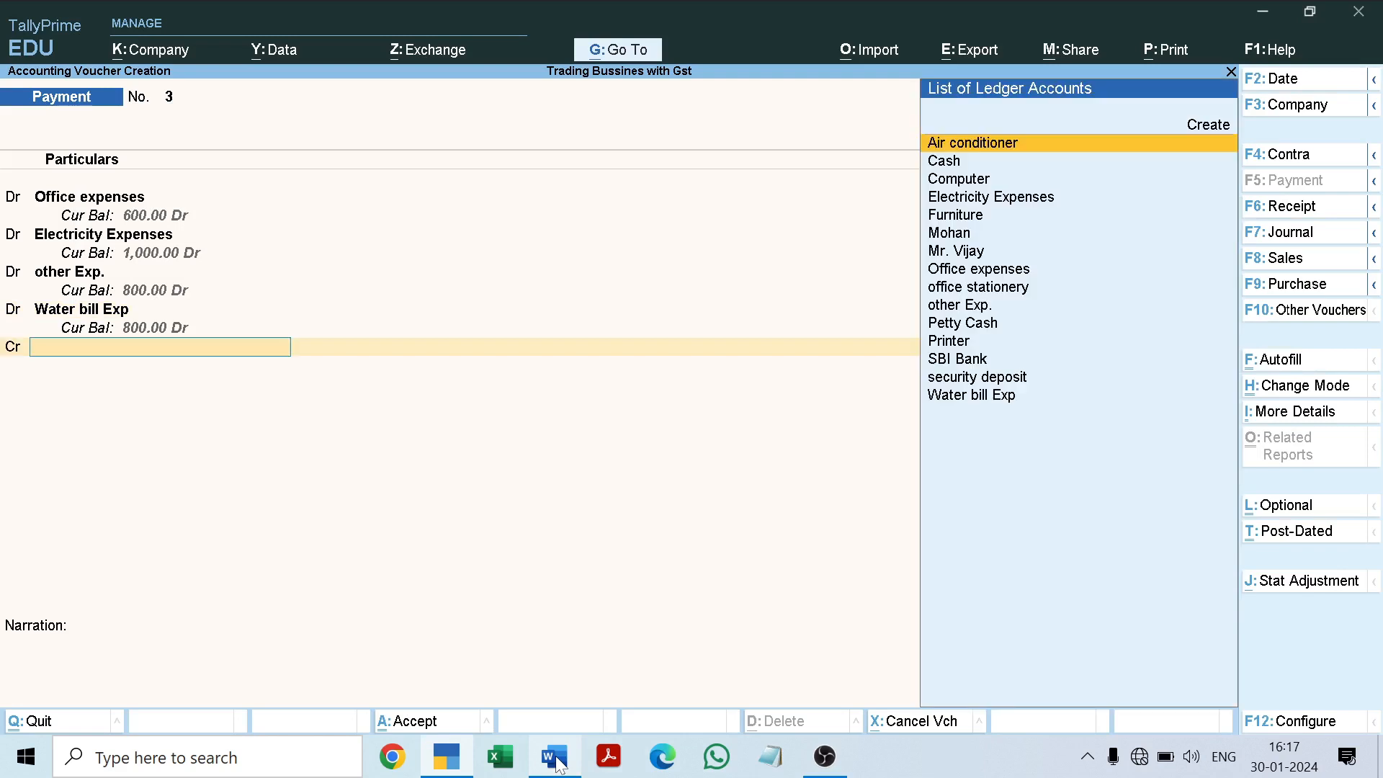
{"action": "type", "text": "Pe"}
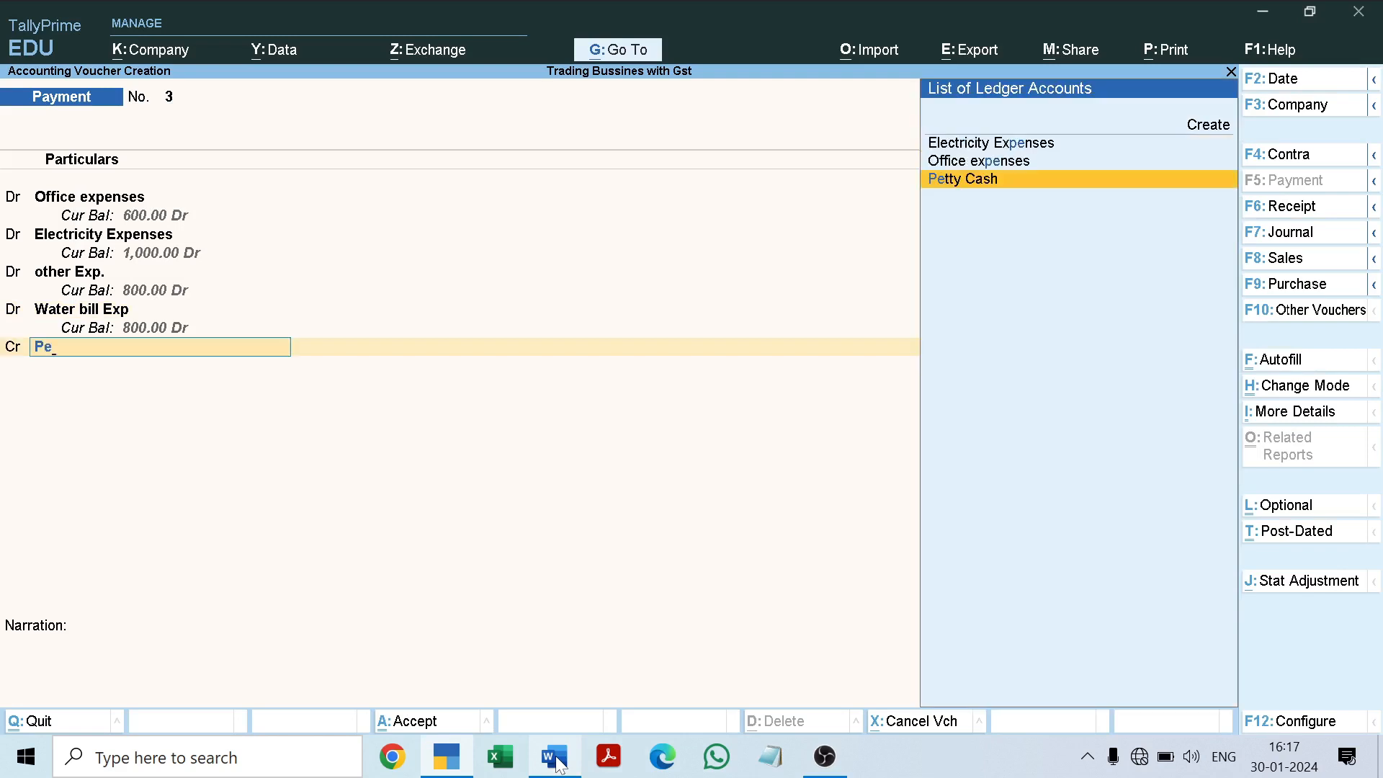
{"action": "key", "text": "Return"}
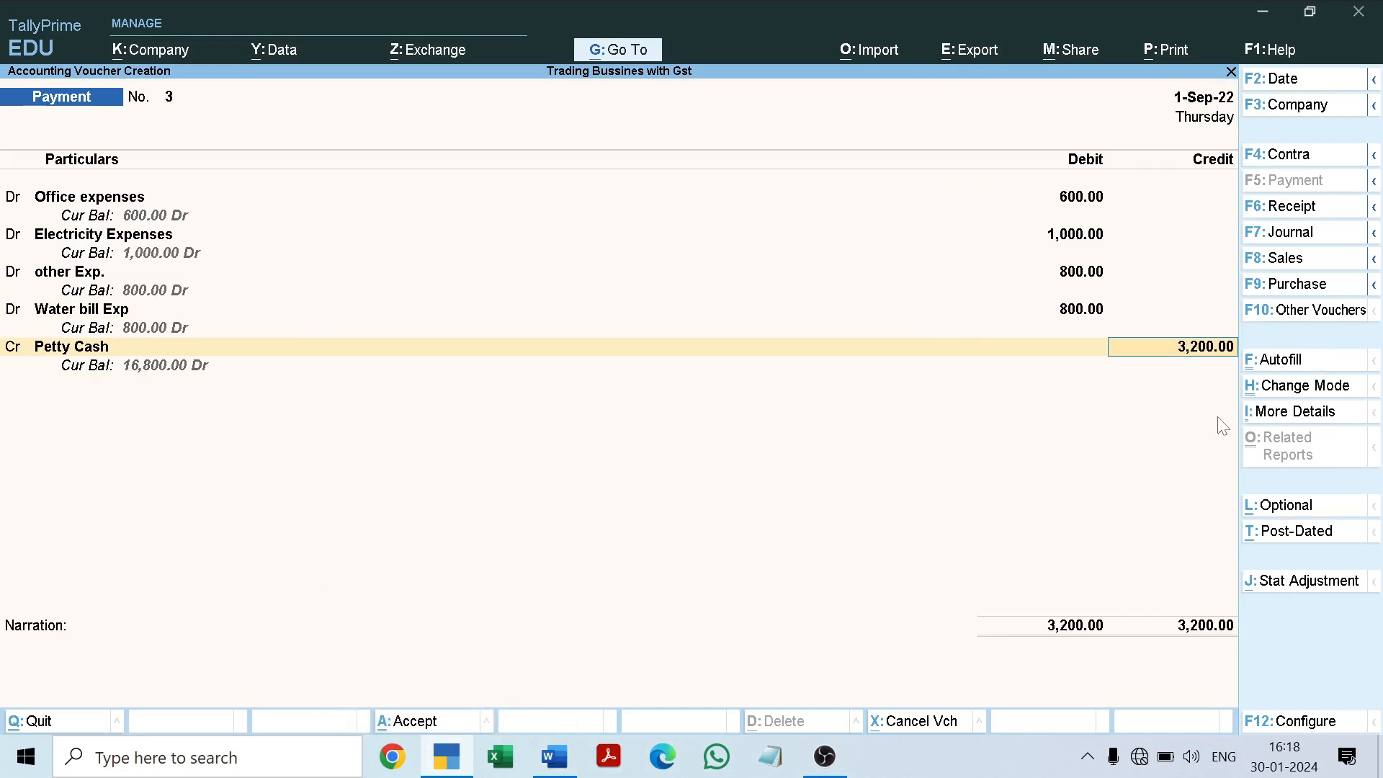
{"action": "key", "text": "Return"}
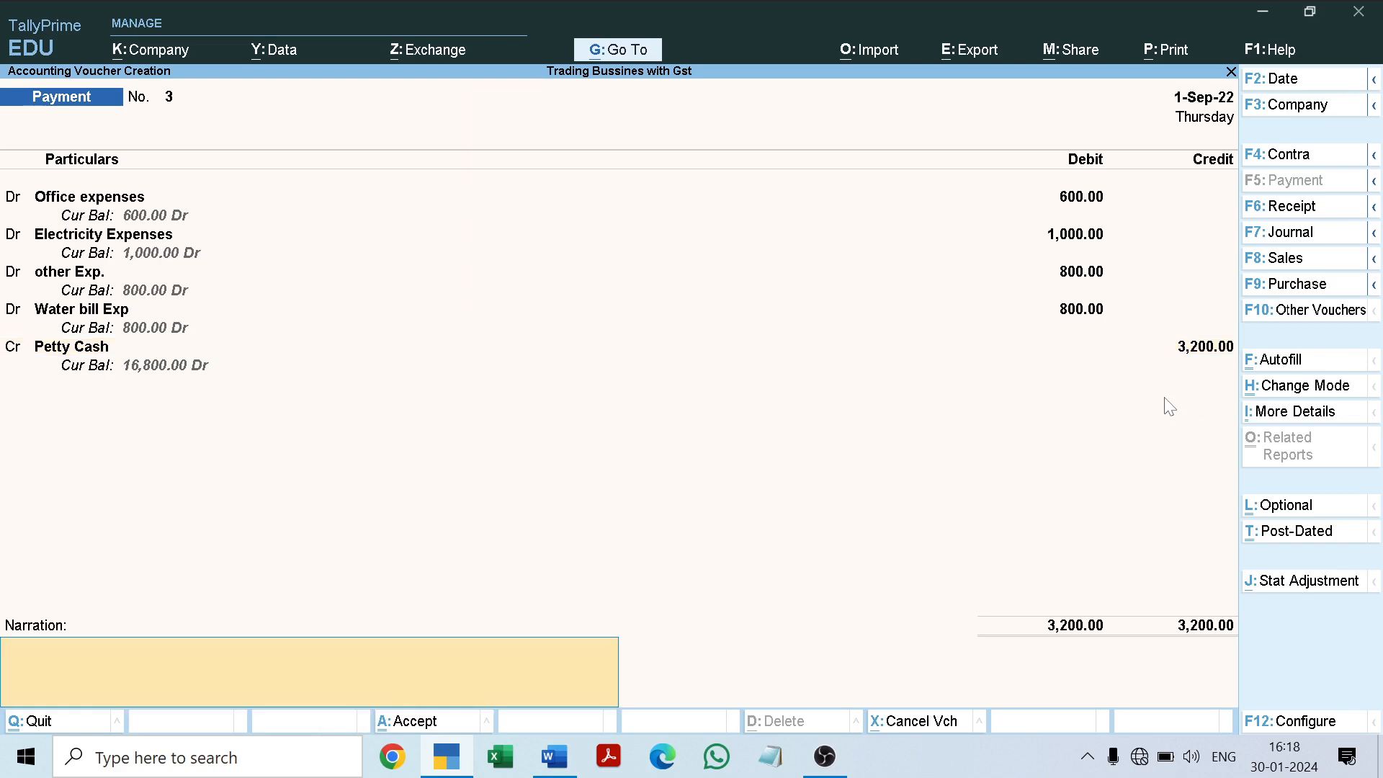
{"action": "key", "text": "Return"}
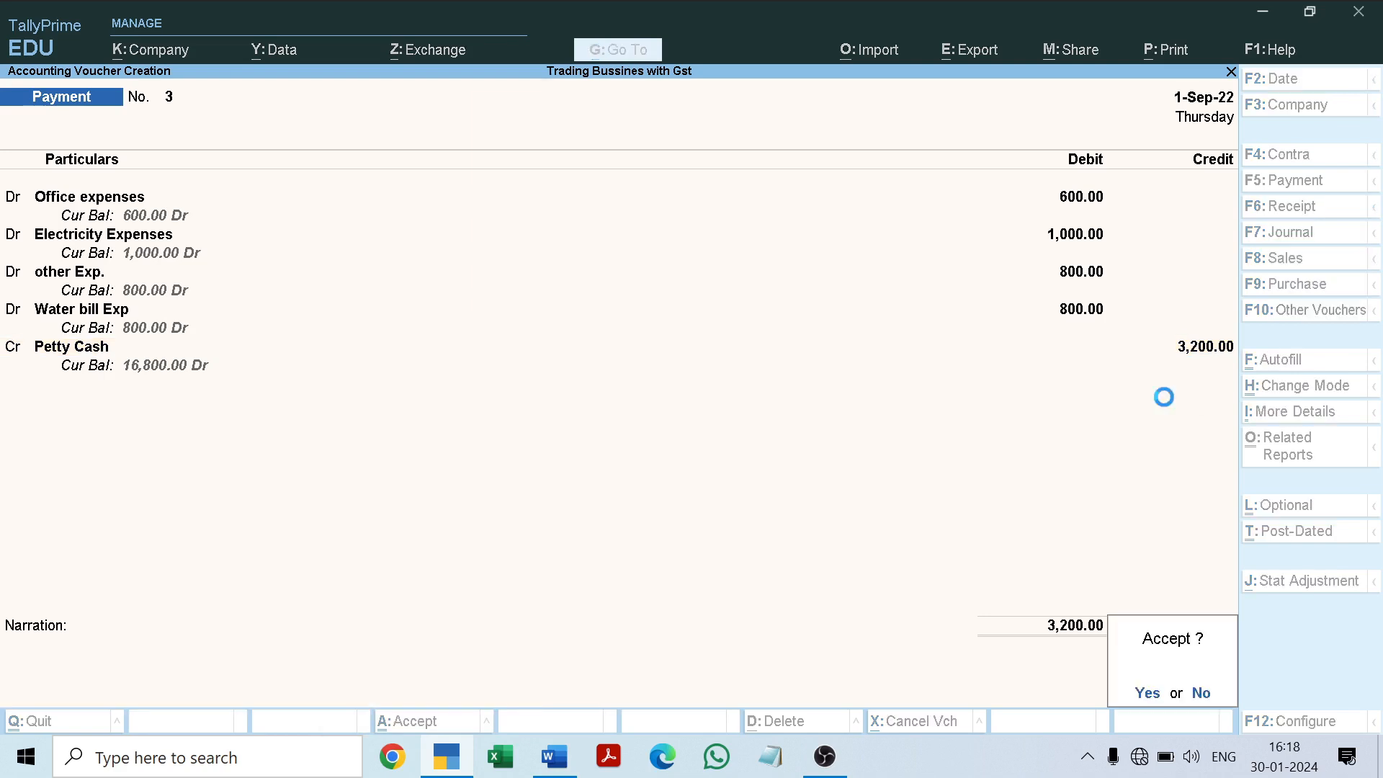
{"action": "key", "text": "Return"}
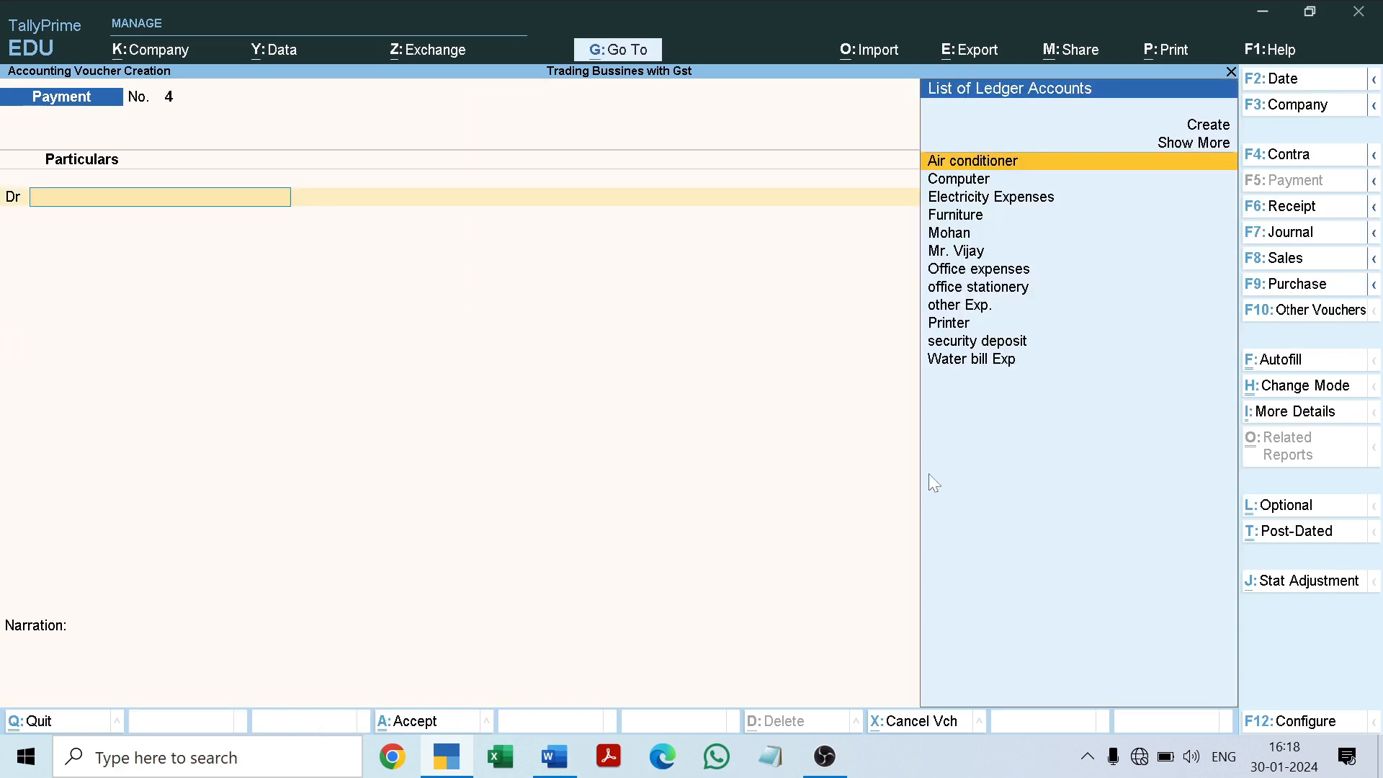
Step: Read the 5-9-2022 rent payment transaction in the Word document and return to TallyPrime
{"action": "left_click", "coordinate": [552, 757]}
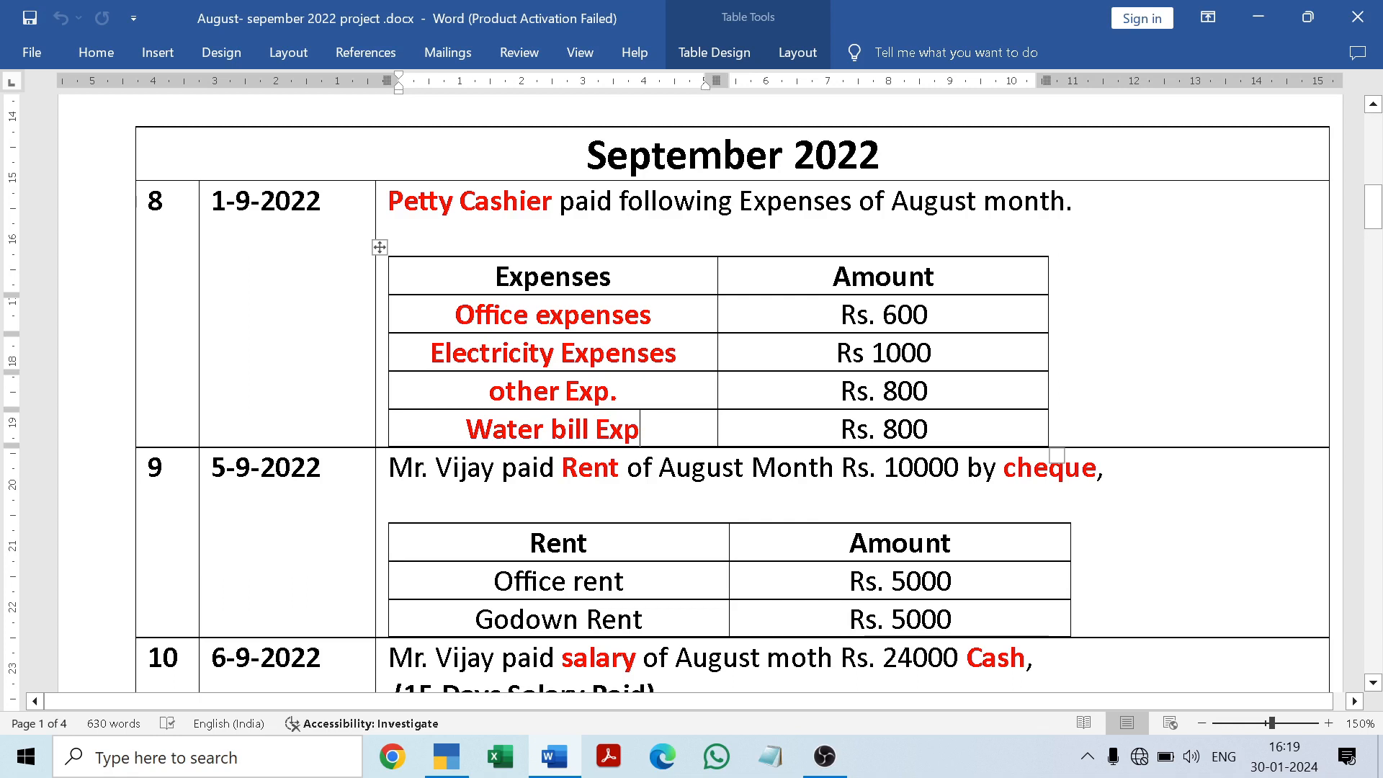
{"action": "left_click_drag", "start_coordinate": [1374, 232], "coordinate": [1374, 243]}
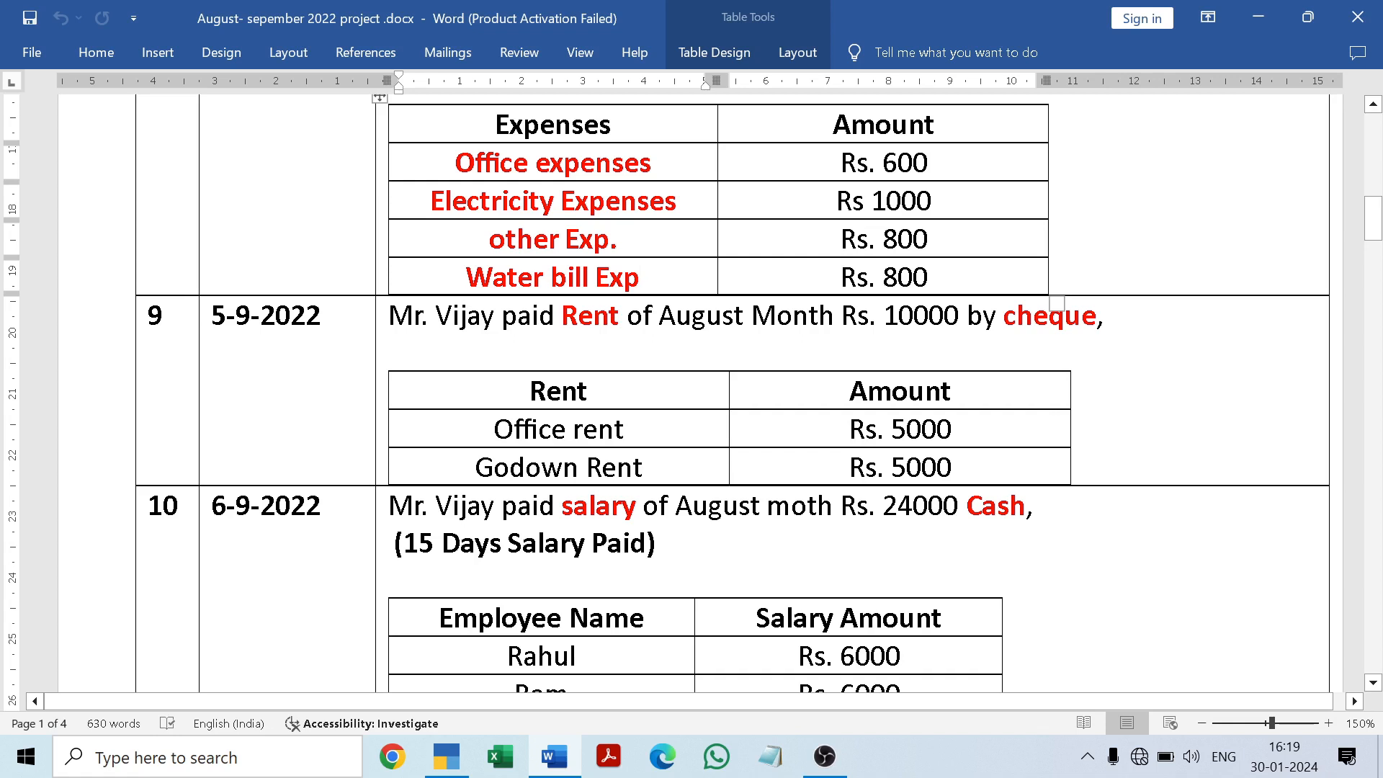
{"action": "left_click", "coordinate": [560, 761]}
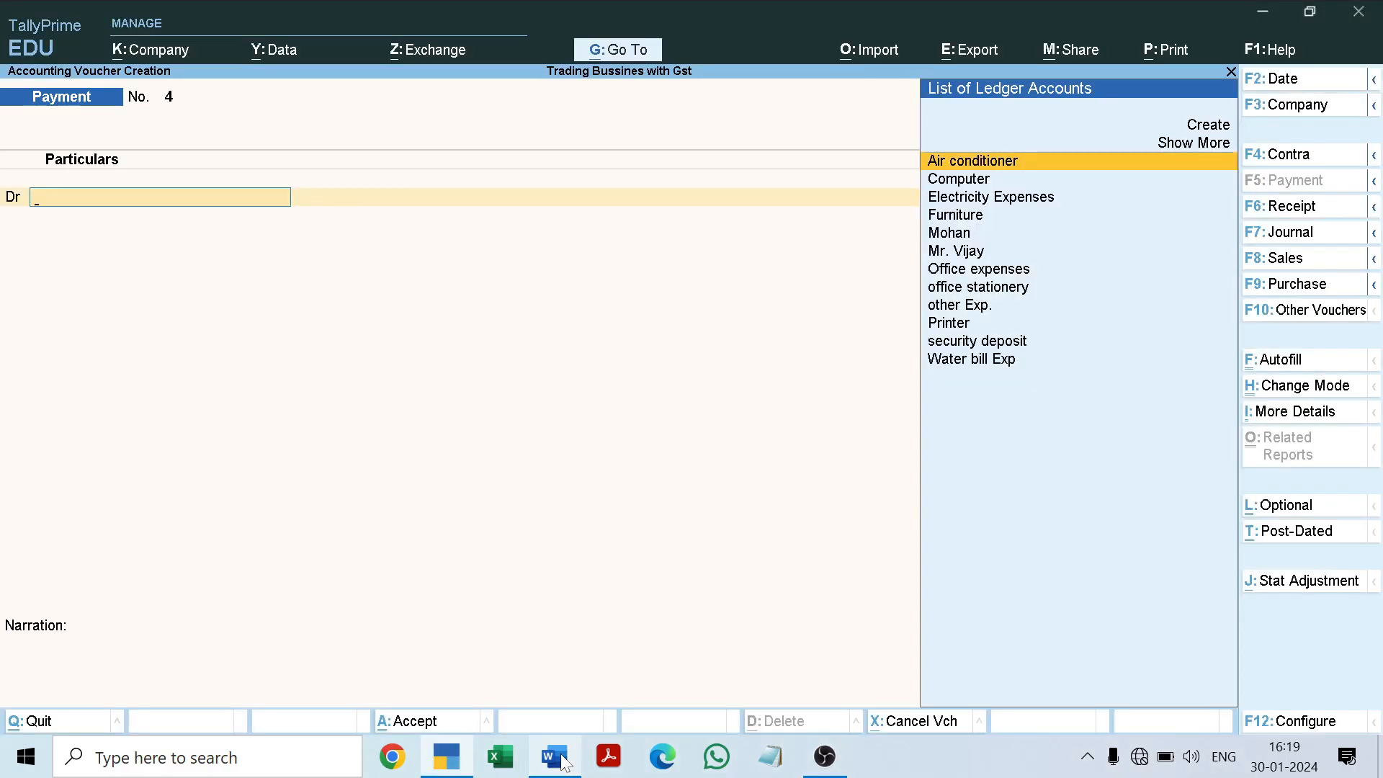
Step: Leave voucher entry and start creating a new Cost Category from the expanded list of masters
{"action": "key", "text": "Escape"}
{"action": "key", "text": "y"}
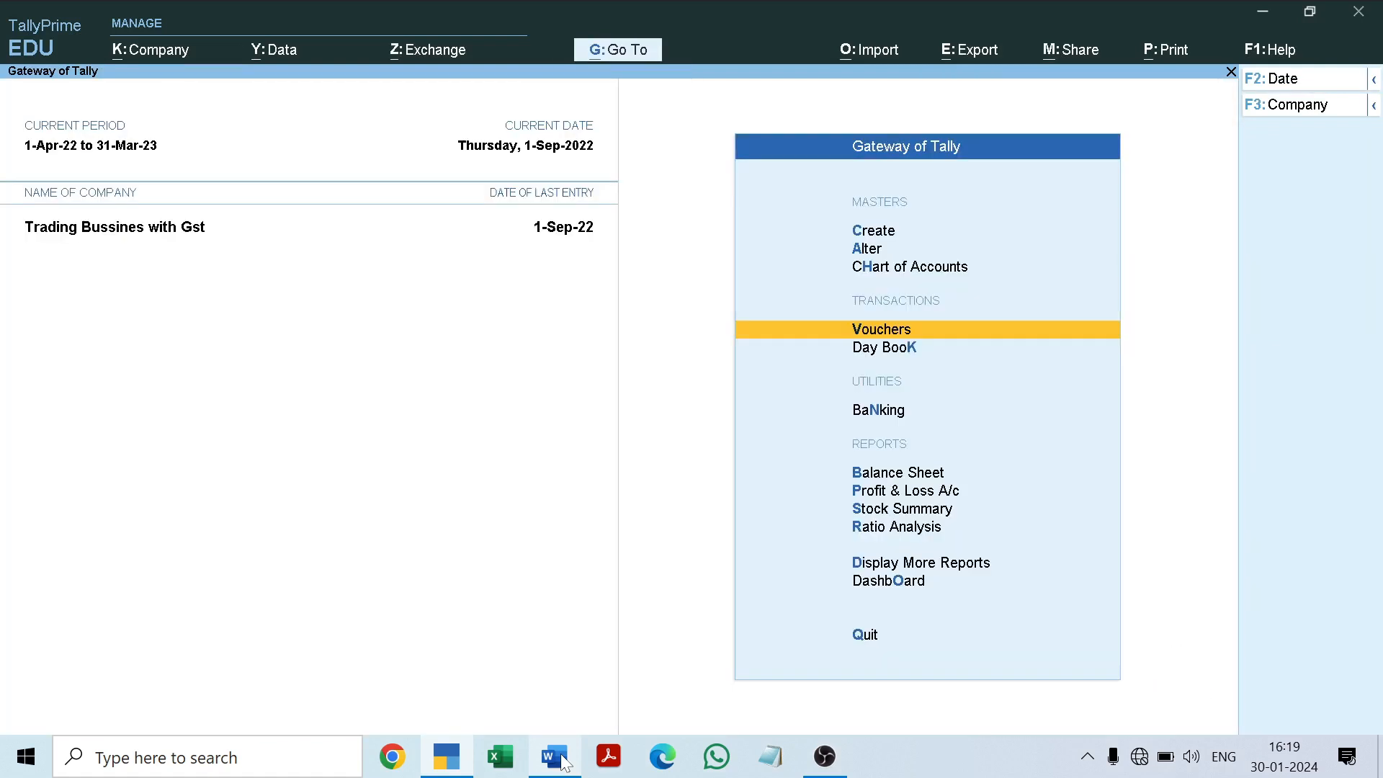
{"action": "key", "text": "Up"}
{"action": "key", "text": "Up"}
{"action": "key", "text": "Up"}
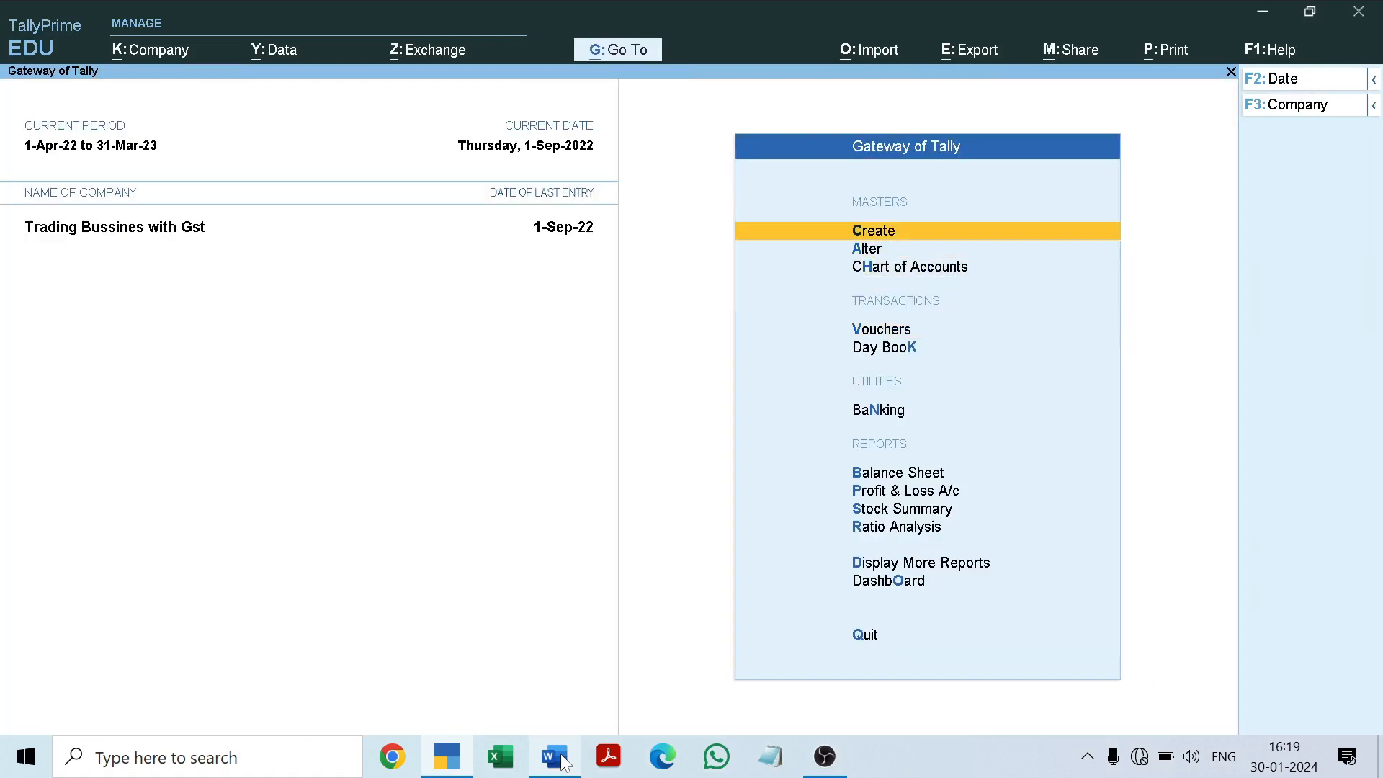
{"action": "key", "text": "Return"}
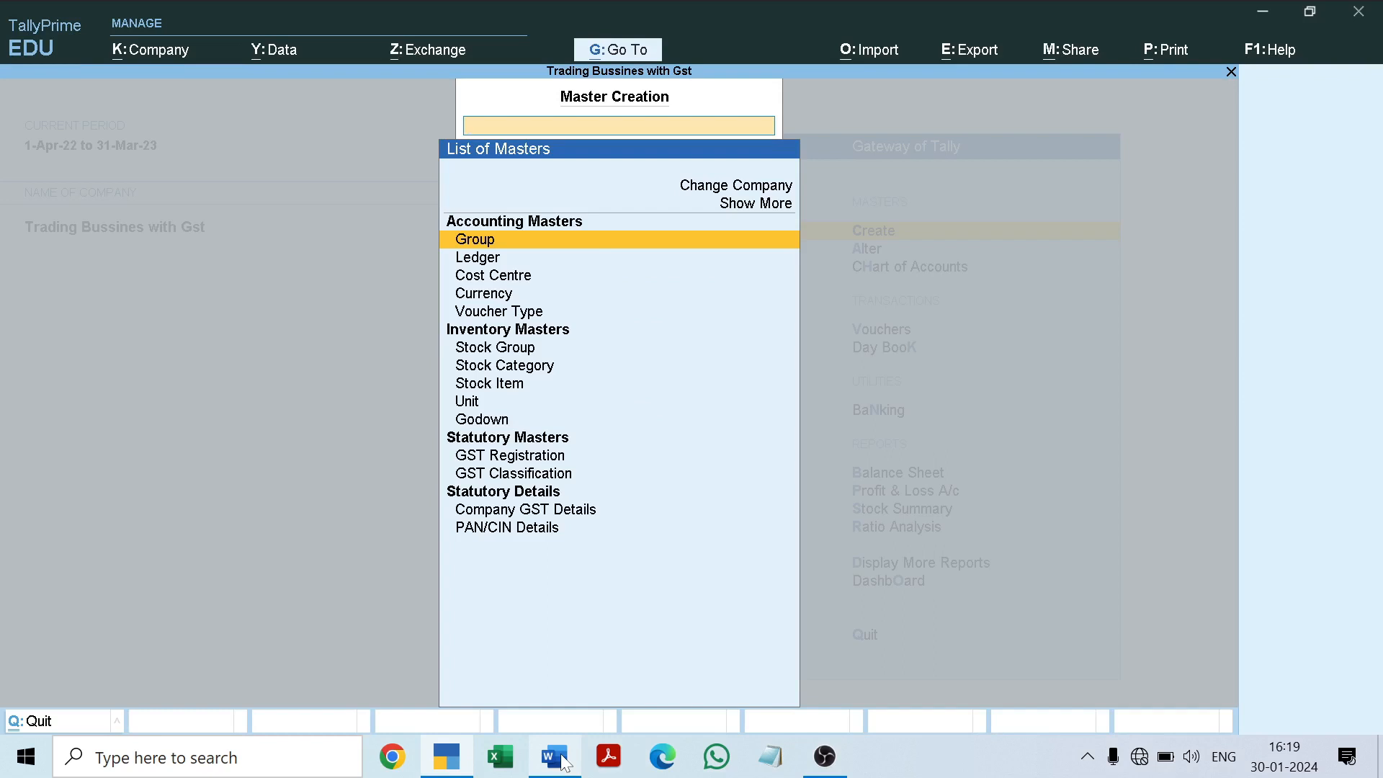
{"action": "key", "text": "Down"}
{"action": "key", "text": "Down"}
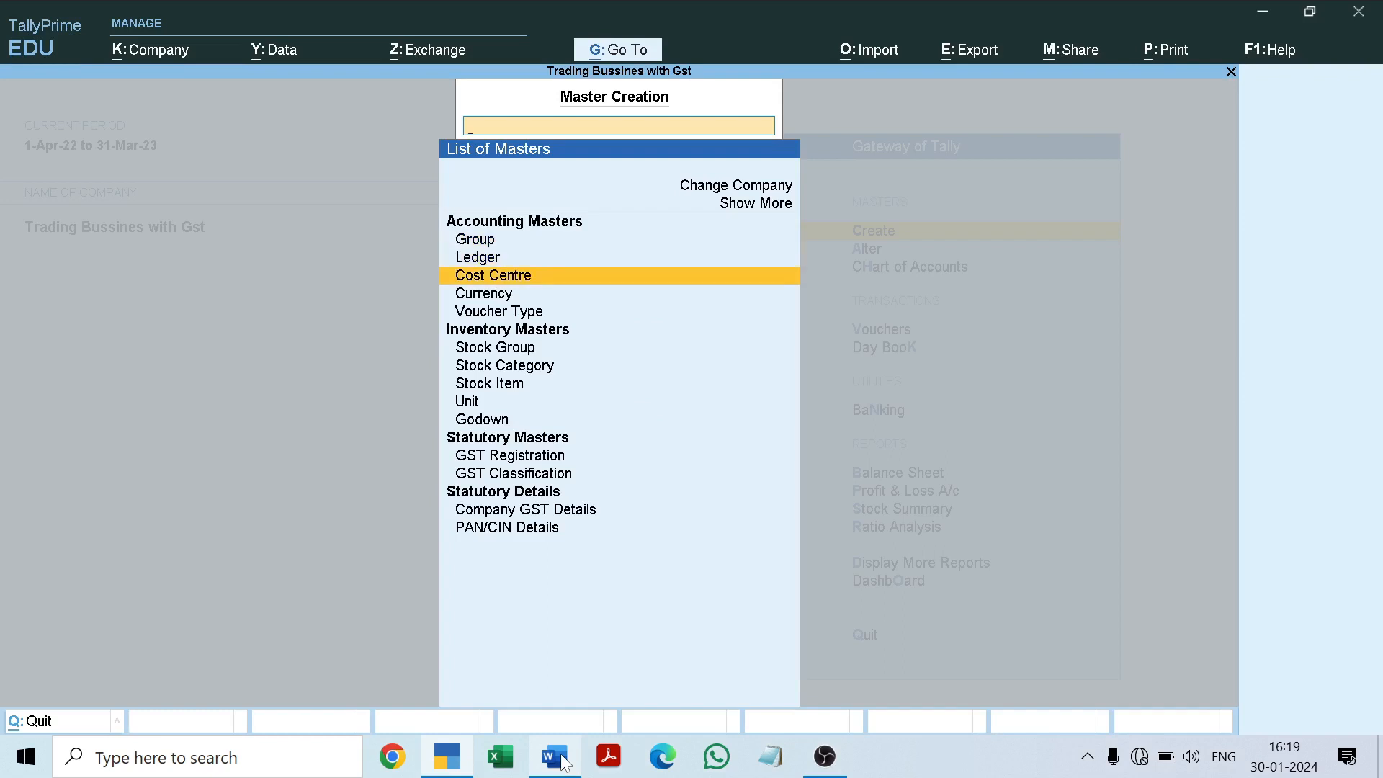
{"action": "left_click", "coordinate": [746, 210]}
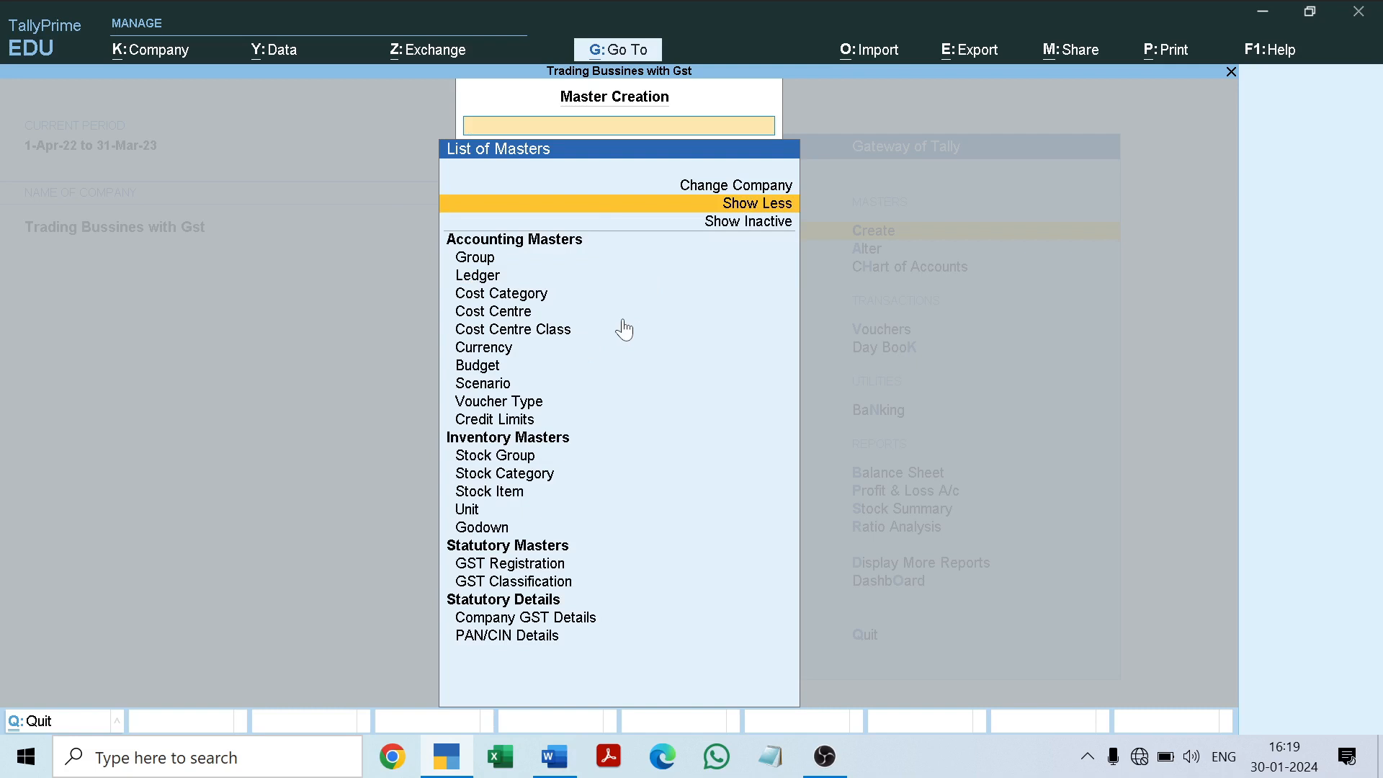
{"action": "left_click", "coordinate": [514, 299]}
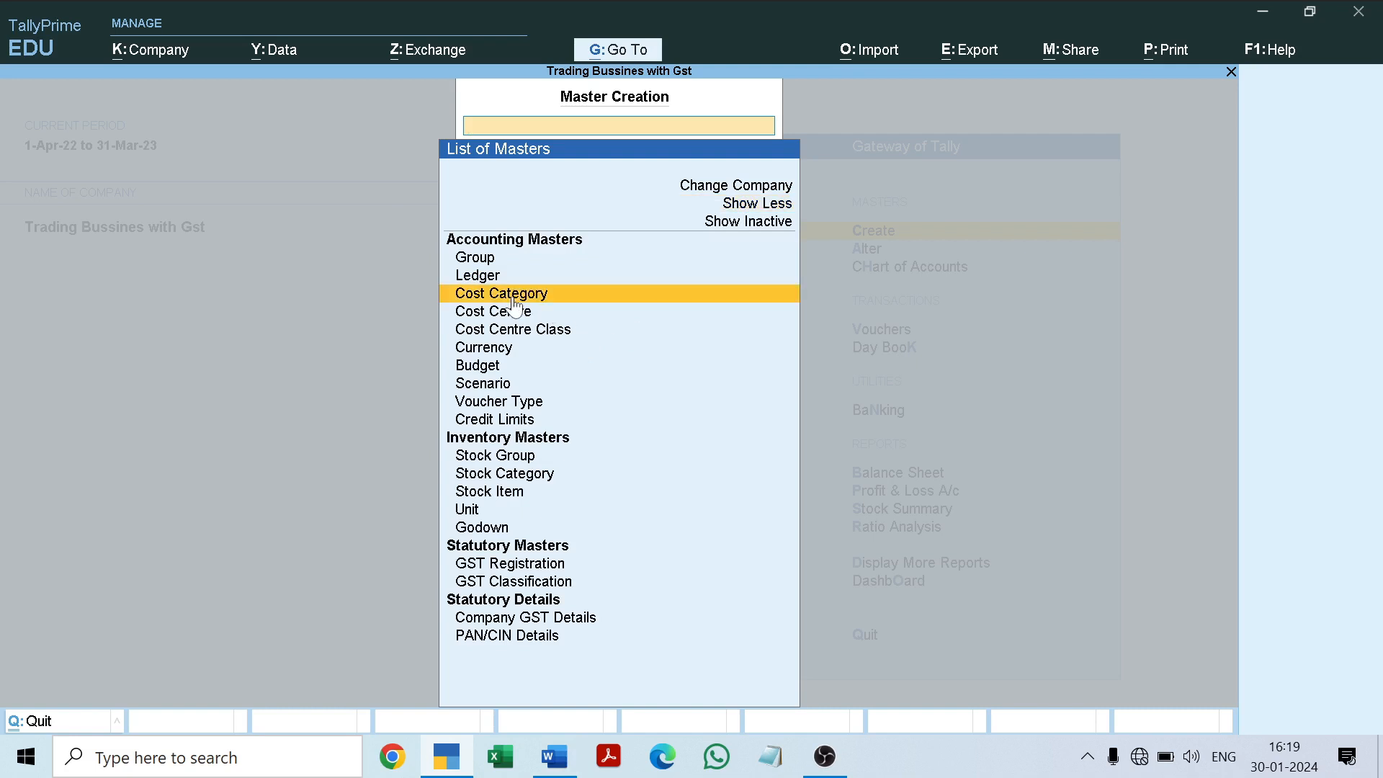
{"action": "left_click", "coordinate": [513, 299]}
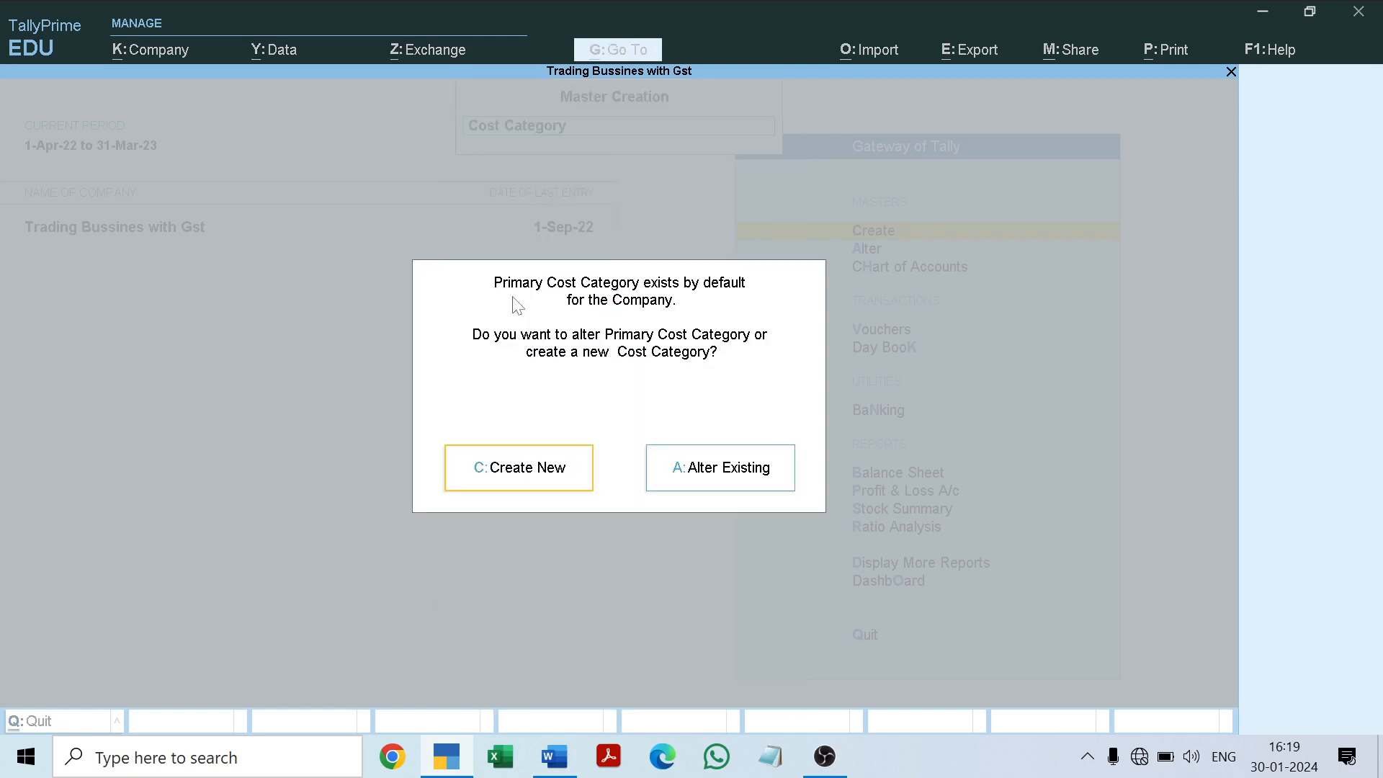
{"action": "left_click", "coordinate": [508, 479]}
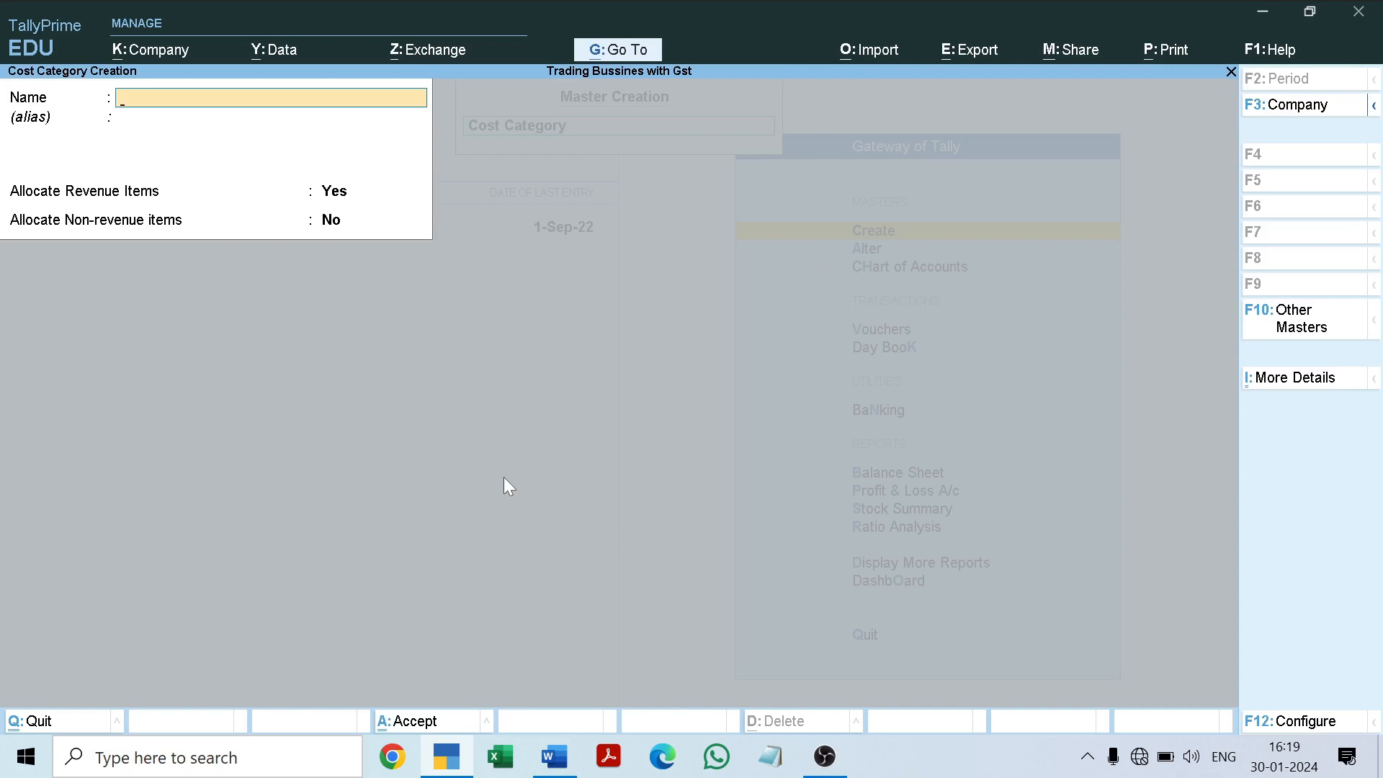
Step: Name the cost category "Rent", keep the default allocation settings, save it and leave cost category creation
{"action": "type", "text": "Rent"}
{"action": "key", "text": "Return"}
{"action": "key", "text": "Return"}
{"action": "key", "text": "Return"}
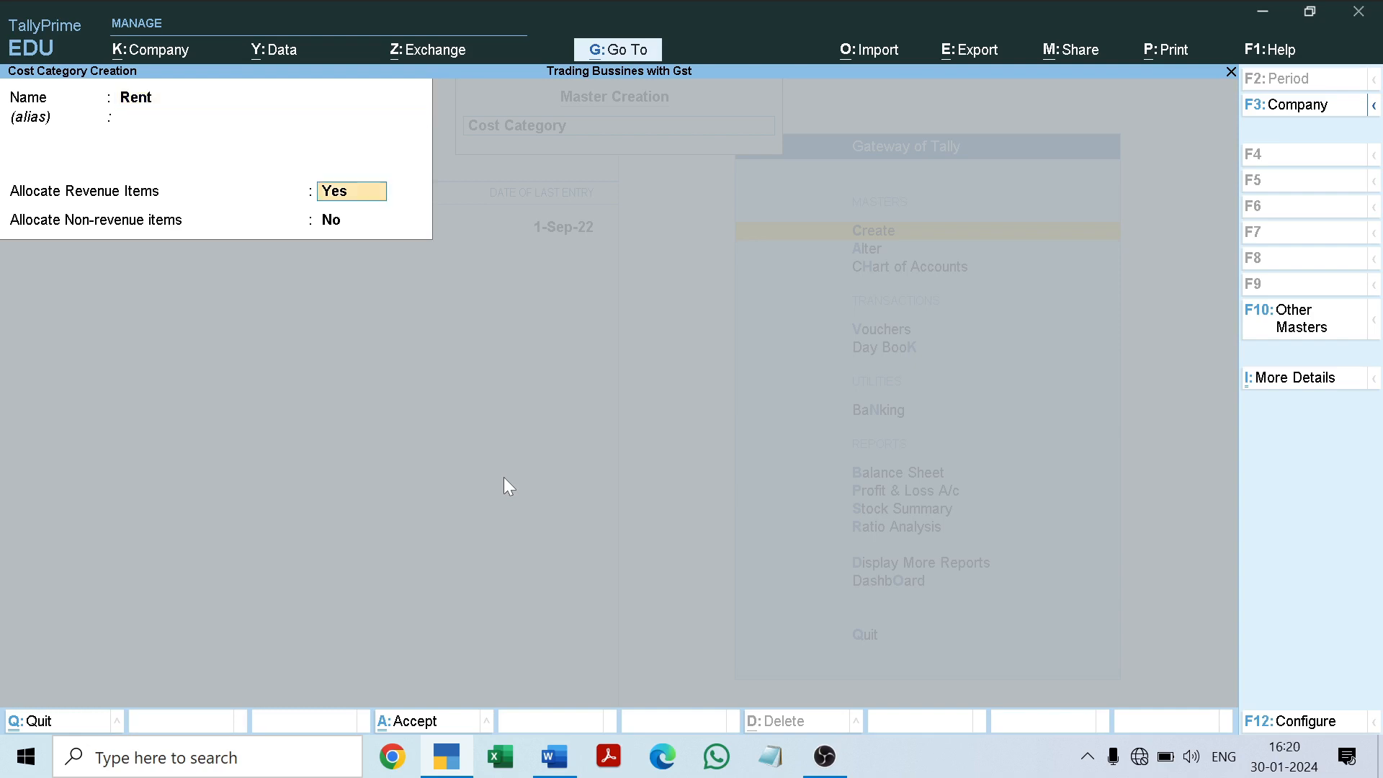
{"action": "key", "text": "Return"}
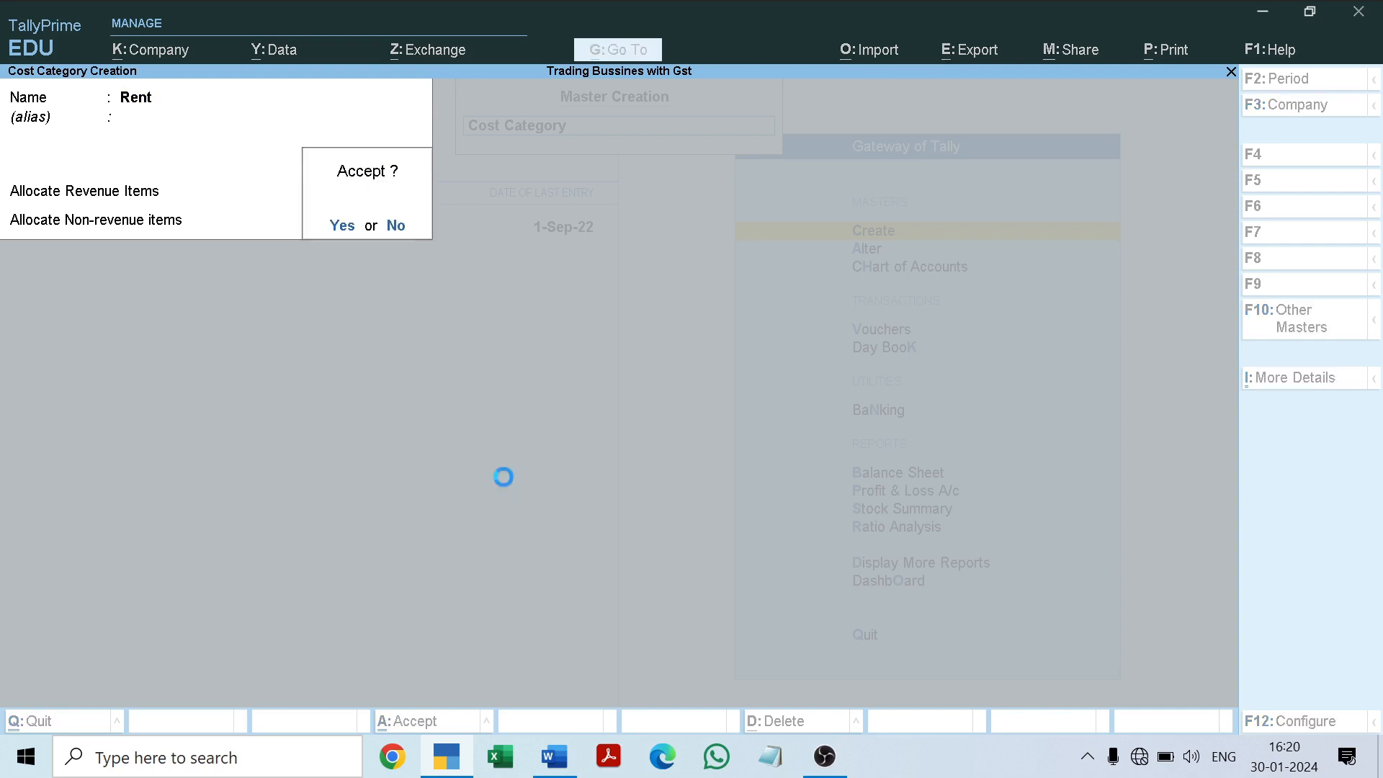
{"action": "key", "text": "Return"}
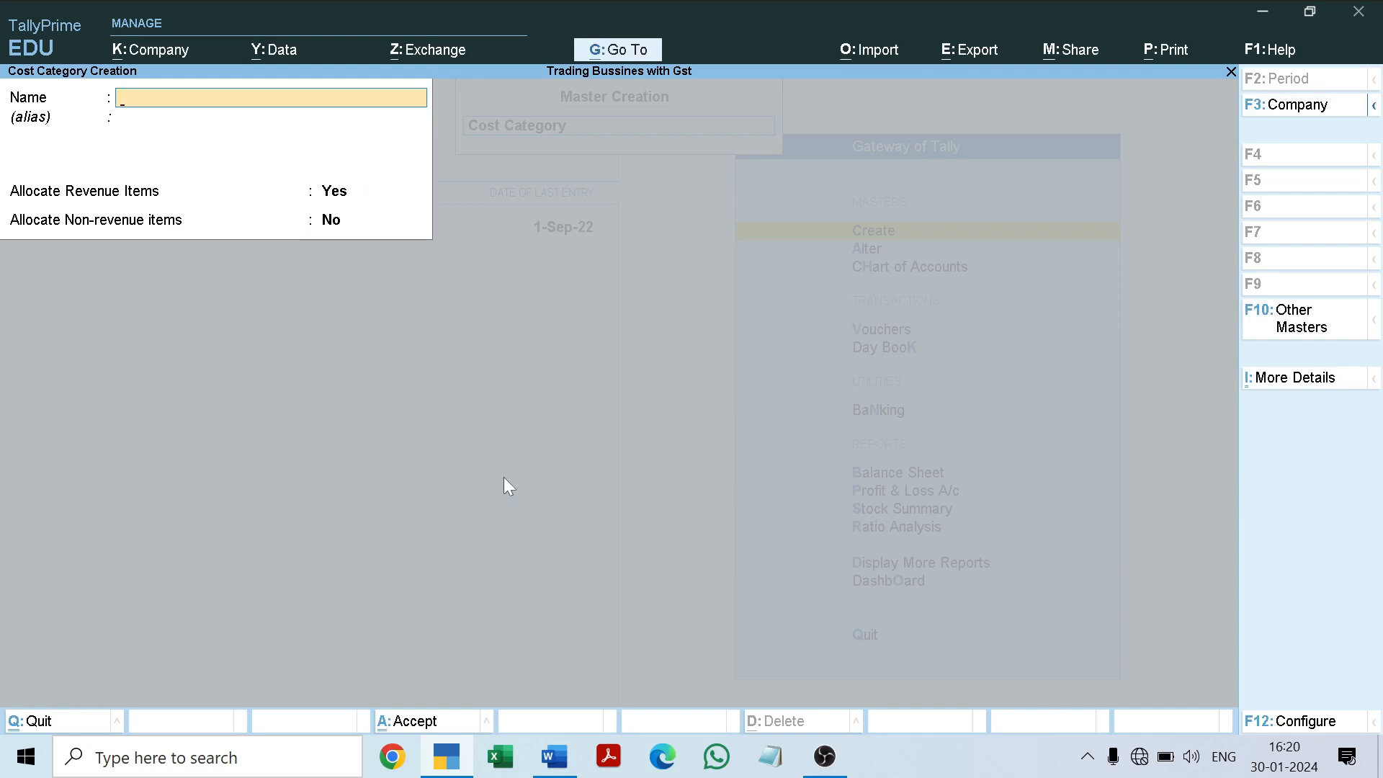
{"action": "key", "text": "Escape"}
{"action": "key", "text": "Return"}
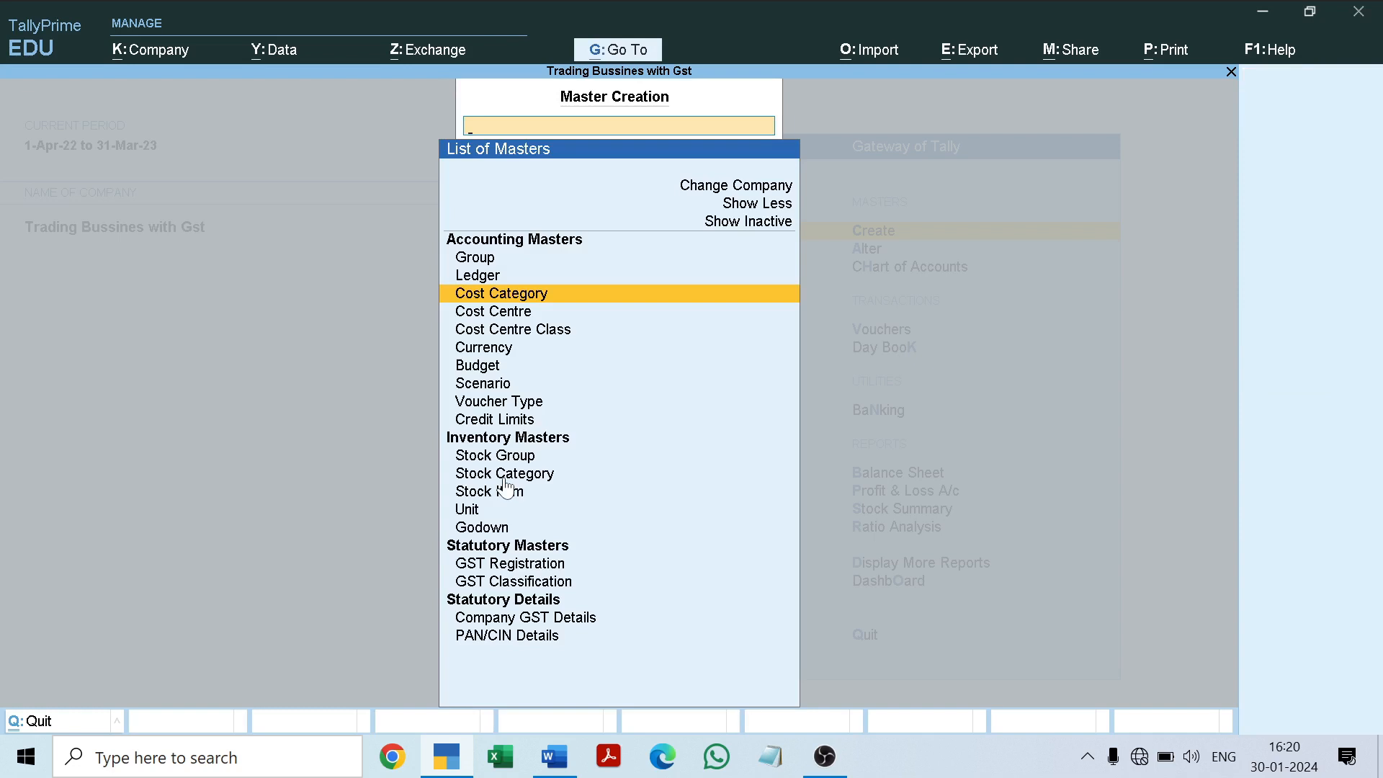
Step: Create a cost centre named "Office Rent" in the Rent category under Primary and save it
{"action": "key", "text": "Down"}
{"action": "key", "text": "Return"}
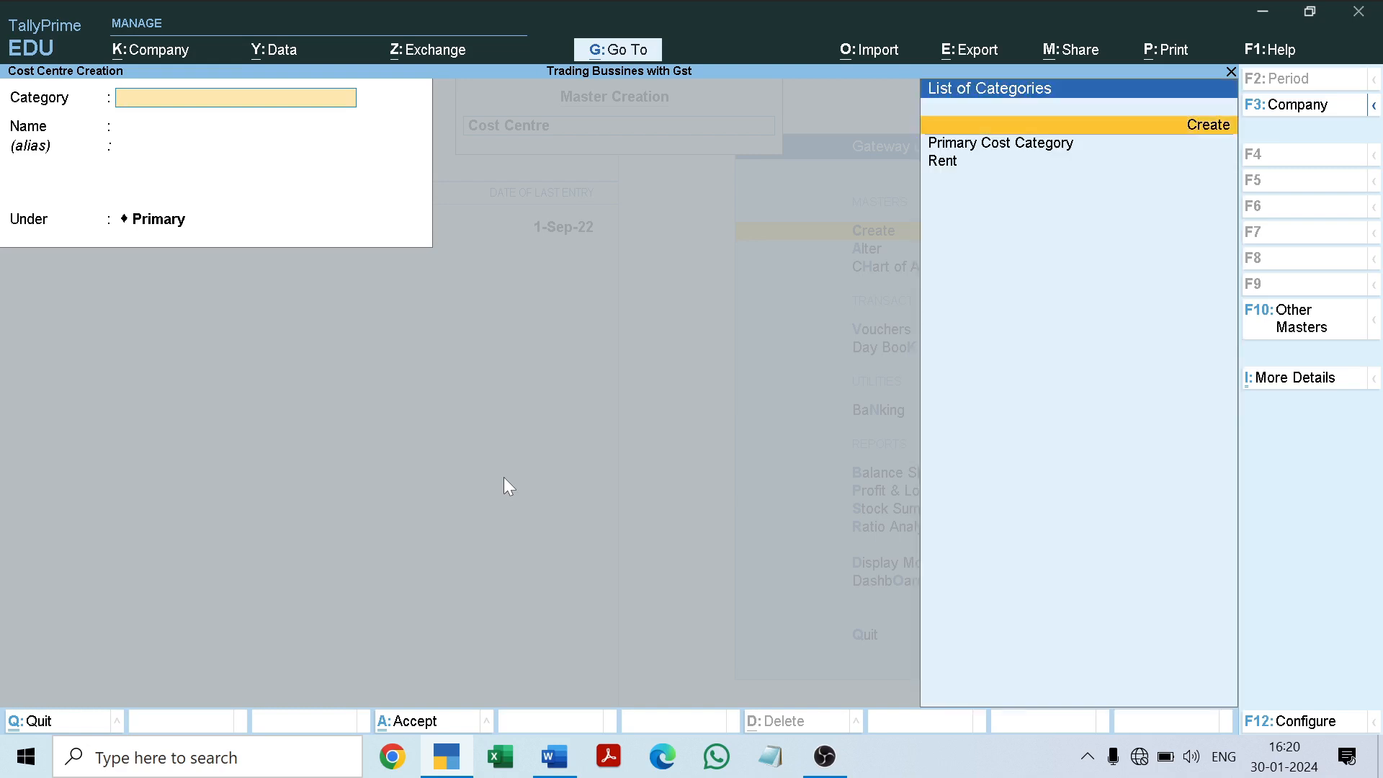
{"action": "key", "text": "Down"}
{"action": "key", "text": "Down"}
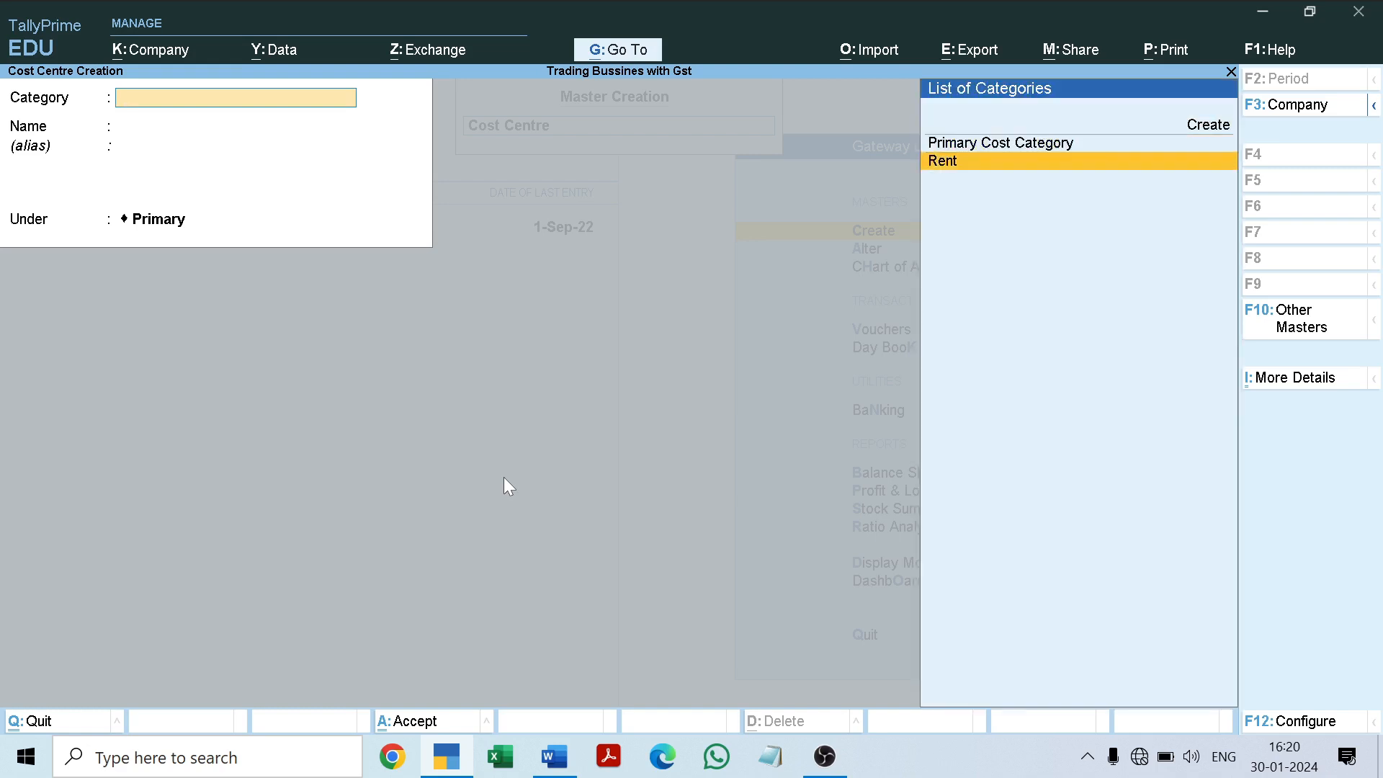
{"action": "key", "text": "Return"}
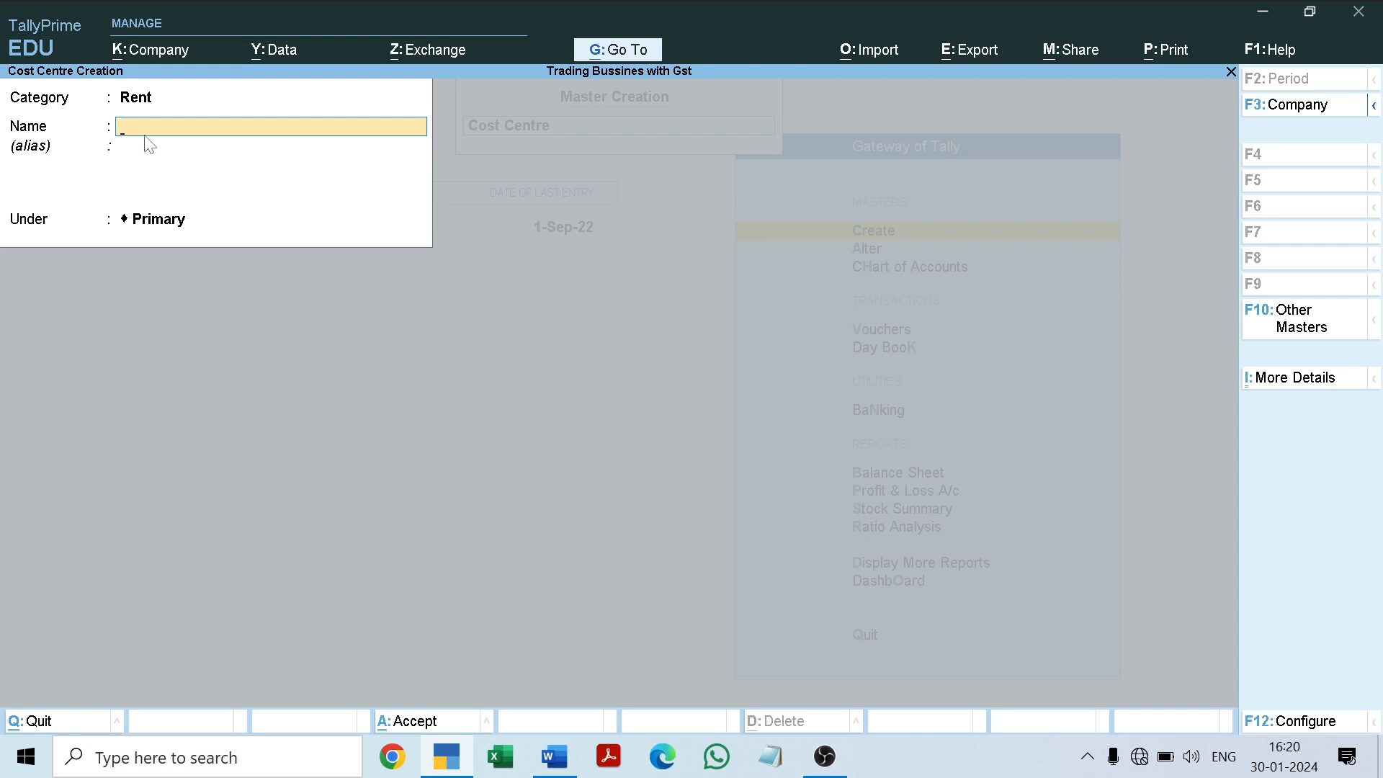
{"action": "type", "text": "Office Rent"}
{"action": "key", "text": "Return"}
{"action": "key", "text": "Return"}
{"action": "key", "text": "Return"}
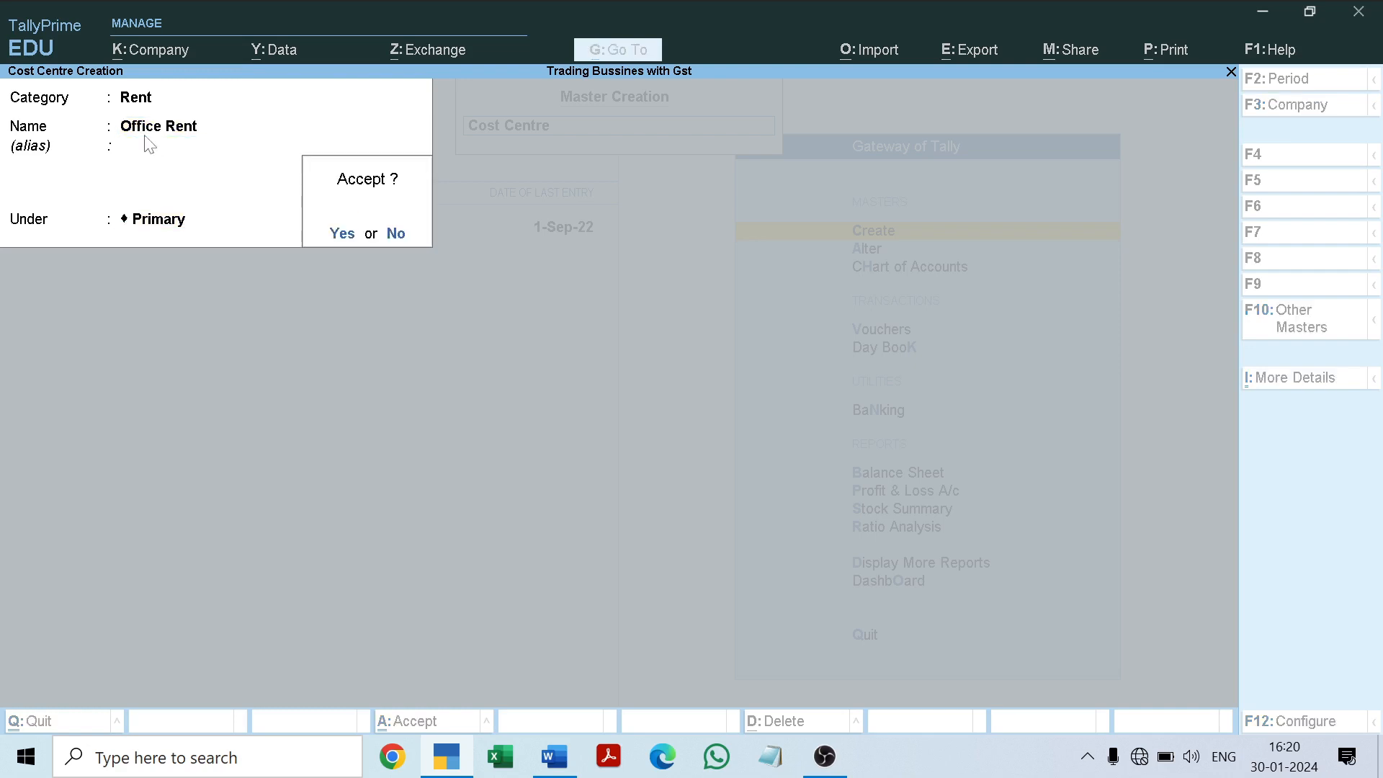
{"action": "key", "text": "Return"}
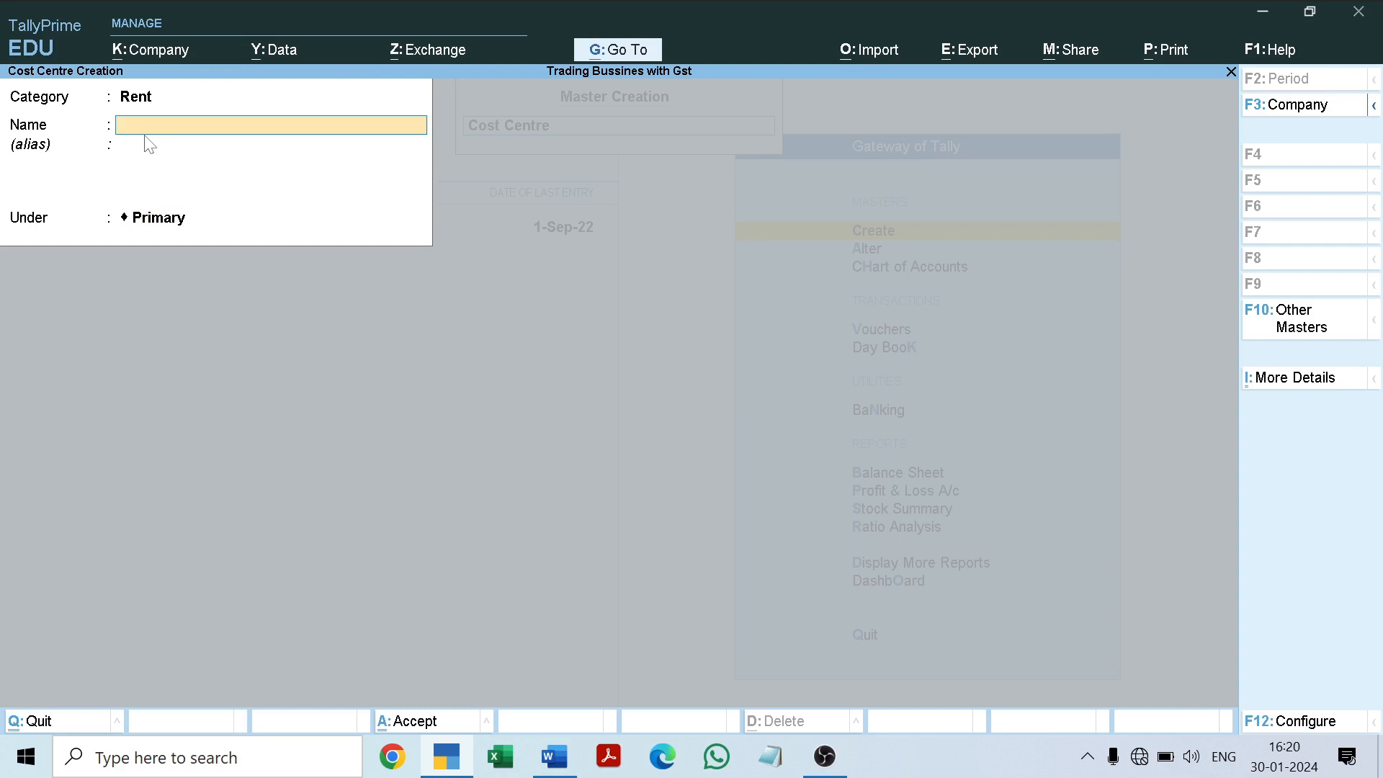
Step: Create a second cost centre named "Godown Rent" in the Rent category under Primary, save it and leave cost centre creation
{"action": "type", "text": "Godown Ren"}
{"action": "key", "text": "Return"}
{"action": "key", "text": "Return"}
{"action": "key", "text": "Return"}
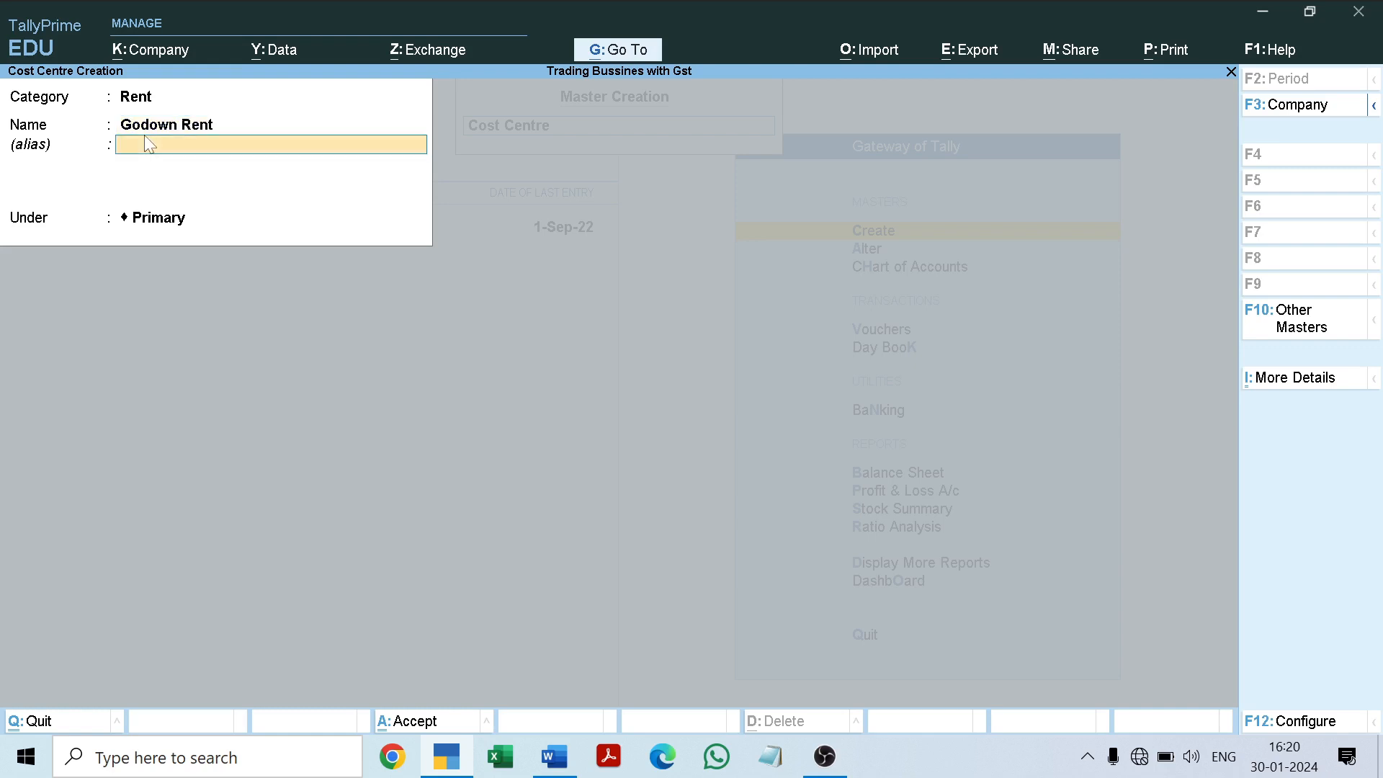
{"action": "key", "text": "Return"}
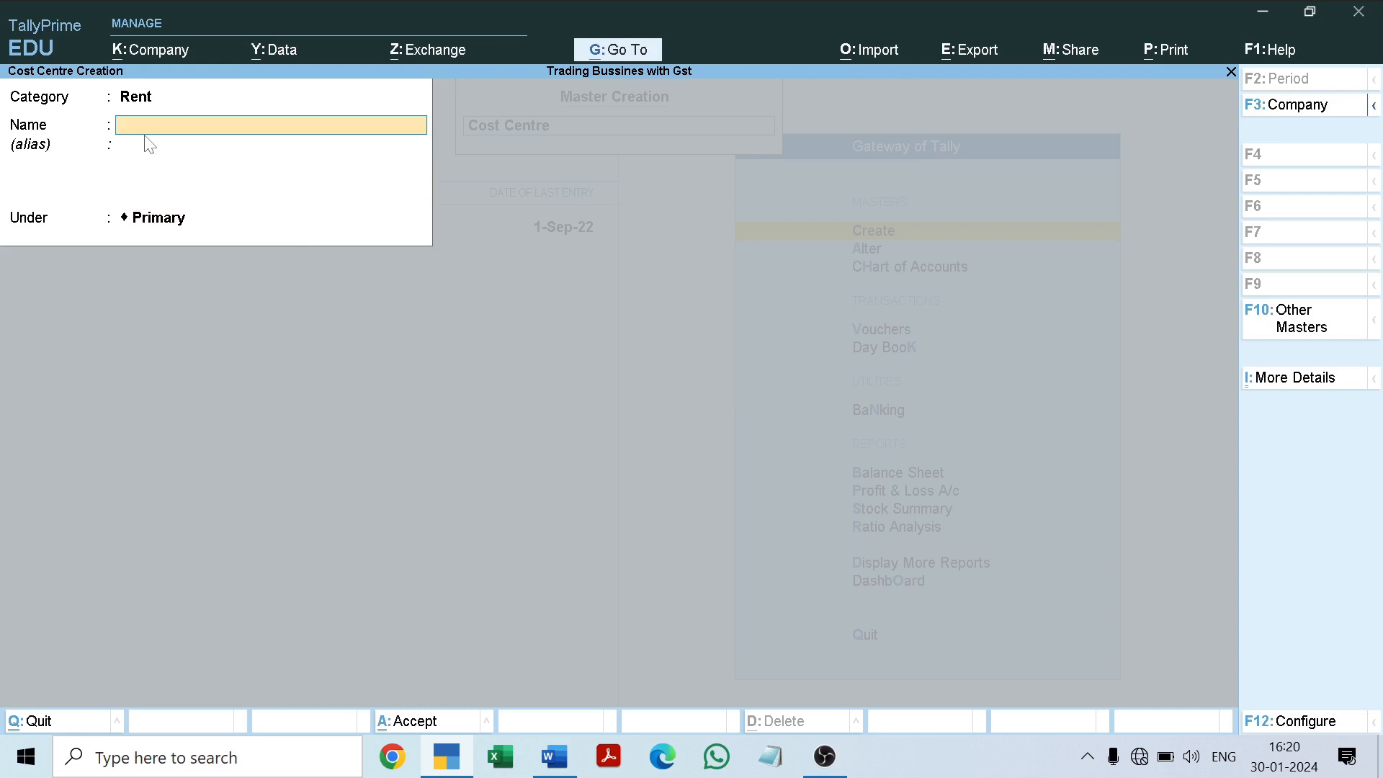
{"action": "key", "text": "Escape"}
{"action": "key", "text": "Return"}
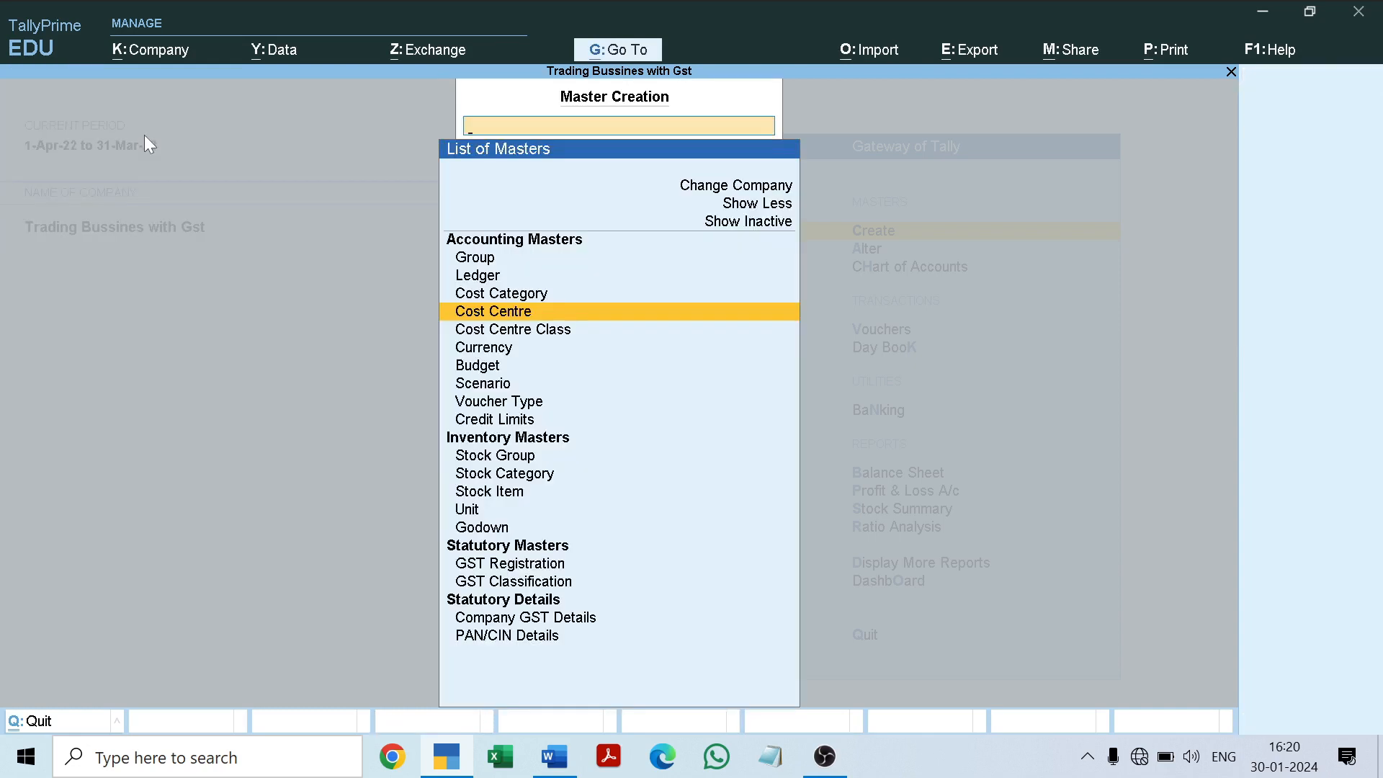
Step: Check the Rent entry in the list of cost categories under master alteration and return to the list of masters
{"action": "key", "text": "Escape"}
{"action": "key", "text": "Down"}
{"action": "key", "text": "Return"}
{"action": "key", "text": "Down"}
{"action": "key", "text": "Down"}
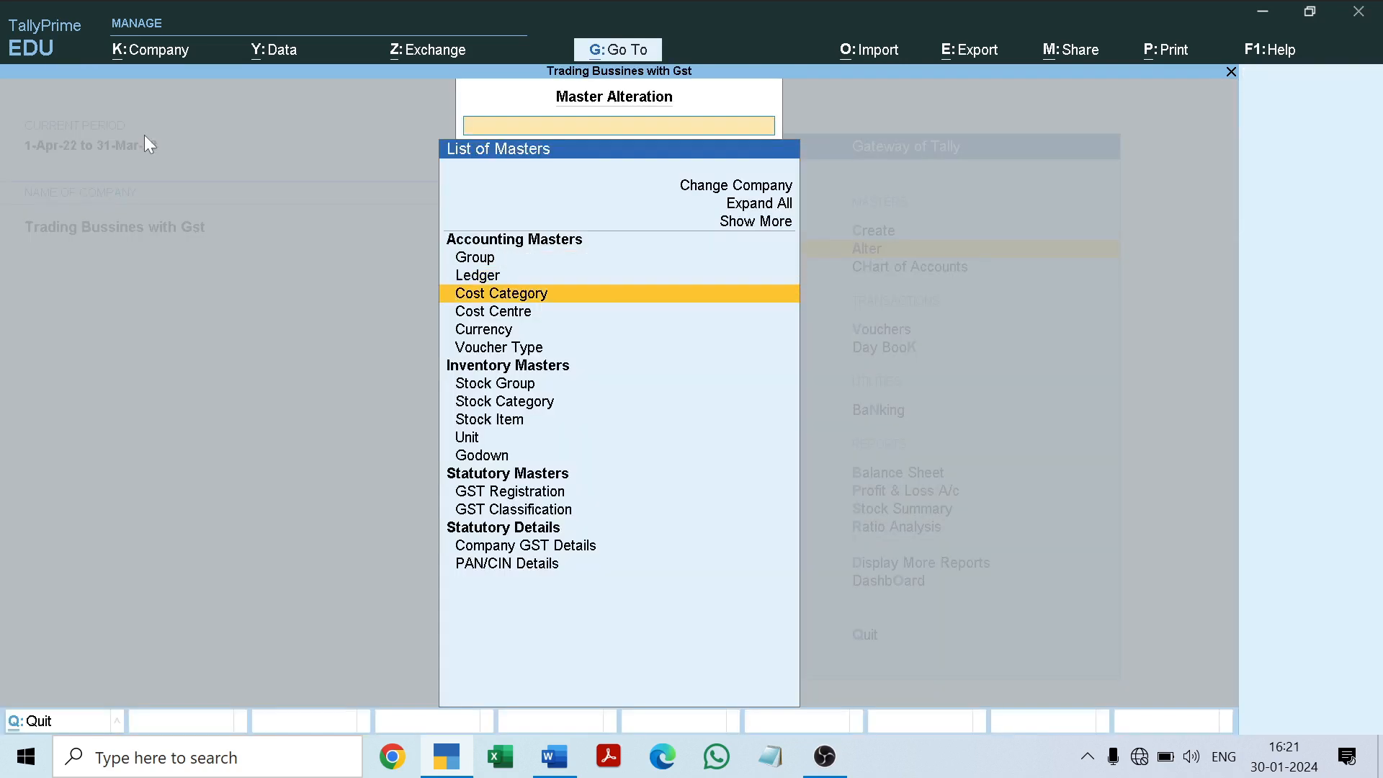
{"action": "key", "text": "Return"}
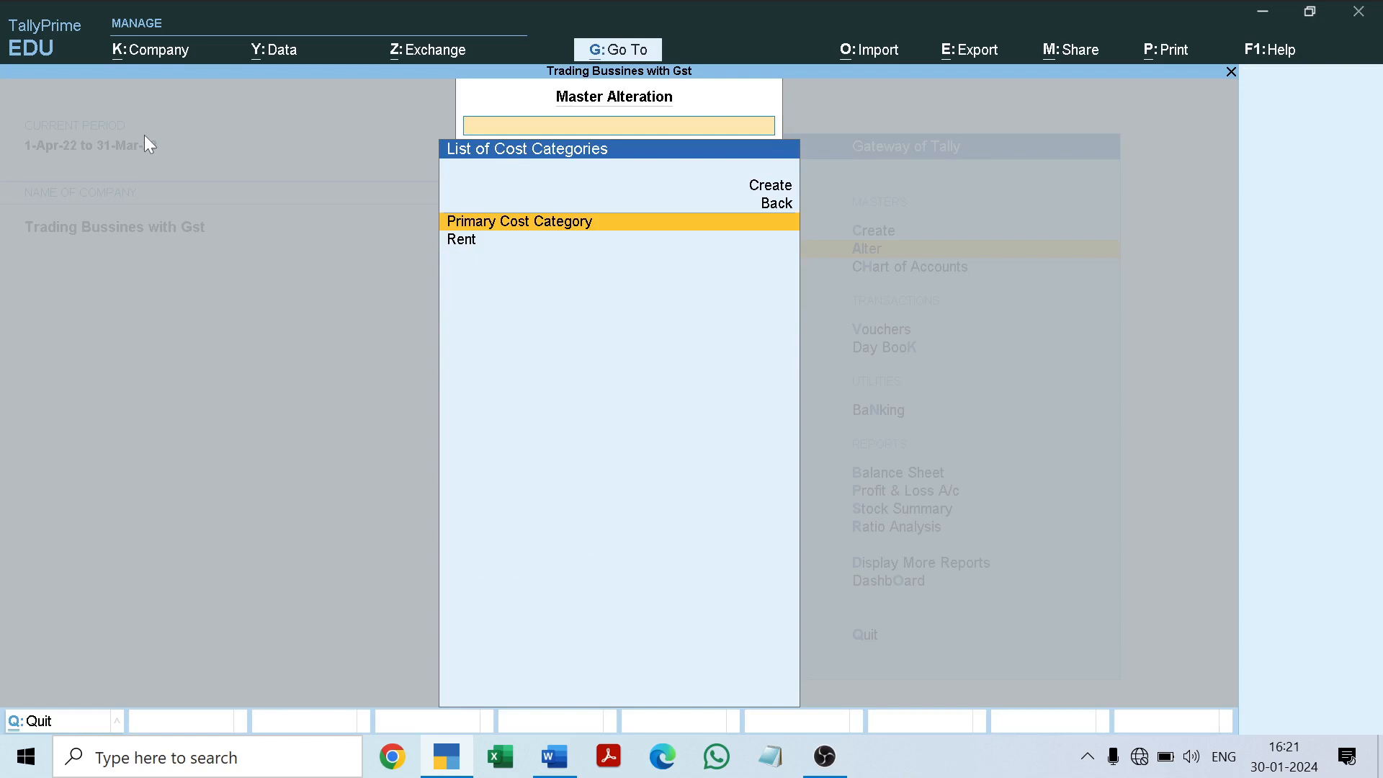
{"action": "key", "text": "Down"}
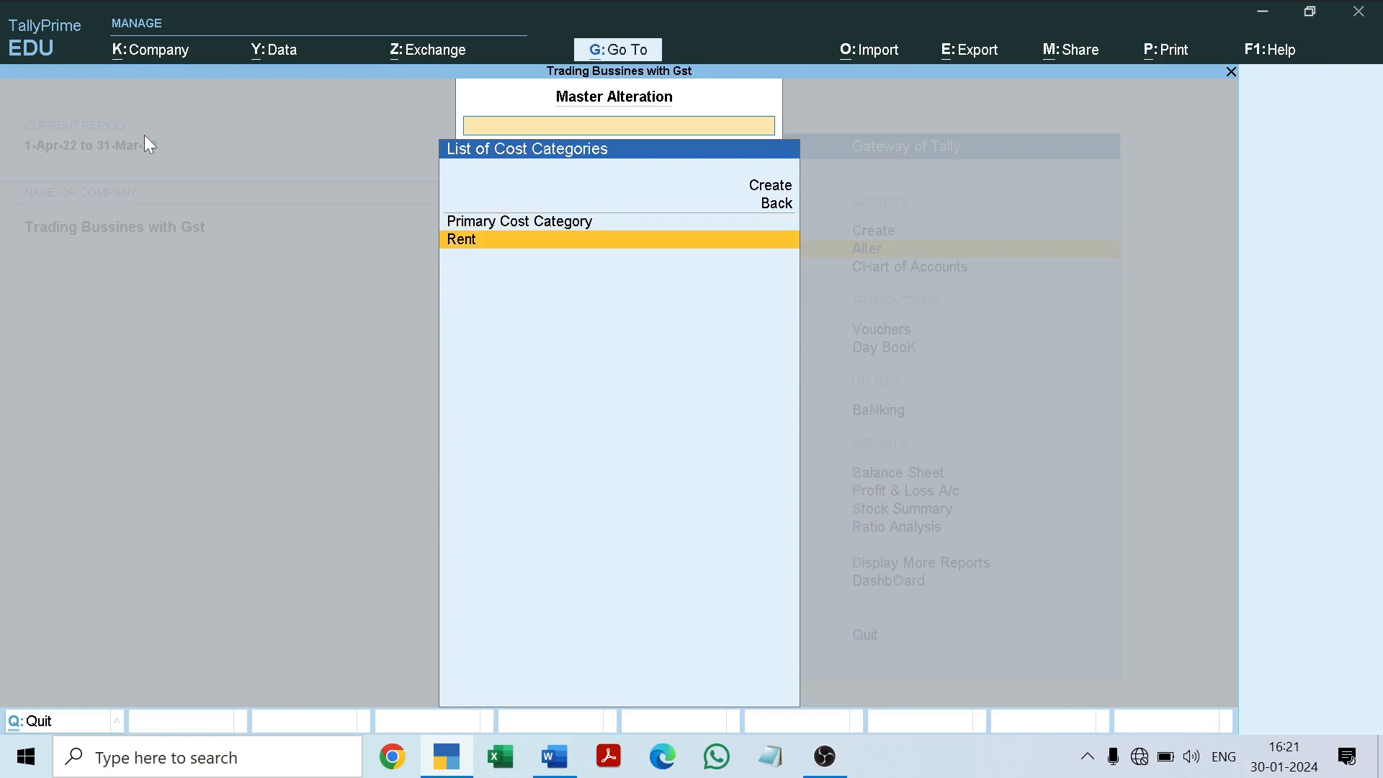
{"action": "key", "text": "Escape"}
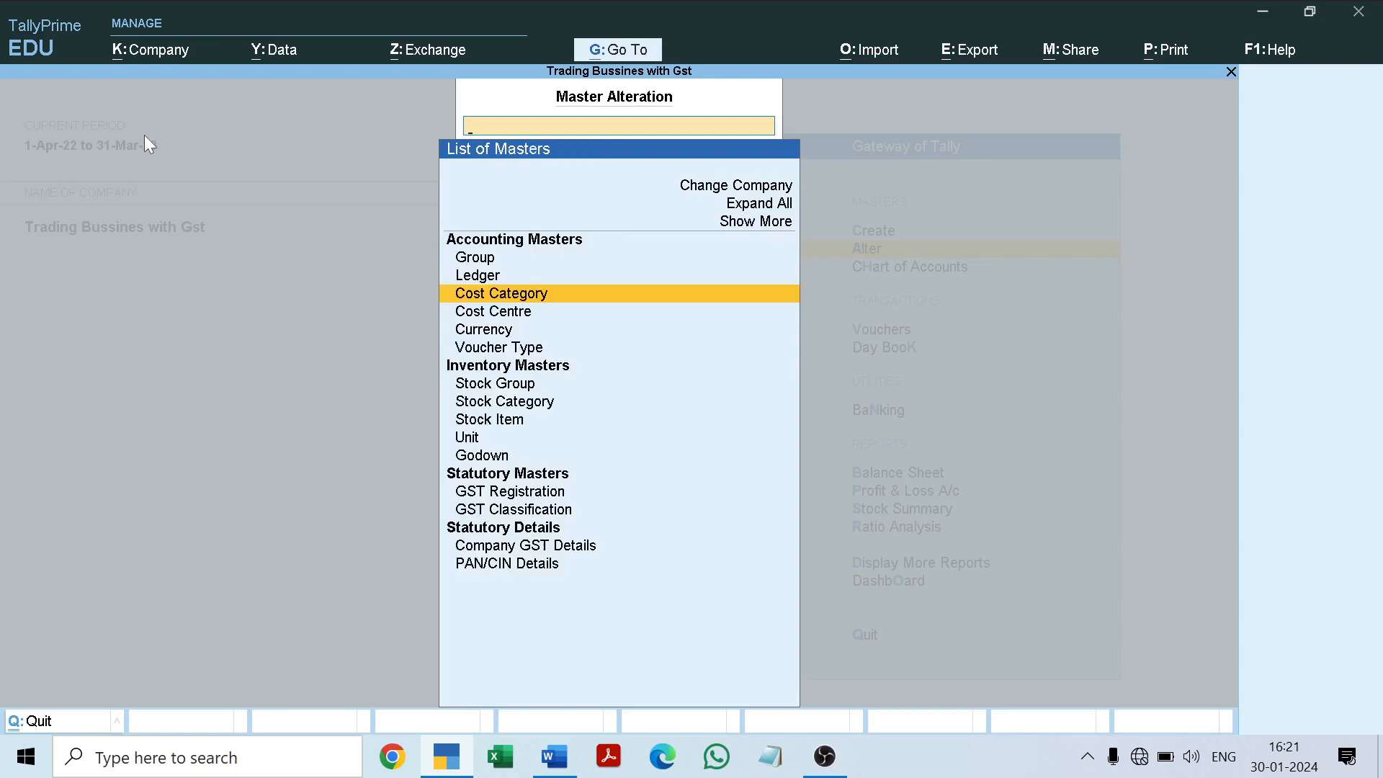
Step: Check the Rent category's entries in the list of cost centres under master alteration and return to the Gateway of Tally
{"action": "key", "text": "Down"}
{"action": "key", "text": "Return"}
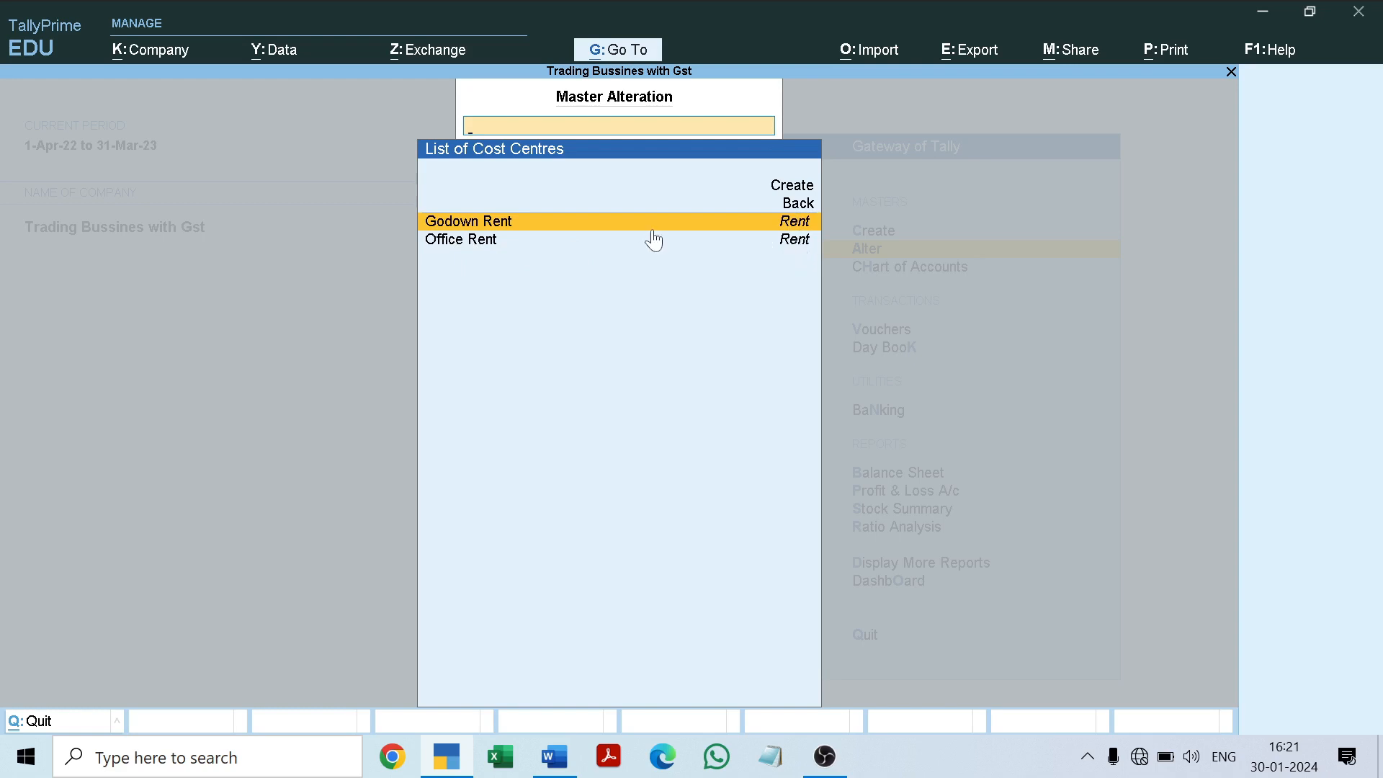
{"action": "key", "text": "Escape"}
{"action": "key", "text": "Escape"}
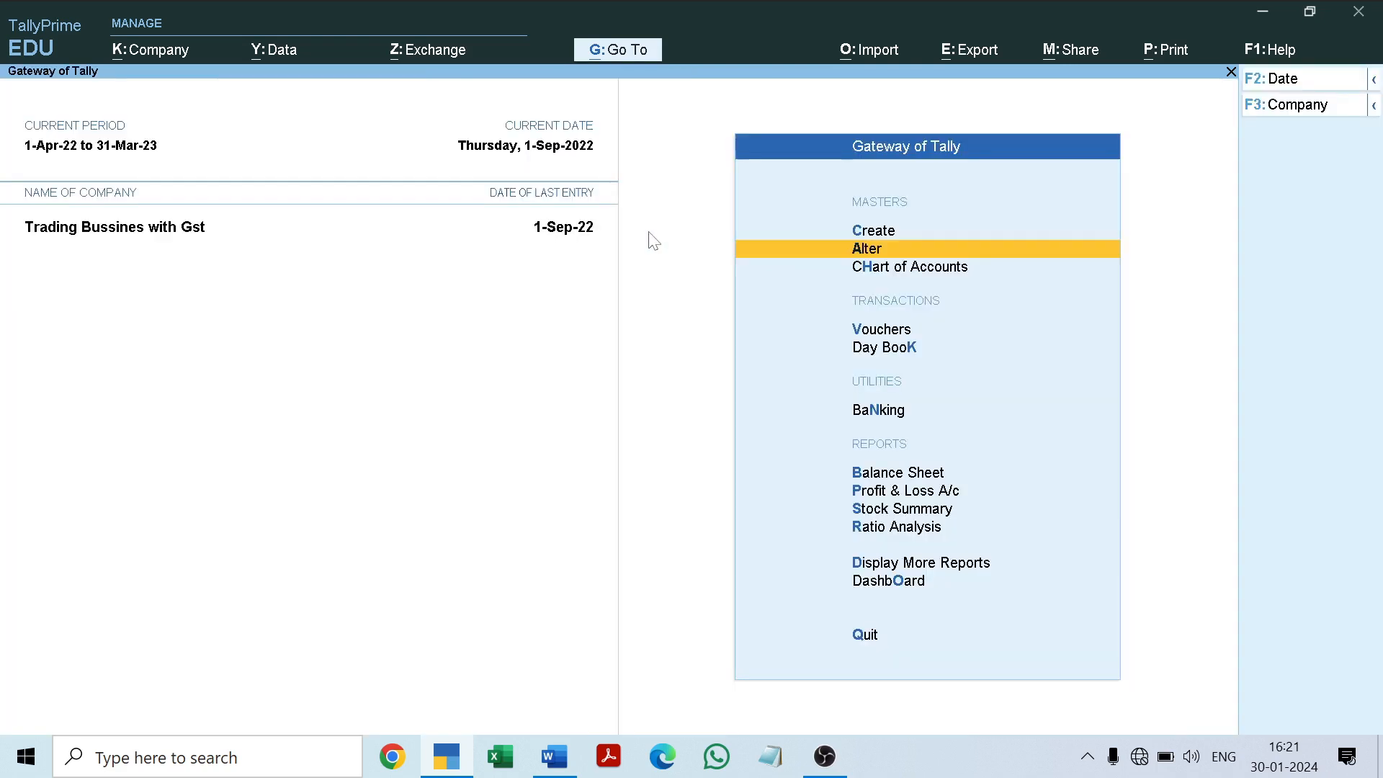
Step: Start a new payment voucher and check the 5-9-2022 rent transaction in the Word project document before returning to TallyPrime
{"action": "key", "text": "Down"}
{"action": "key", "text": "Down"}
{"action": "key", "text": "Down"}
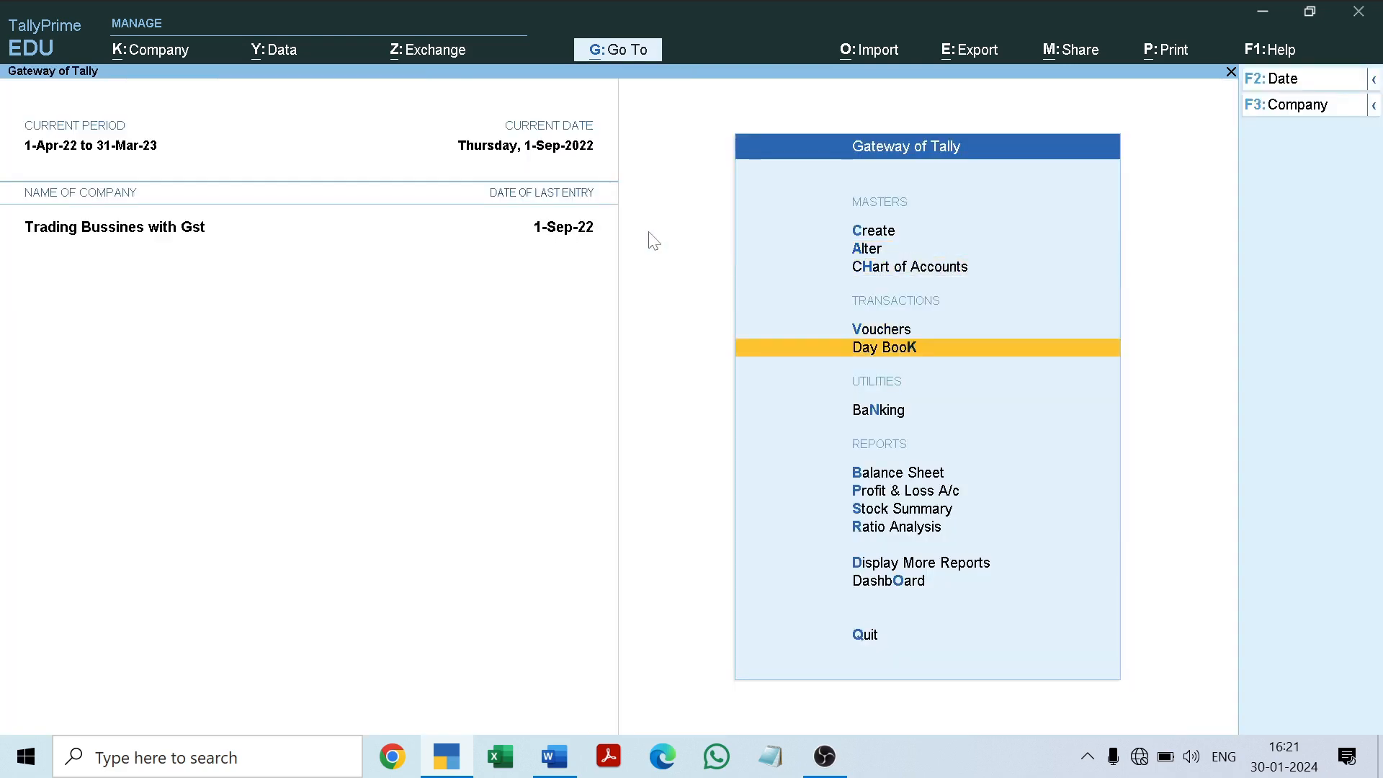
{"action": "key", "text": "Up"}
{"action": "key", "text": "Return"}
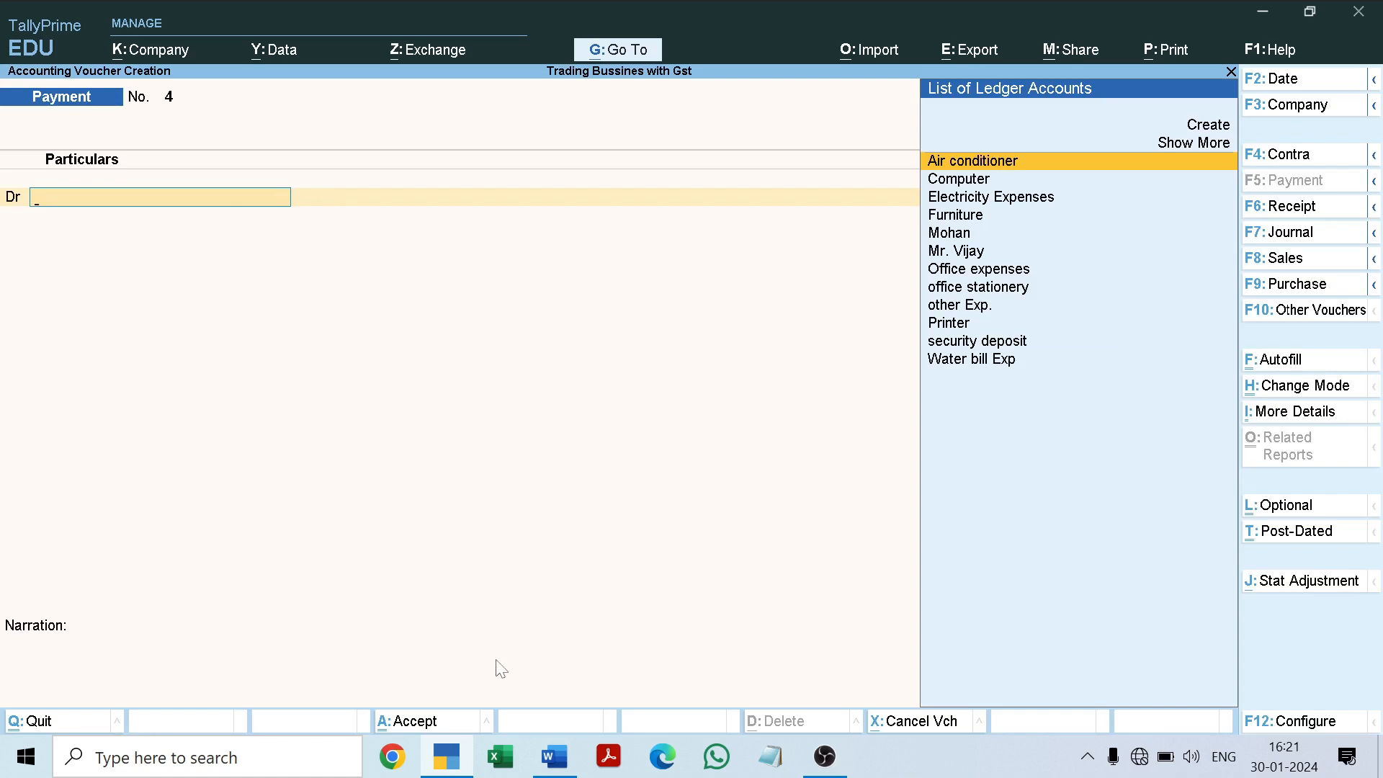
{"action": "left_click", "coordinate": [565, 757]}
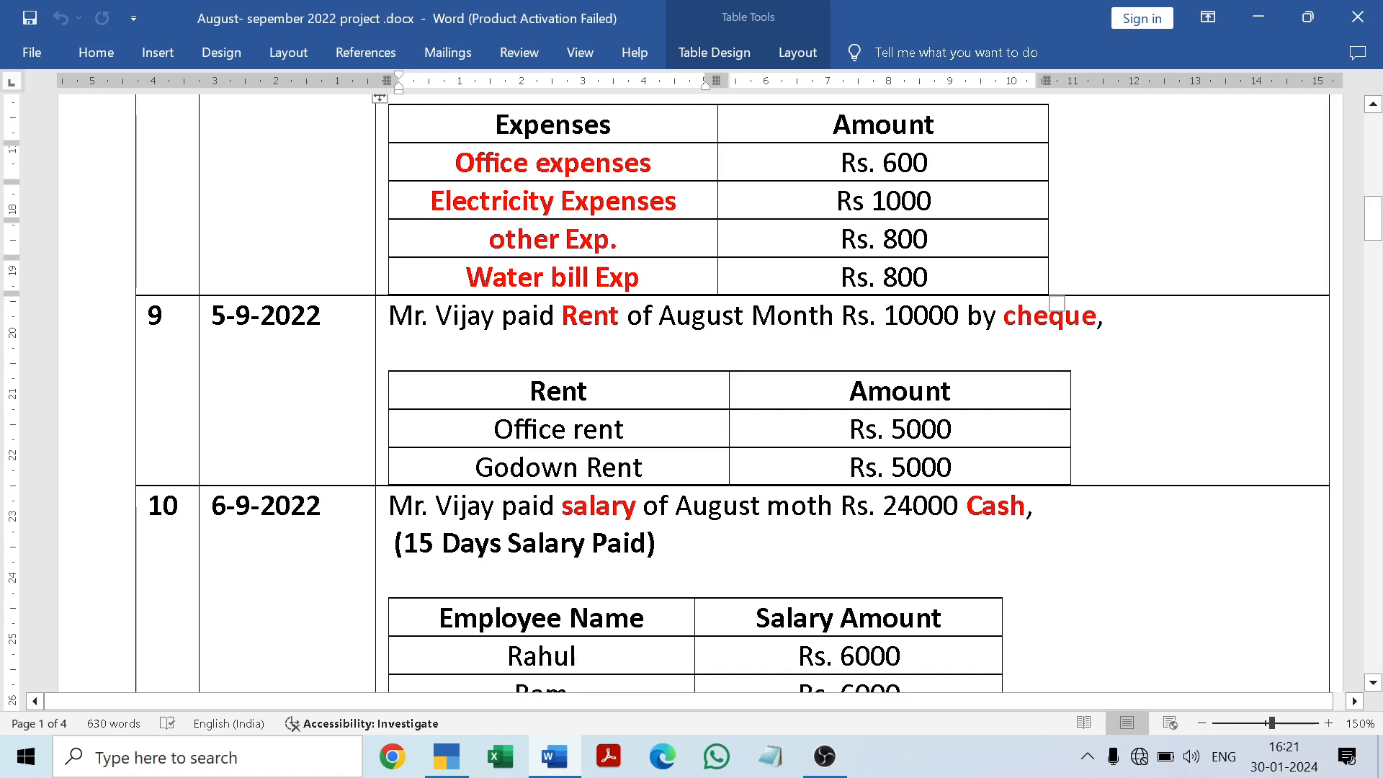
{"action": "left_click", "coordinate": [554, 762]}
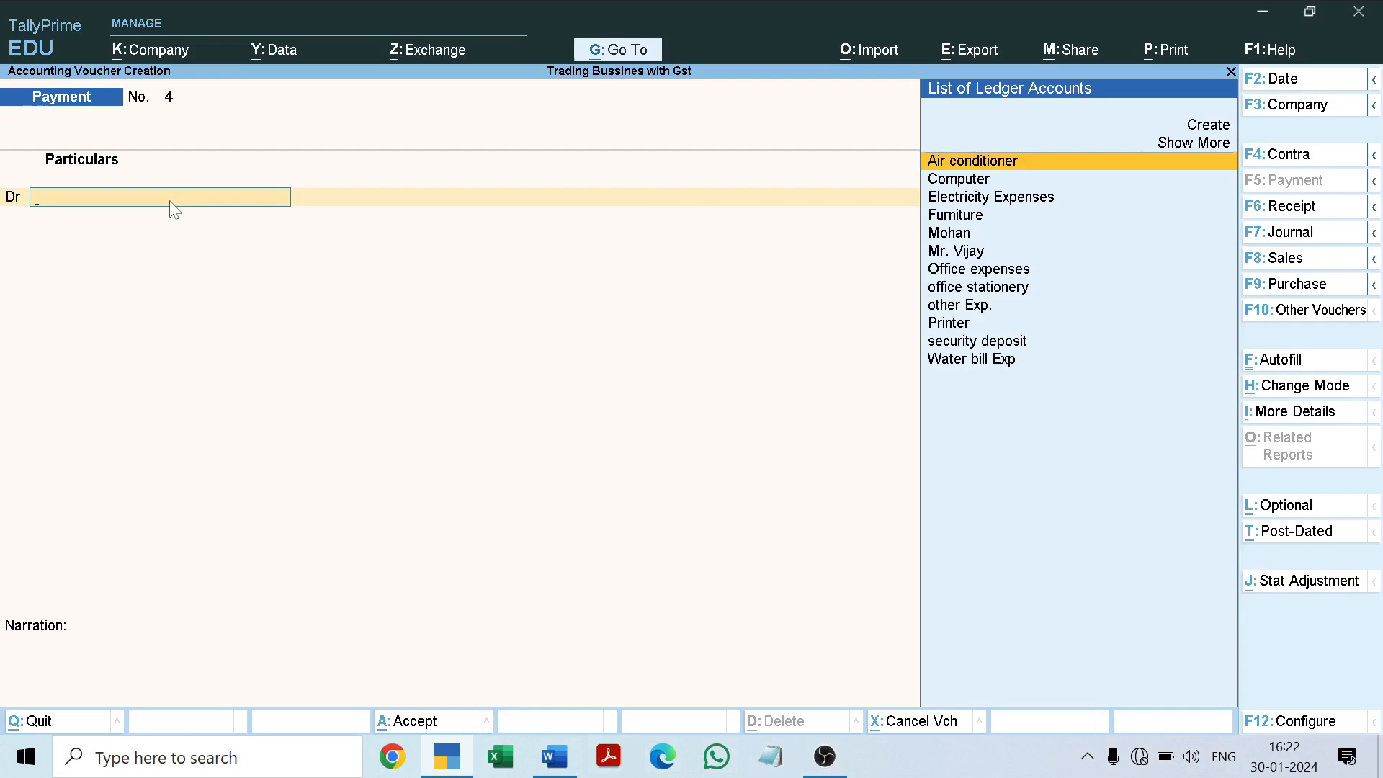
Step: Start a new ledger from the voucher's debit line, name it "Rent Exp." and keep it under Indirect Expenses
{"action": "key", "text": "alt+c"}
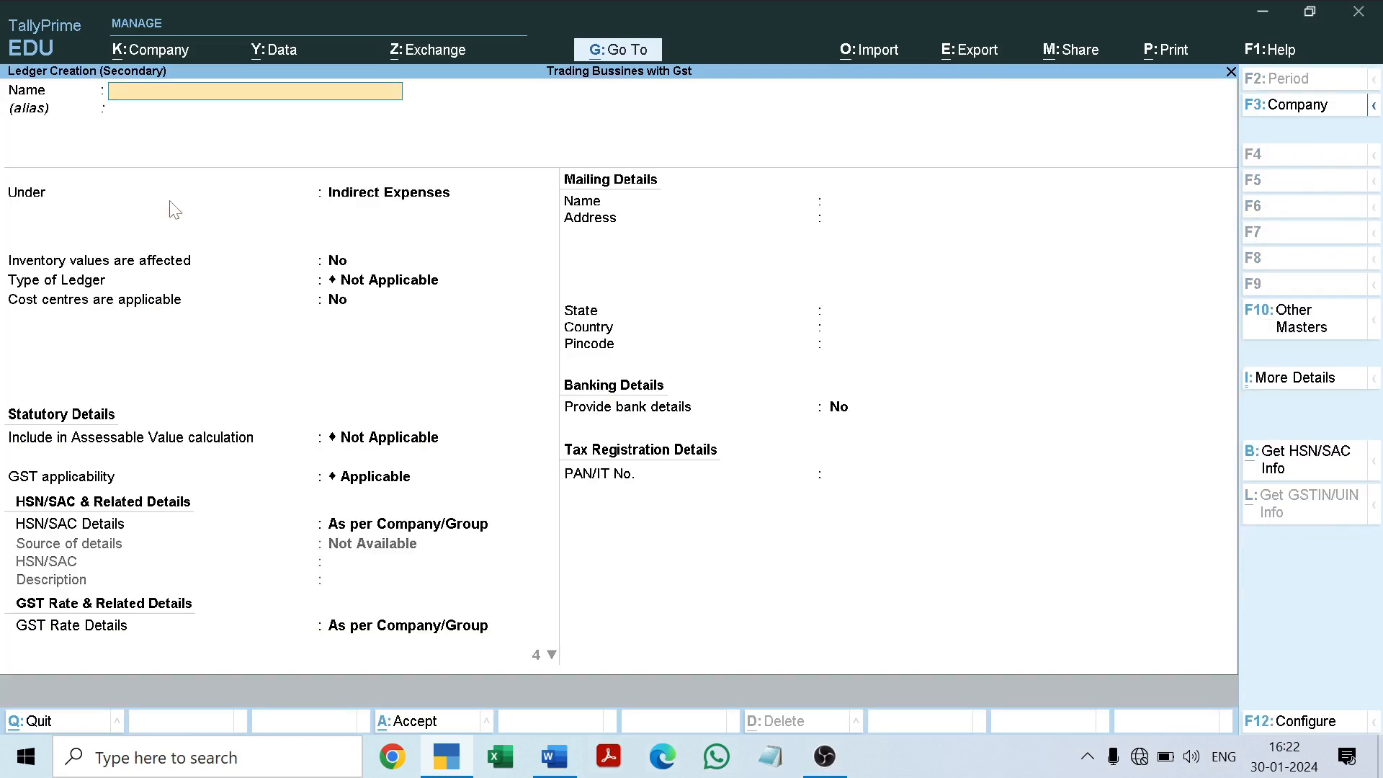
{"action": "type", "text": "Rent exp."}
{"action": "key", "text": "Return"}
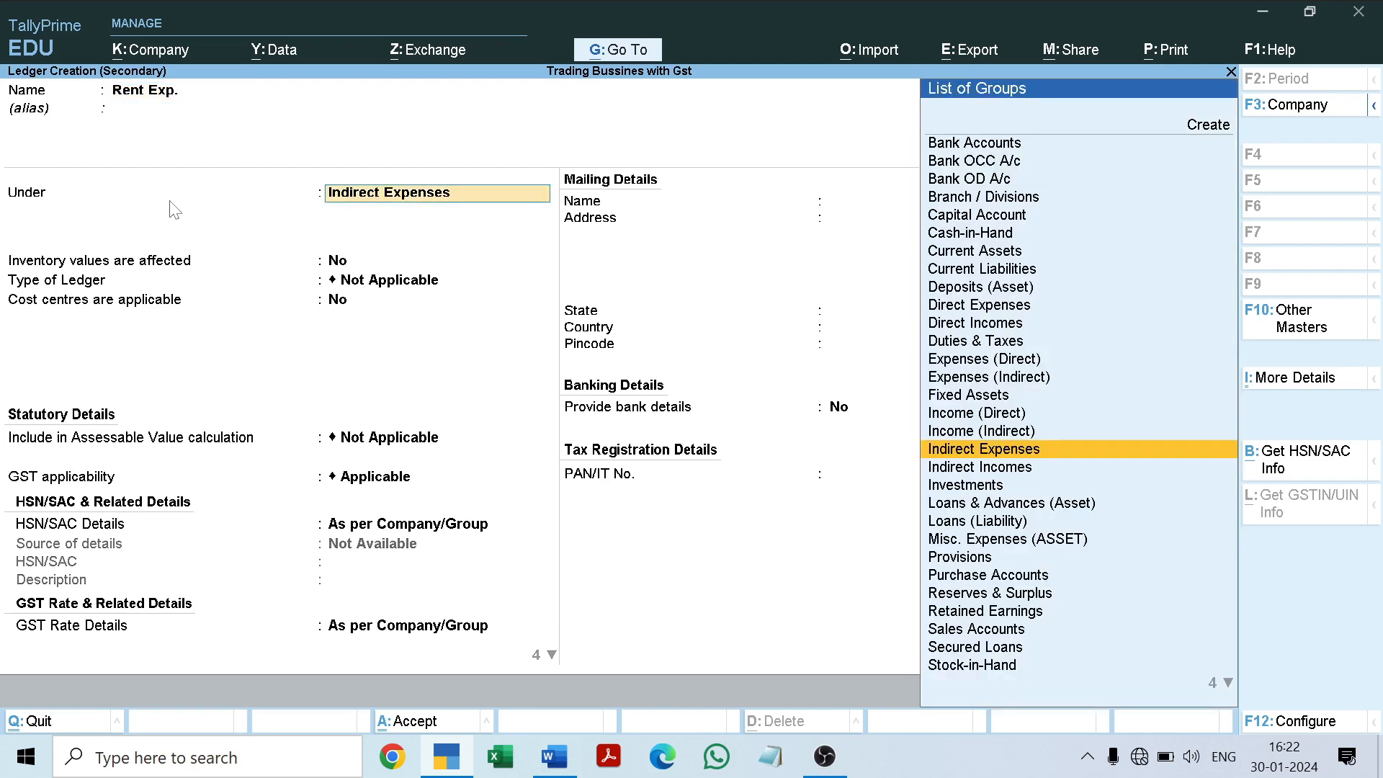
{"action": "key", "text": "Return"}
Step: Set GST applicability to Not Applicable for the new rent ledger, keep the other defaults and save it
{"action": "key", "text": "Return"}
{"action": "key", "text": "Return"}
{"action": "key", "text": "Return"}
{"action": "key", "text": "Return"}
{"action": "key", "text": "BackSpace"}
{"action": "key", "text": "Down"}
{"action": "key", "text": "Down"}
{"action": "key", "text": "Return"}
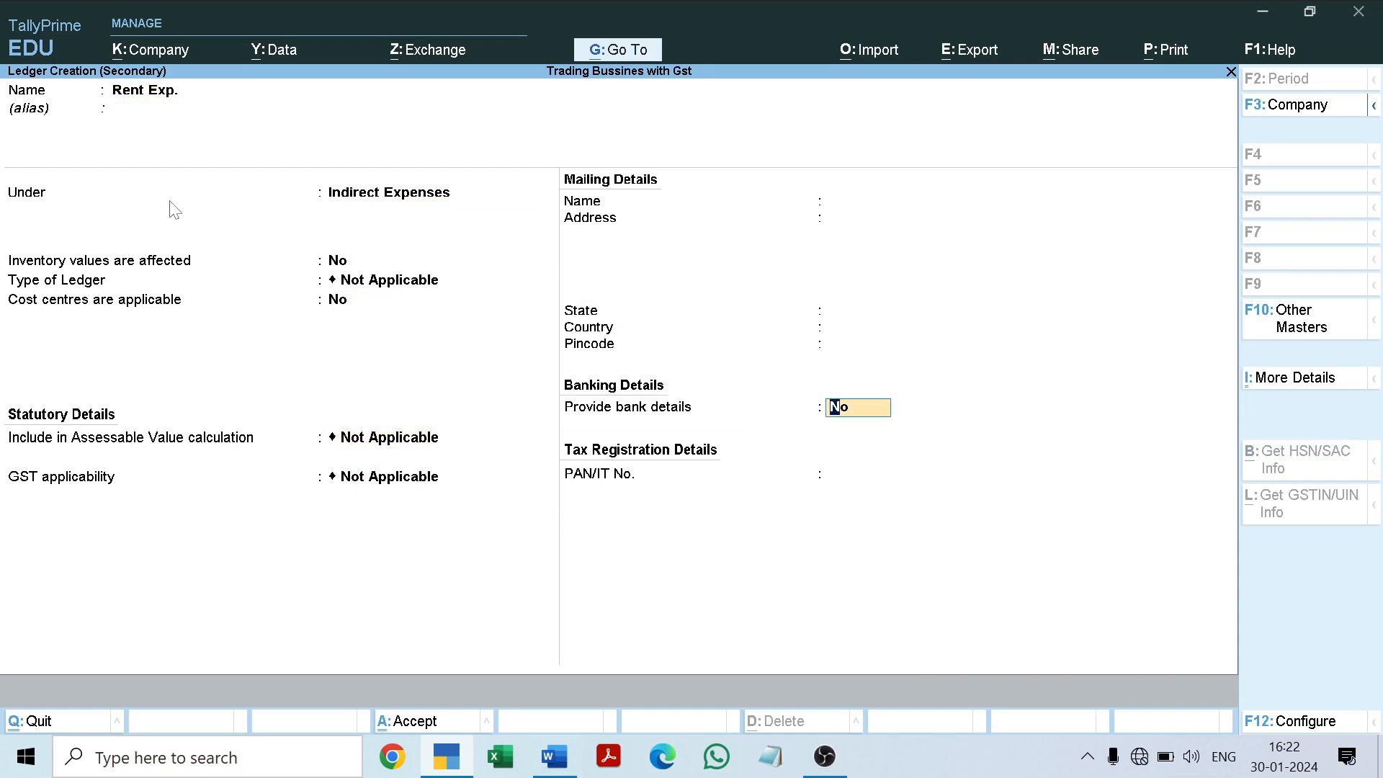
{"action": "key", "text": "ctrl+a"}
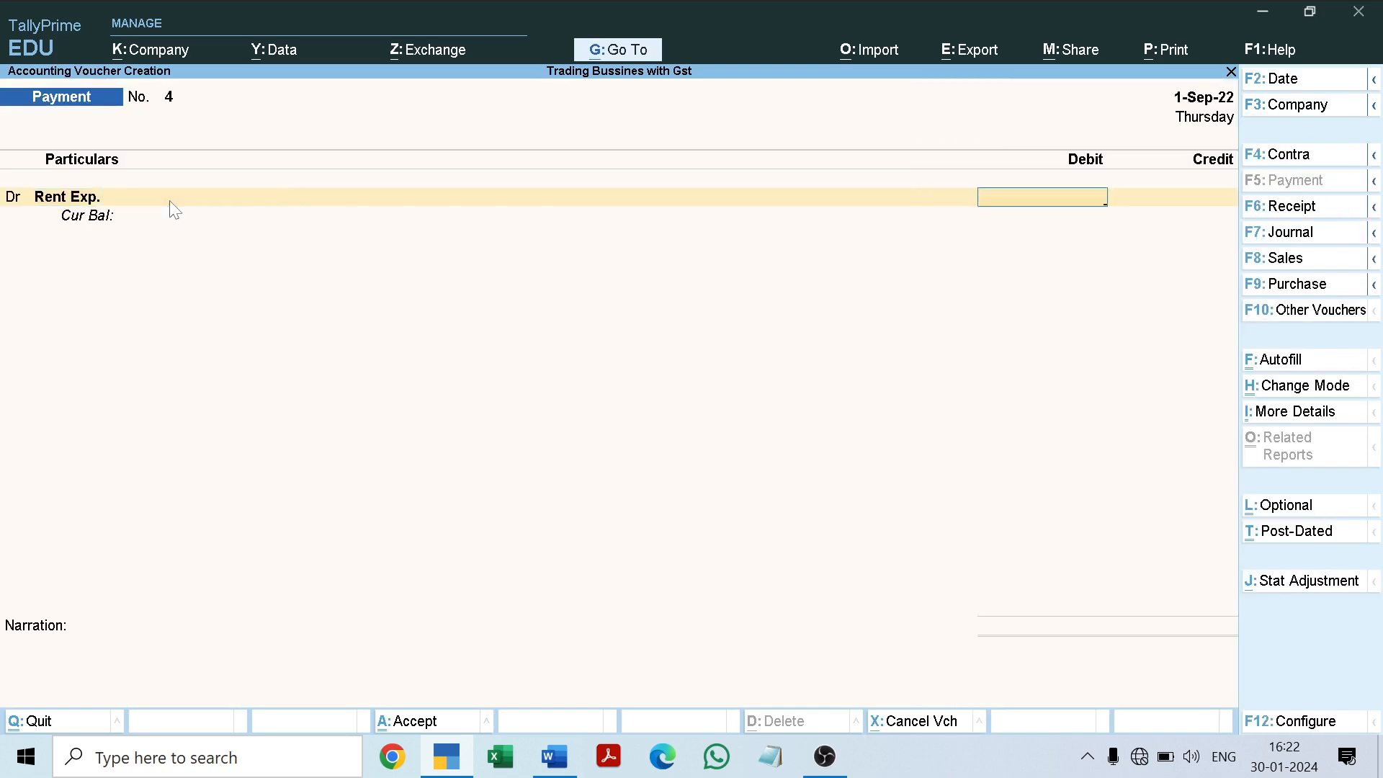
Step: Recheck the rent details in Word, then alter the Rent Exp. ledger so cost centres are applicable and save it
{"action": "left_click", "coordinate": [554, 754]}
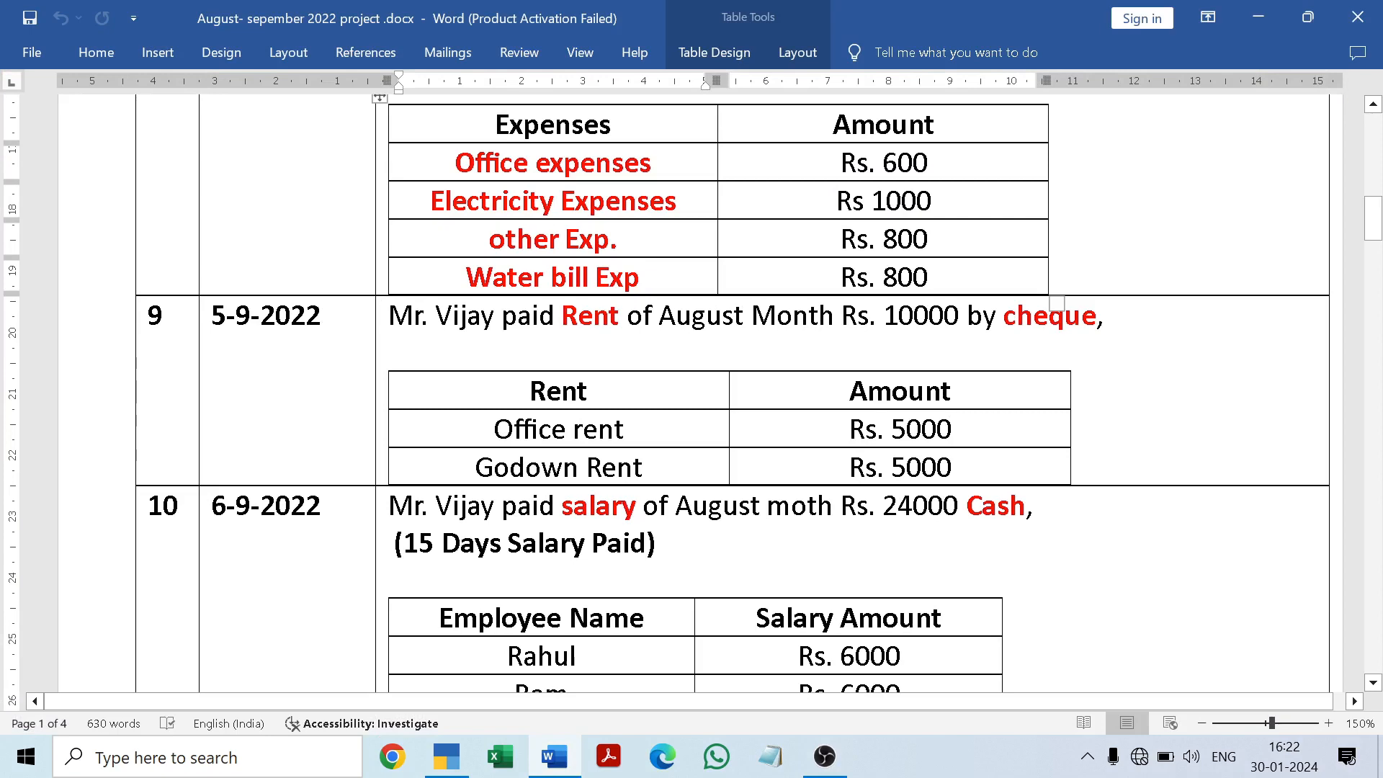
{"action": "left_click", "coordinate": [447, 756]}
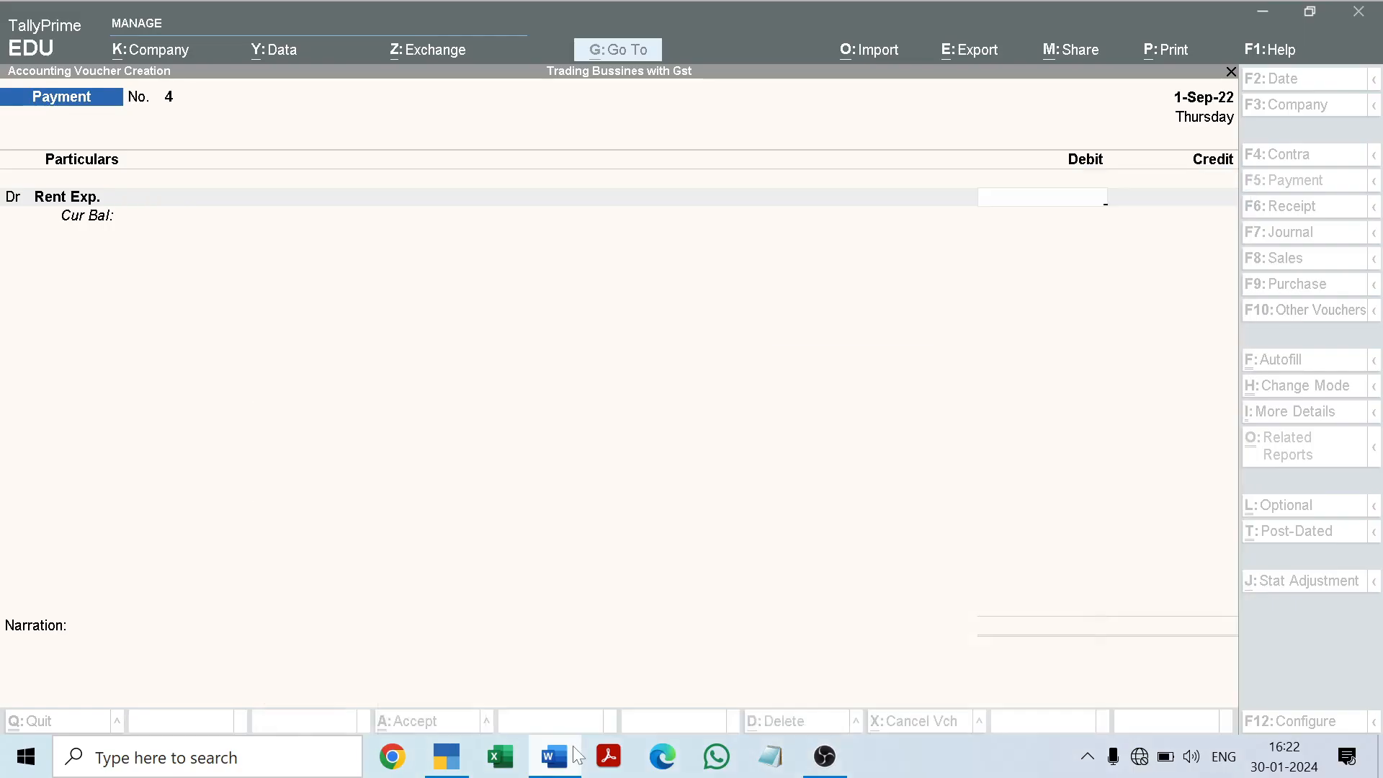
{"action": "key", "text": "BackSpace"}
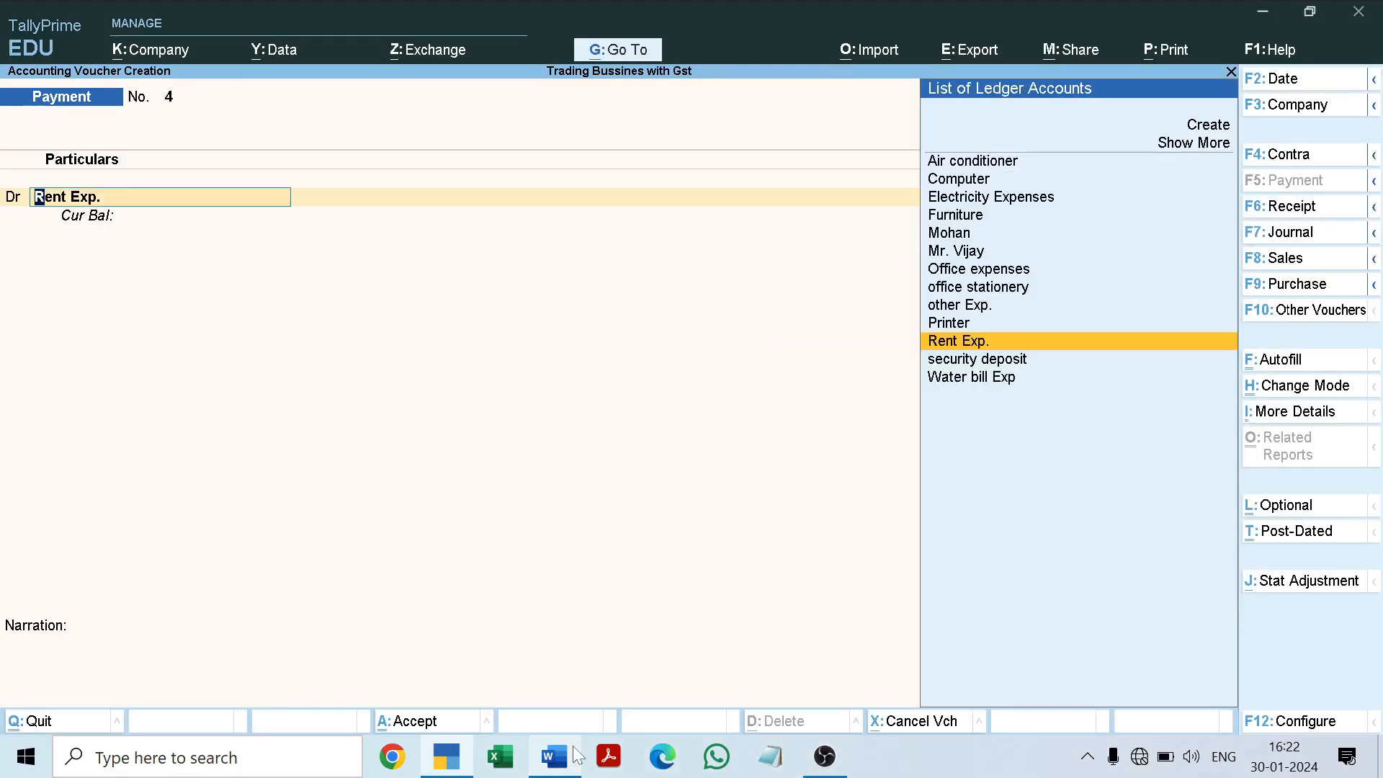
{"action": "key", "text": "ctrl+Return"}
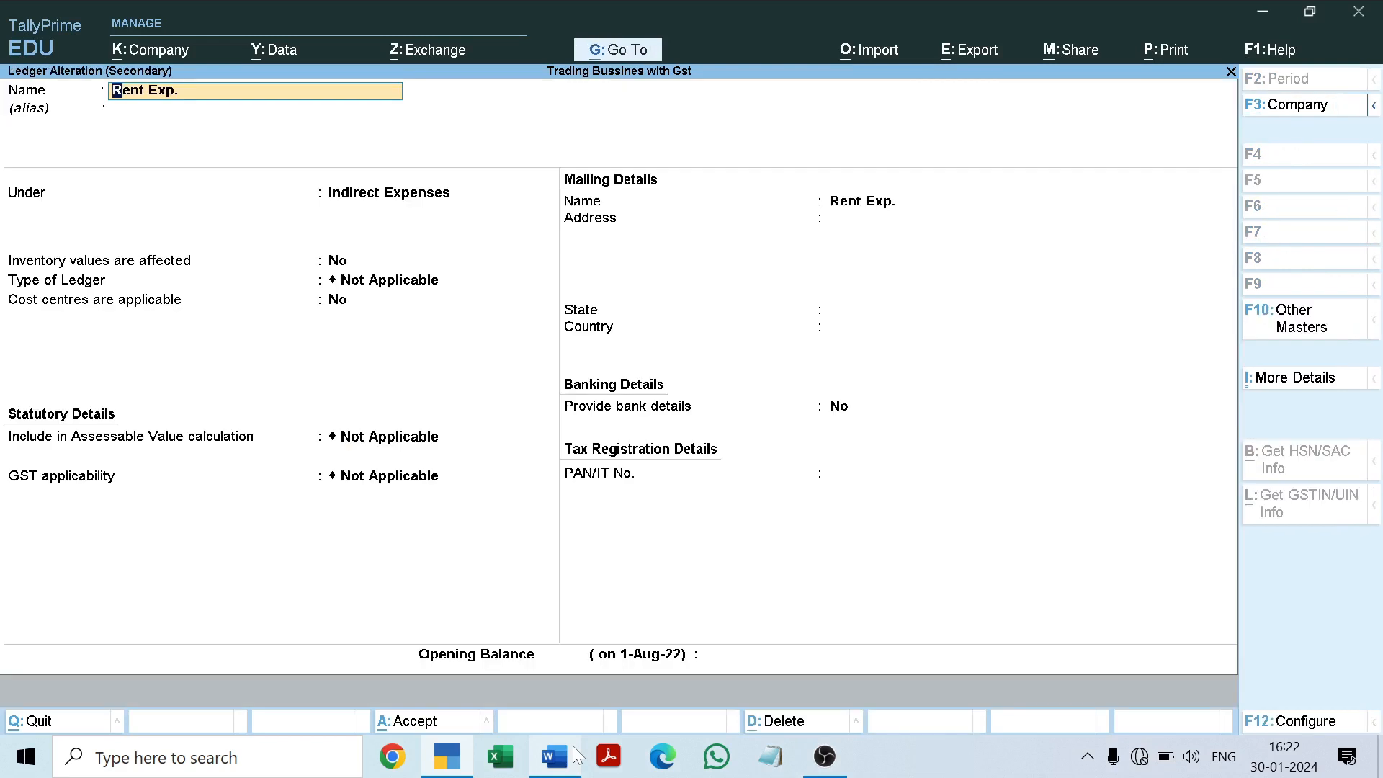
{"action": "key", "text": "Return"}
{"action": "key", "text": "Return"}
{"action": "key", "text": "Return"}
{"action": "key", "text": "Return"}
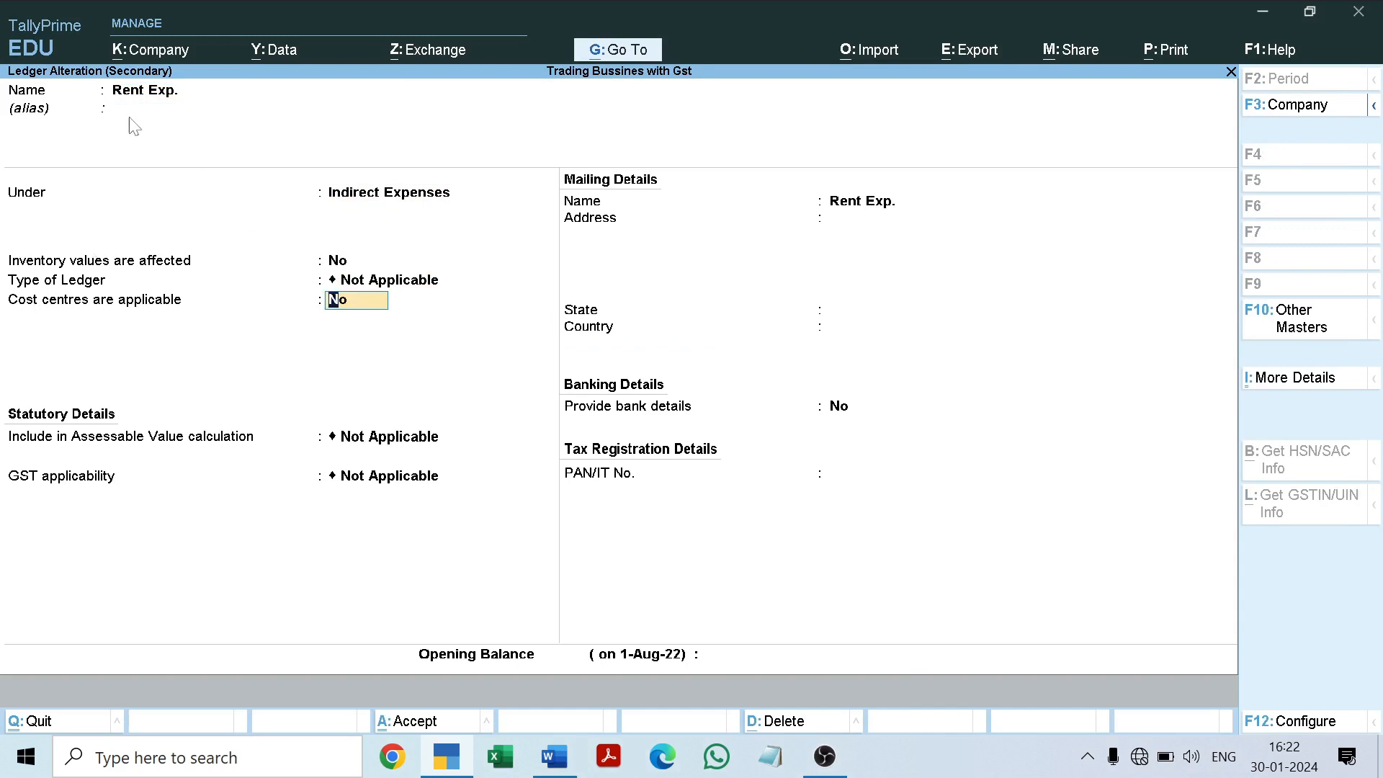
{"action": "type", "text": "yes"}
{"action": "key", "text": "ctrl+a"}
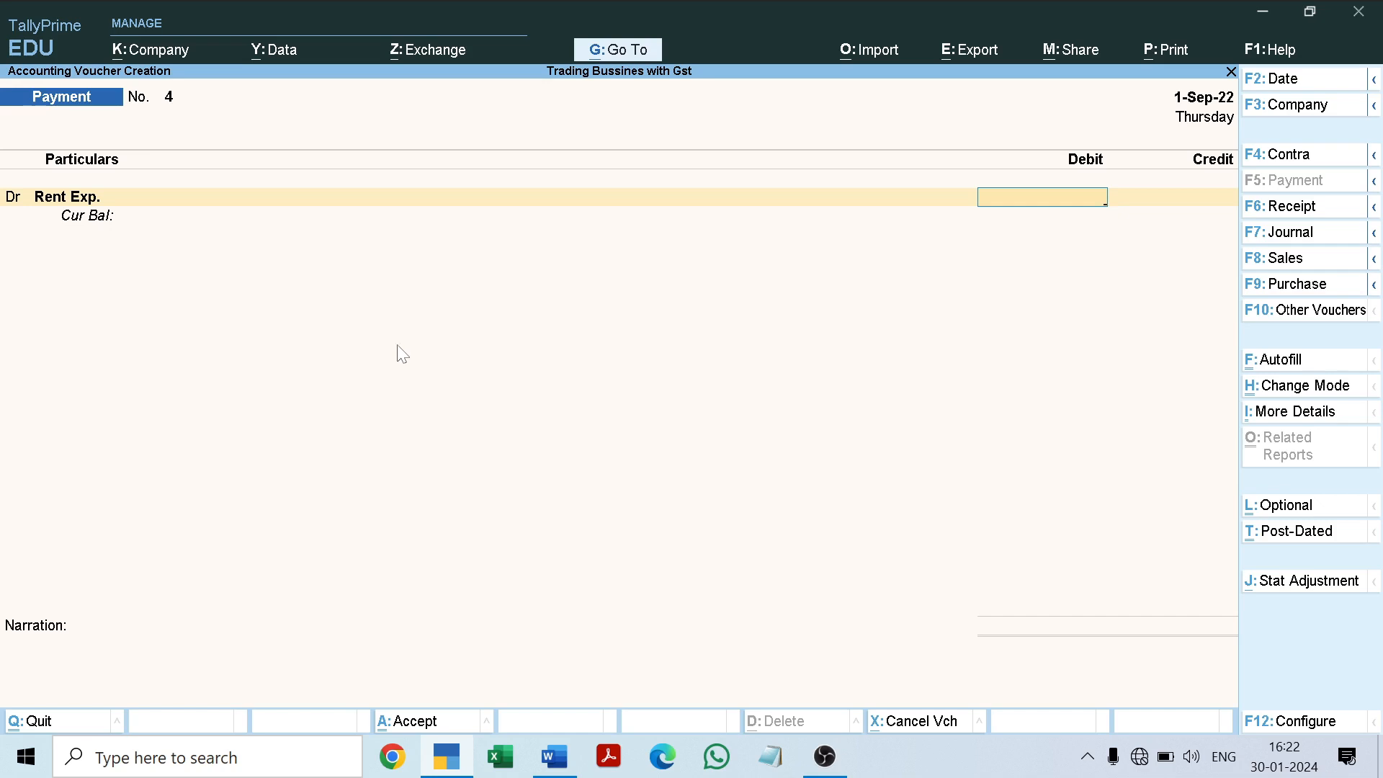
Step: Look up the rent total in the Word document and enter 10000 as the debit amount for Rent Exp
{"action": "left_click", "coordinate": [556, 760]}
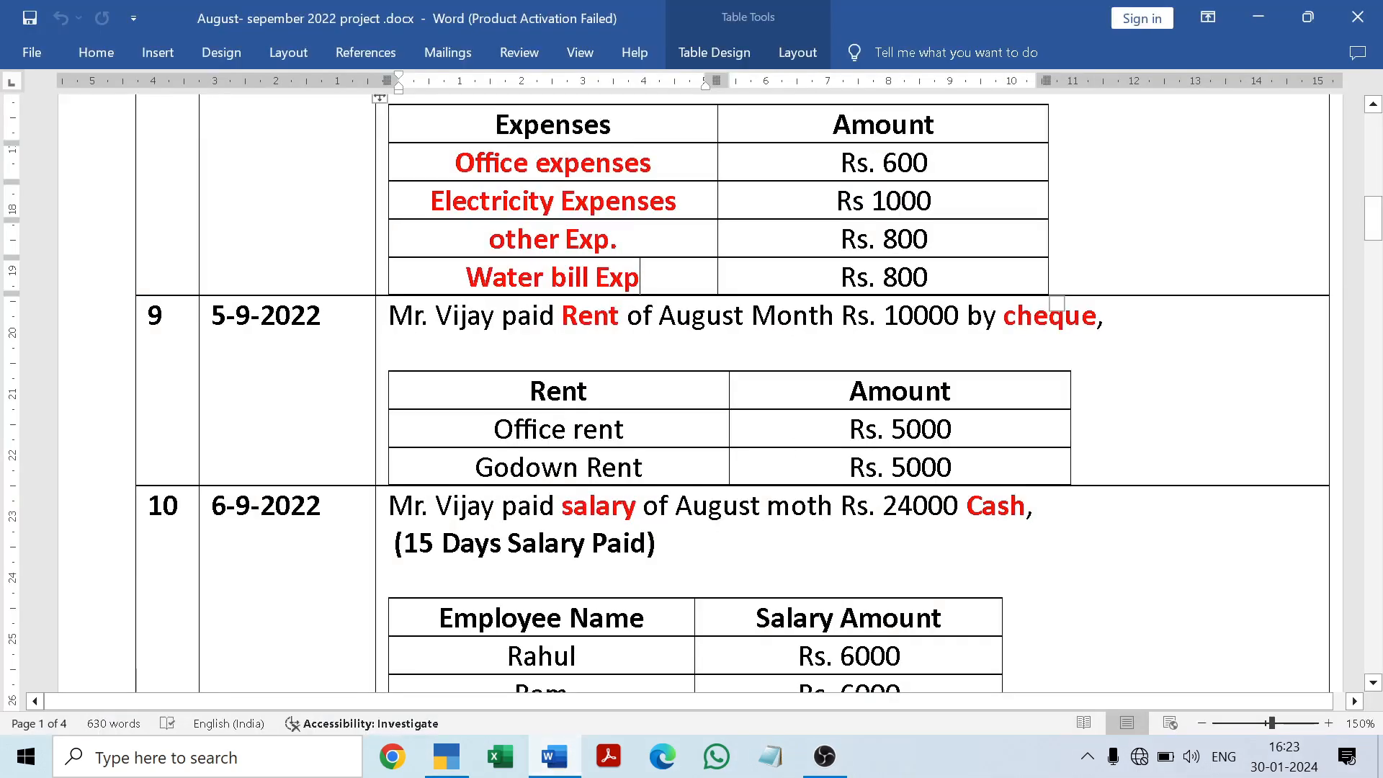
{"action": "left_click", "coordinate": [561, 758]}
{"action": "type", "text": "10000"}
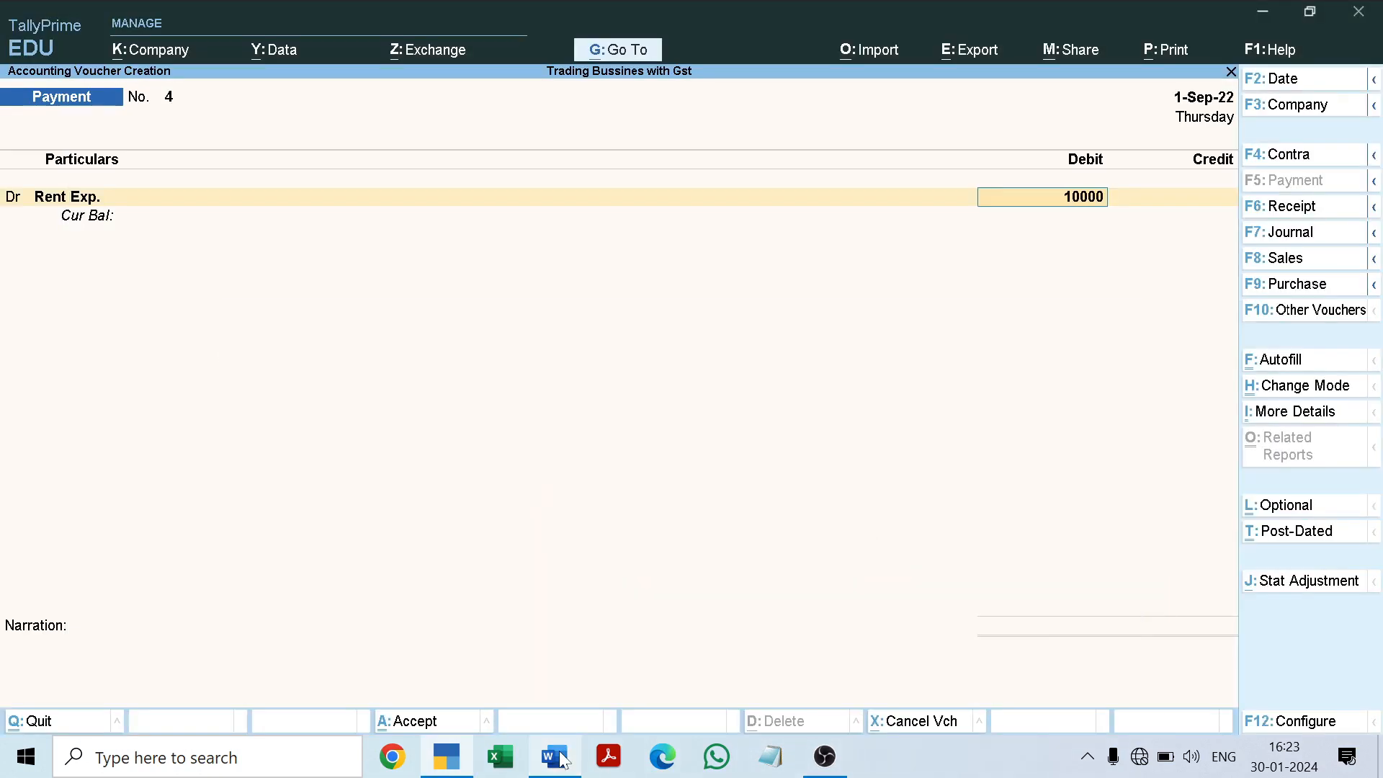
{"action": "key", "text": "Return"}
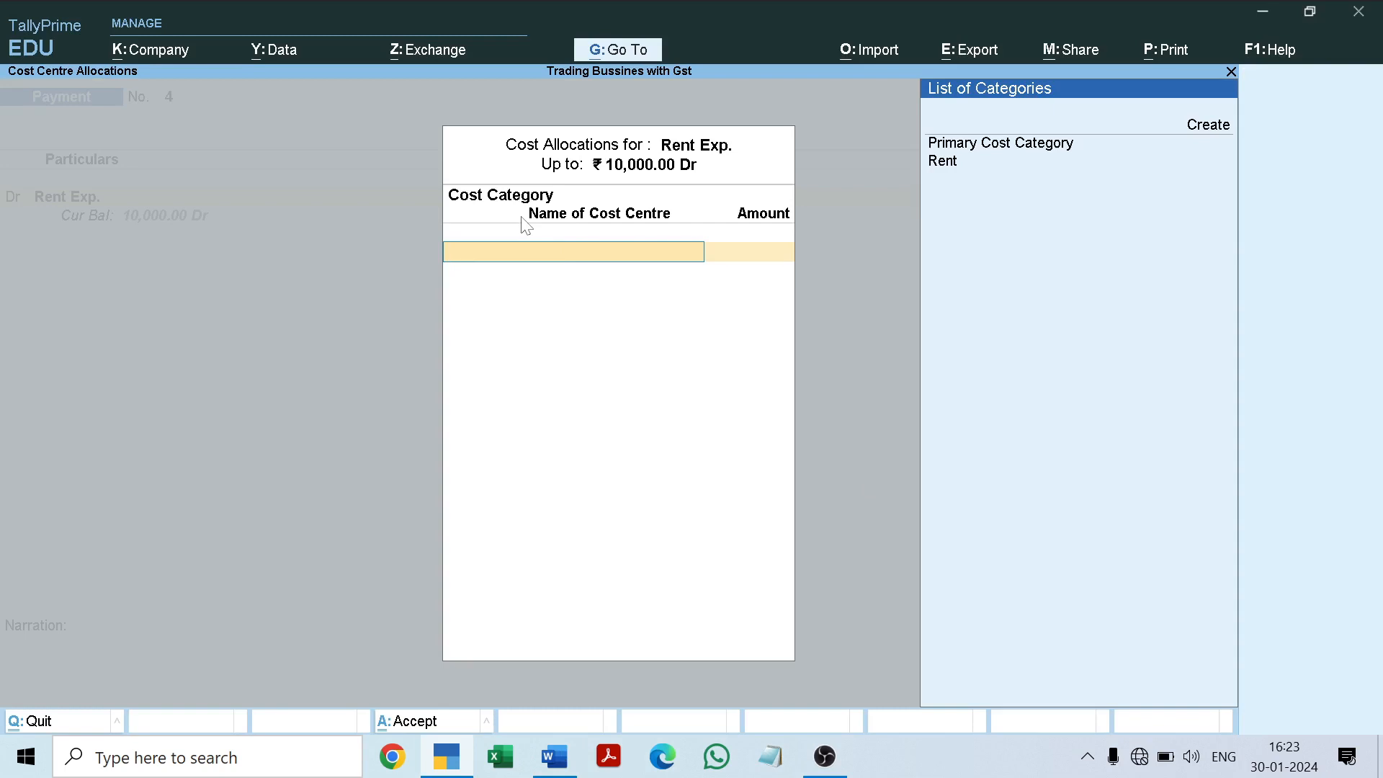
Step: Allocate 5000 to the Office Rent cost centre in the Rent category, checking the split in the Word document
{"action": "key", "text": "Down"}
{"action": "key", "text": "Down"}
{"action": "key", "text": "Return"}
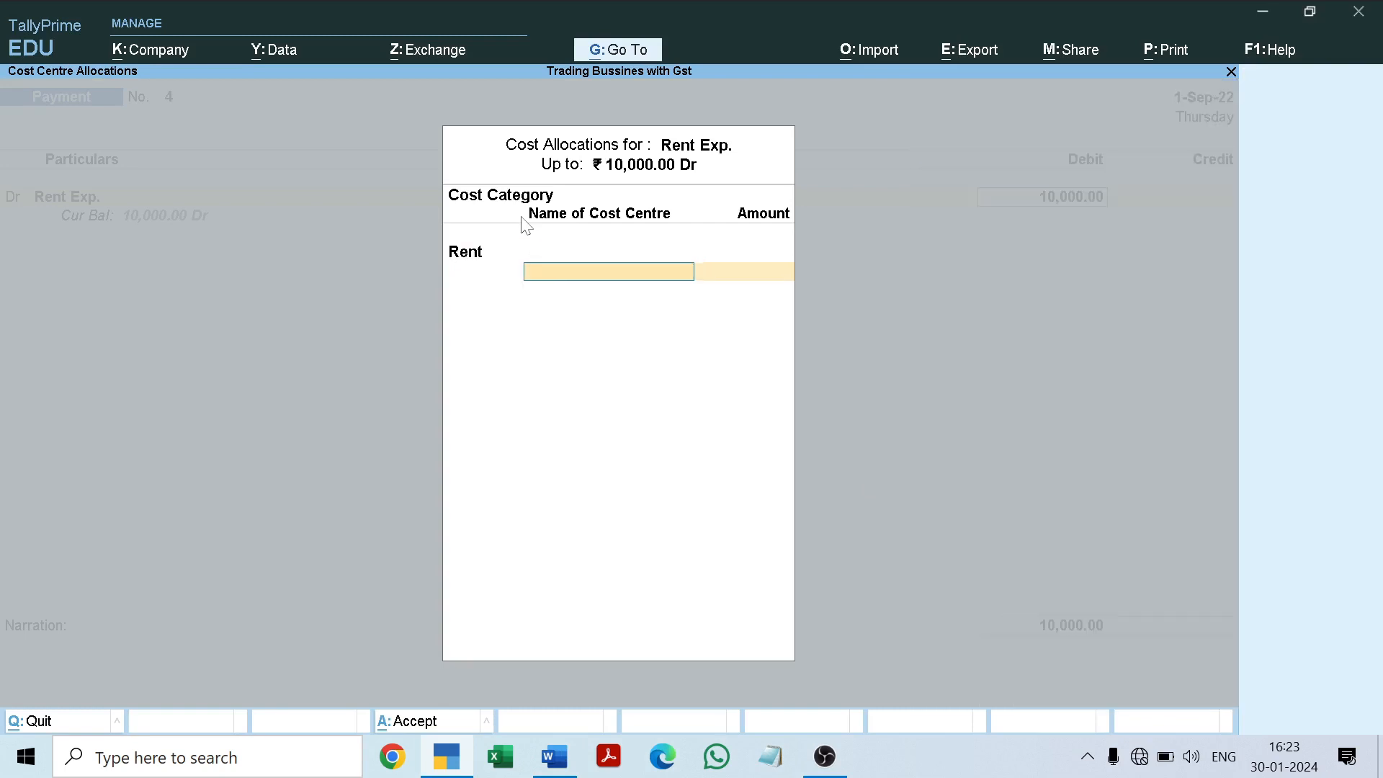
{"action": "key", "text": "Down"}
{"action": "key", "text": "Down"}
{"action": "key", "text": "Down"}
{"action": "key", "text": "Return"}
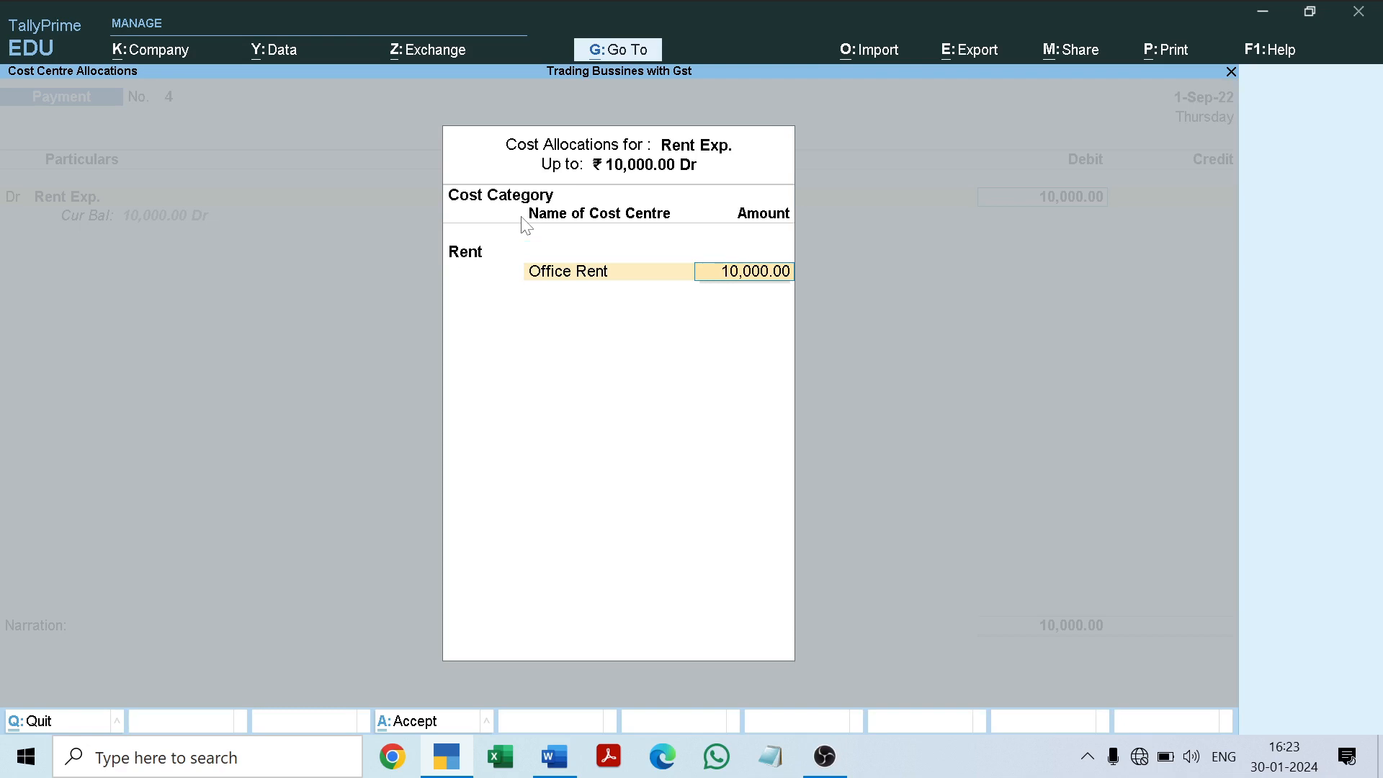
{"action": "key", "text": "BackSpace"}
{"action": "type", "text": "5000"}
{"action": "left_click", "coordinate": [554, 756]}
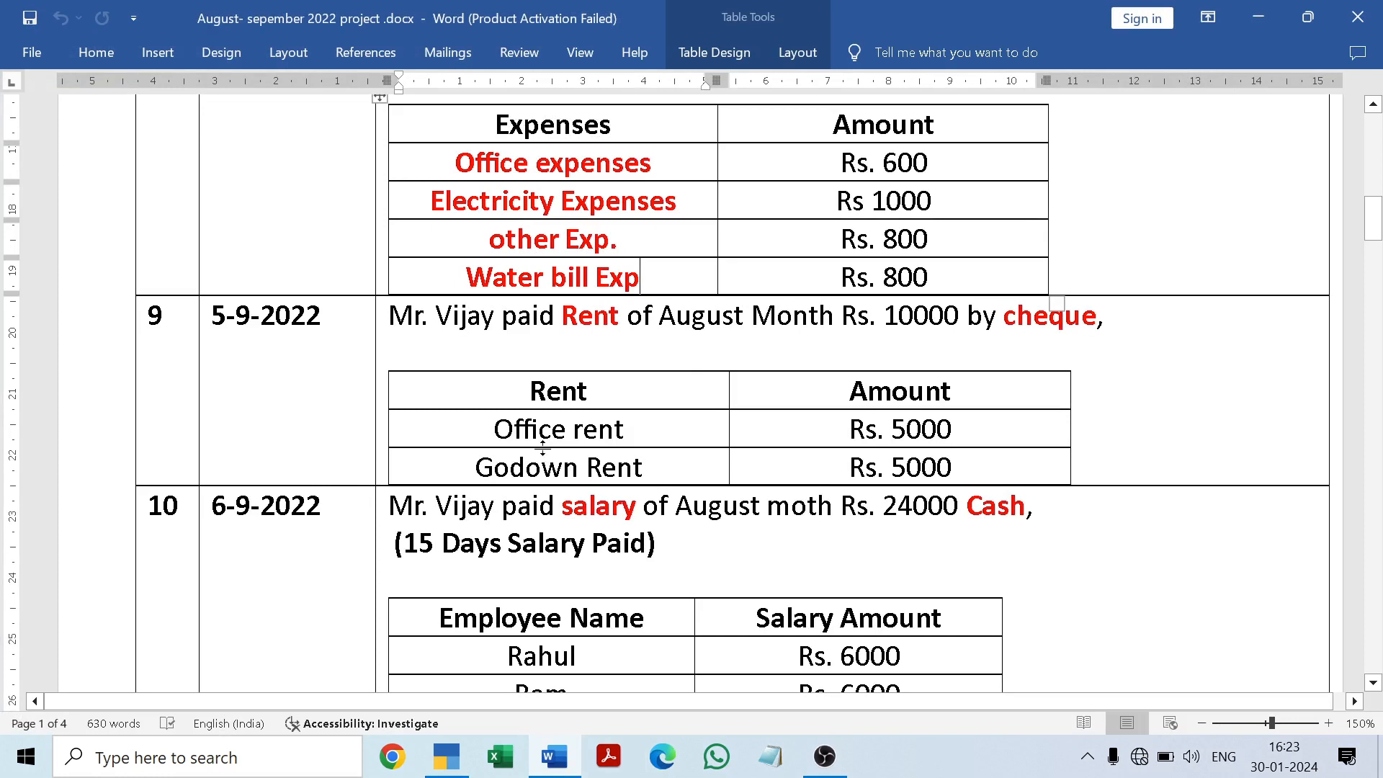
{"action": "left_click", "coordinate": [553, 758]}
{"action": "key", "text": "Return"}
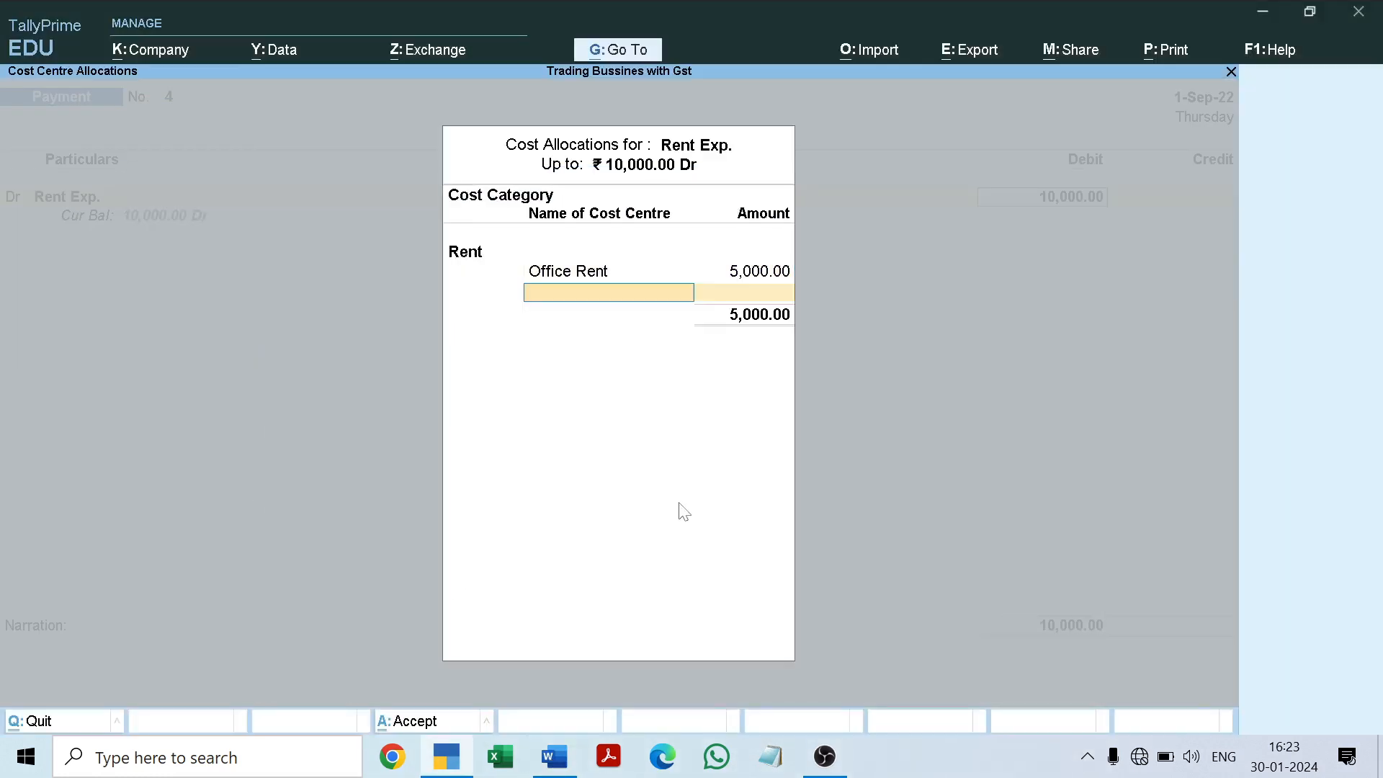
Step: Allocate the remaining 5,000 to the Godown Rent cost centre and finish the cost allocation
{"action": "type", "text": "G"}
{"action": "key", "text": "Return"}
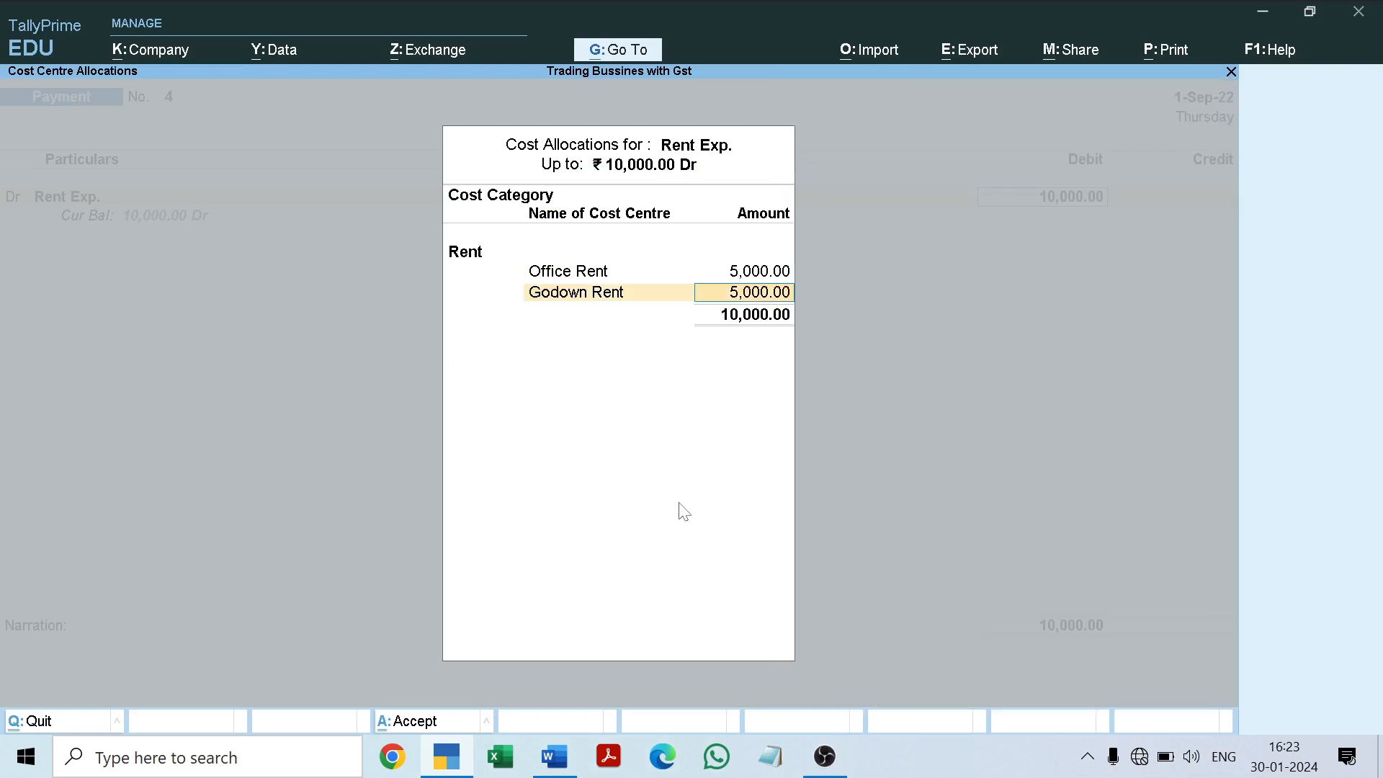
{"action": "key", "text": "Return"}
{"action": "key", "text": "Return"}
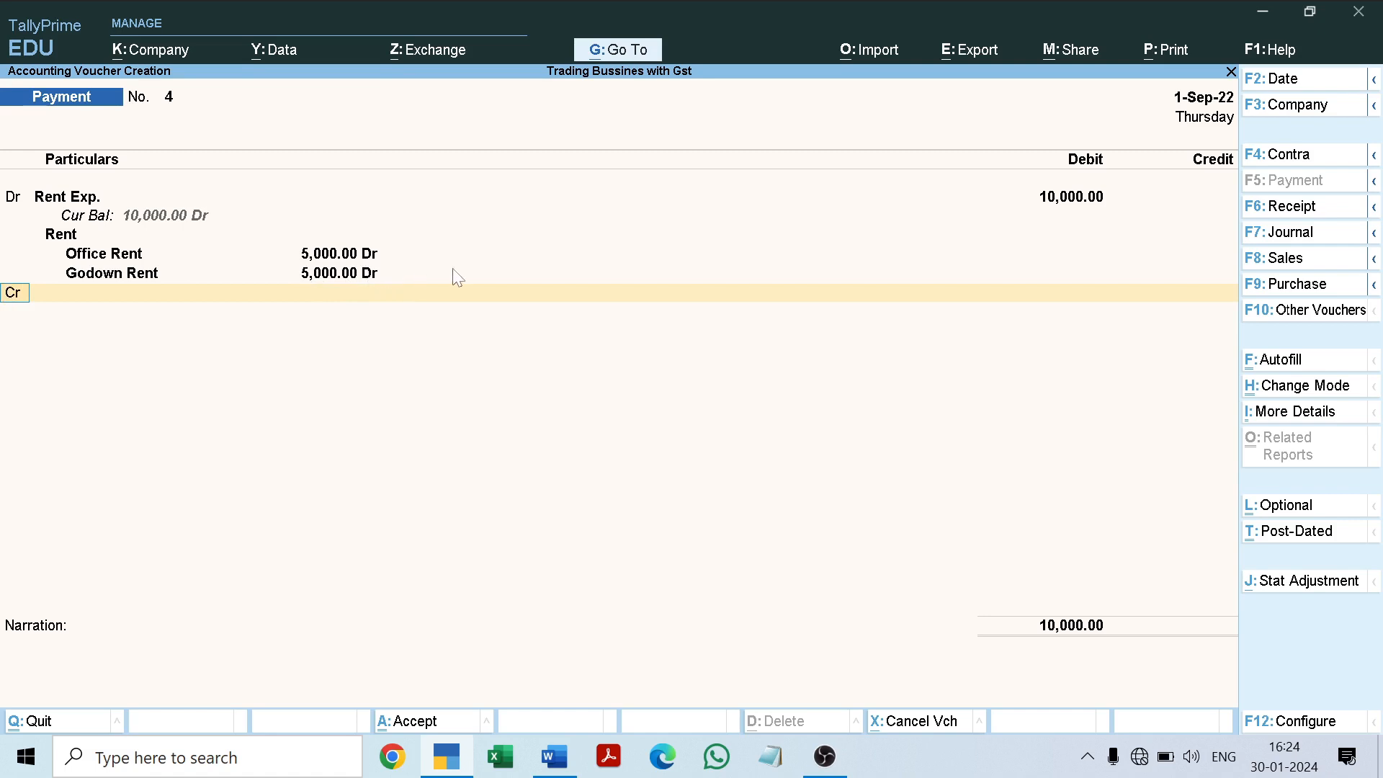
Step: Credit SBI Bank with 10,000 in the payment voucher
{"action": "key", "text": "Return"}
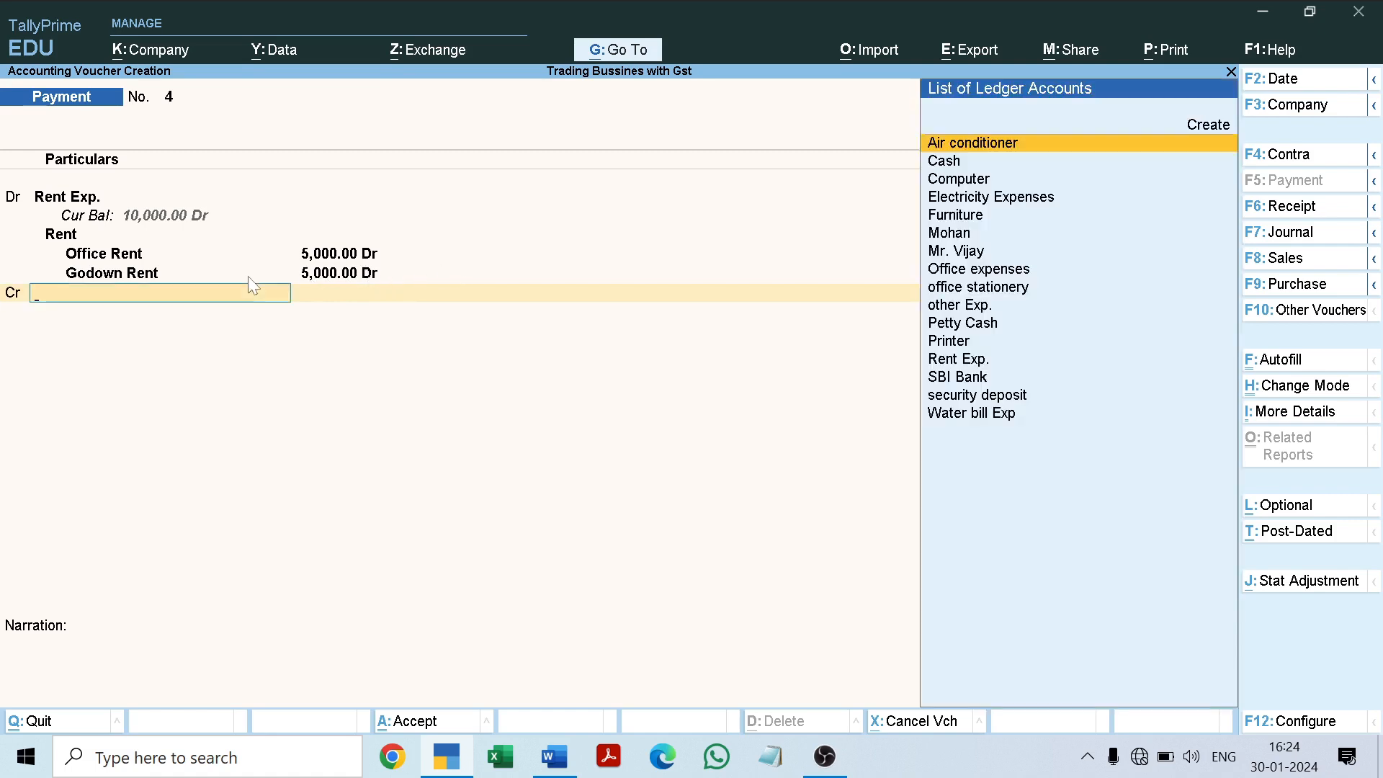
{"action": "type", "text": "Sb"}
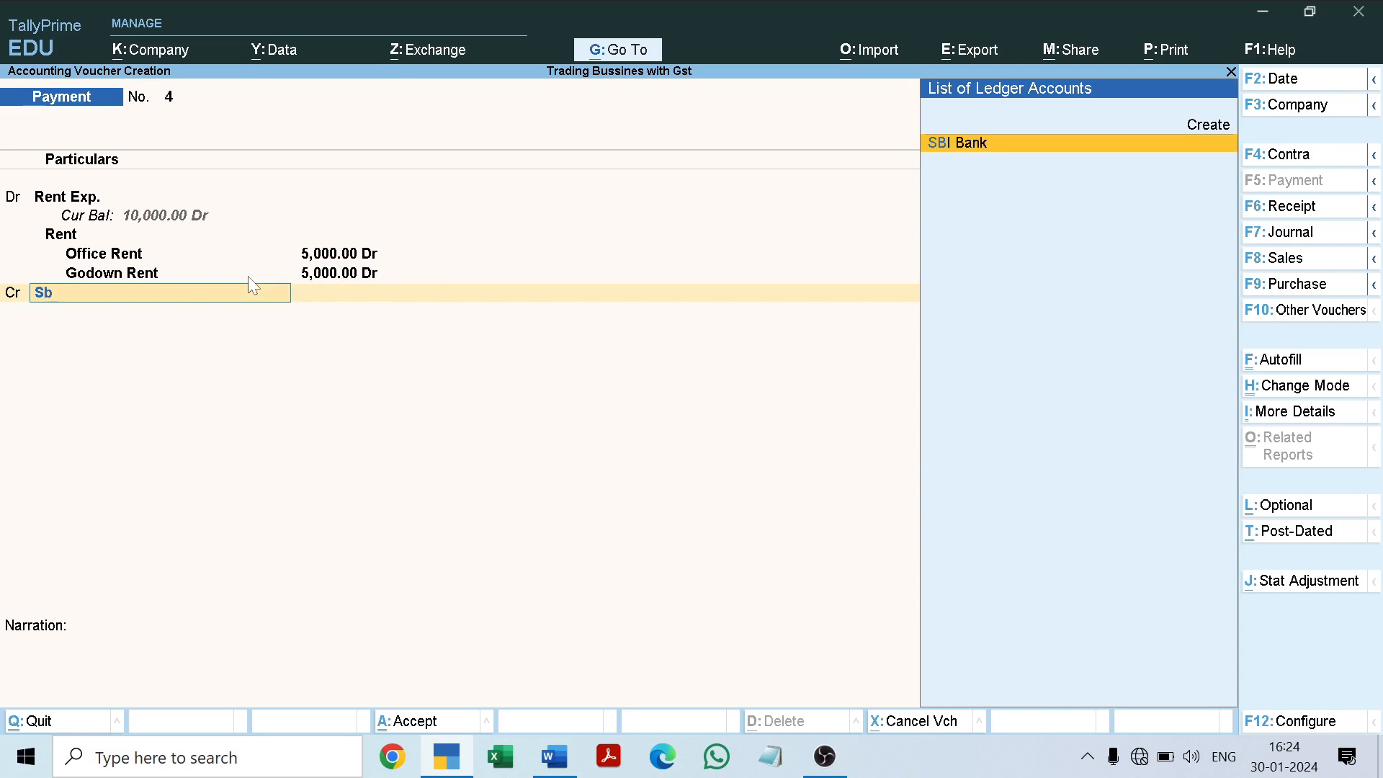
{"action": "key", "text": "Return"}
Step: Keep Cheque as the bank transaction type with default details, leave the narration empty and save the payment voucher
{"action": "key", "text": "Return"}
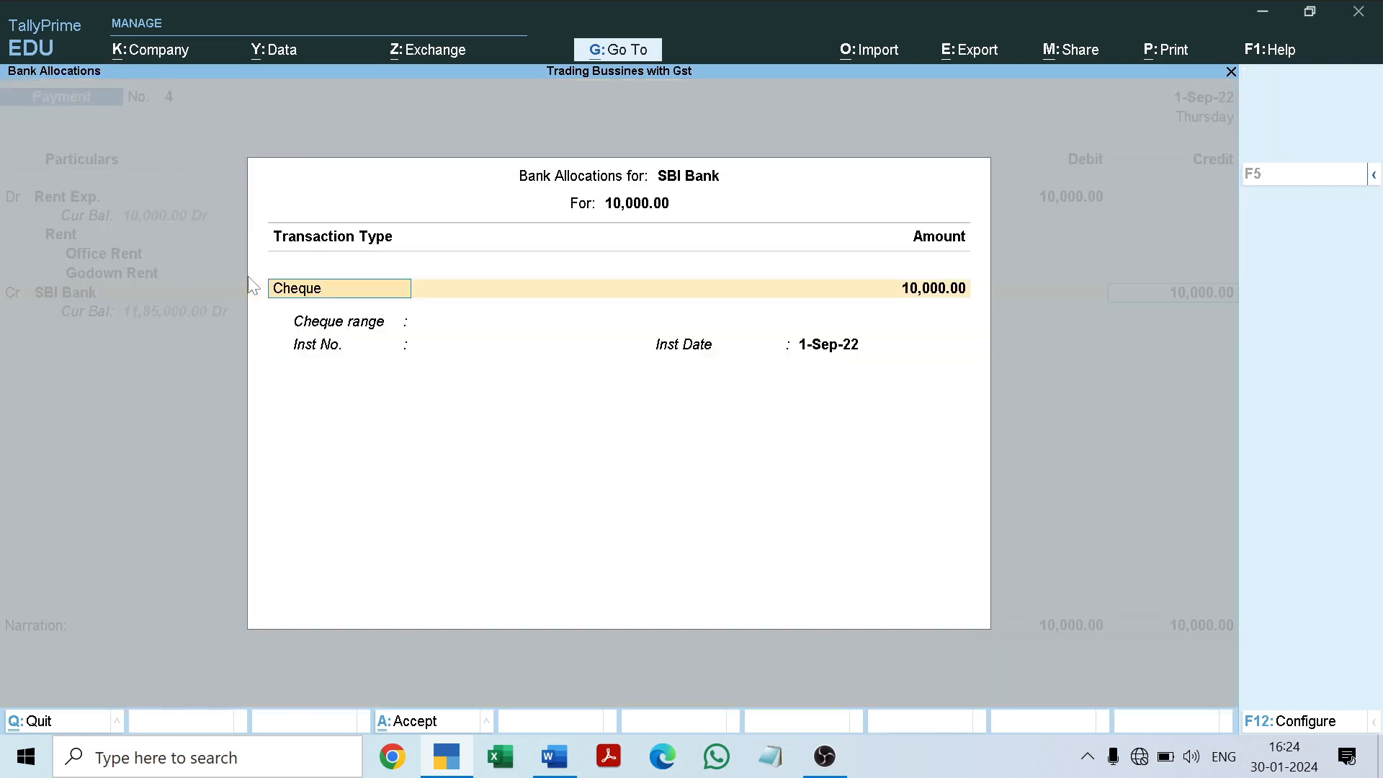
{"action": "key", "text": "Return"}
{"action": "key", "text": "Return"}
{"action": "key", "text": "Return"}
{"action": "key", "text": "Return"}
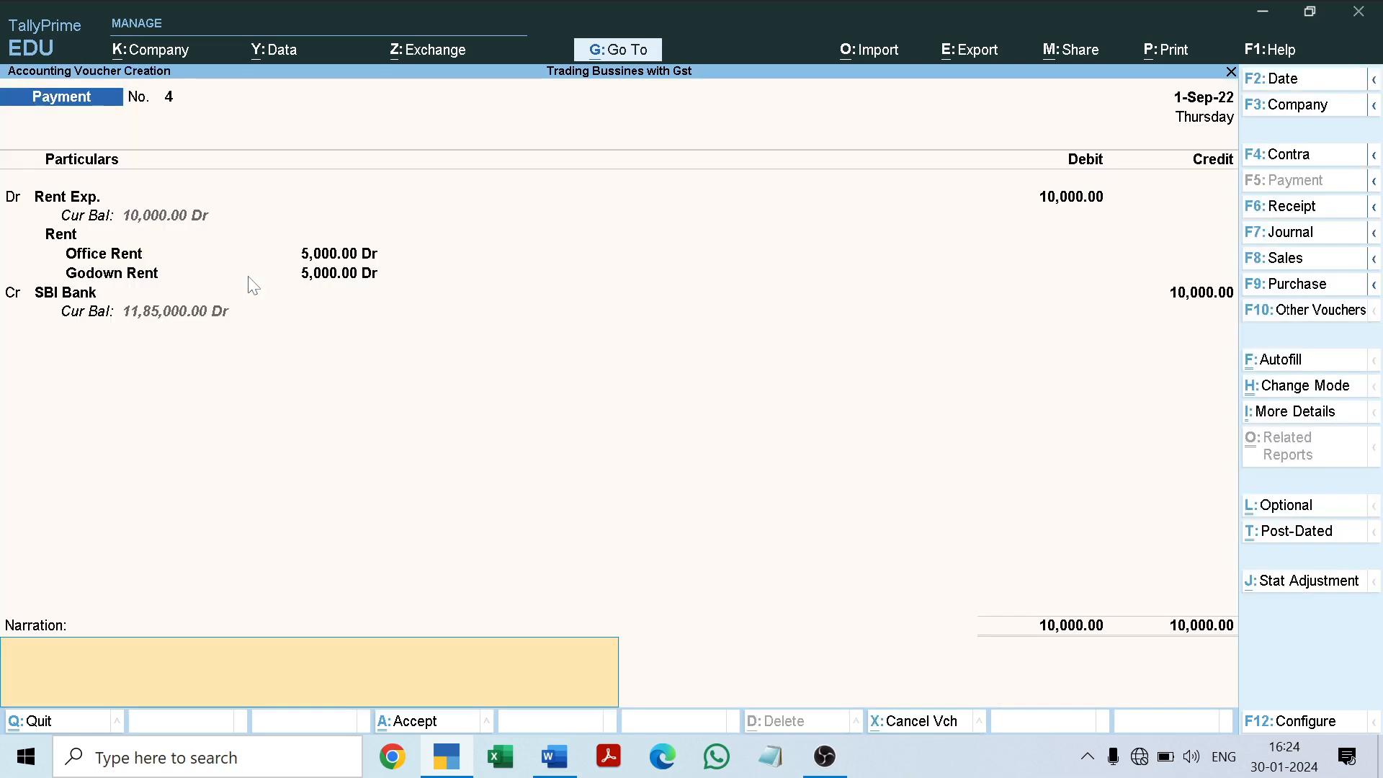
{"action": "key", "text": "Return"}
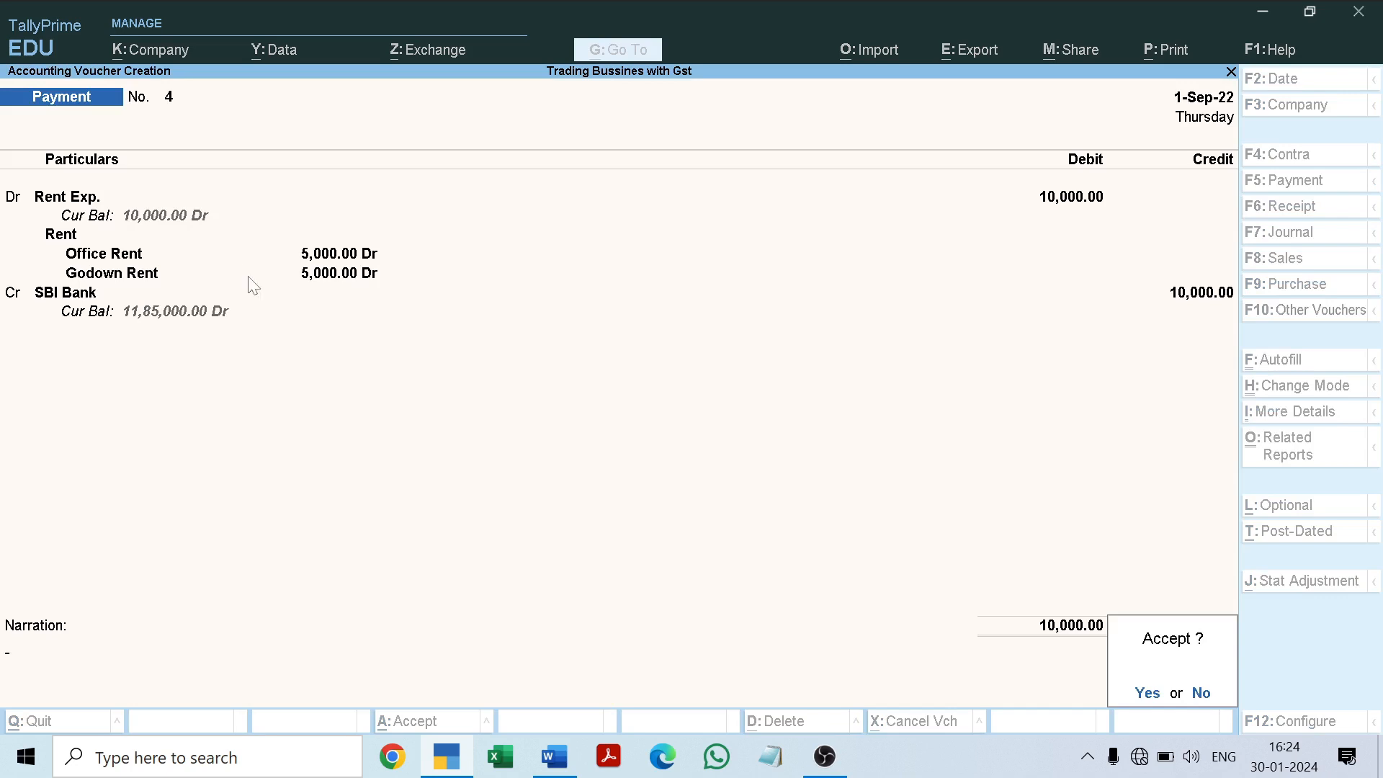
{"action": "key", "text": "Return"}
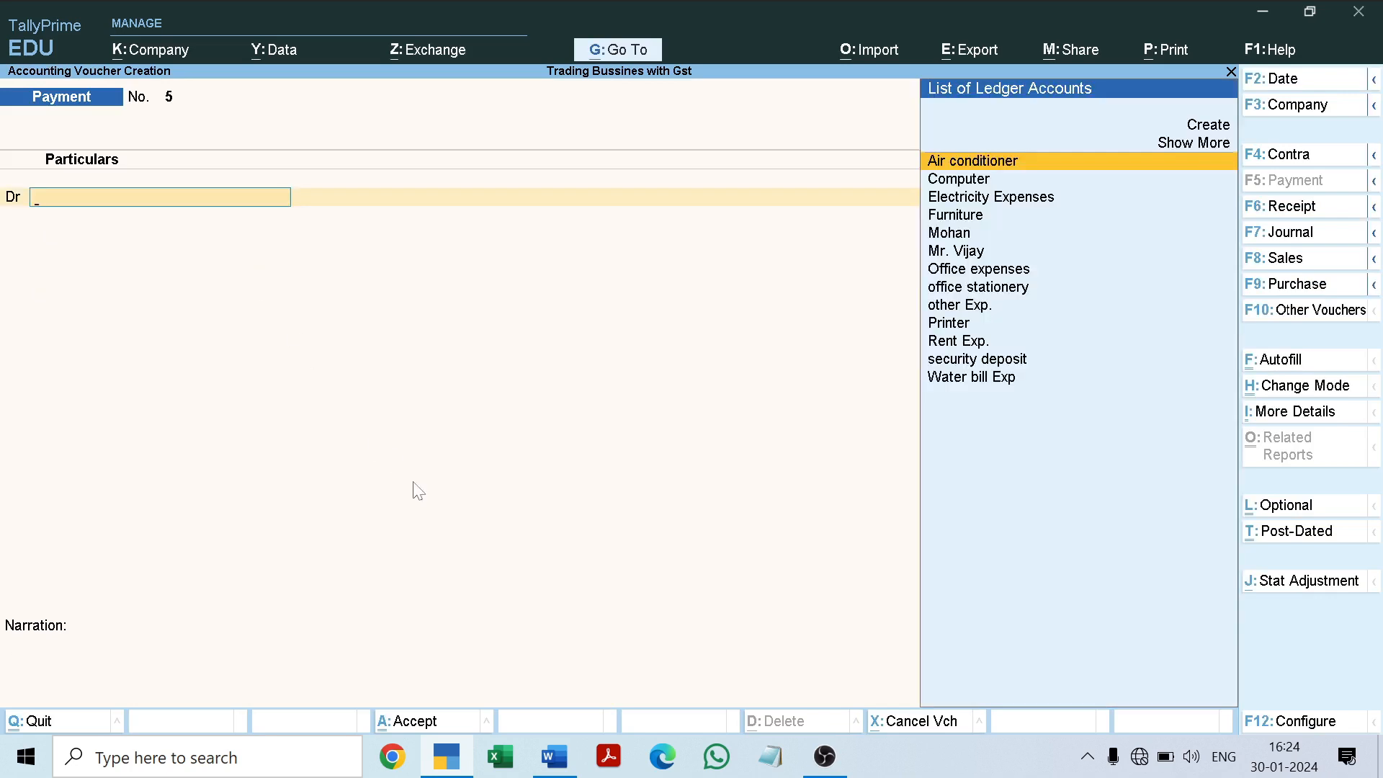
Step: Read the 6-9-2022 salary transaction in the Word project document, then leave TallyPrime's voucher creation for the Gateway of Tally
{"action": "left_click", "coordinate": [554, 757]}
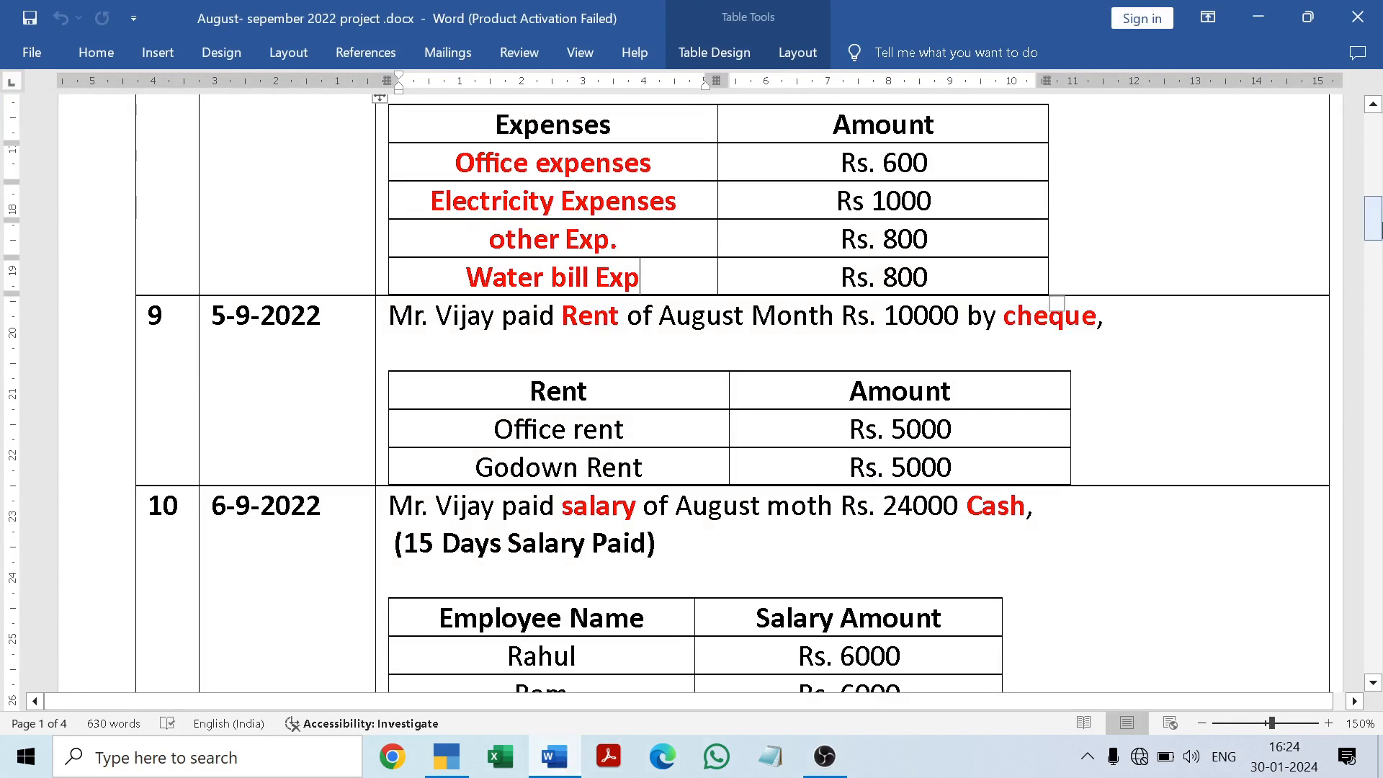
{"action": "left_click_drag", "start_coordinate": [1376, 229], "coordinate": [1374, 252]}
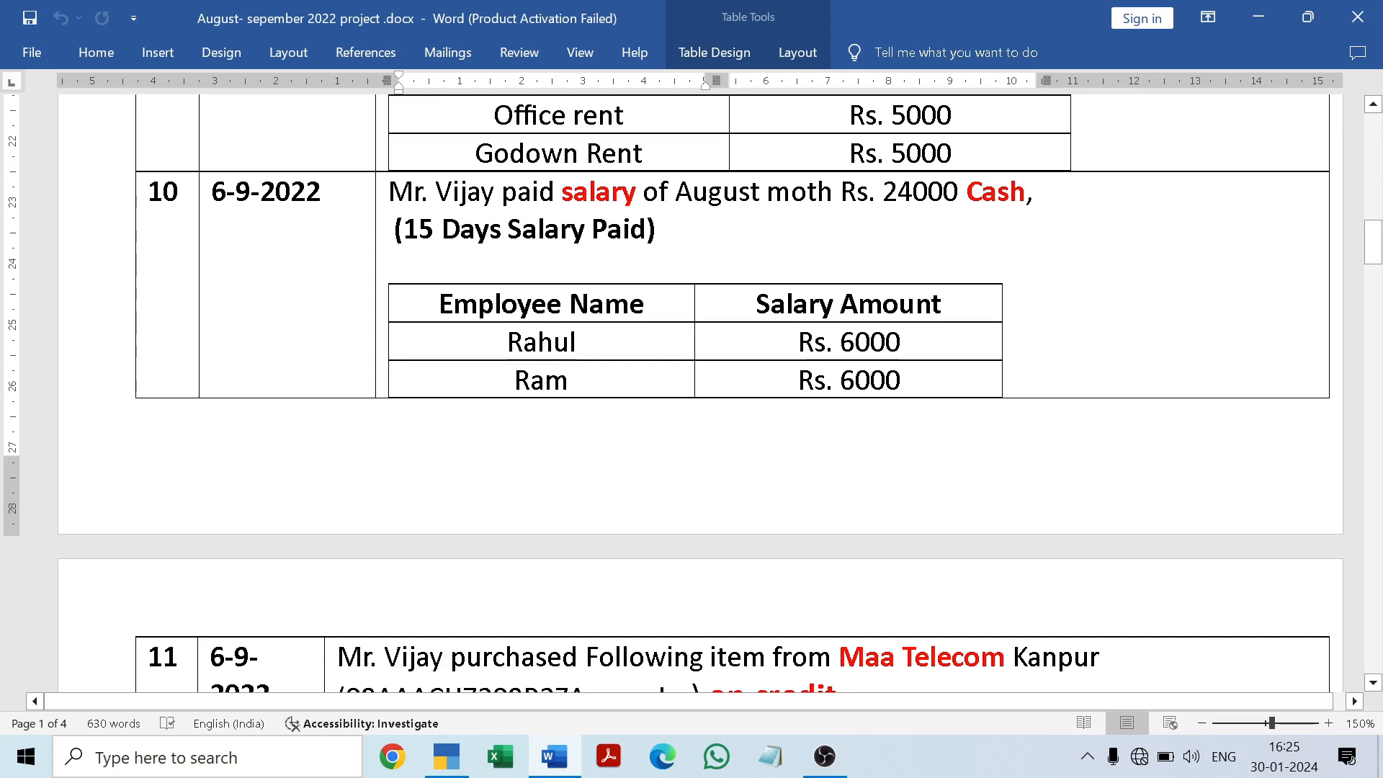
{"action": "left_click", "coordinate": [557, 757]}
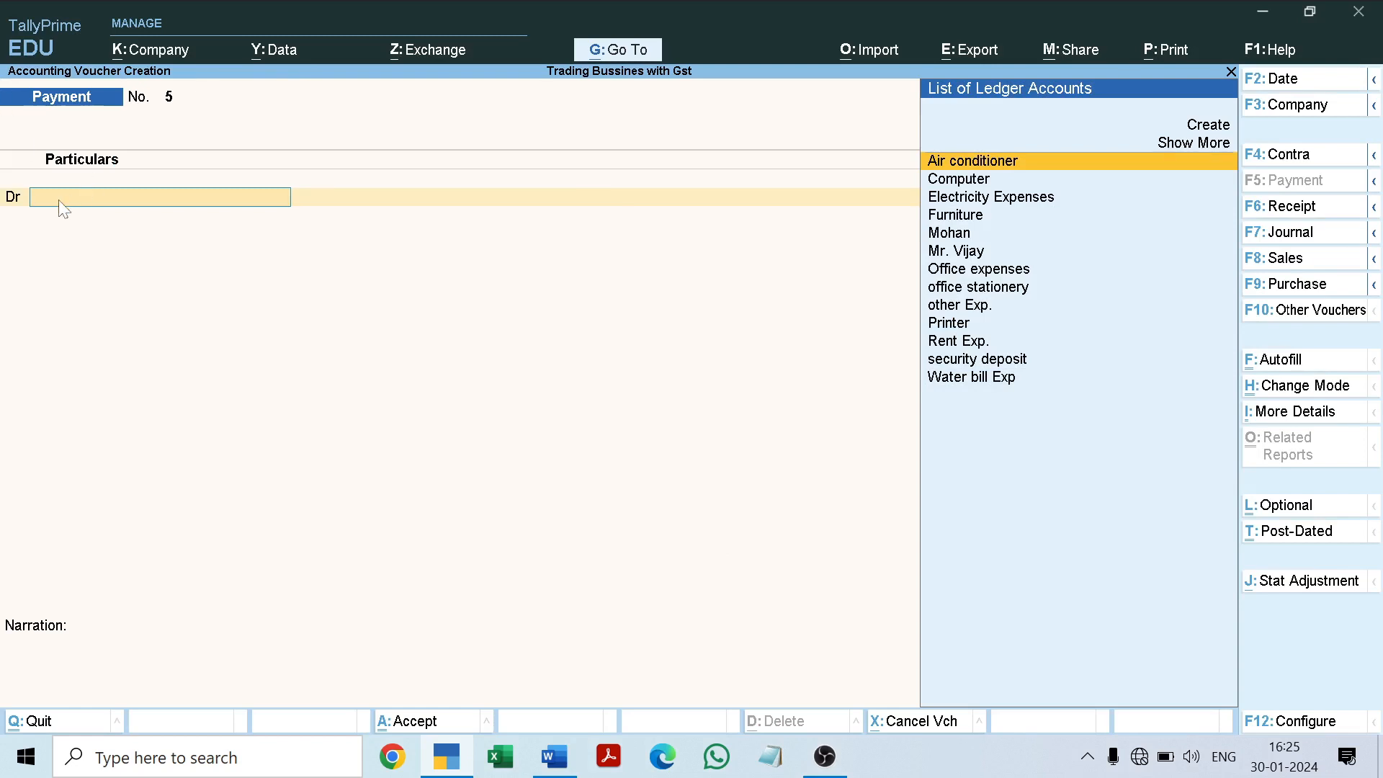
{"action": "key", "text": "Escape"}
{"action": "key", "text": "y"}
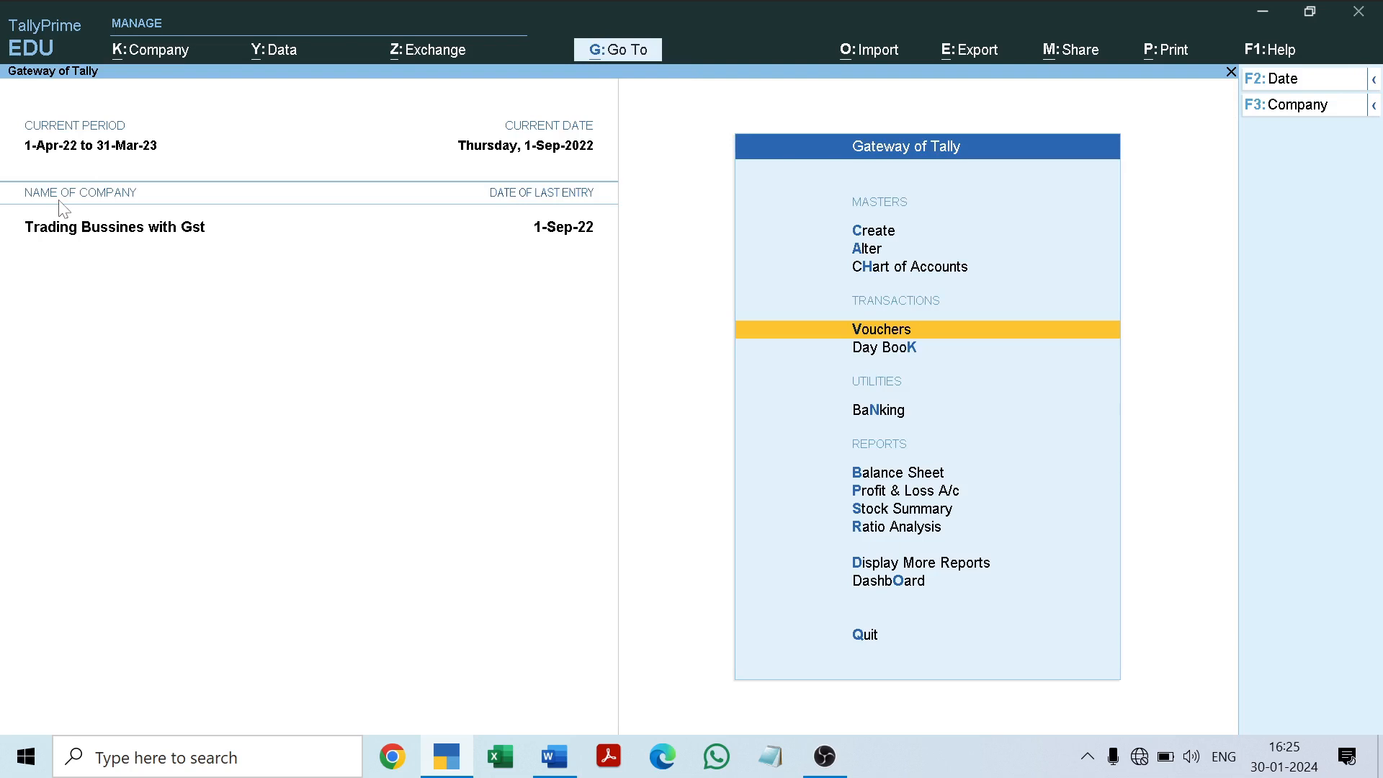
Step: Create a cost category named Salary that allocates revenue items but not non-revenue items, and leave the cost category form
{"action": "key", "text": "Up"}
{"action": "key", "text": "Up"}
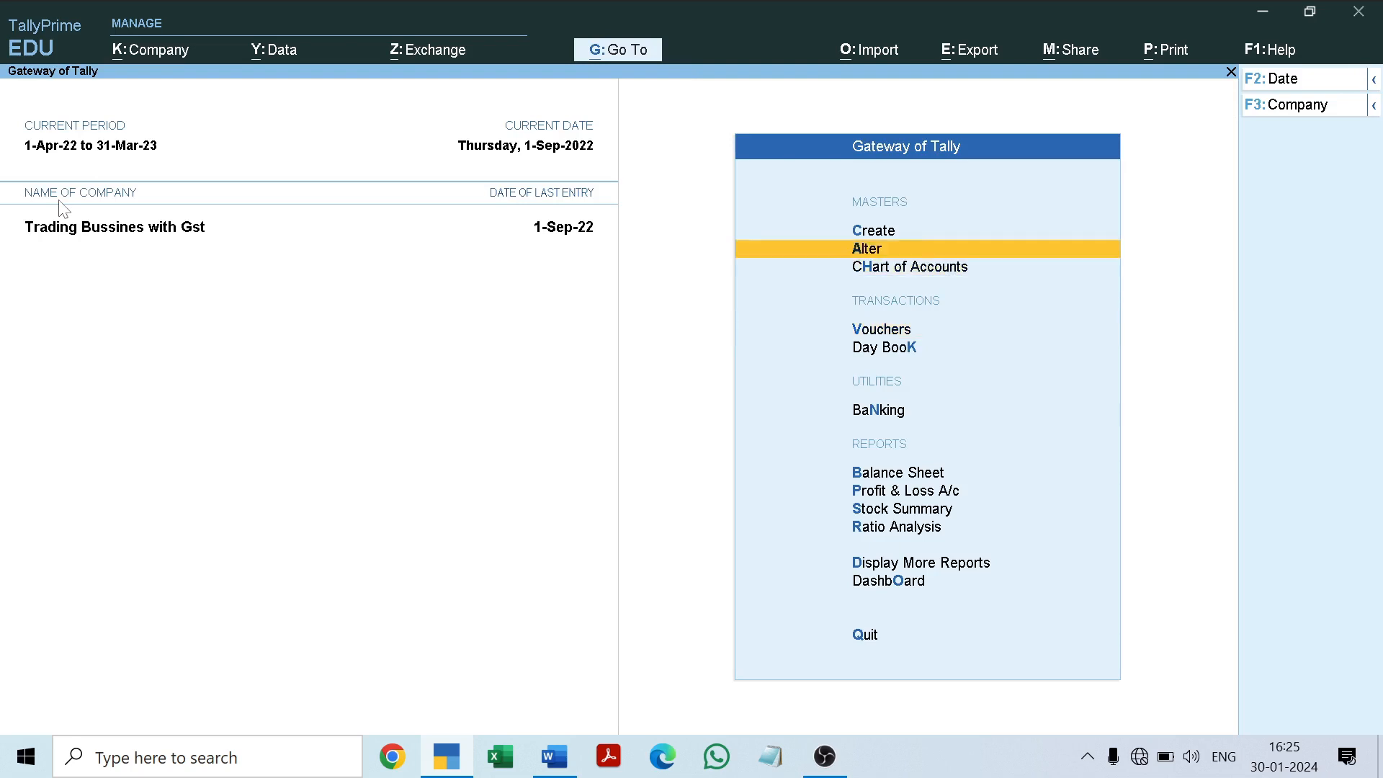
{"action": "key", "text": "Up"}
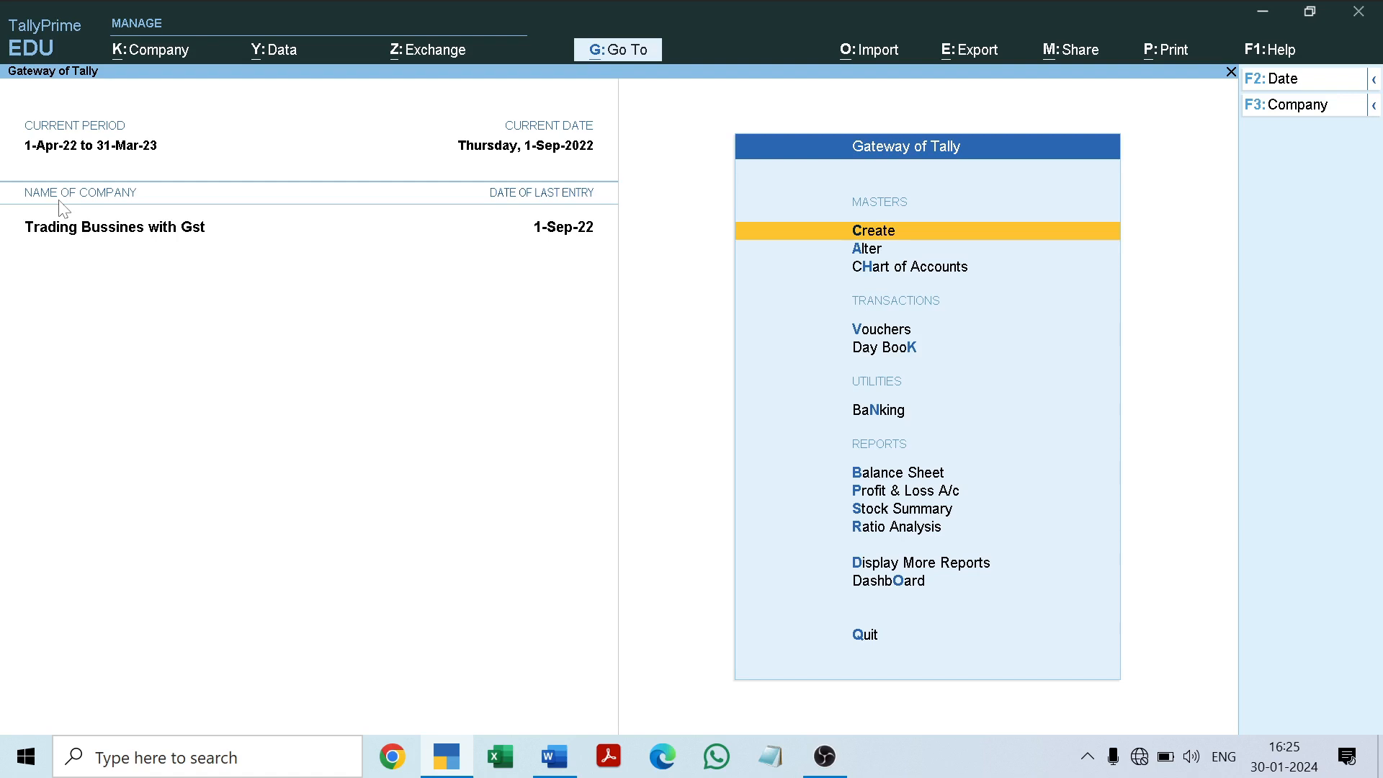
{"action": "key", "text": "Return"}
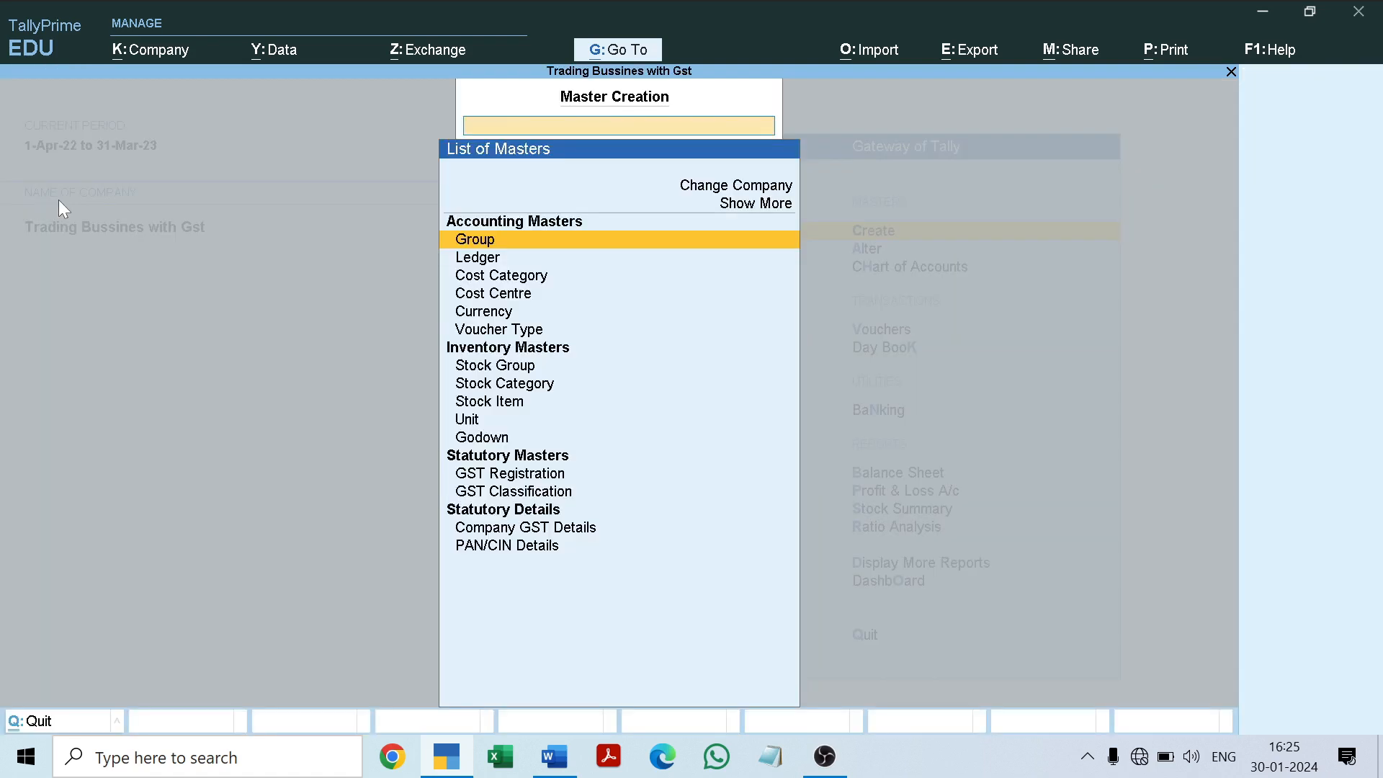
{"action": "key", "text": "Down"}
{"action": "key", "text": "Down"}
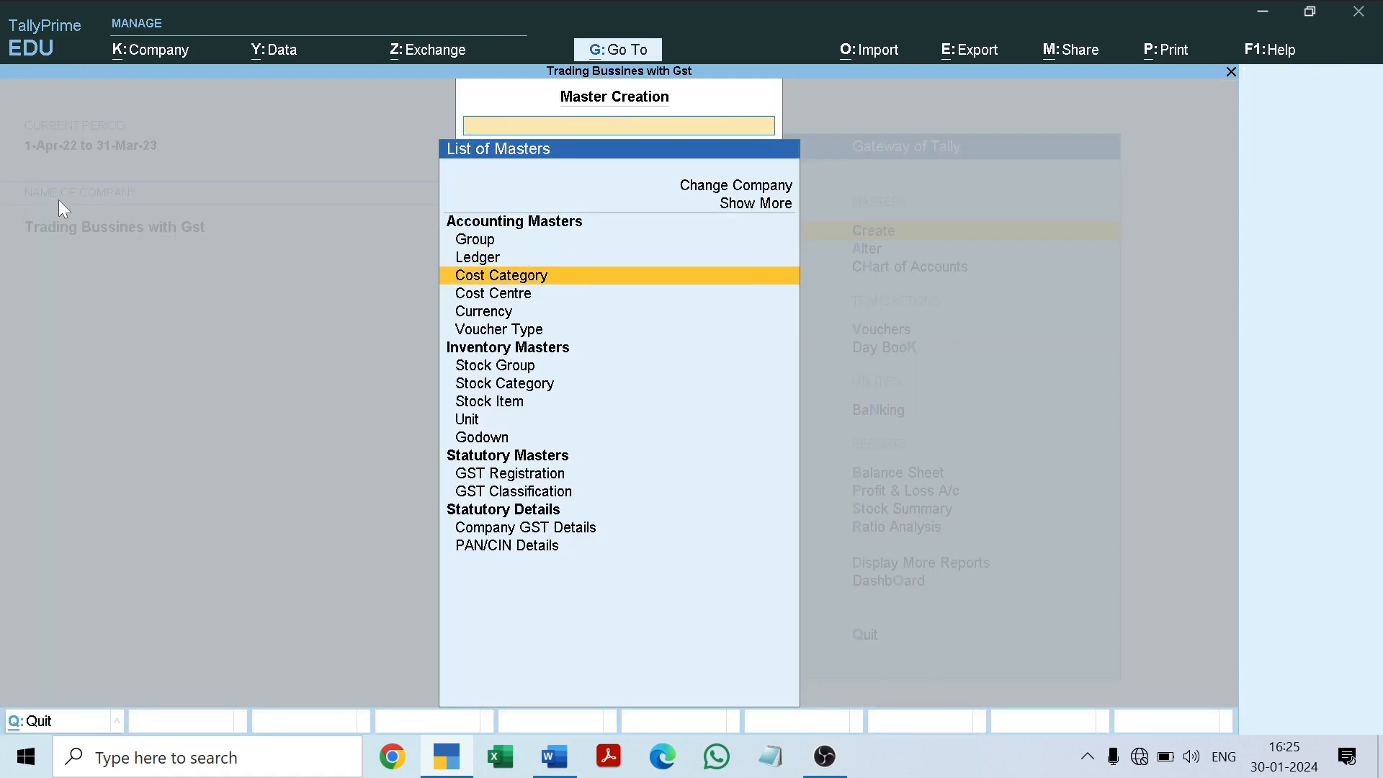
{"action": "key", "text": "Return"}
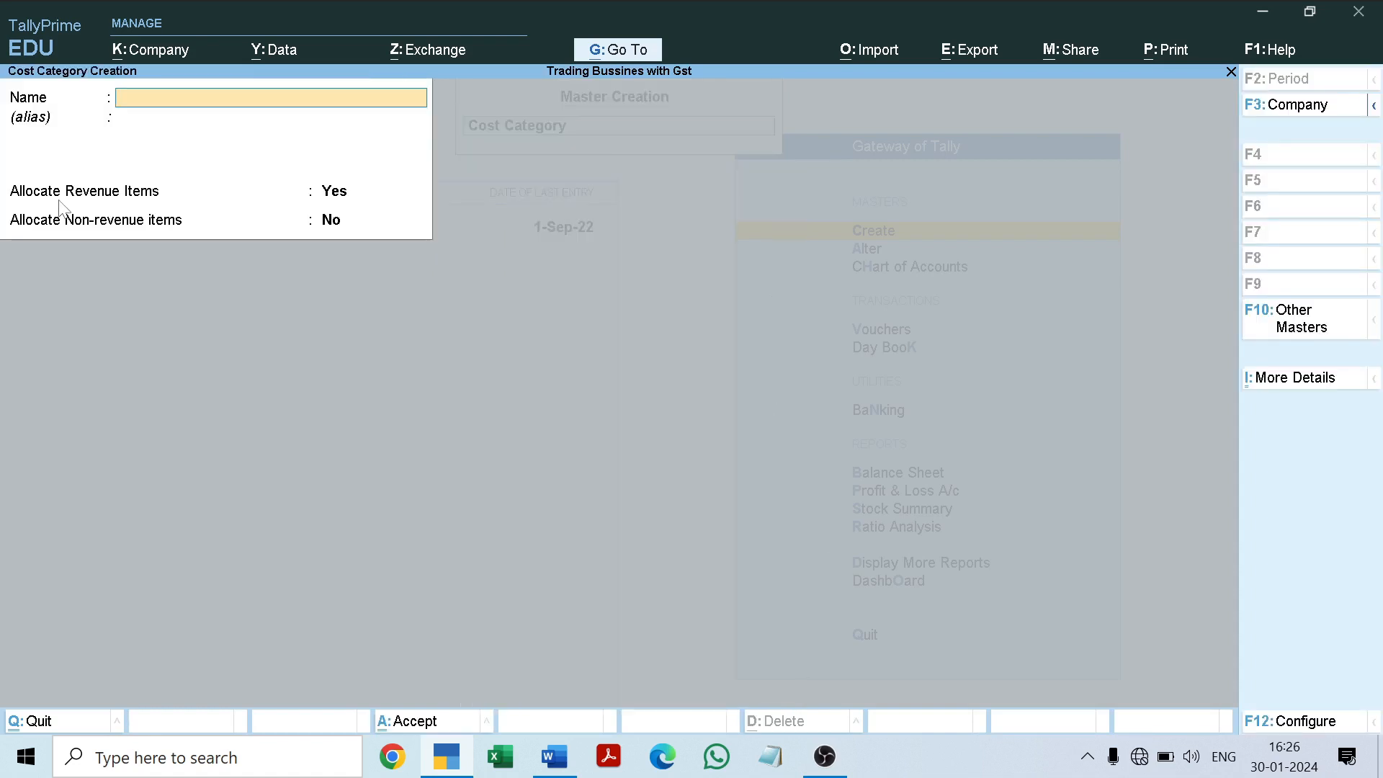
{"action": "type", "text": "Salary"}
{"action": "key", "text": "Return"}
{"action": "key", "text": "Return"}
{"action": "key", "text": "Return"}
{"action": "key", "text": "Return"}
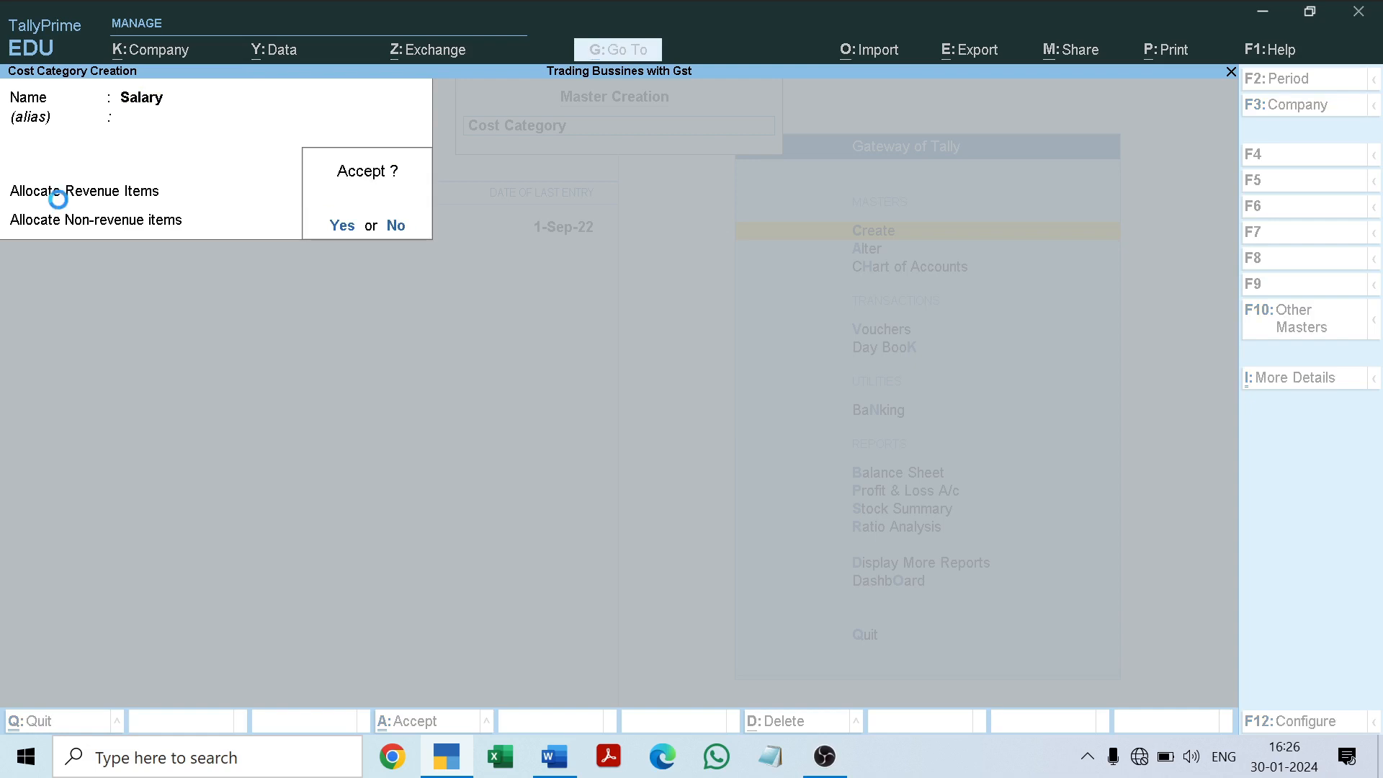
{"action": "key", "text": "Return"}
{"action": "key", "text": "Escape"}
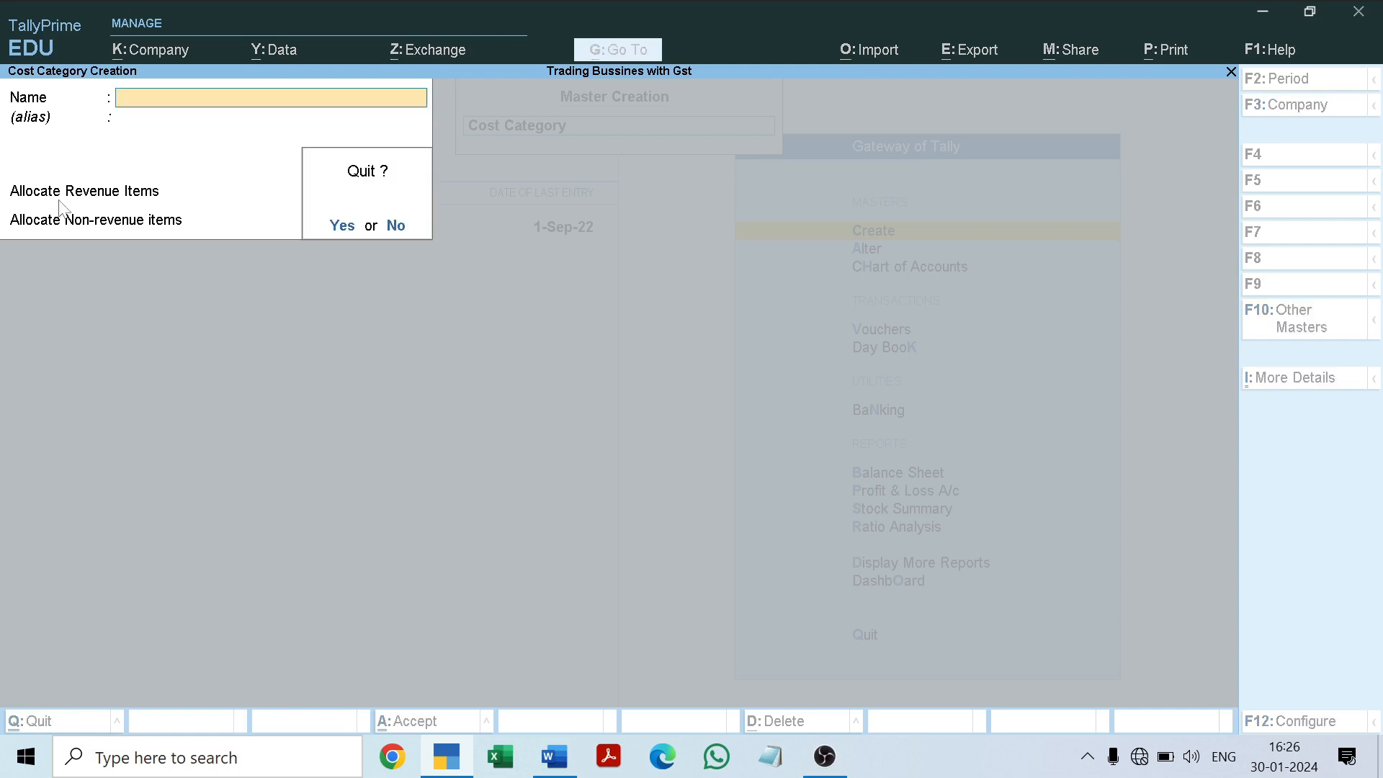
{"action": "key", "text": "Return"}
Step: Start a new cost centre and change its category to Salary
{"action": "key", "text": "Down"}
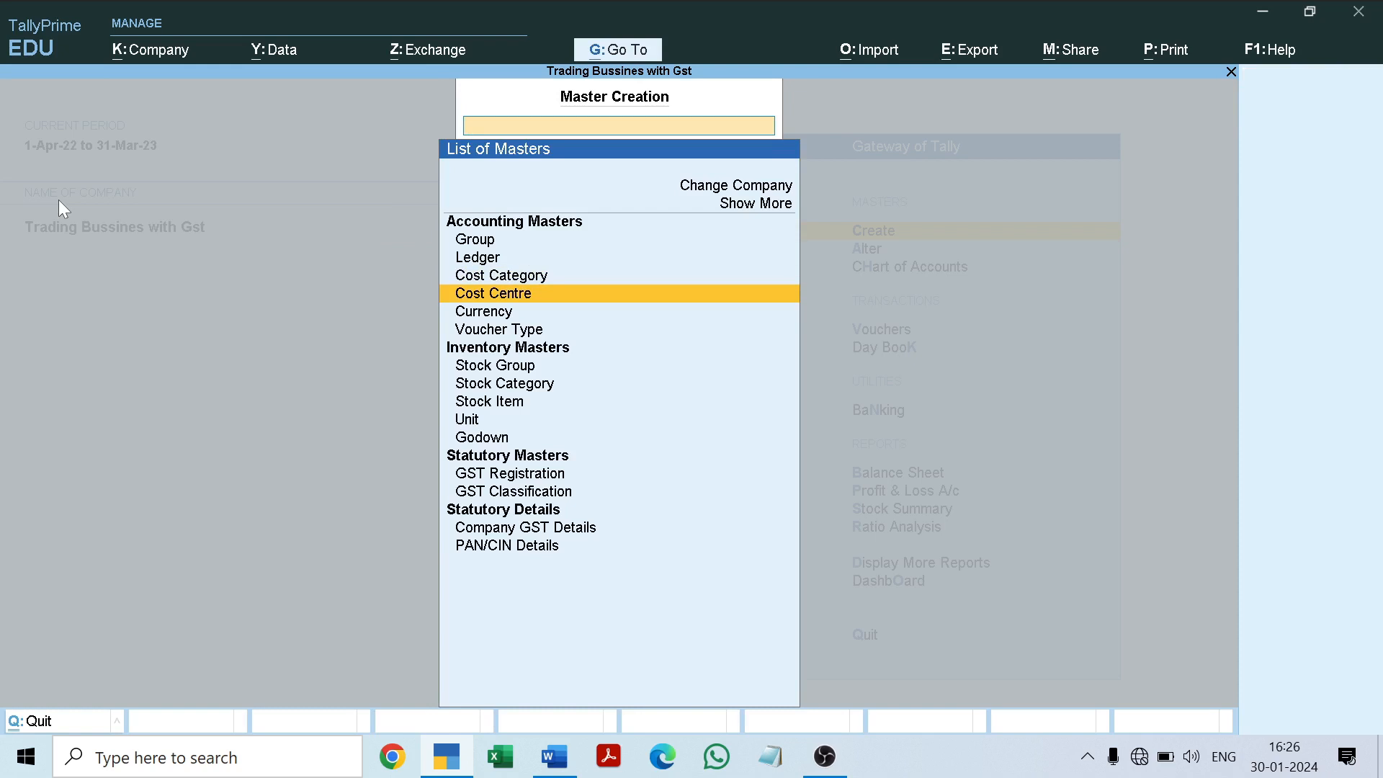
{"action": "key", "text": "Return"}
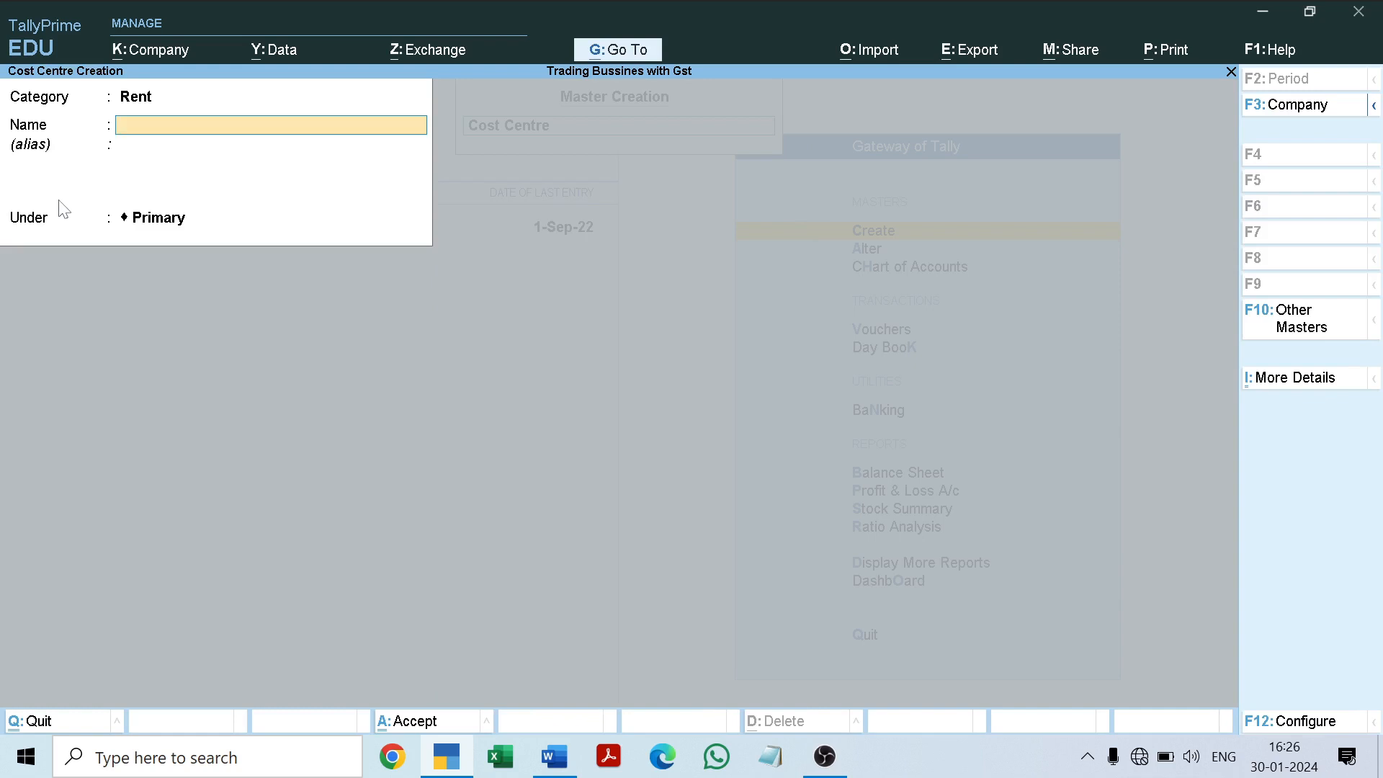
{"action": "key", "text": "BackSpace"}
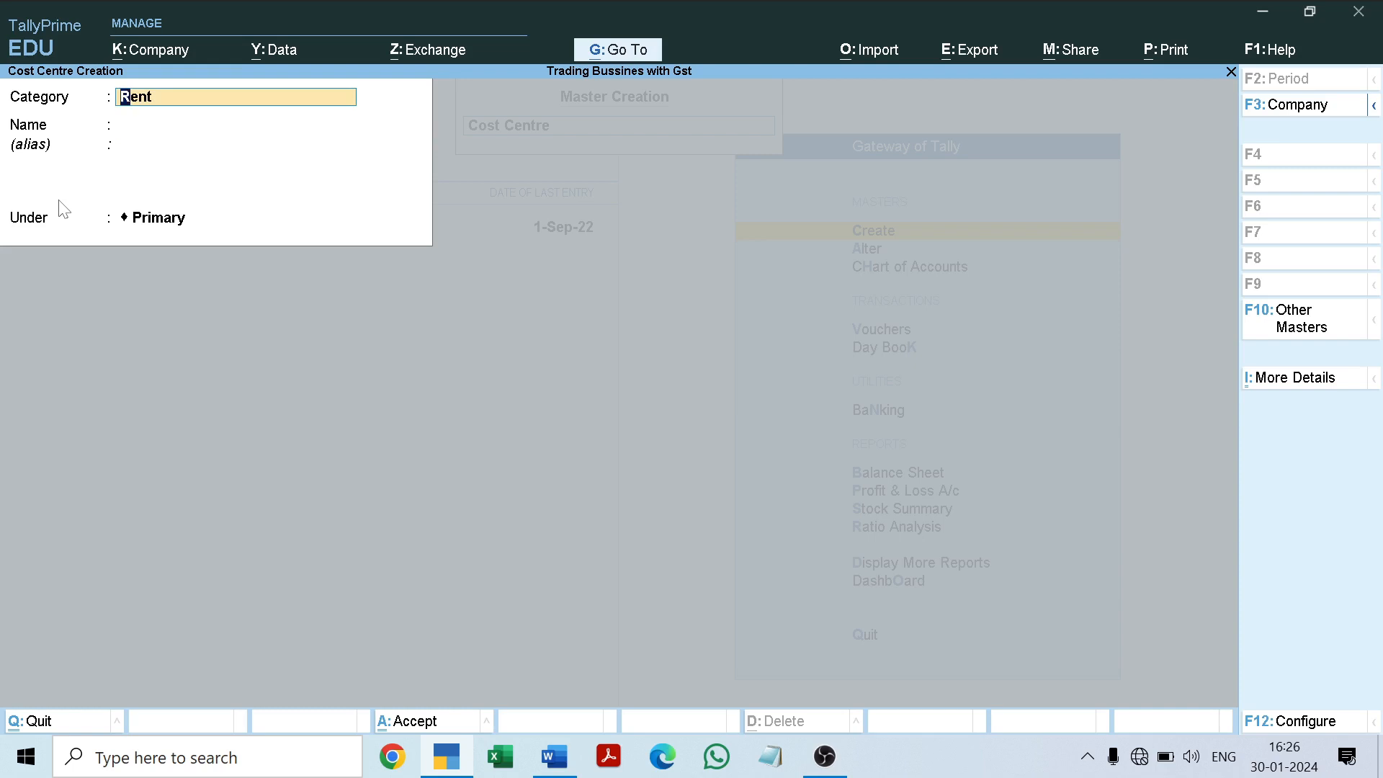
{"action": "key", "text": "BackSpace"}
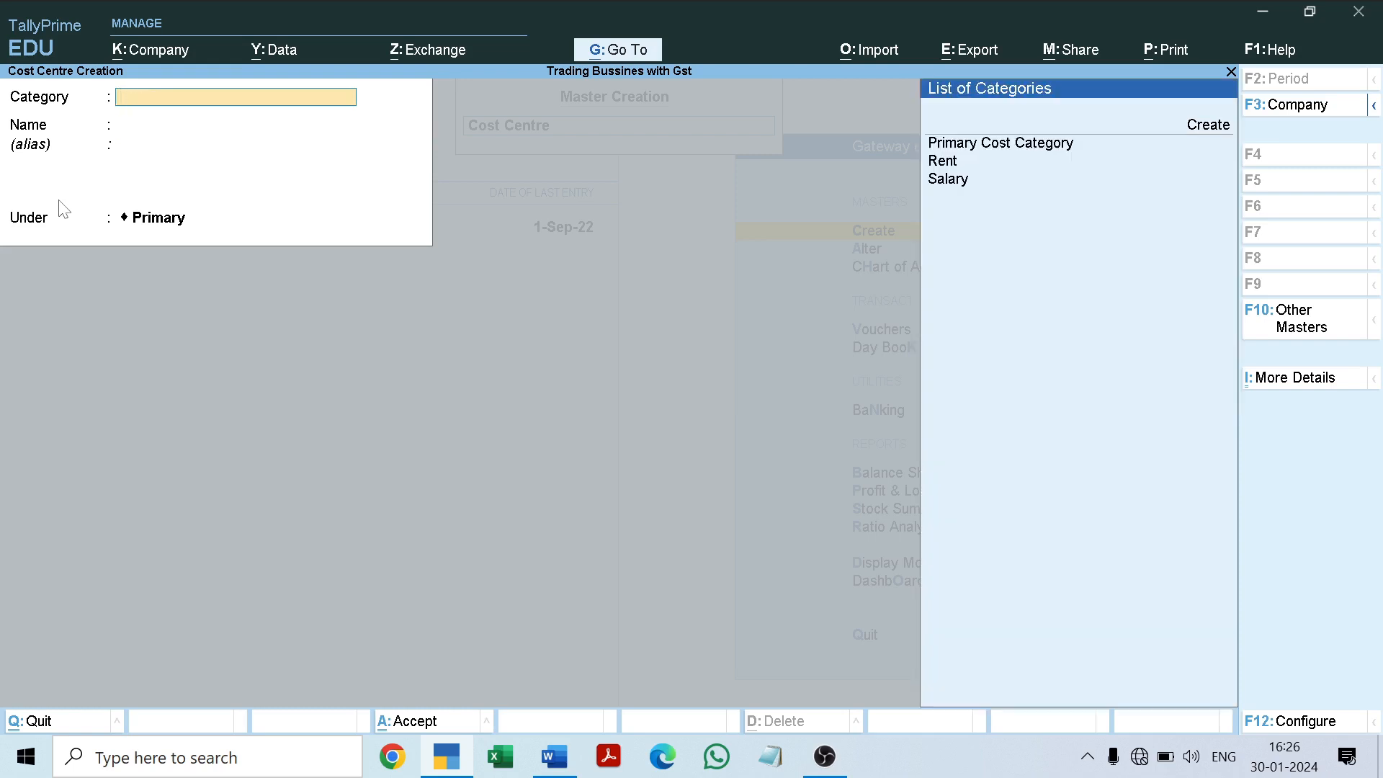
{"action": "key", "text": "Down"}
{"action": "key", "text": "Down"}
{"action": "key", "text": "Down"}
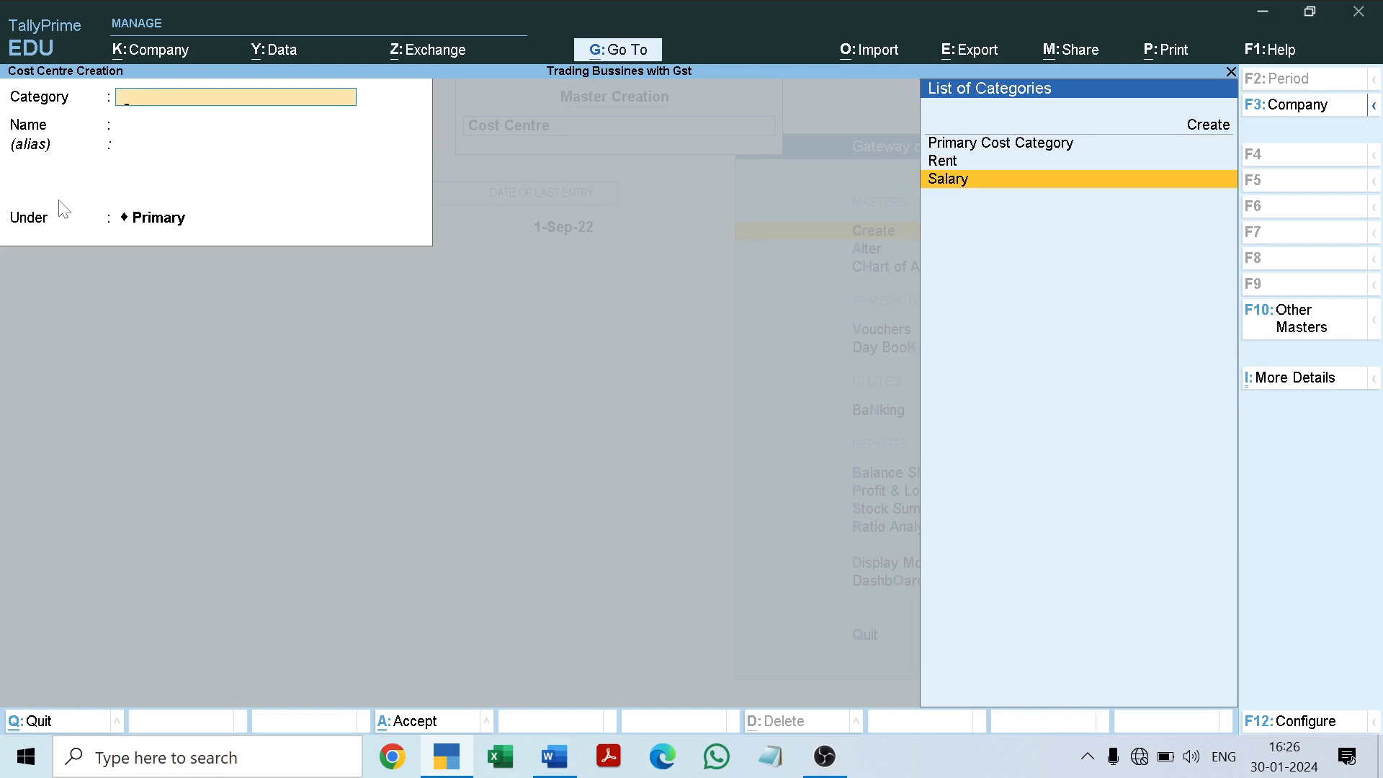
{"action": "key", "text": "Return"}
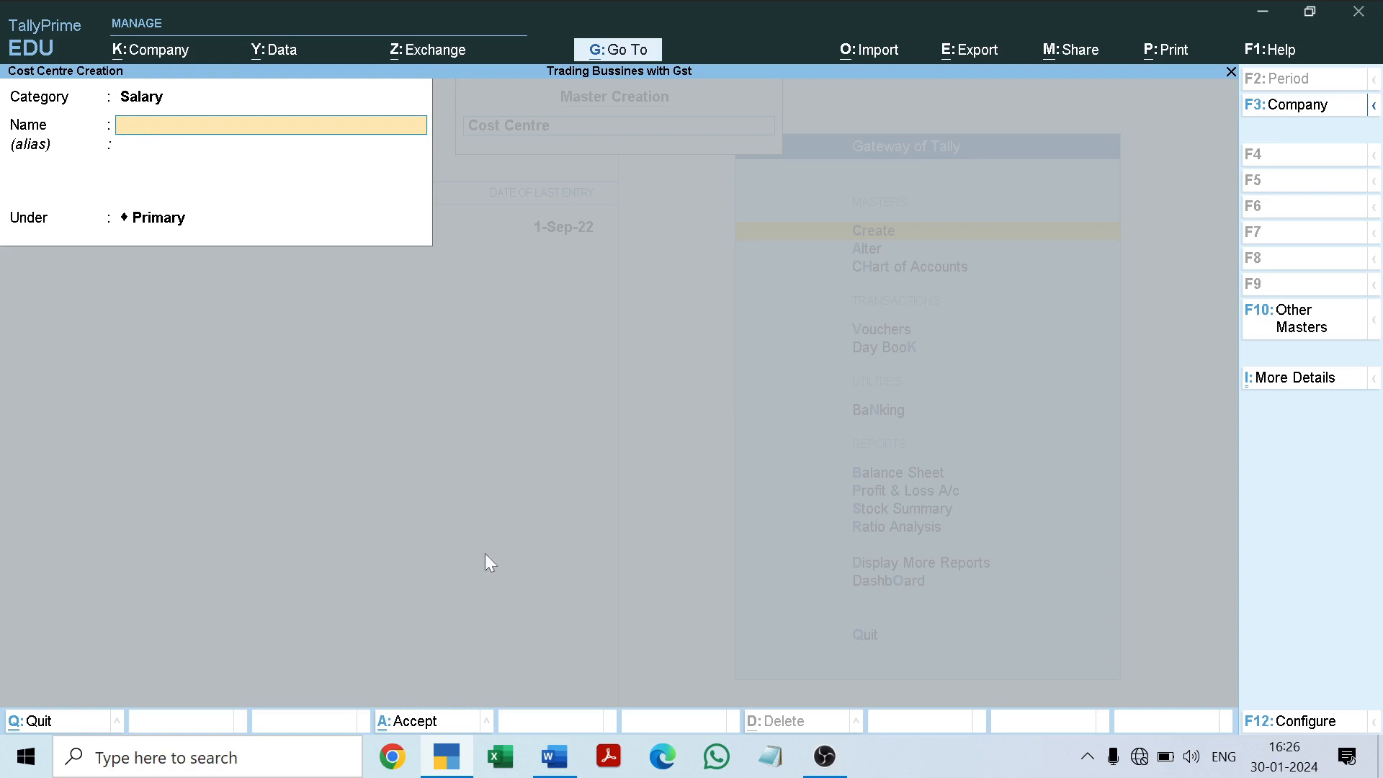
Step: Name the cost centre after the first employee in the Word document's 6-9-2022 salary table, keep it under Primary and save it
{"action": "left_click", "coordinate": [550, 740]}
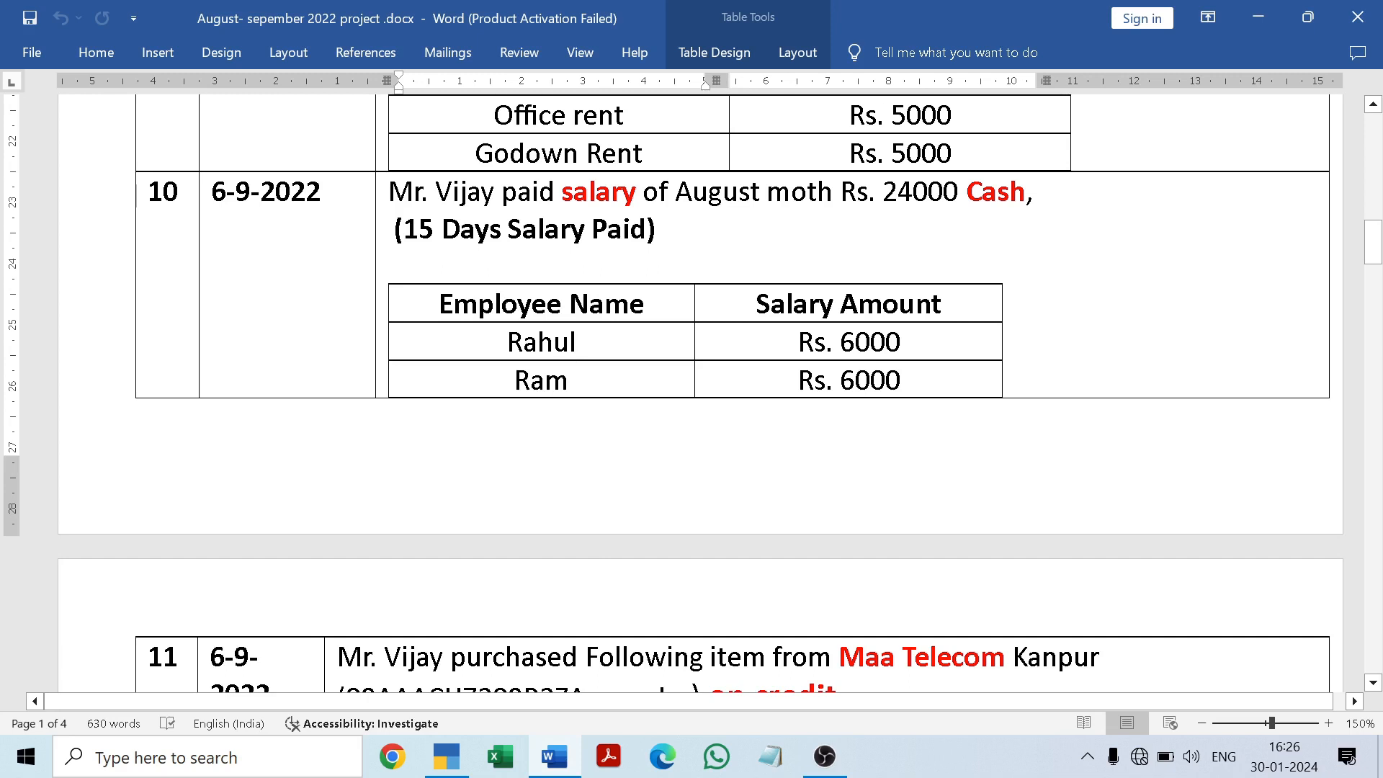
{"action": "key", "text": "alt+Tab"}
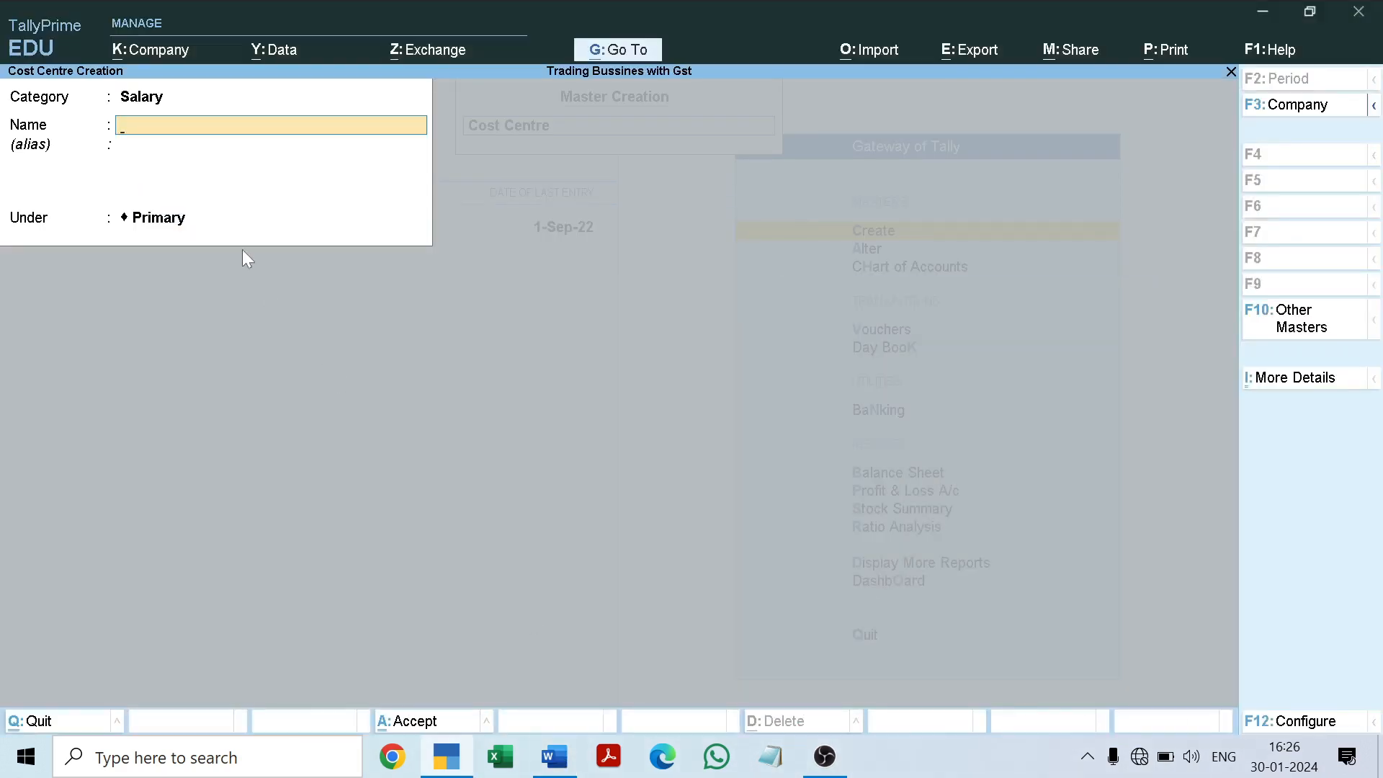
{"action": "type", "text": "Rahul"}
{"action": "key", "text": "Return"}
{"action": "key", "text": "Return"}
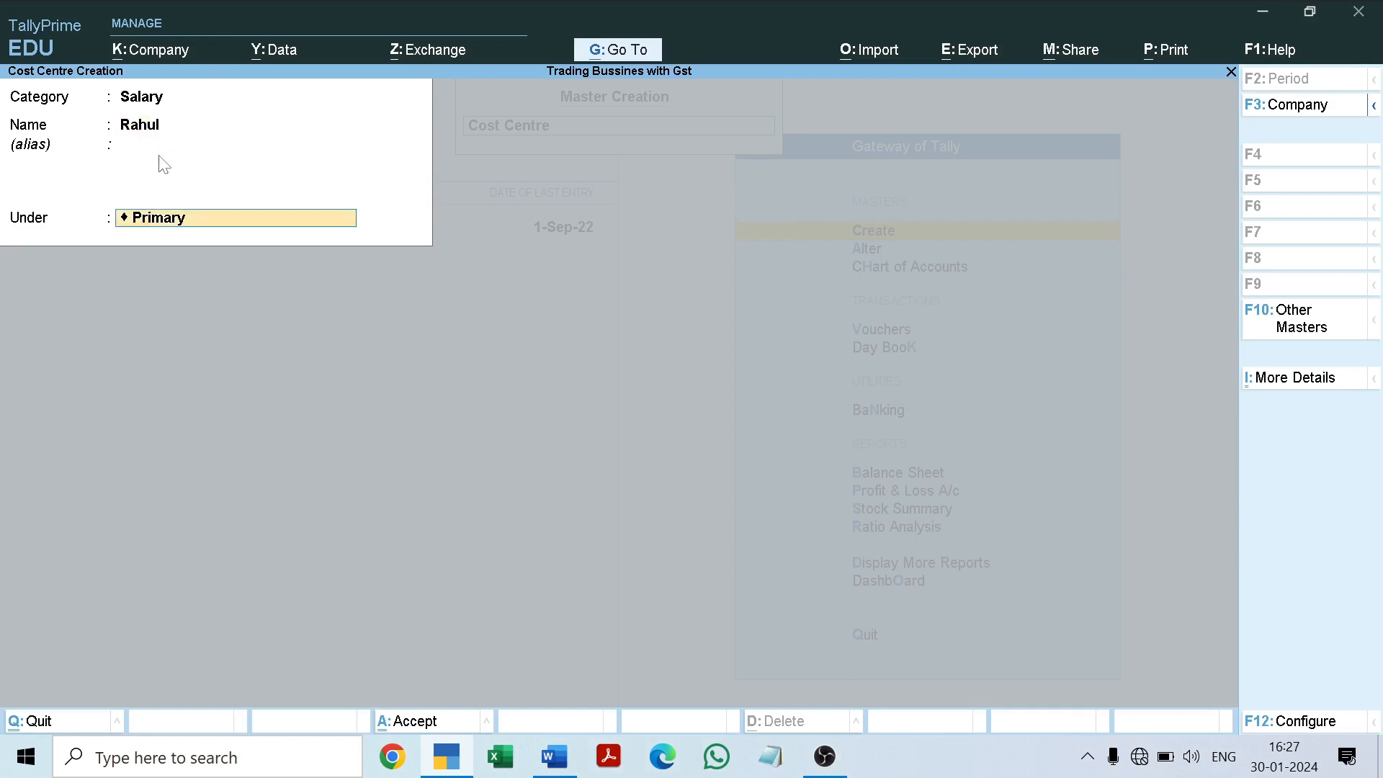
{"action": "key", "text": "Return"}
Step: Save another Salary cost centre under Primary with the second employee's name, and leave the cost centre form
{"action": "key", "text": "Return"}
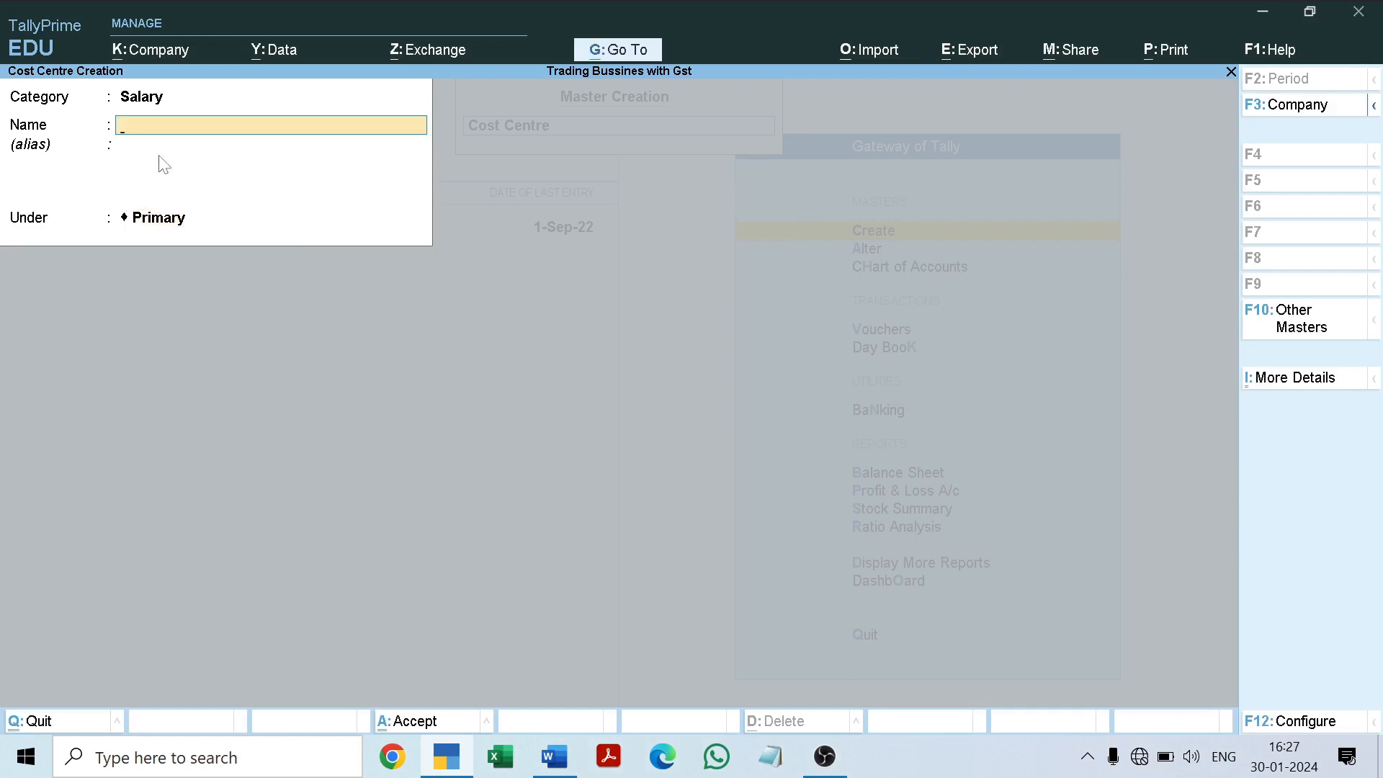
{"action": "type", "text": "Ram"}
{"action": "key", "text": "Return"}
{"action": "key", "text": "Return"}
{"action": "key", "text": "Return"}
{"action": "key", "text": "Return"}
{"action": "key", "text": "Escape"}
{"action": "key", "text": "Return"}
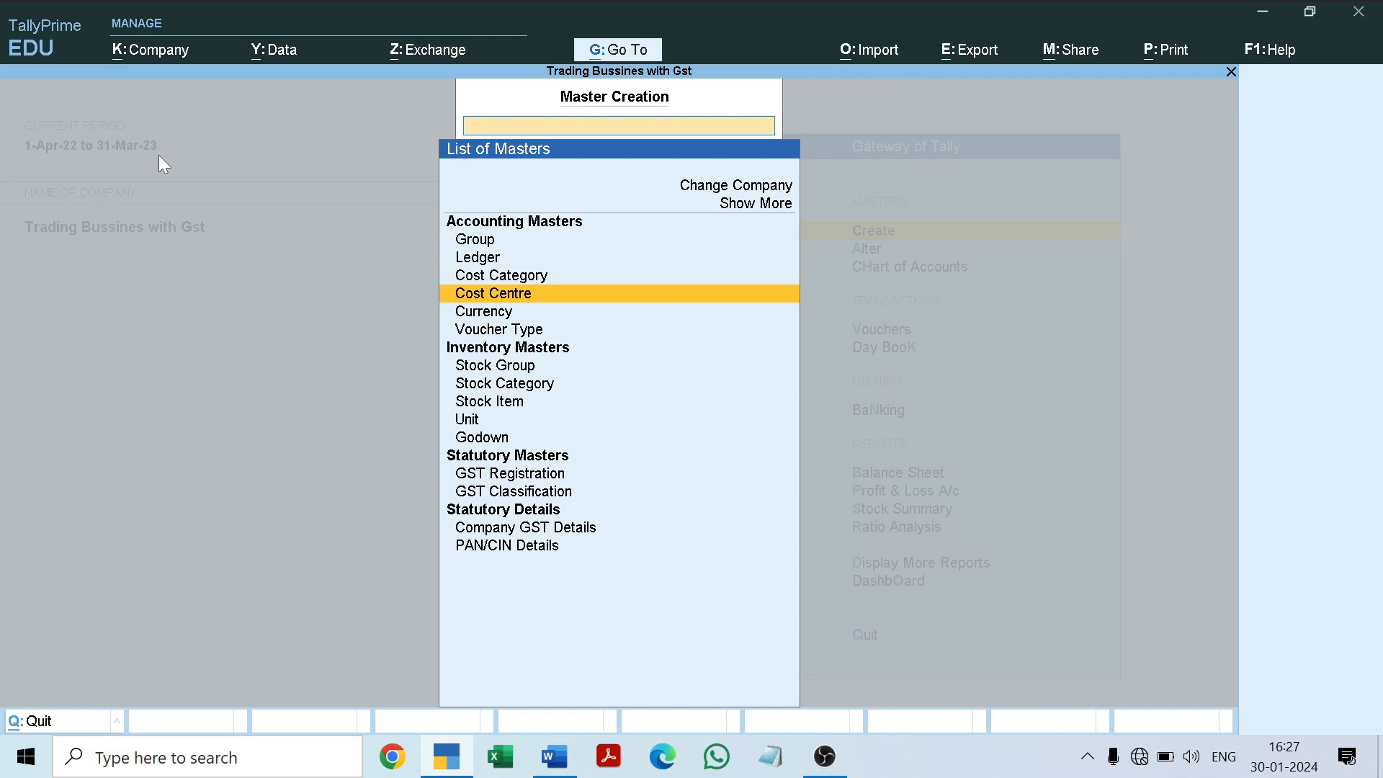
Step: Review the existing cost categories and cost centres in the master alteration lists, then return to the Gateway of Tally
{"action": "key", "text": "Escape"}
{"action": "key", "text": "Down"}
{"action": "key", "text": "Return"}
{"action": "key", "text": "Down"}
{"action": "key", "text": "Down"}
{"action": "key", "text": "Return"}
{"action": "key", "text": "Down"}
{"action": "key", "text": "Down"}
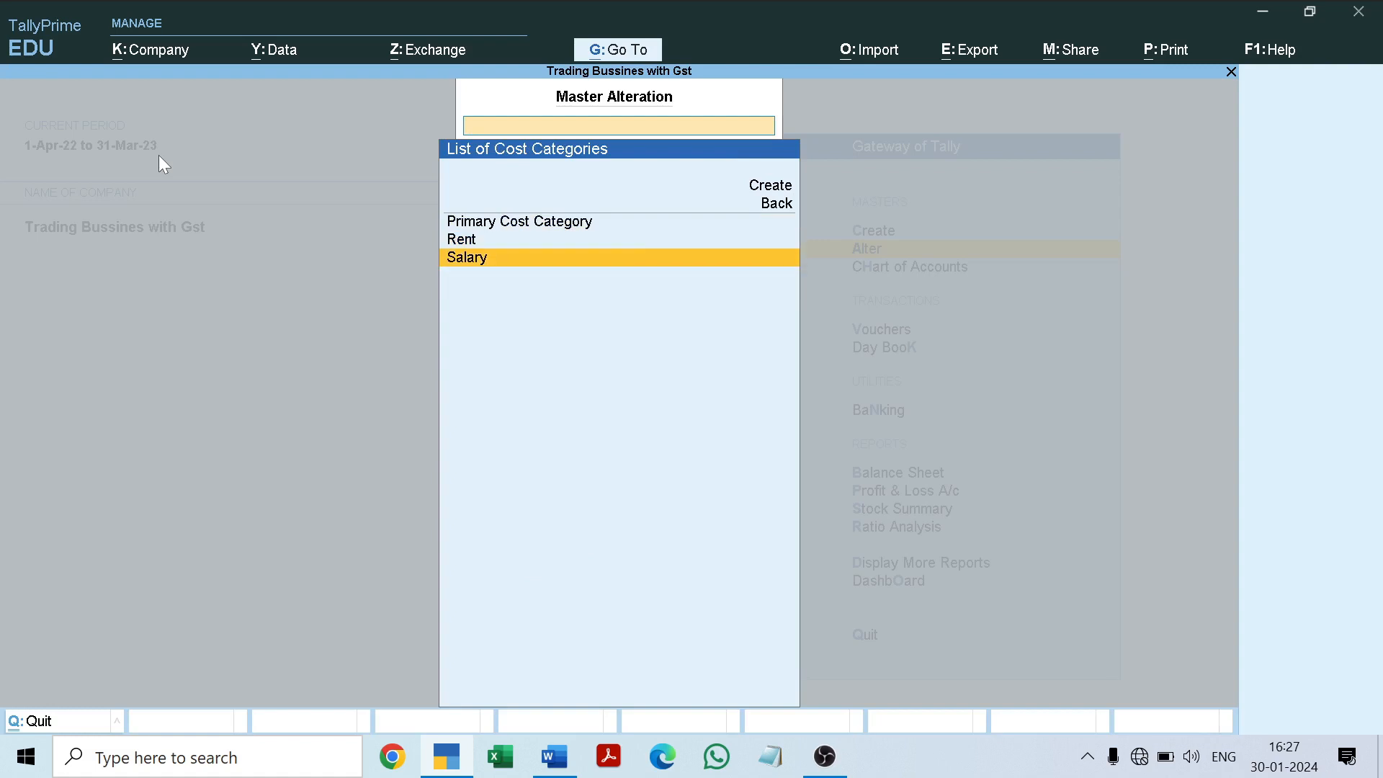
{"action": "key", "text": "BackSpace"}
{"action": "key", "text": "Down"}
{"action": "key", "text": "Return"}
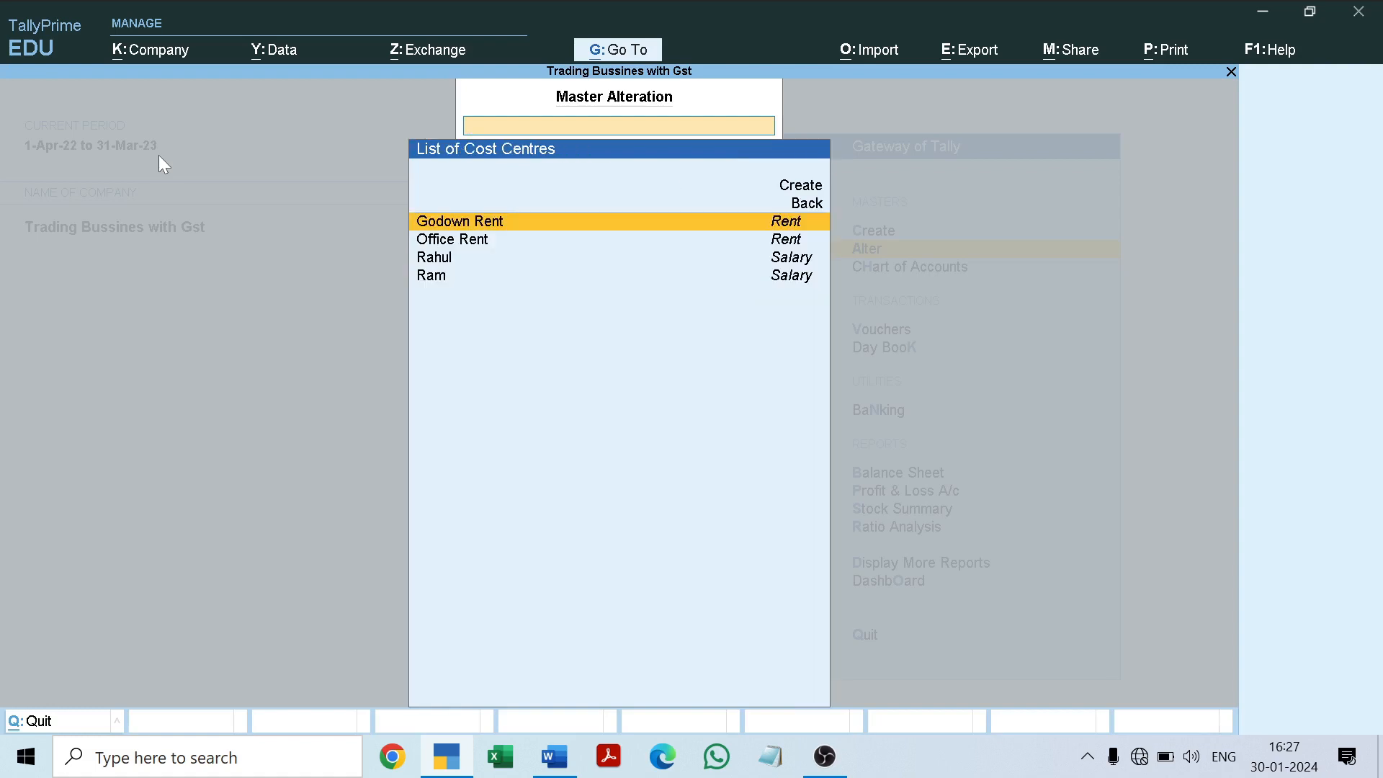
{"action": "key", "text": "Down"}
{"action": "key", "text": "Down"}
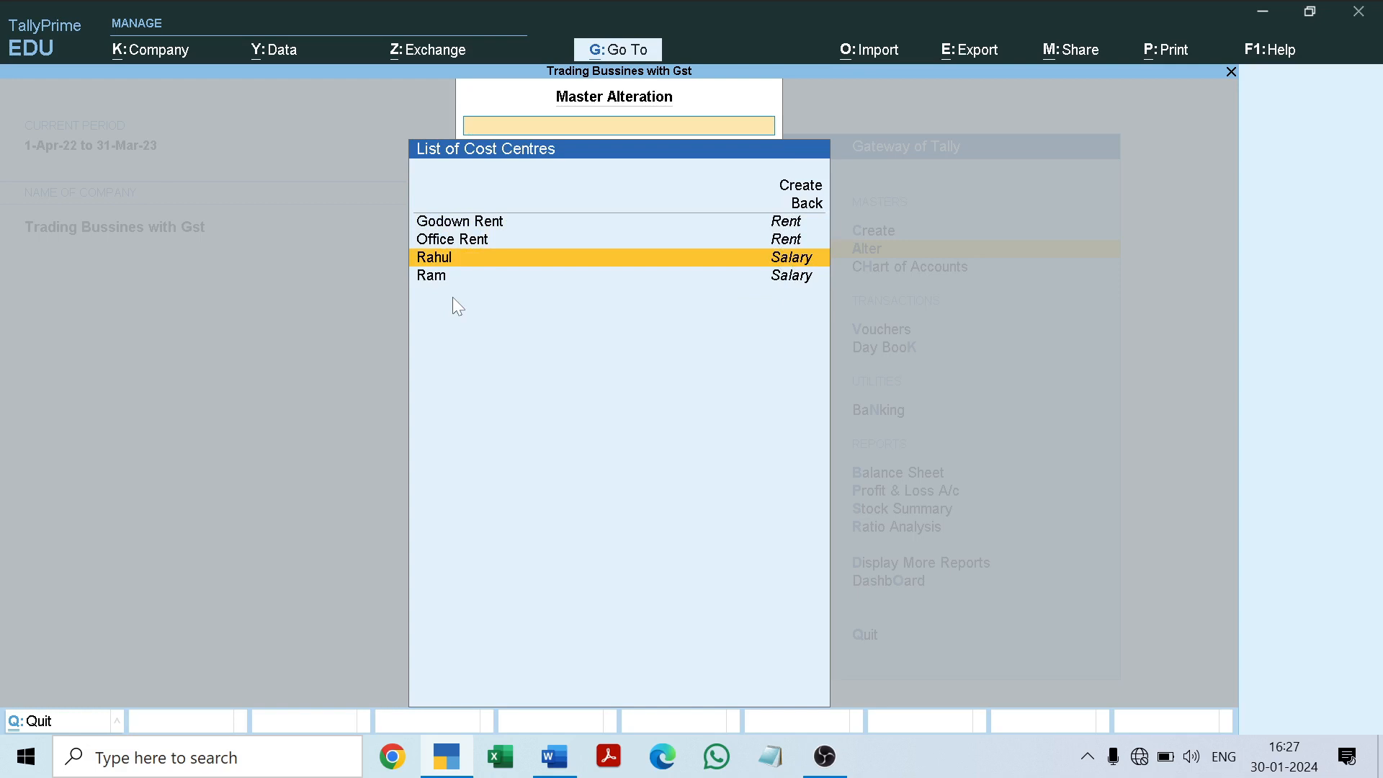
{"action": "key", "text": "Escape"}
{"action": "key", "text": "Escape"}
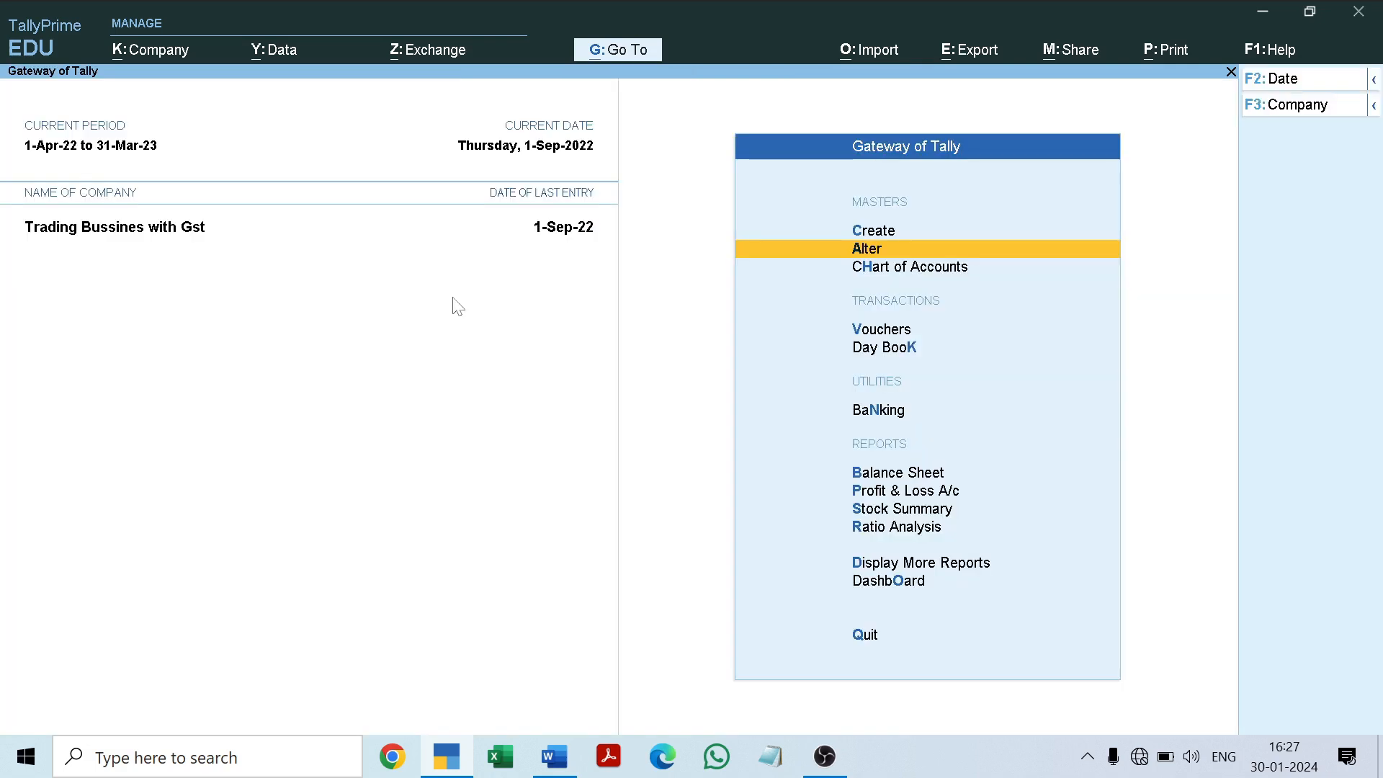
Step: Open a new payment voucher and check the 6-9-2022 salary transaction in the Word project document
{"action": "key", "text": "Down"}
{"action": "key", "text": "Down"}
{"action": "key", "text": "Down"}
{"action": "key", "text": "Up"}
{"action": "key", "text": "Return"}
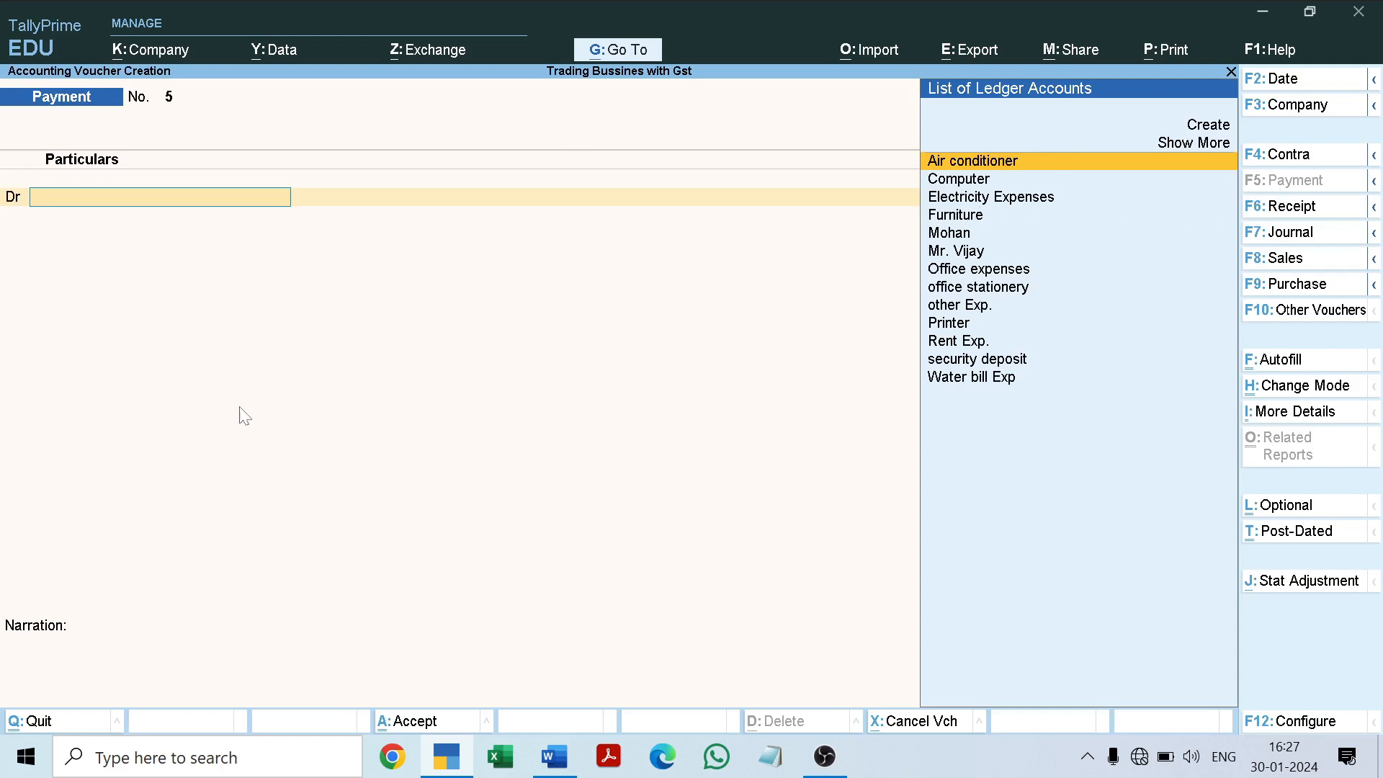
{"action": "left_click", "coordinate": [561, 756]}
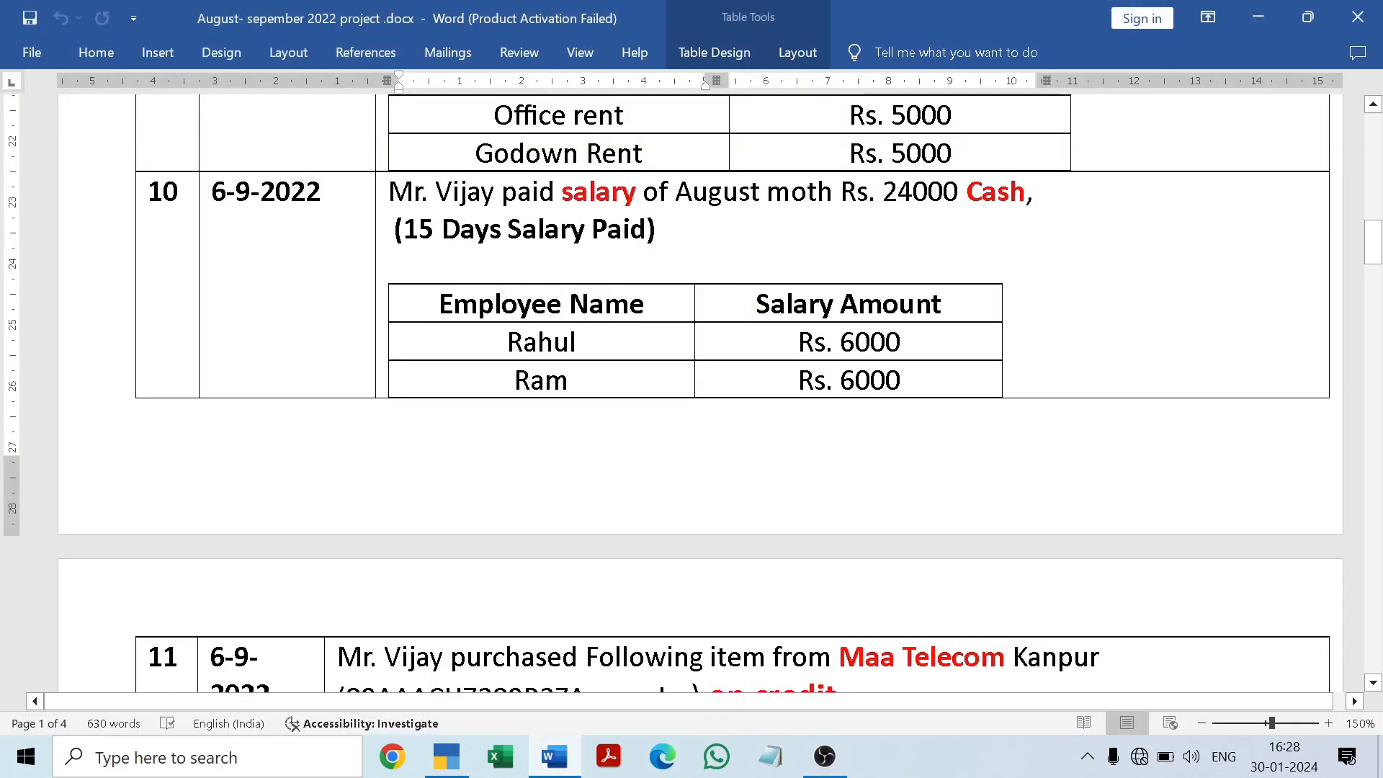
{"action": "left_click", "coordinate": [560, 757]}
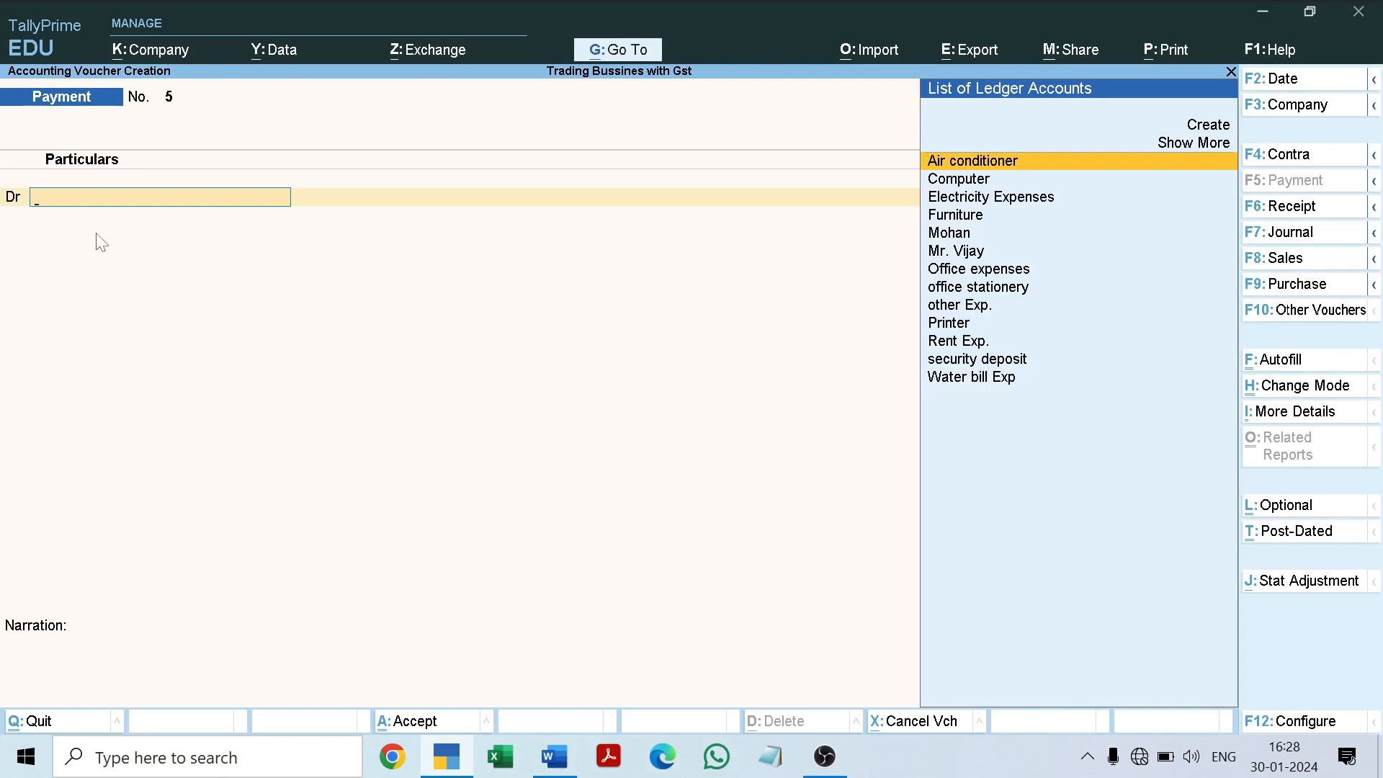
Step: Start a ledger named Salary Exp. from the voucher, under Indirect Expenses with cost centres applicable
{"action": "key", "text": "alt"}
{"action": "key", "text": "alt+c"}
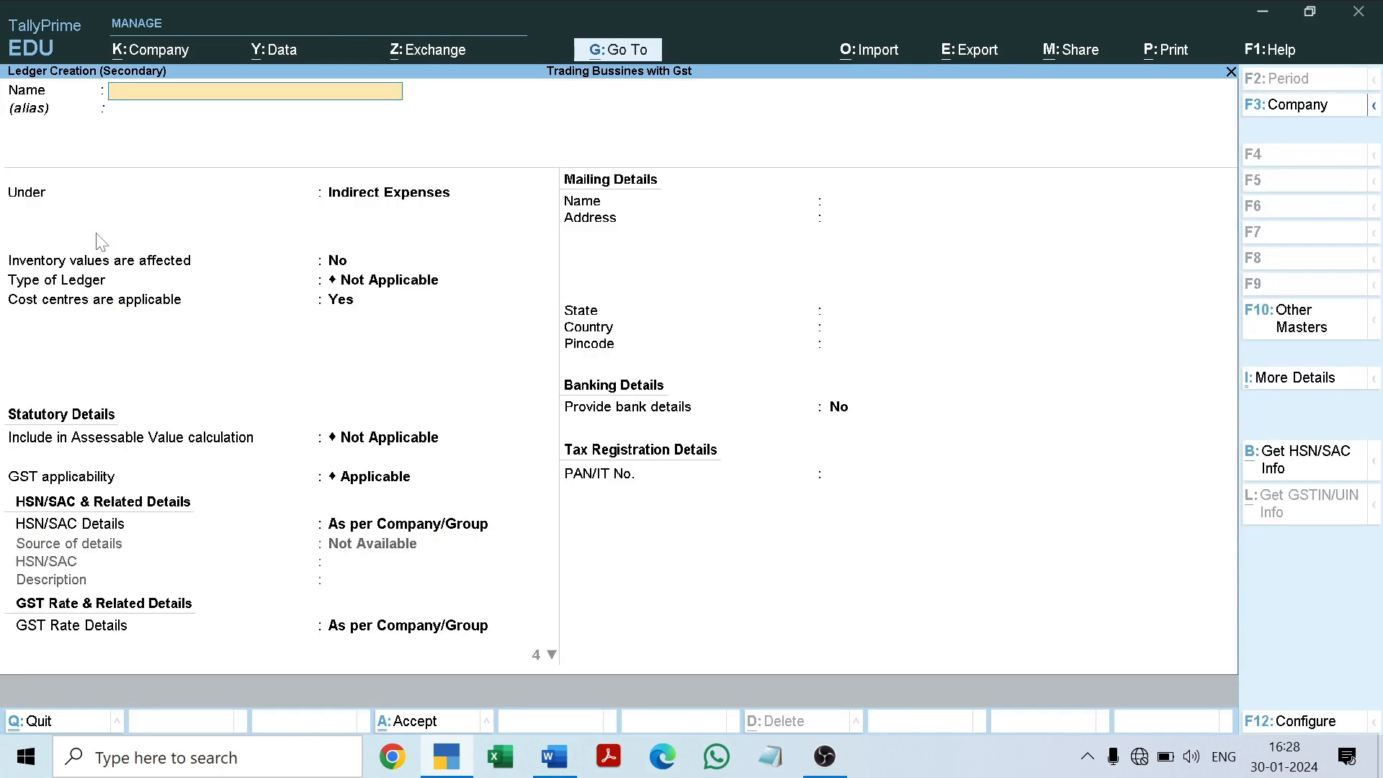
{"action": "type", "text": "Salary Exp"}
{"action": "key", "text": "Return"}
{"action": "key", "text": "Return"}
{"action": "key", "text": "Return"}
{"action": "key", "text": "Return"}
{"action": "key", "text": "Return"}
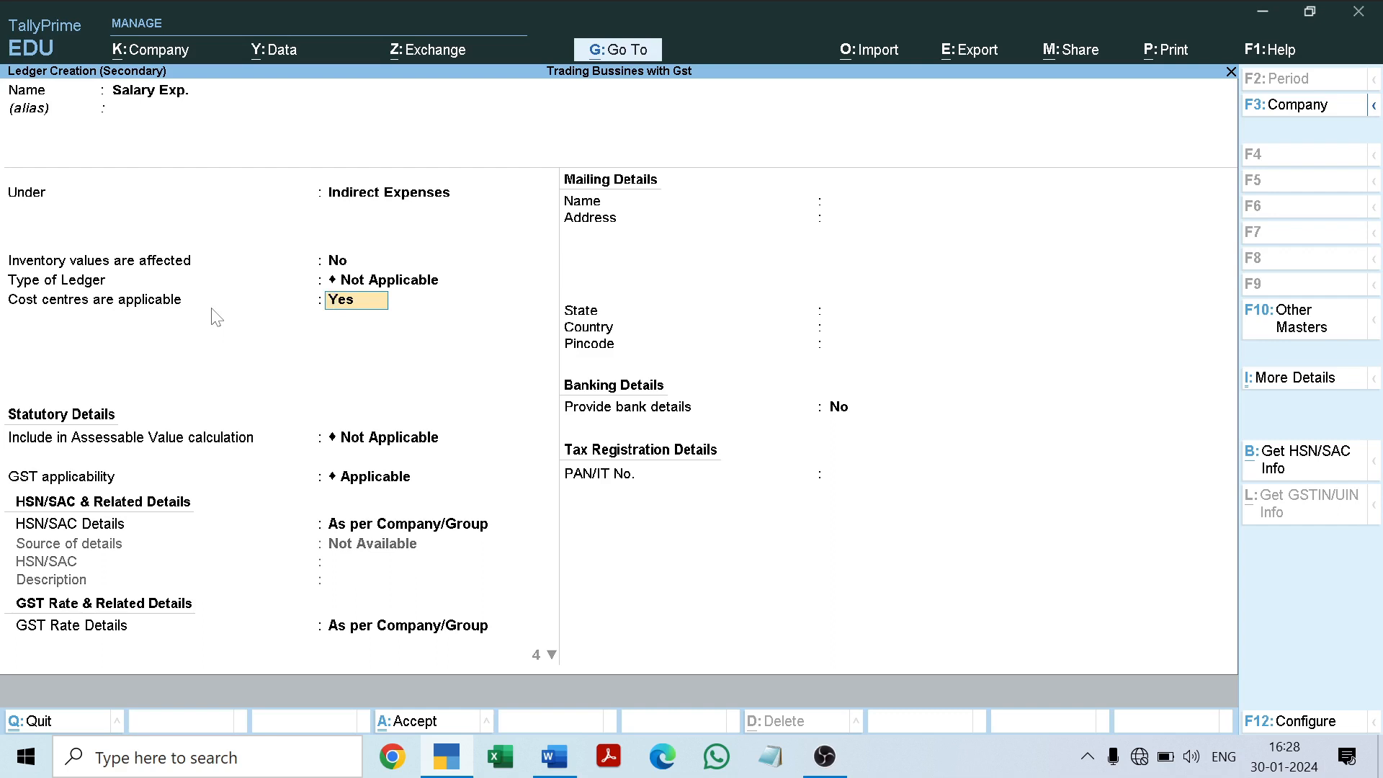
{"action": "key", "text": "Return"}
{"action": "key", "text": "Return"}
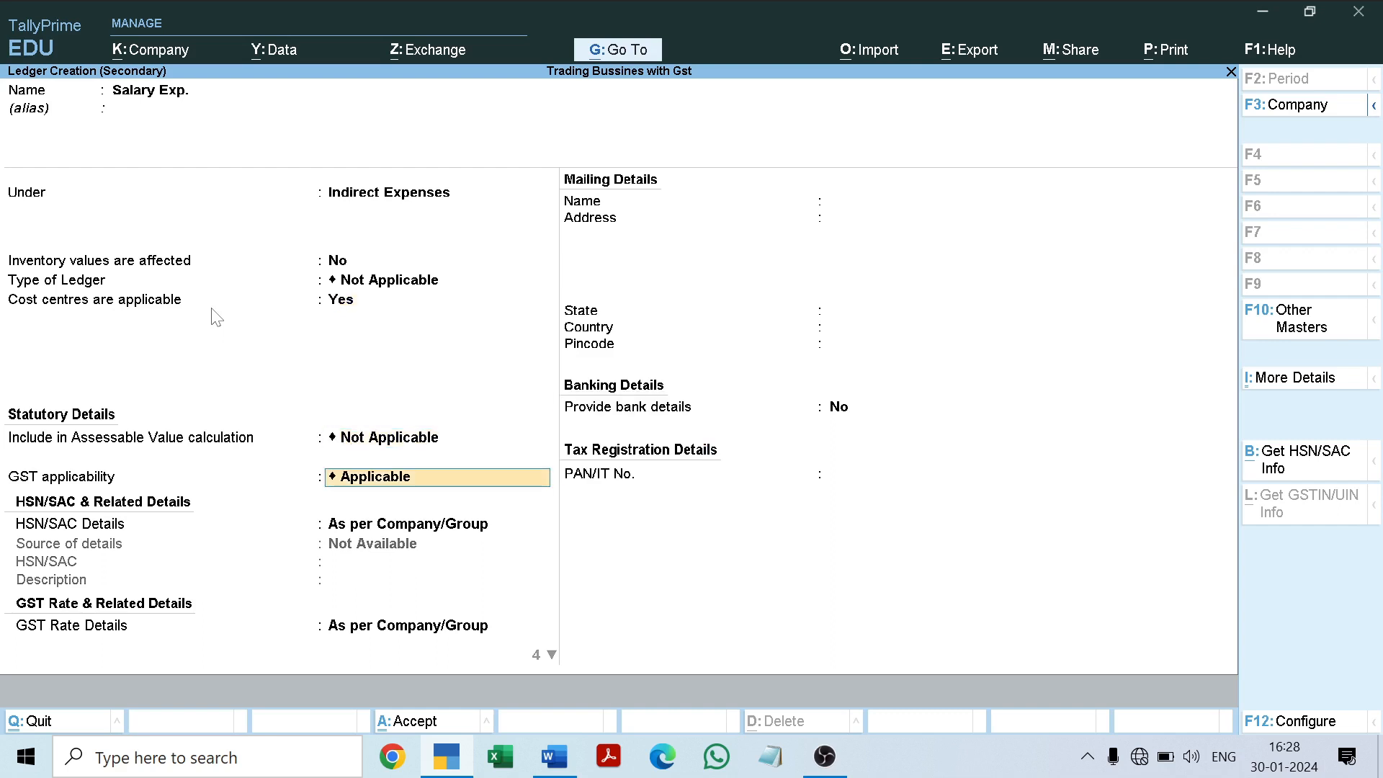
Step: Set the Salary Exp. ledger's GST applicability to Not Applicable and save it as the voucher's debit account
{"action": "key", "text": "Down"}
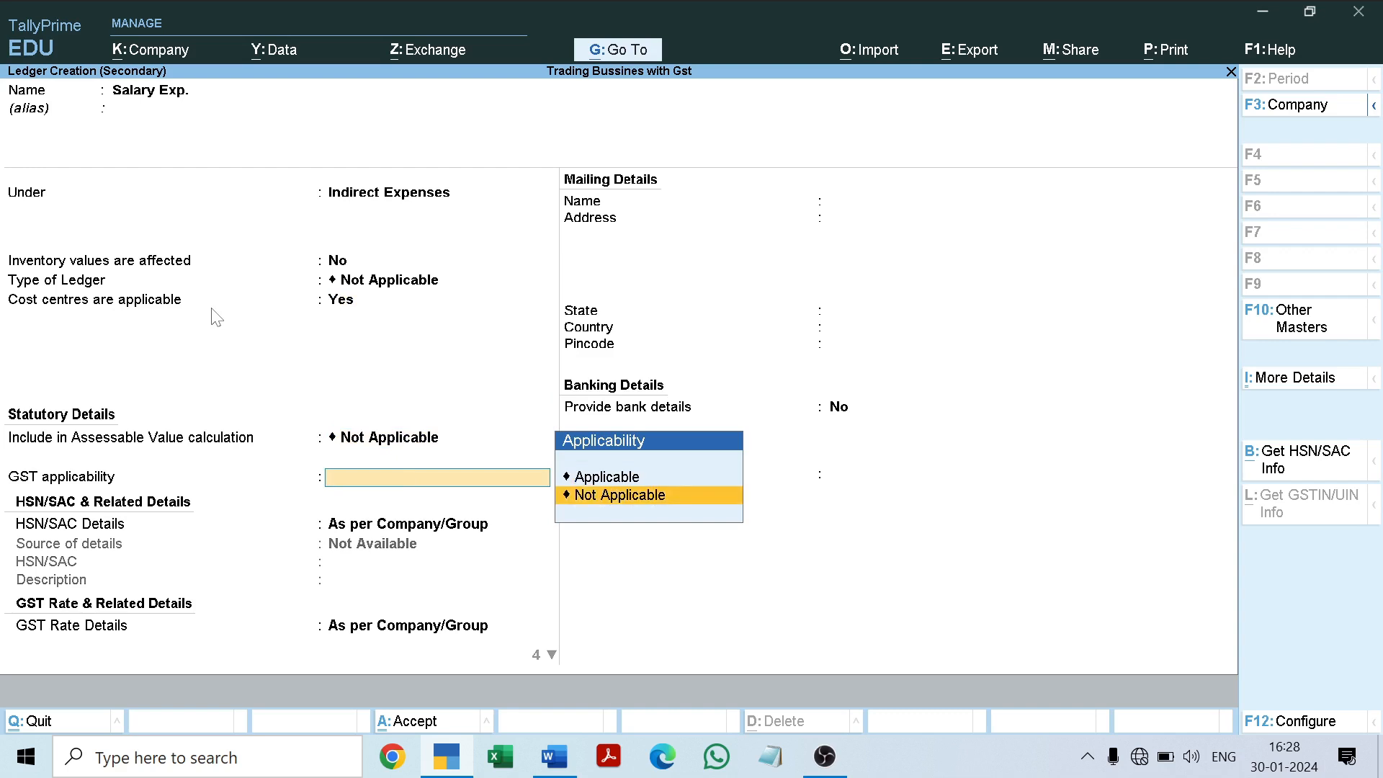
{"action": "key", "text": "Return"}
{"action": "key", "text": "Return"}
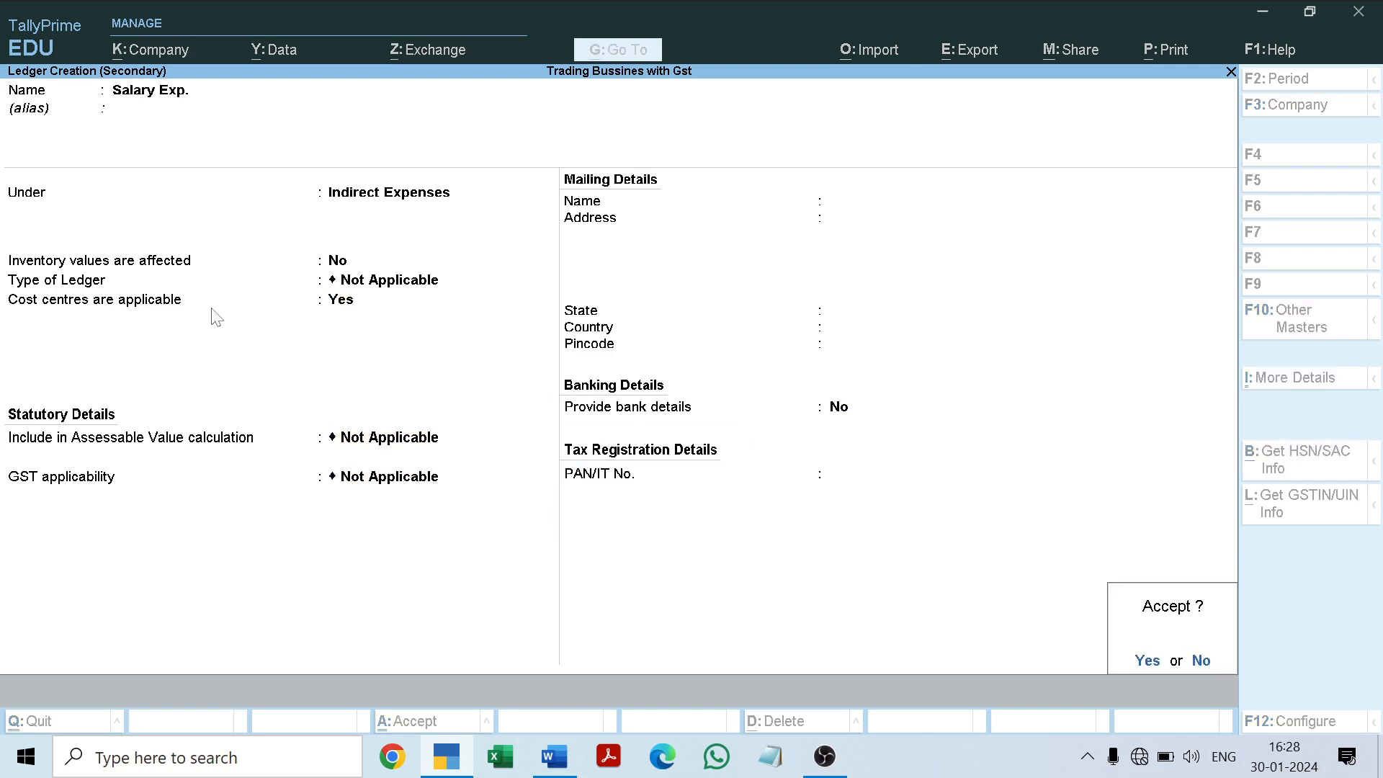
{"action": "key", "text": "Return"}
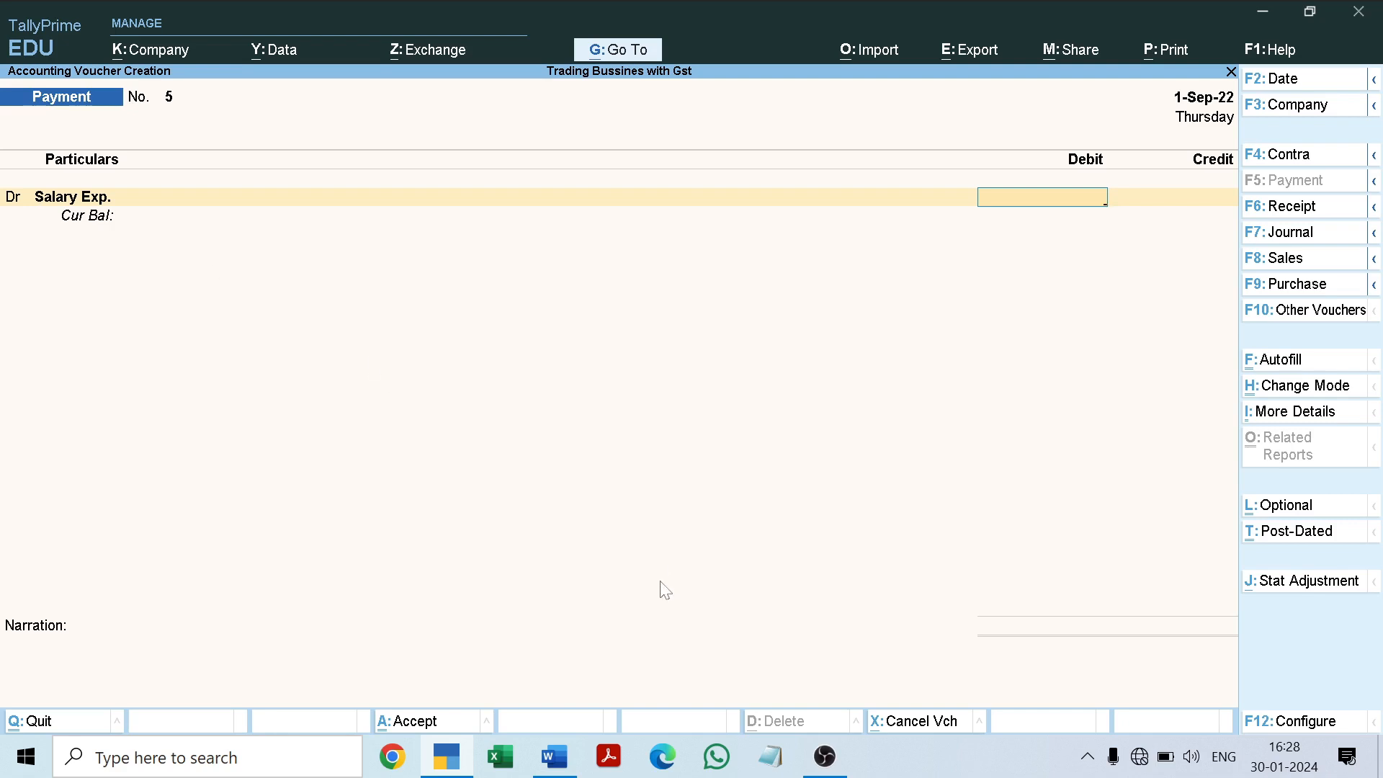
Step: Examine the salary amount in the Word document's 6-9-2022 transaction and compare it with the 15-8-2022 employee hiring entry
{"action": "left_click", "coordinate": [555, 758]}
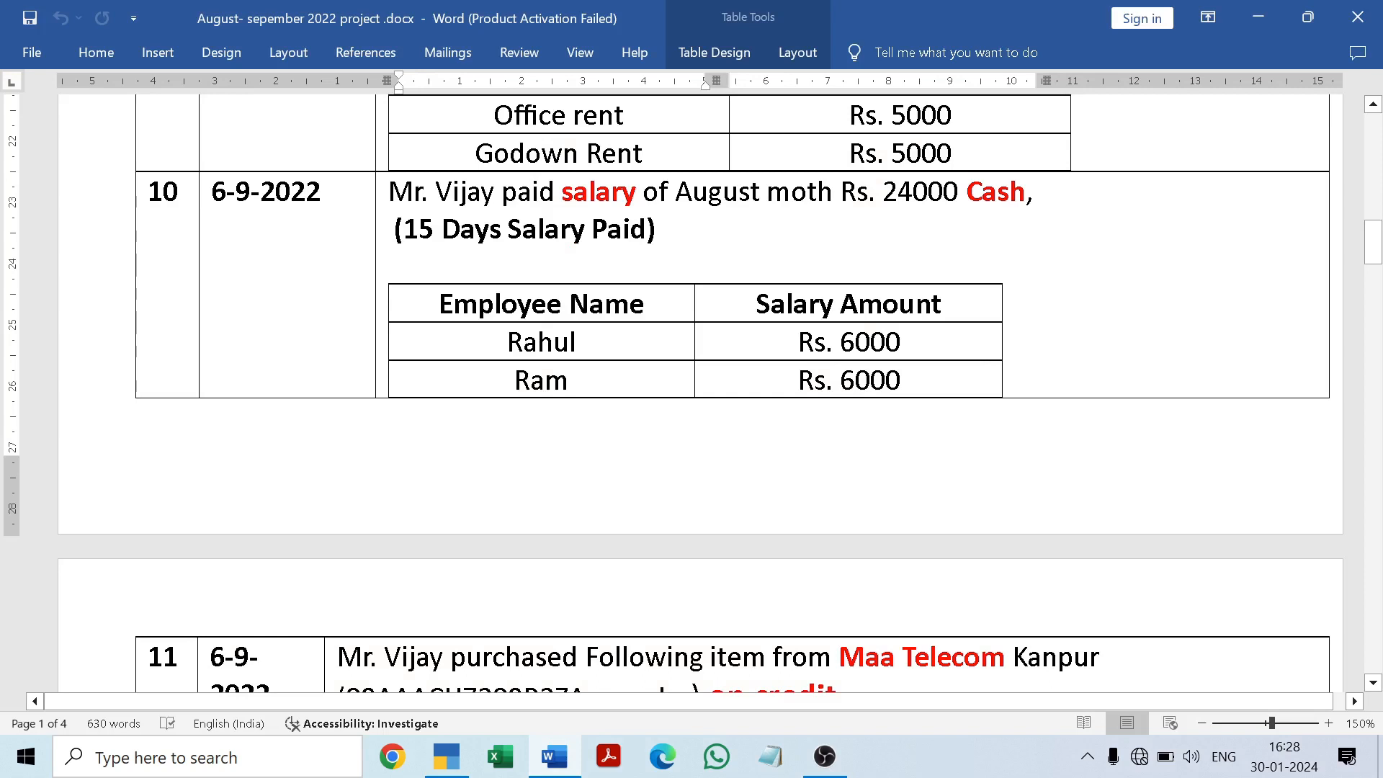
{"action": "left_click_drag", "start_coordinate": [883, 192], "coordinate": [959, 192]}
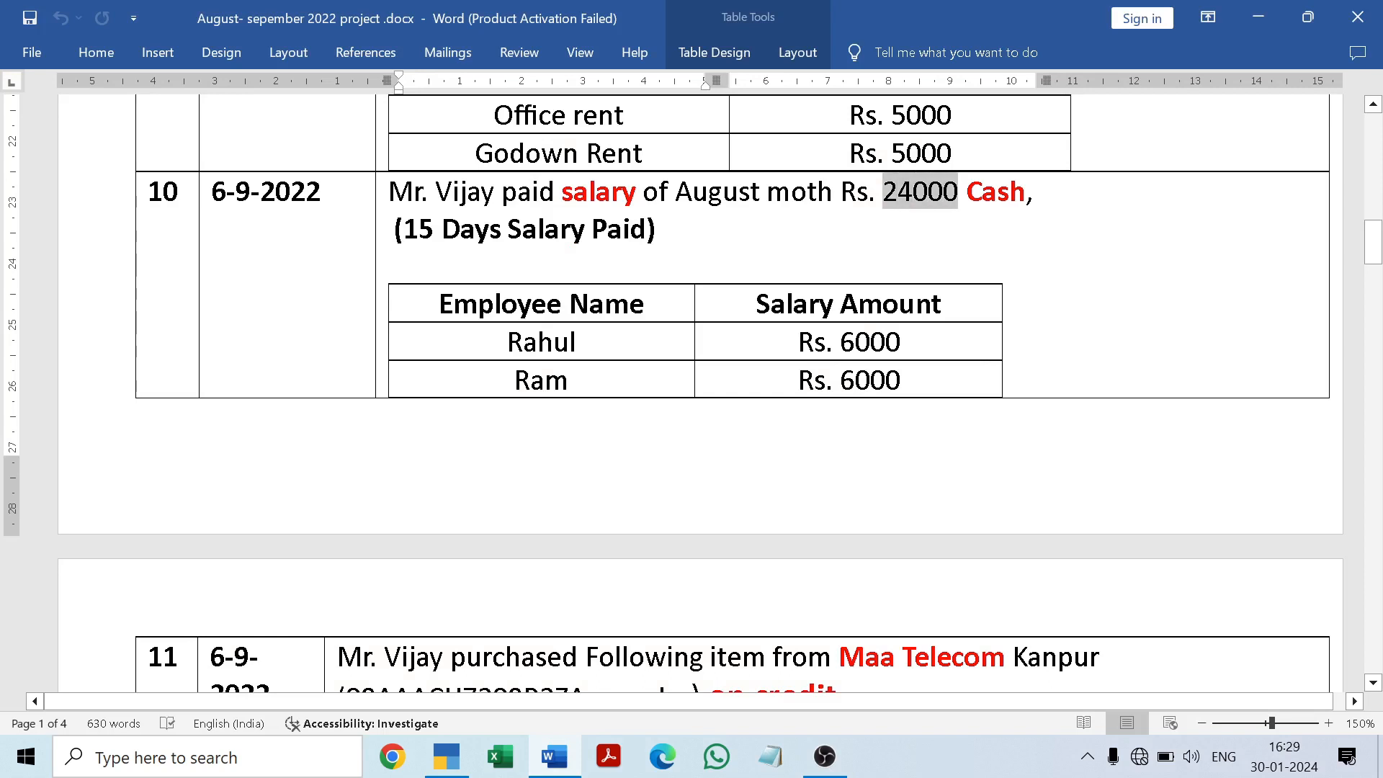
{"action": "left_click", "coordinate": [656, 229]}
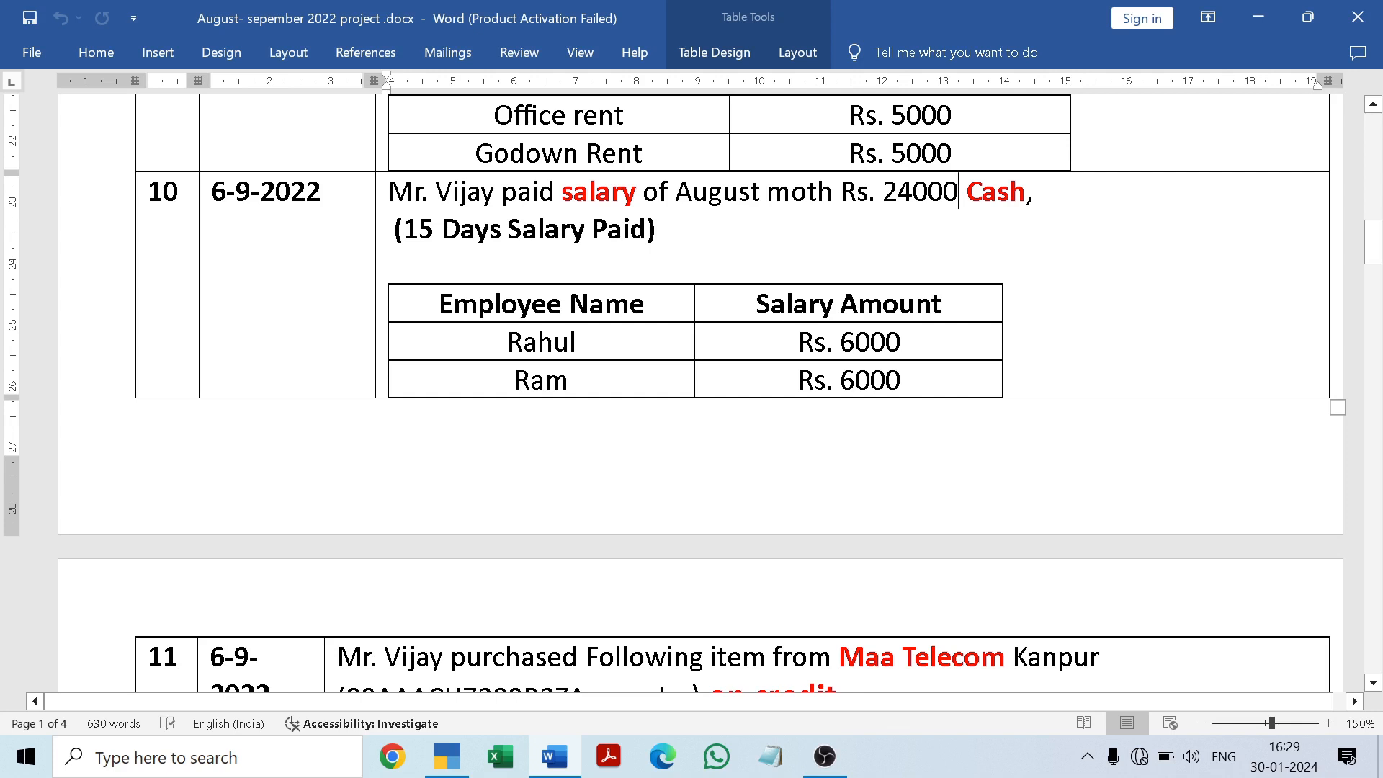
{"action": "left_click", "coordinate": [1372, 246]}
{"action": "left_click_drag", "start_coordinate": [1372, 247], "coordinate": [1372, 172]}
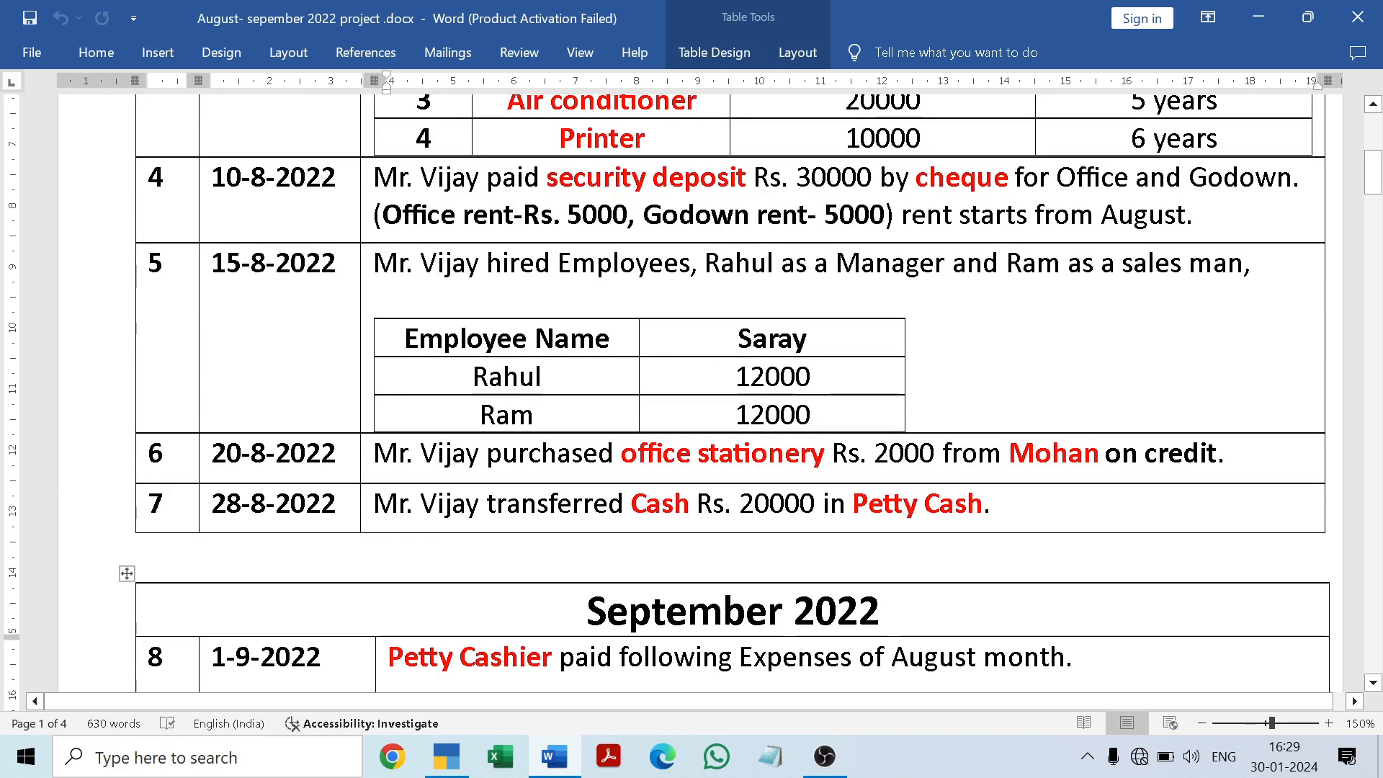
Step: Add the amount 12000 after "Rs." in the 6-9-2022 salary transaction of the Word document and save the document
{"action": "left_click_drag", "start_coordinate": [1373, 193], "coordinate": [1372, 260]}
{"action": "key", "text": "Right"}
{"action": "key", "text": "BackSpace"}
{"action": "key", "text": "BackSpace"}
{"action": "key", "text": "BackSpace"}
{"action": "key", "text": "BackSpace"}
{"action": "key", "text": "BackSpace"}
{"action": "key", "text": "BackSpace"}
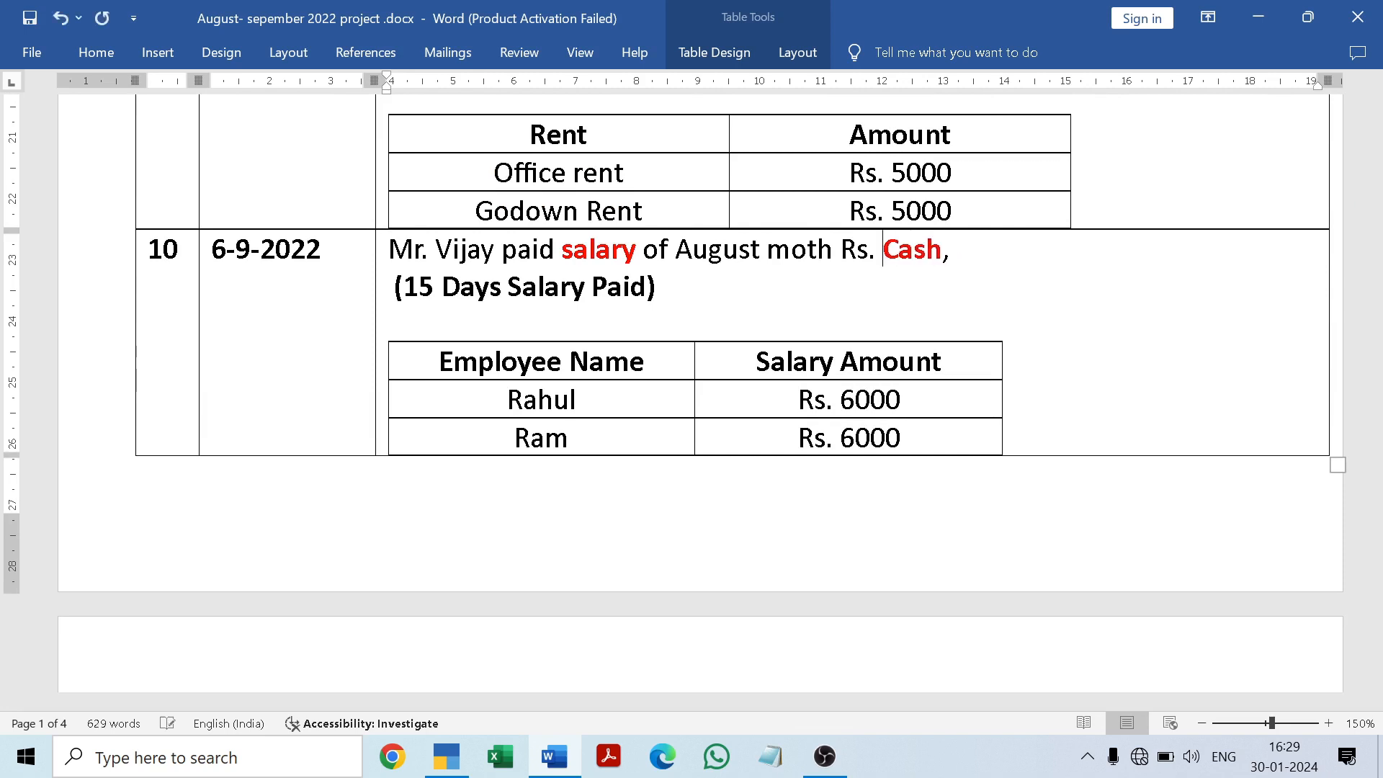
{"action": "type", "text": "12000"}
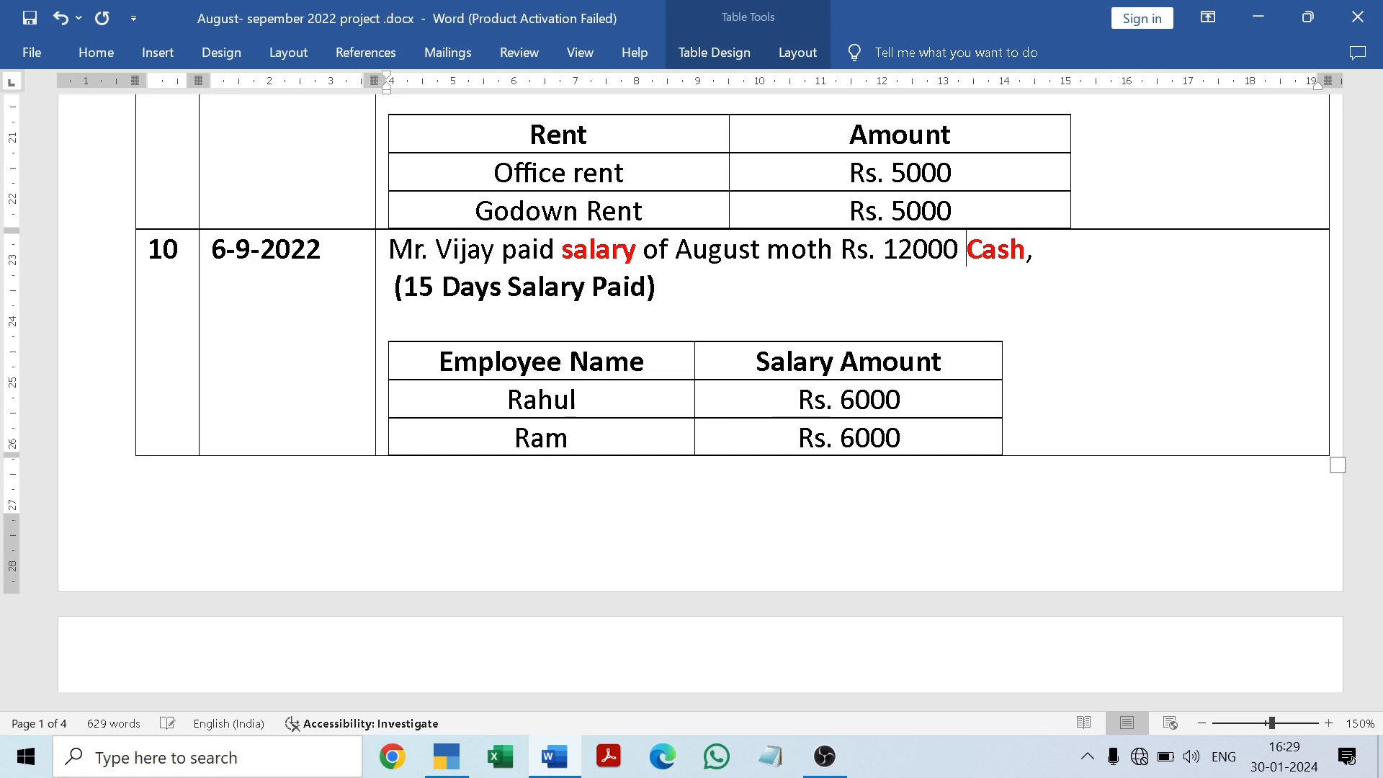
{"action": "key", "text": "ctrl+a"}
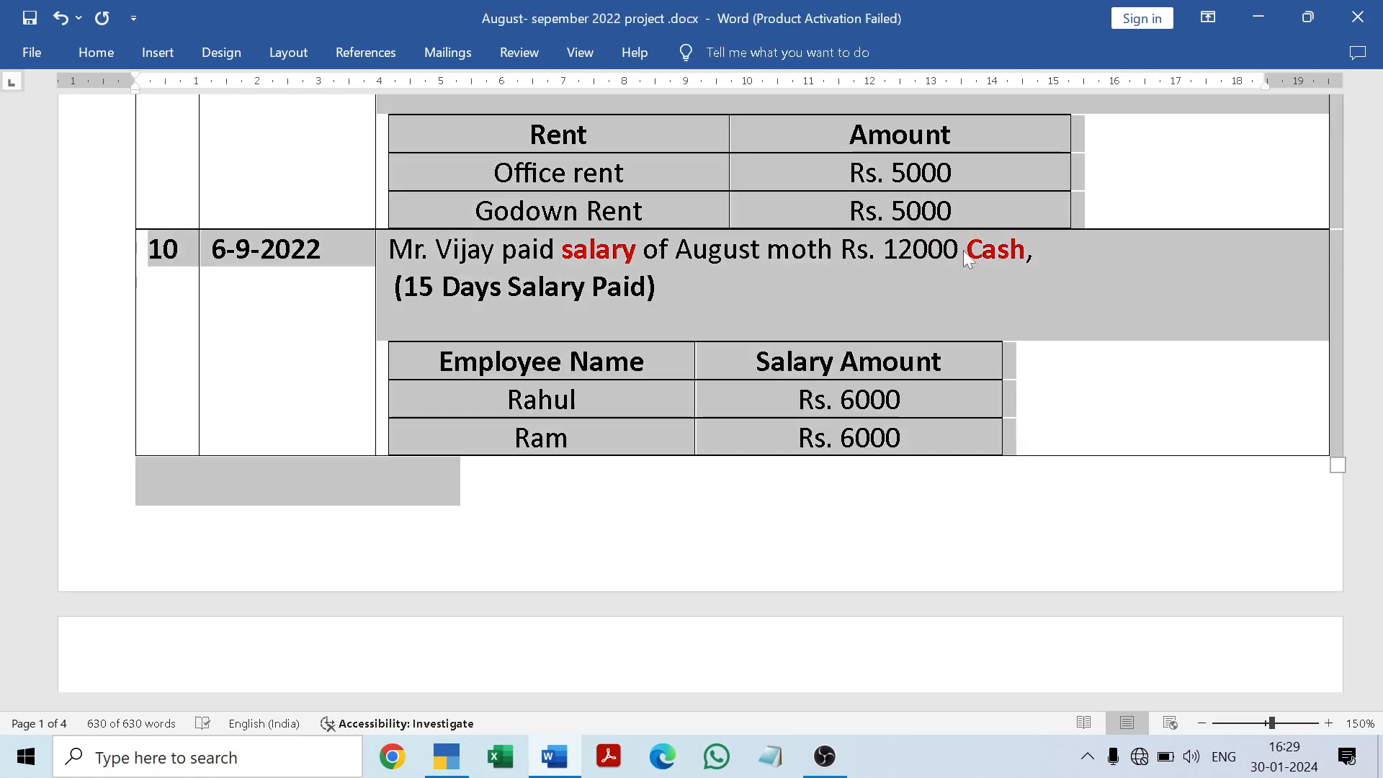
{"action": "key", "text": "ctrl+s"}
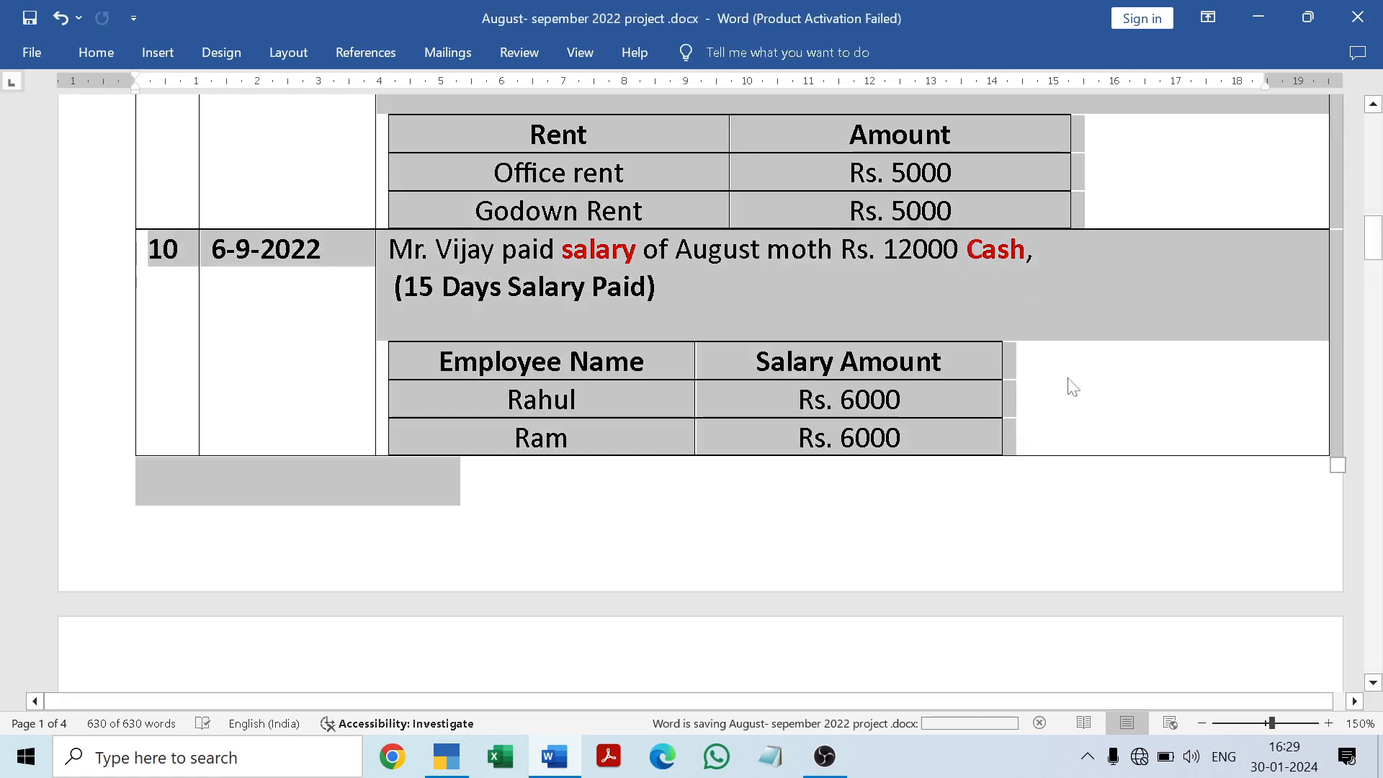
{"action": "left_click", "coordinate": [1074, 388]}
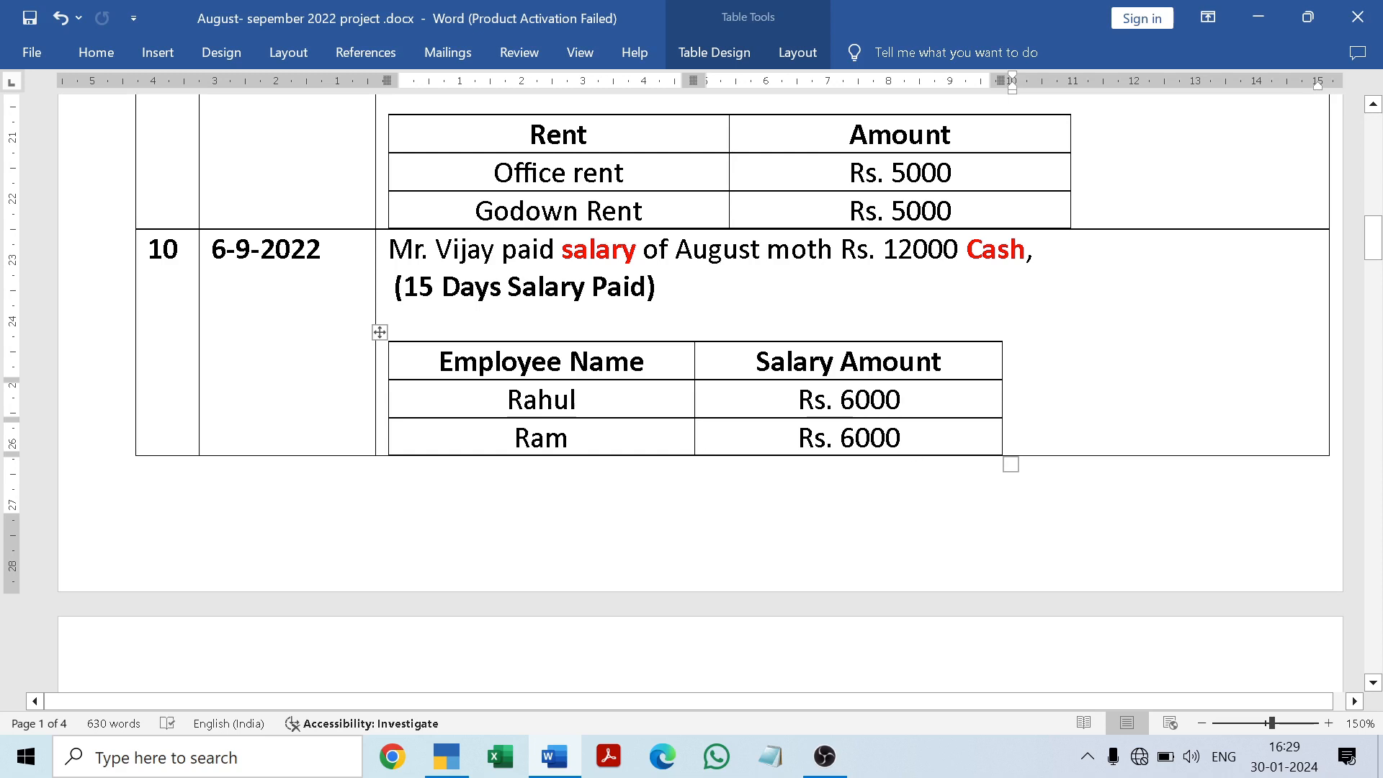
Step: Switch back to TallyPrime and set the Salary Exp. debit amount to 12,000
{"action": "left_click", "coordinate": [553, 764]}
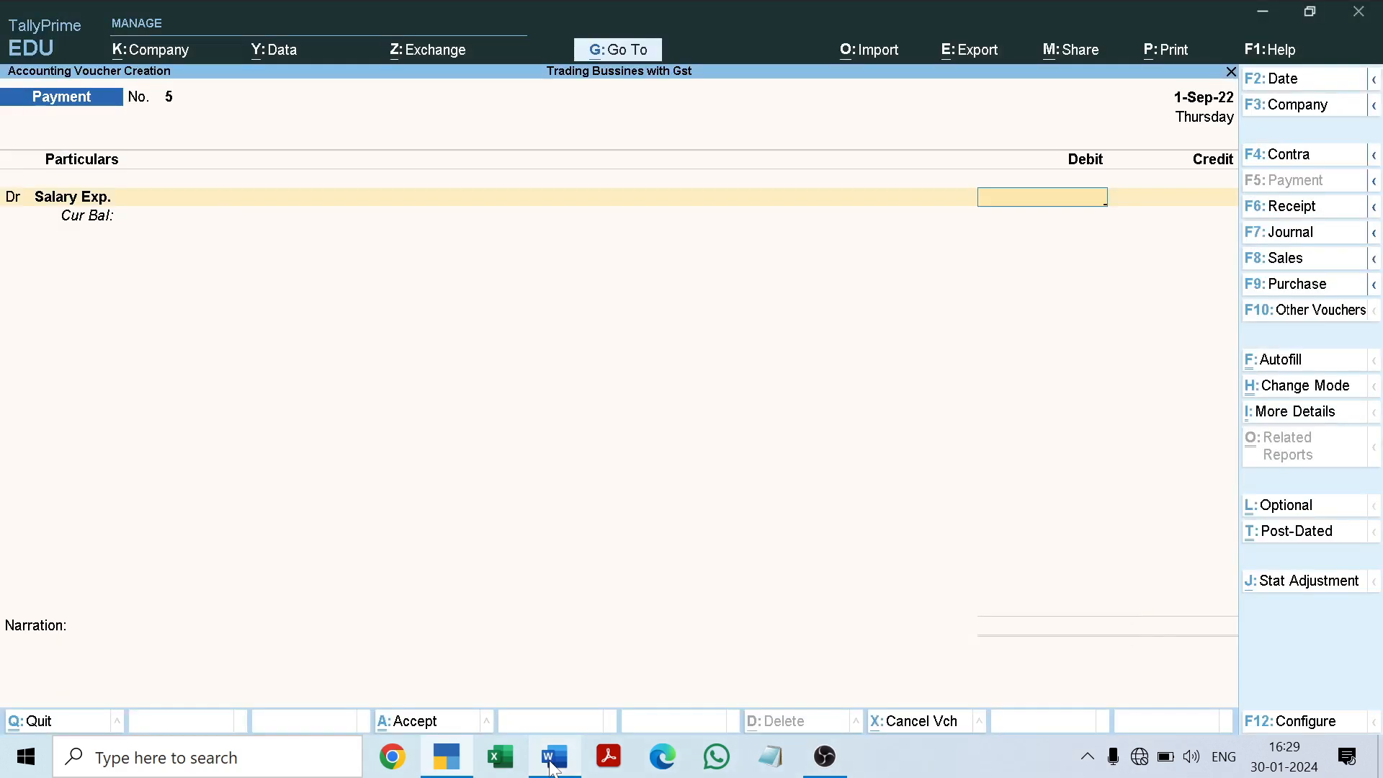
{"action": "type", "text": "12,"}
{"action": "type", "text": "000"}
{"action": "key", "text": "Return"}
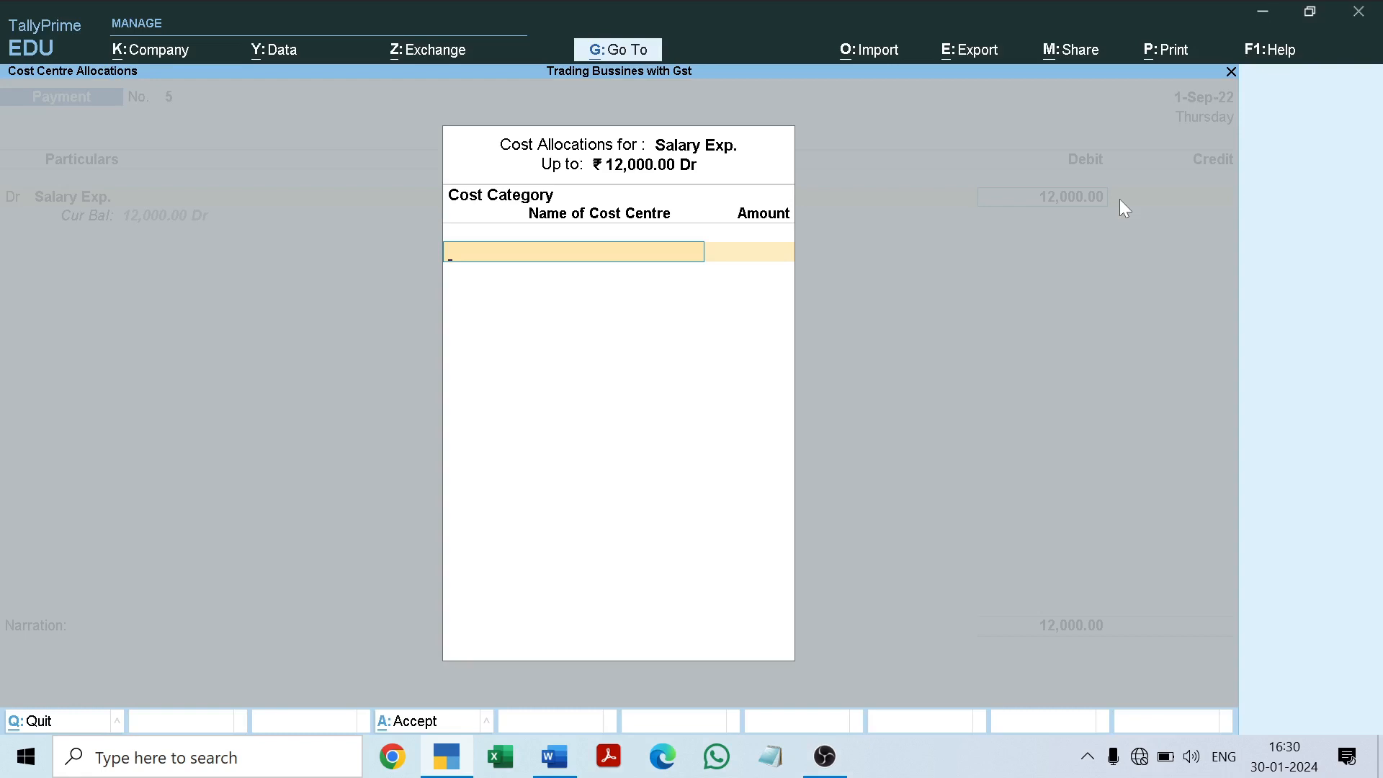
Step: Allocate 6,000 of the salary expense to the first employee's cost centre under the Salary cost category
{"action": "key", "text": "Down"}
{"action": "key", "text": "Down"}
{"action": "key", "text": "Down"}
{"action": "key", "text": "Down"}
{"action": "key", "text": "Return"}
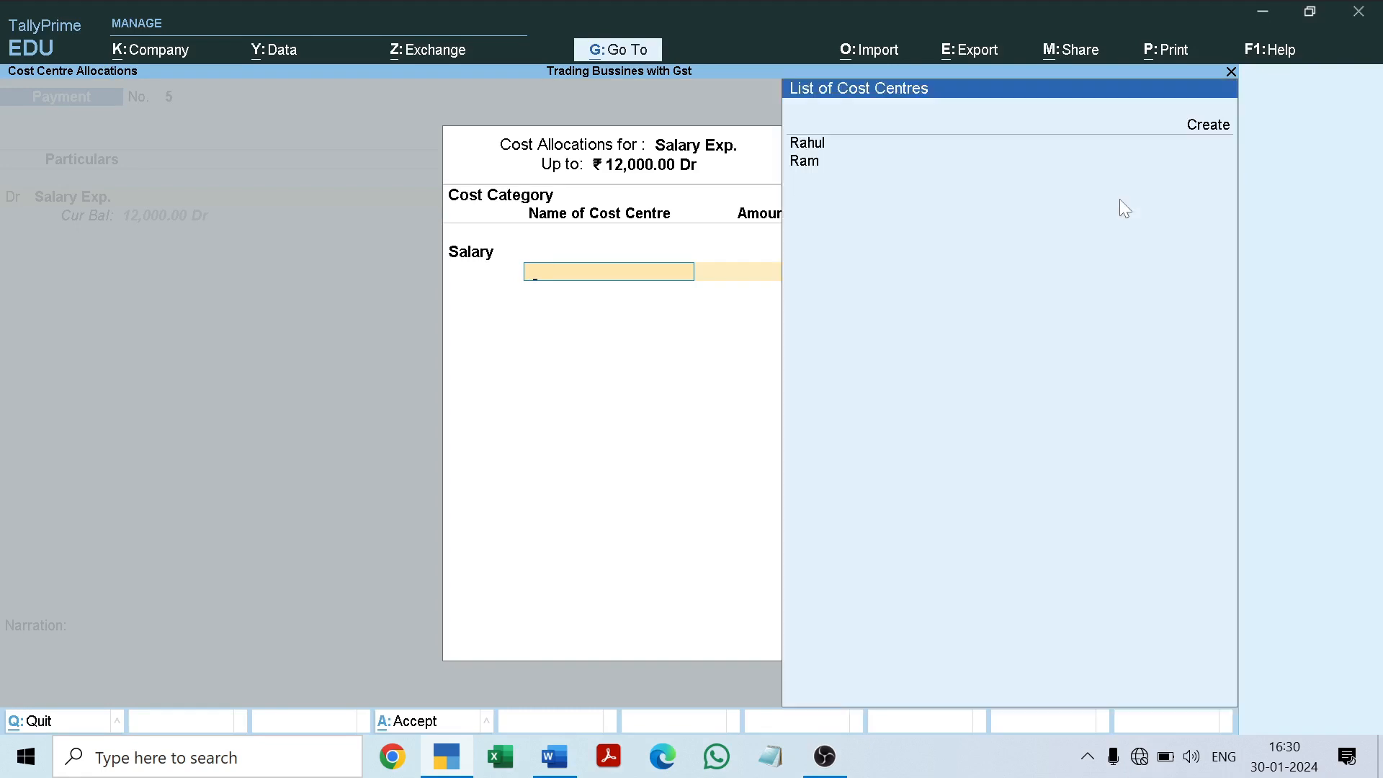
{"action": "key", "text": "Down"}
{"action": "key", "text": "Return"}
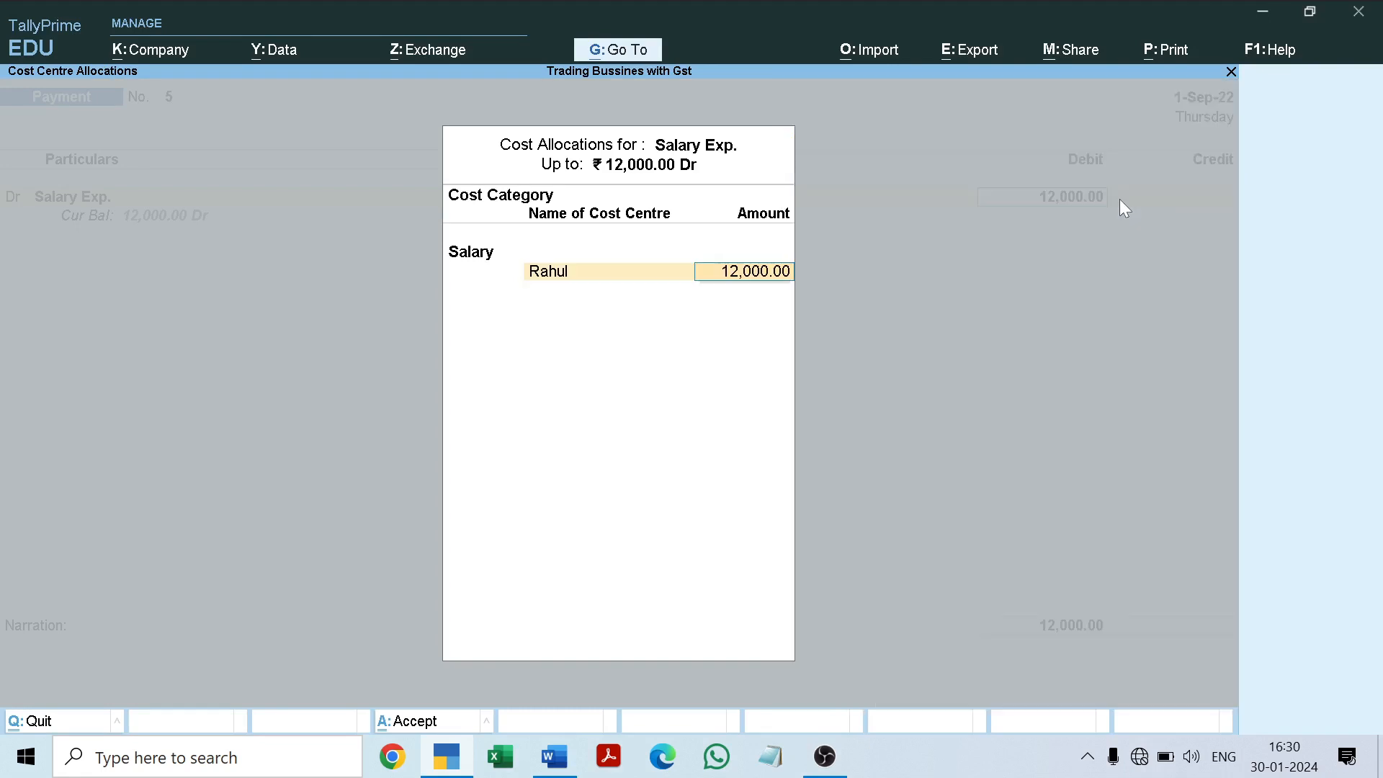
{"action": "type", "text": "6000"}
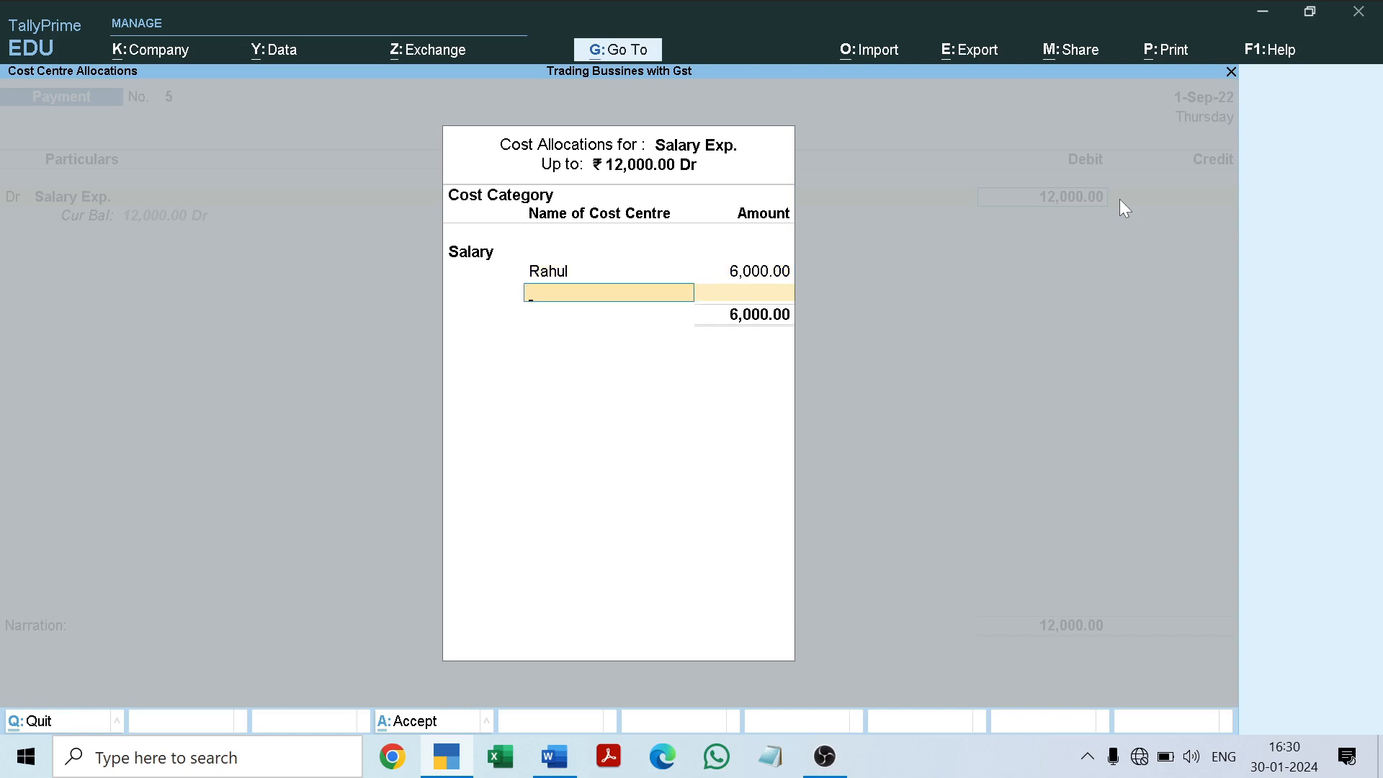
Step: Allocate the remaining 6,000 of the salary expense to the second employee's cost centre and complete the cost allocation
{"action": "key", "text": "space"}
{"action": "key", "text": "Down"}
{"action": "key", "text": "Down"}
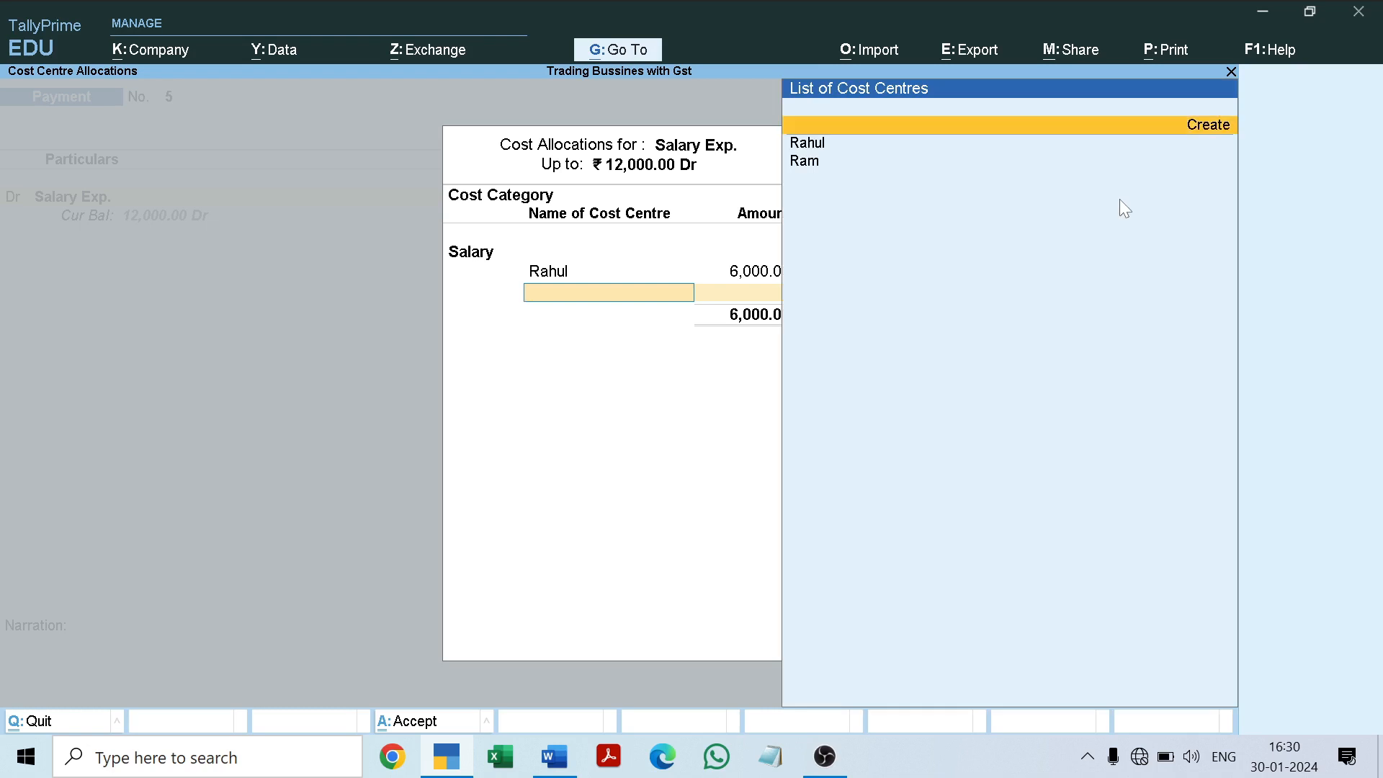
{"action": "key", "text": "Down"}
{"action": "key", "text": "Return"}
{"action": "key", "text": "Return"}
{"action": "key", "text": "Return"}
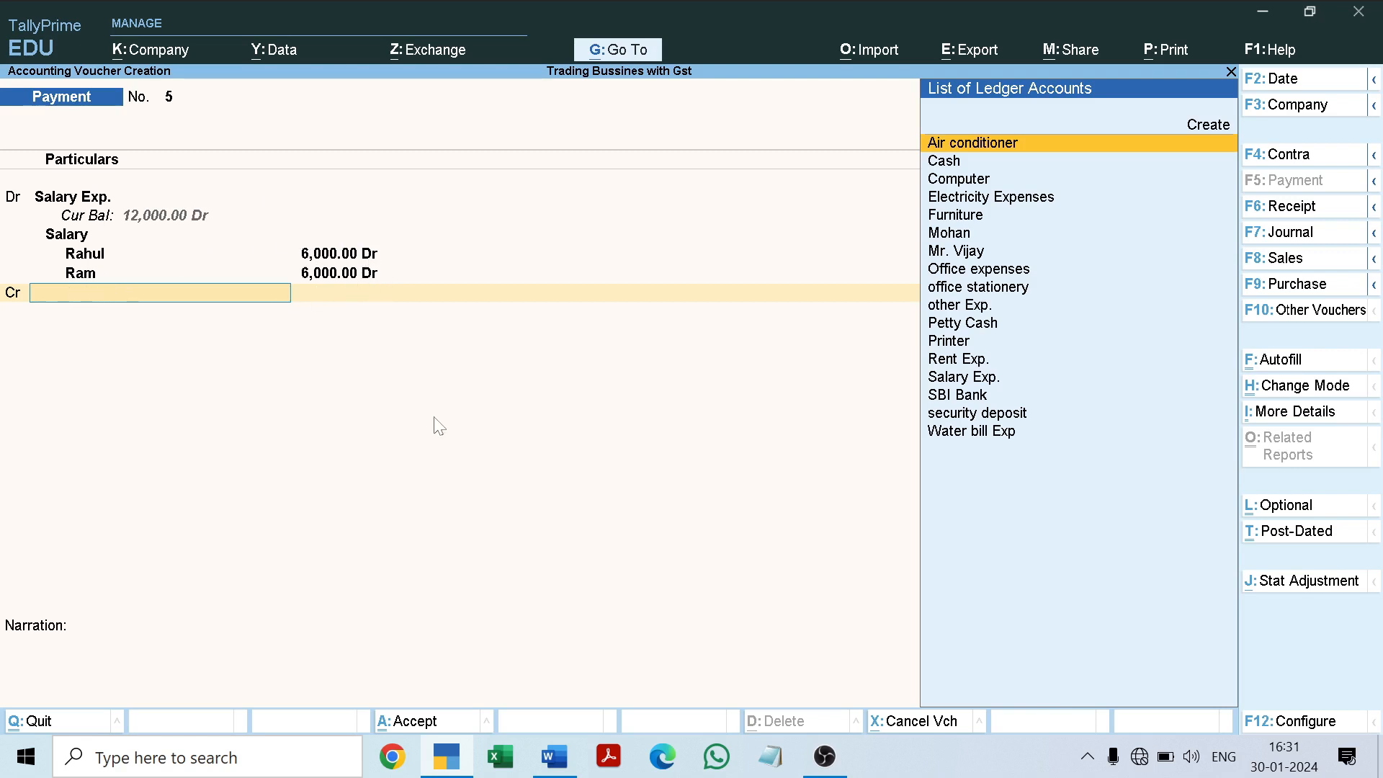
Step: Check the payment mode in the Word document, credit Cash with 12,000 and save the payment voucher
{"action": "left_click", "coordinate": [555, 757]}
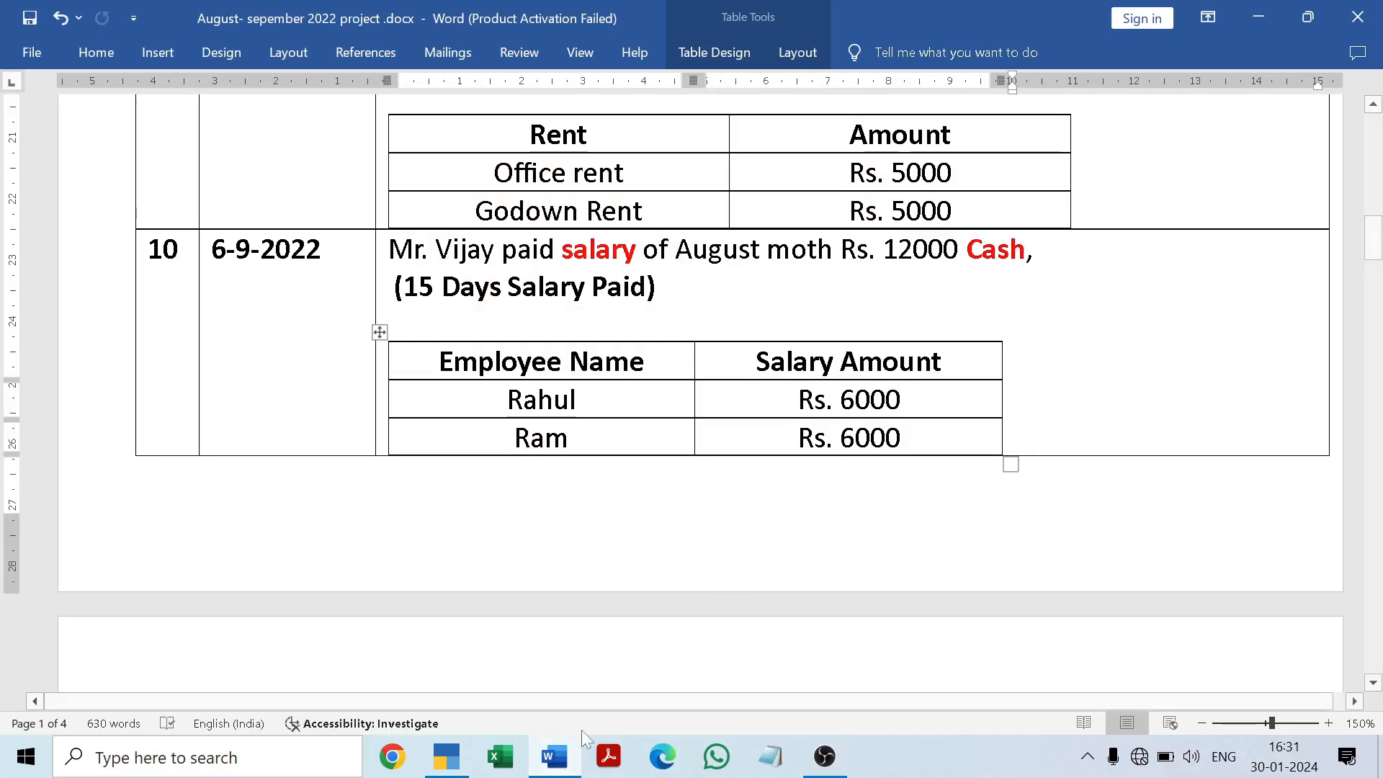
{"action": "left_click", "coordinate": [558, 757]}
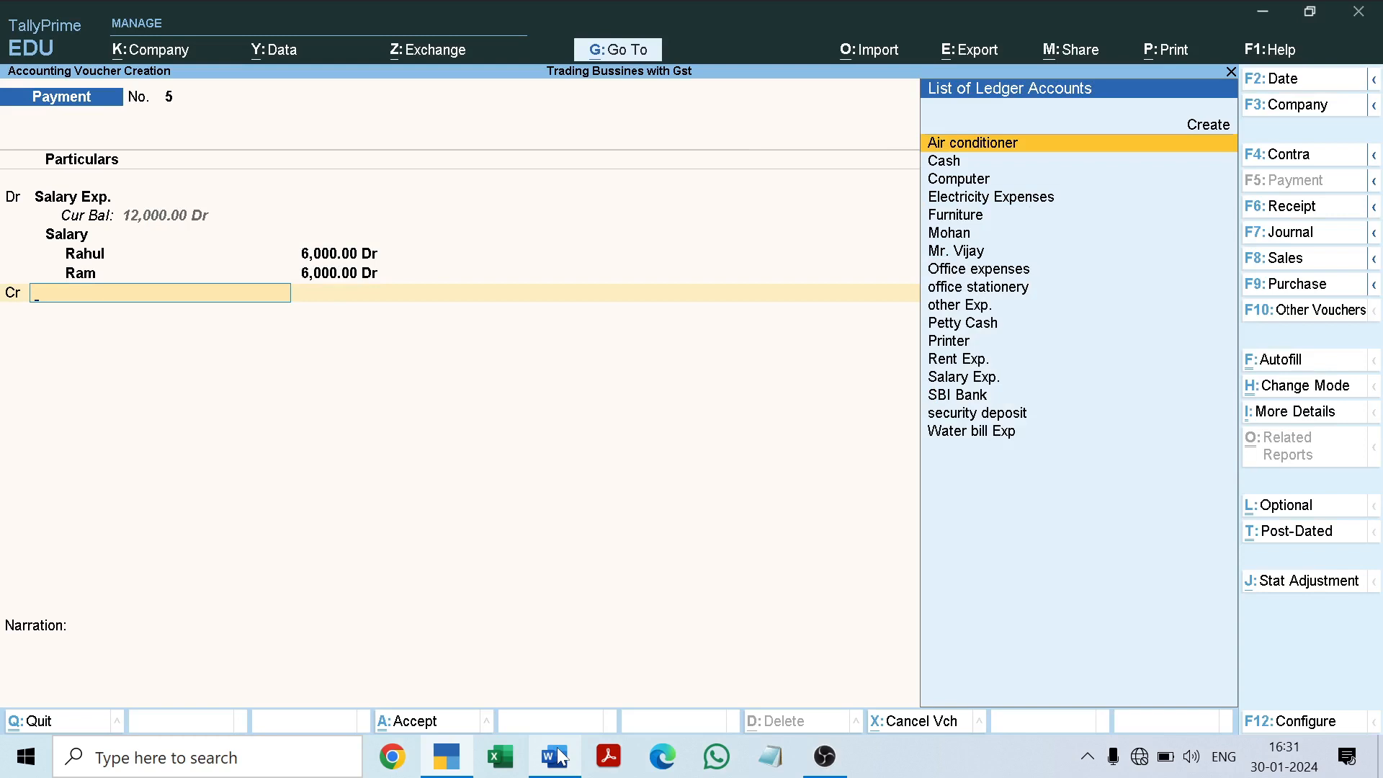
{"action": "type", "text": "cas"}
{"action": "key", "text": "Return"}
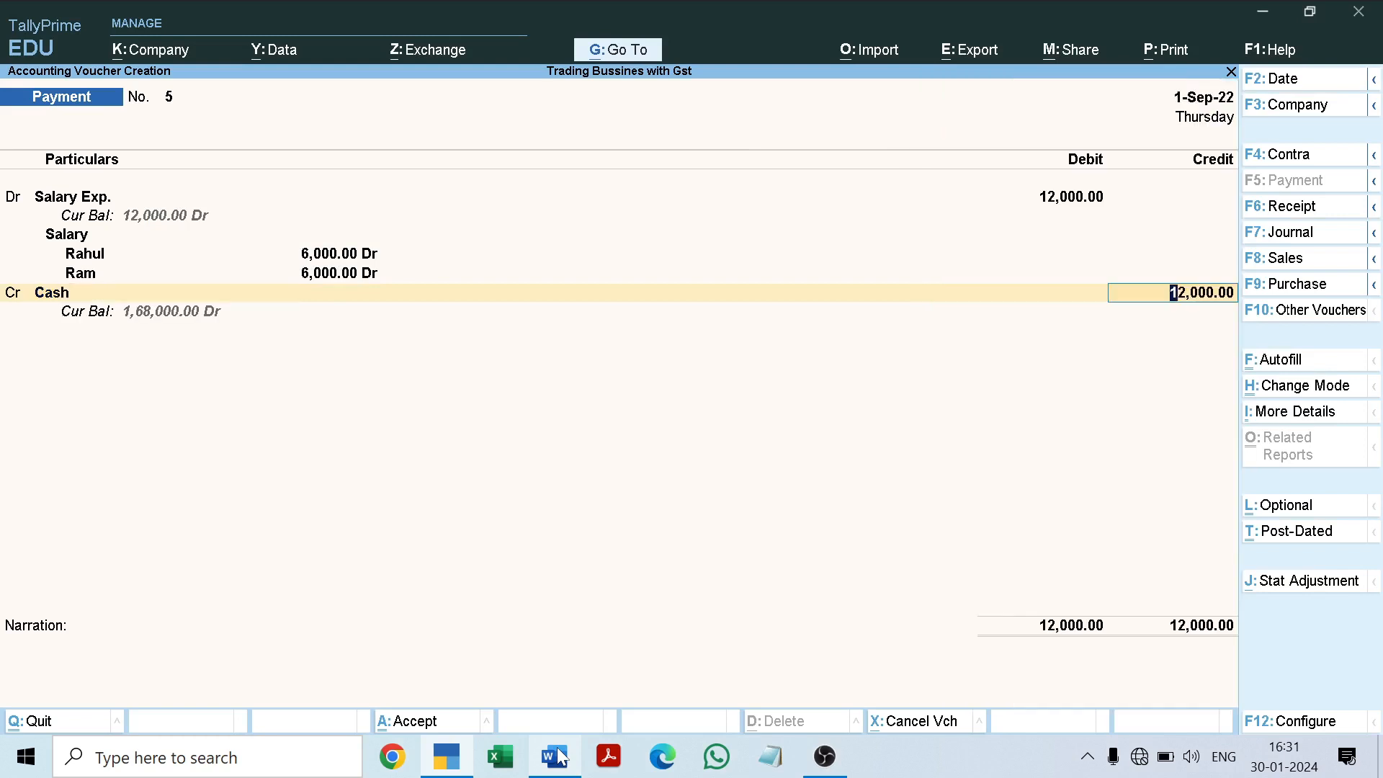
{"action": "key", "text": "Return"}
{"action": "key", "text": "Return"}
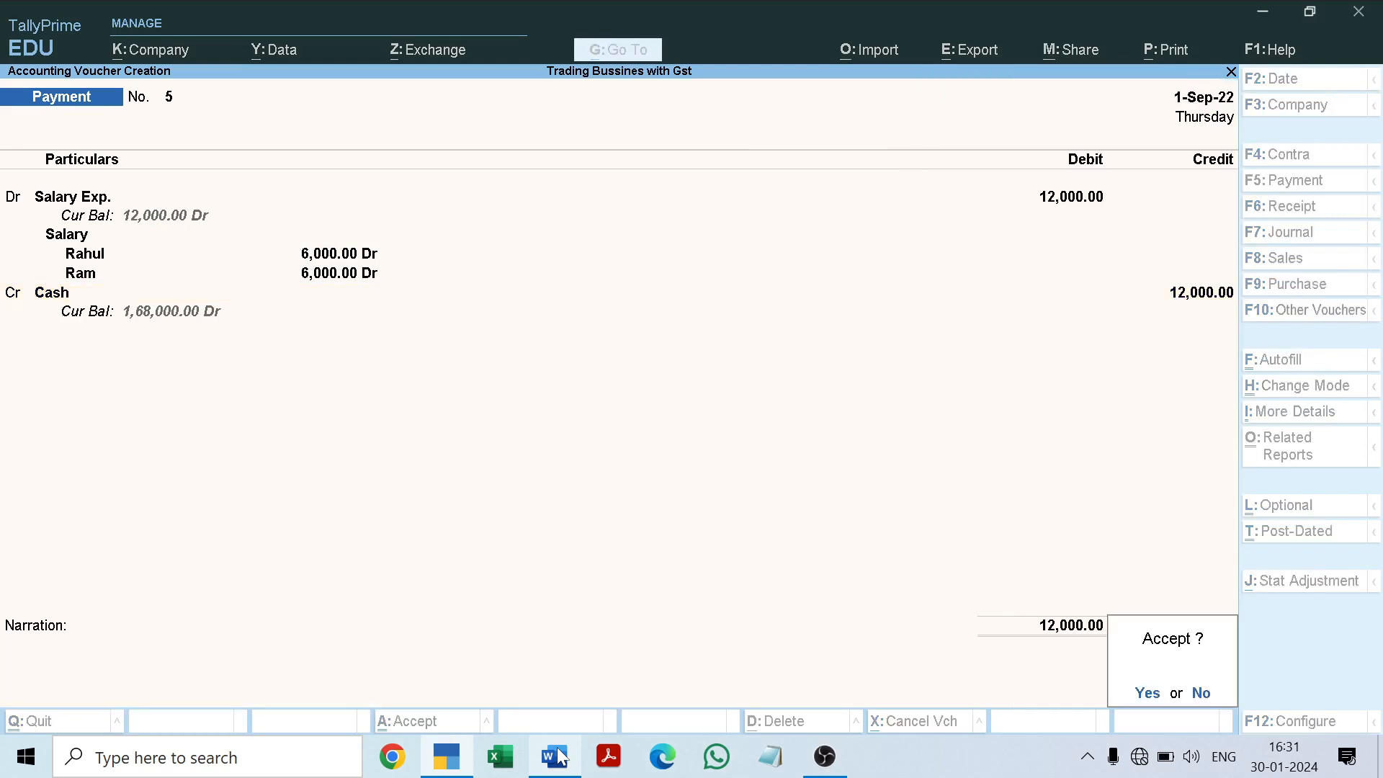
{"action": "key", "text": "Return"}
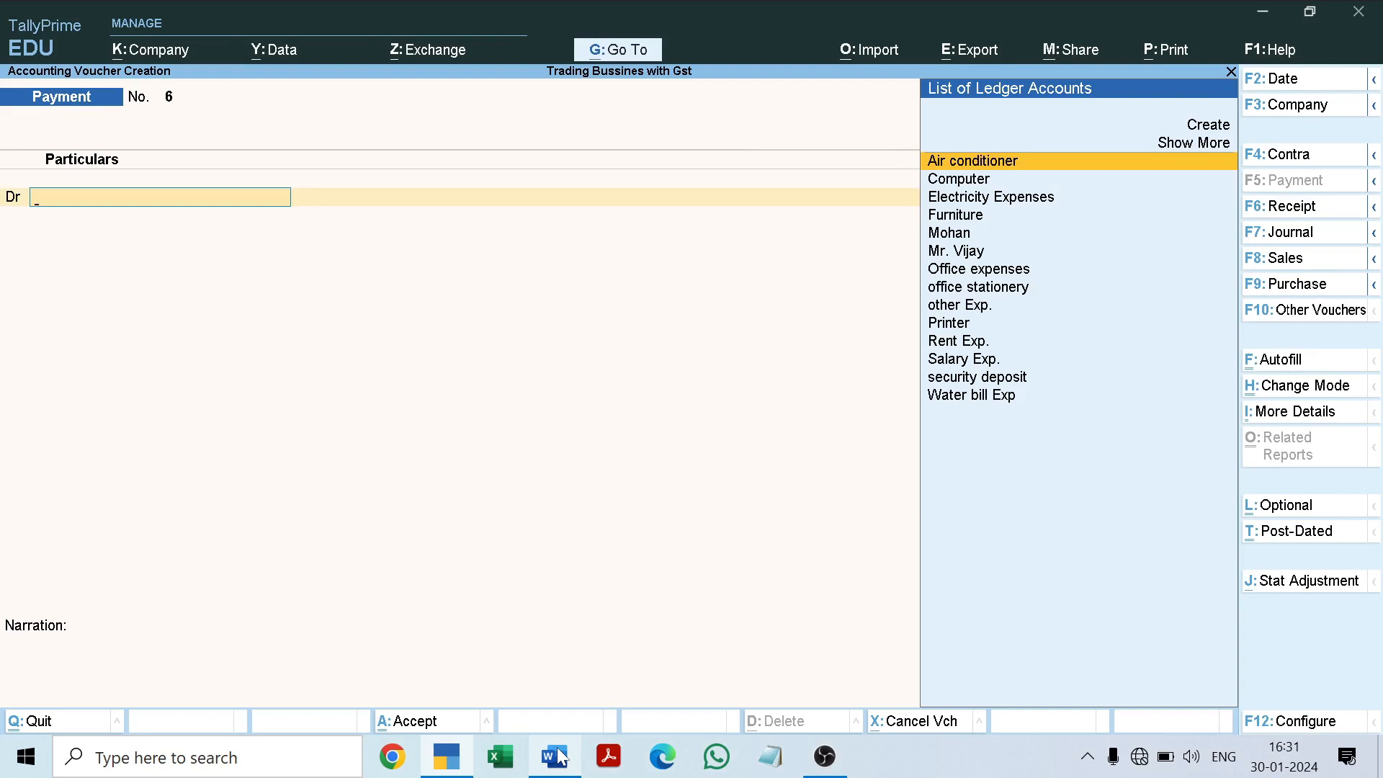
Step: Examine the 6-9-2022 Maa Telecom and 7-9-2022 ABC Trading Company credit purchases in the Word project document
{"action": "left_click", "coordinate": [562, 758]}
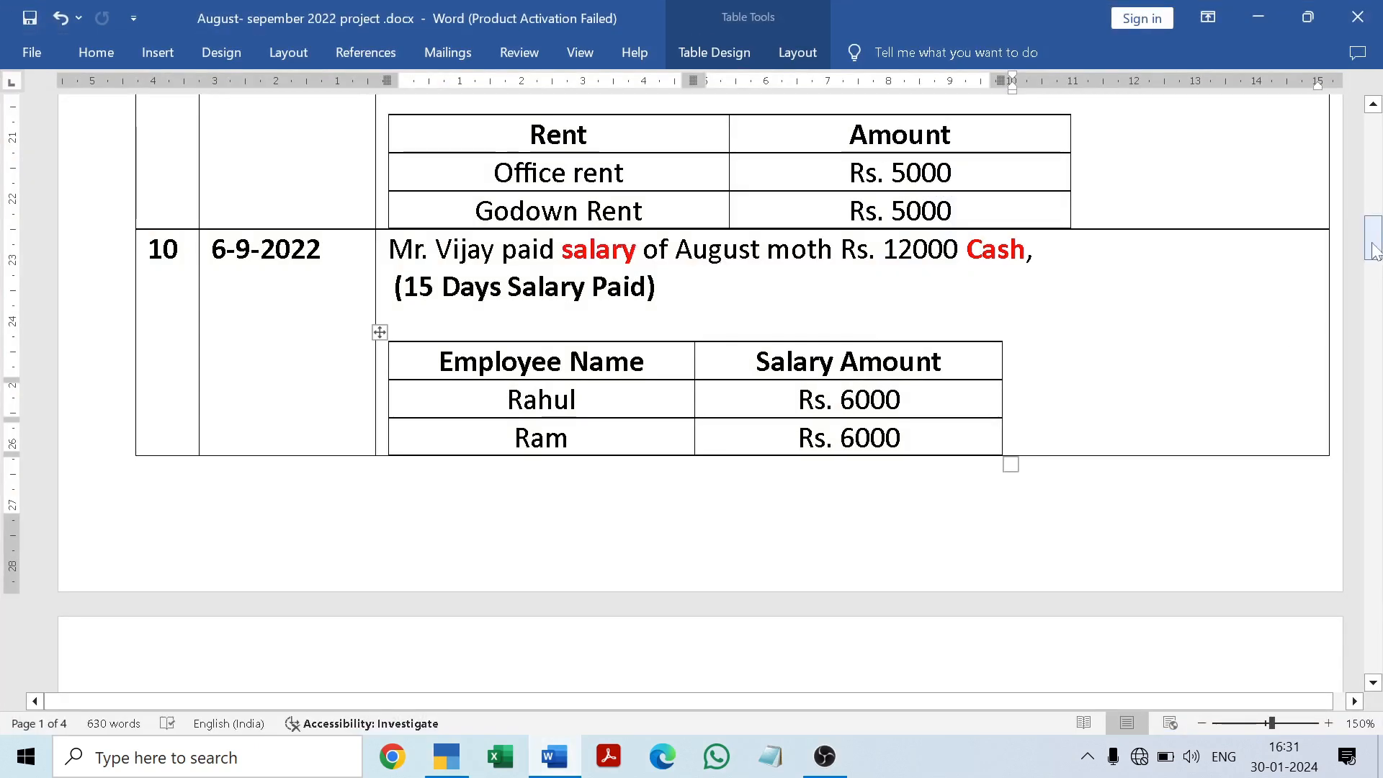
{"action": "left_click_drag", "start_coordinate": [1377, 247], "coordinate": [1377, 286]}
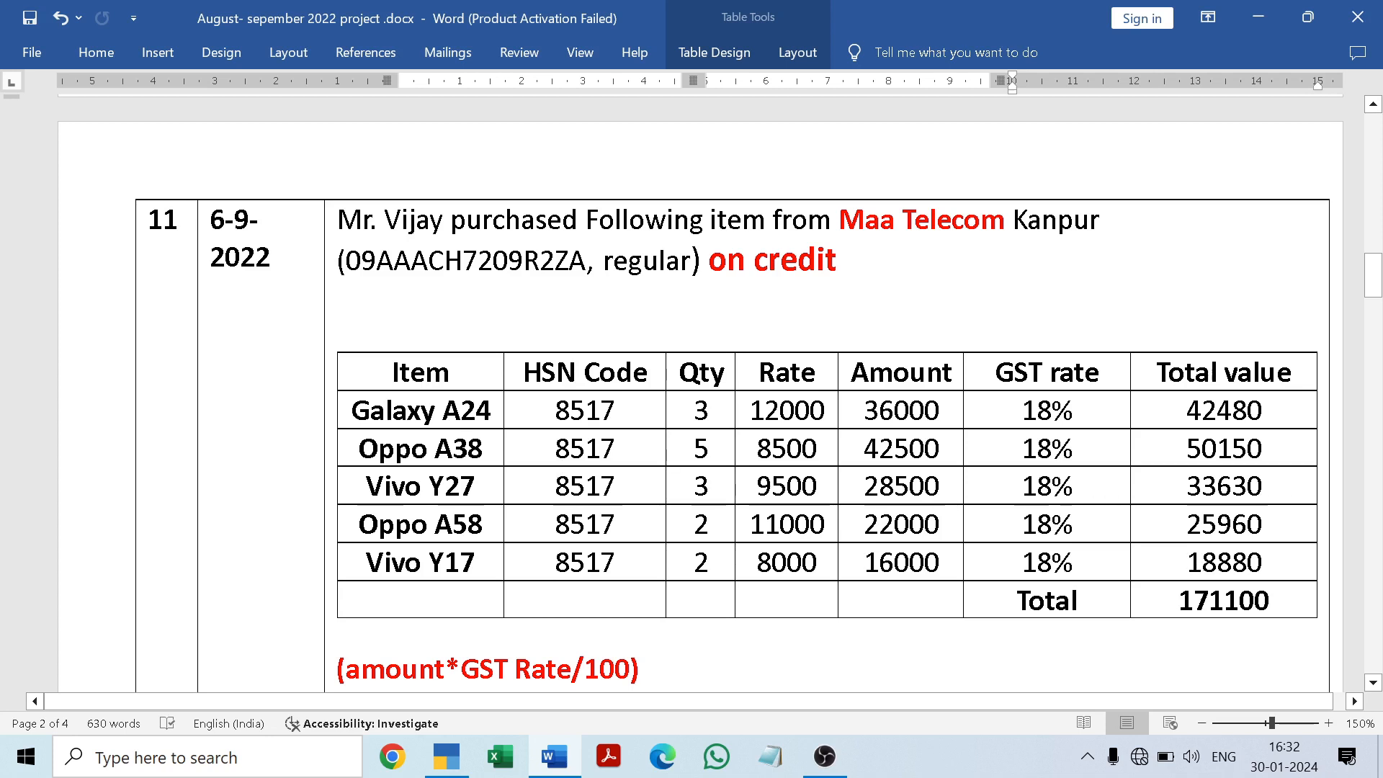
{"action": "mouse_move", "coordinate": [1376, 280]}
{"action": "left_mouse_down"}
{"action": "mouse_move", "coordinate": [1378, 314]}
{"action": "mouse_move", "coordinate": [1378, 282]}
{"action": "left_mouse_up"}
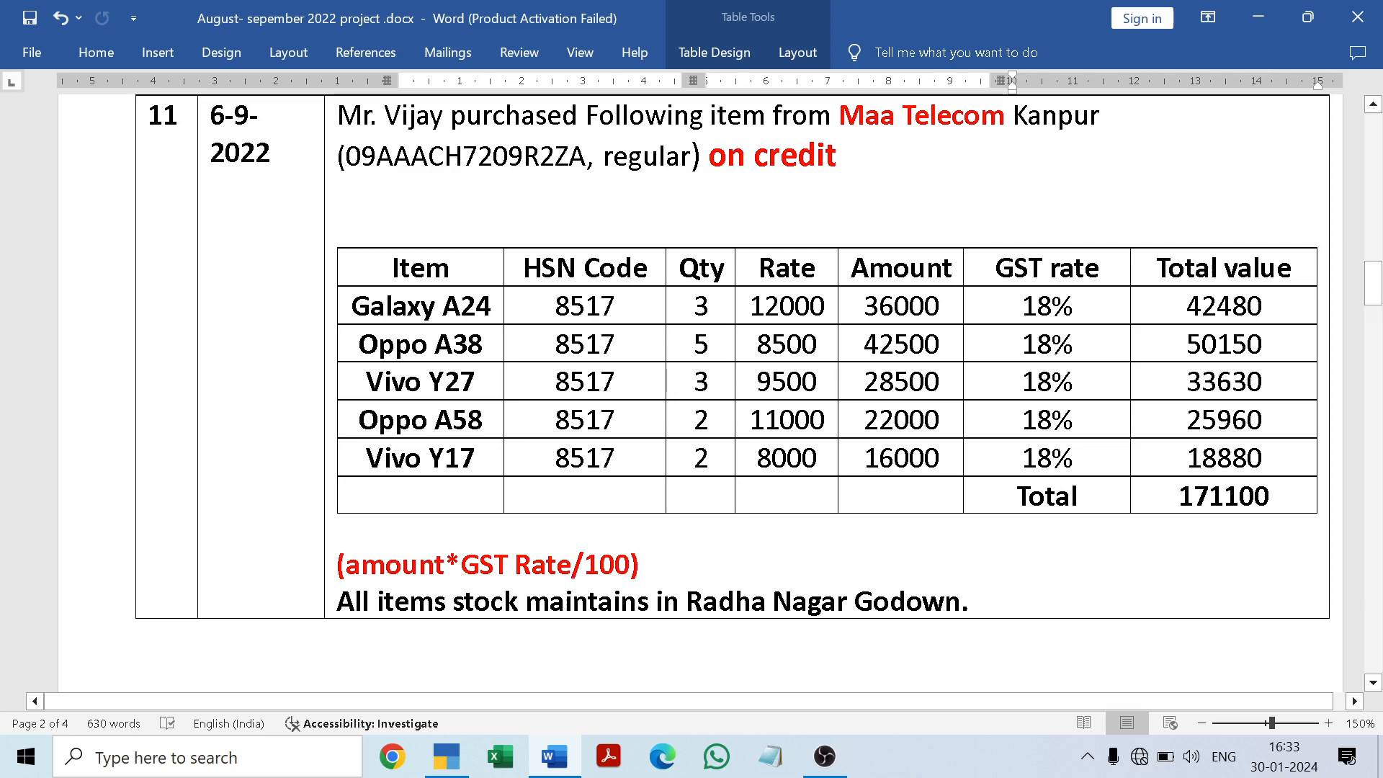
{"action": "left_click_drag", "start_coordinate": [1374, 283], "coordinate": [1379, 428]}
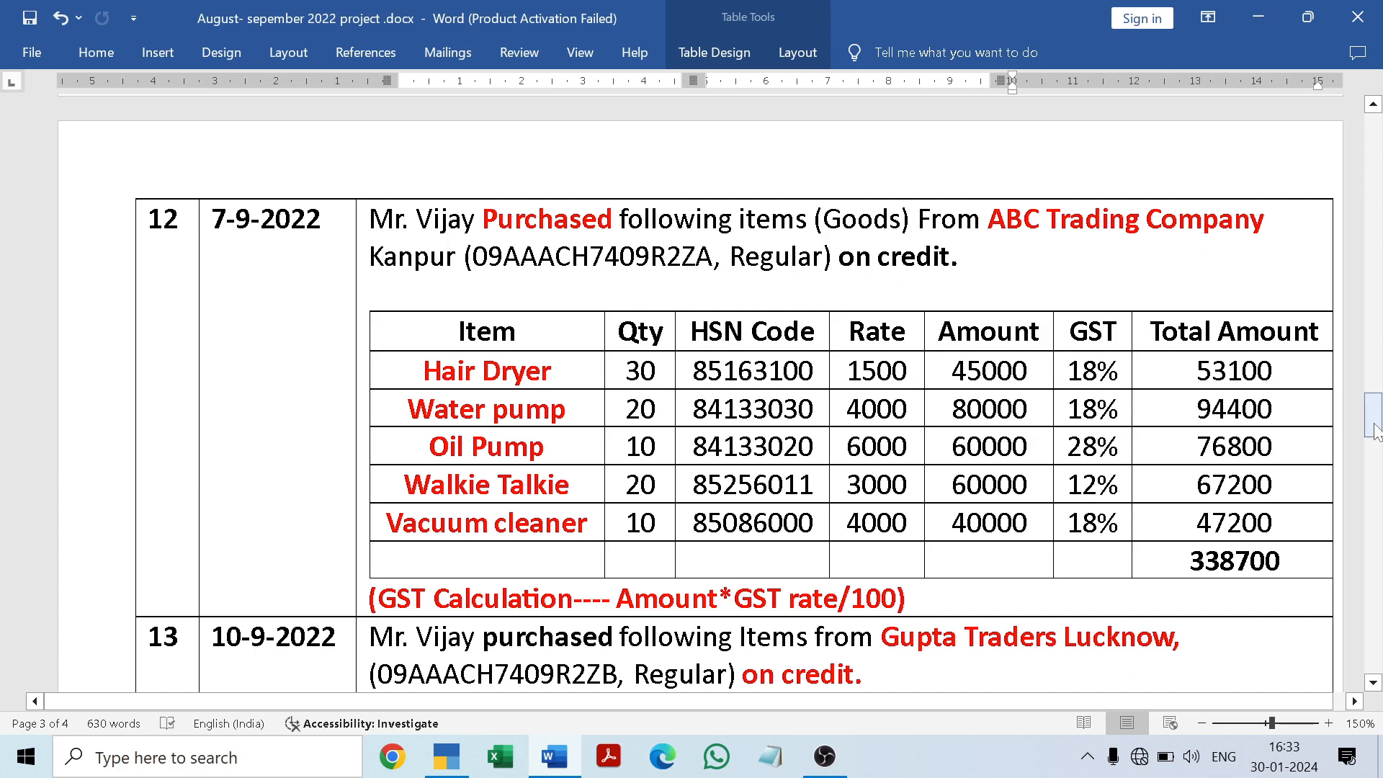
{"action": "left_click_drag", "start_coordinate": [1376, 431], "coordinate": [1379, 283]}
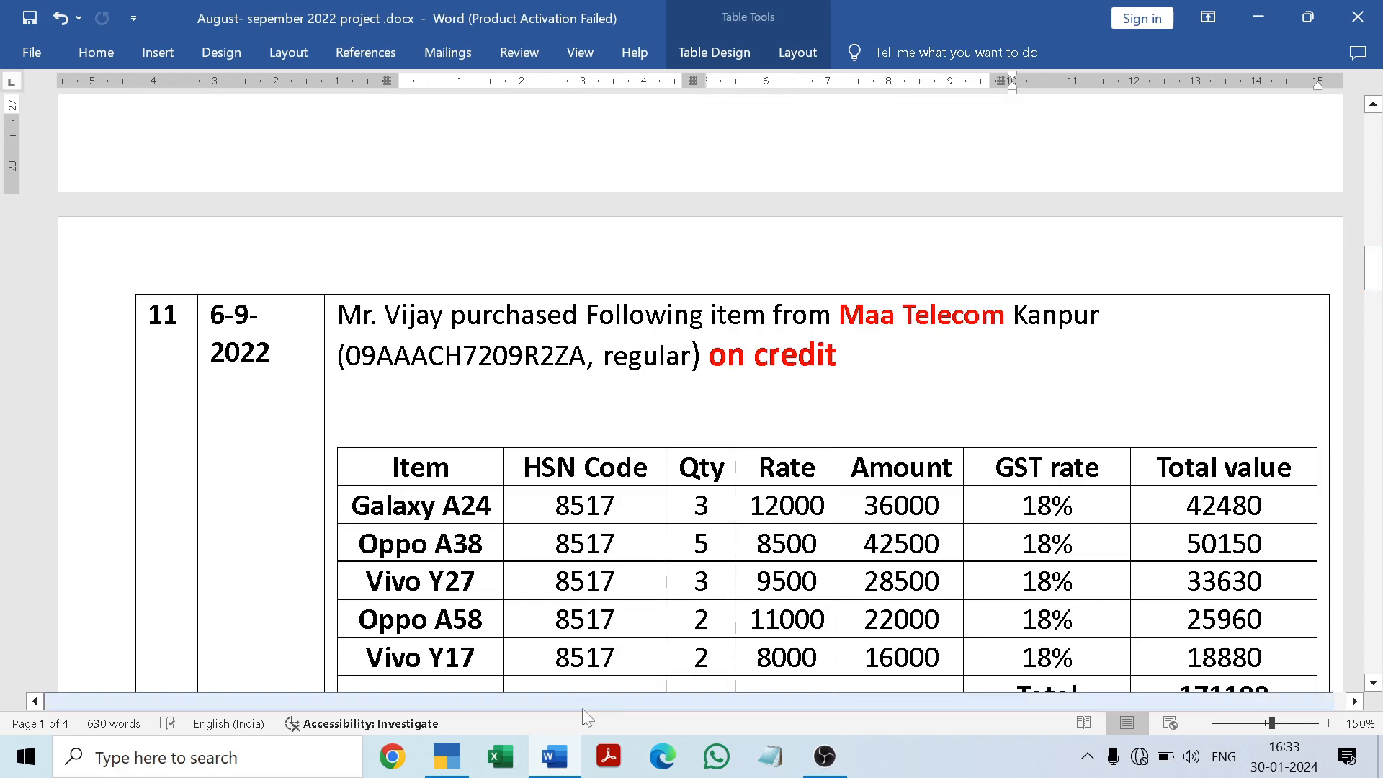
{"action": "left_click", "coordinate": [563, 766]}
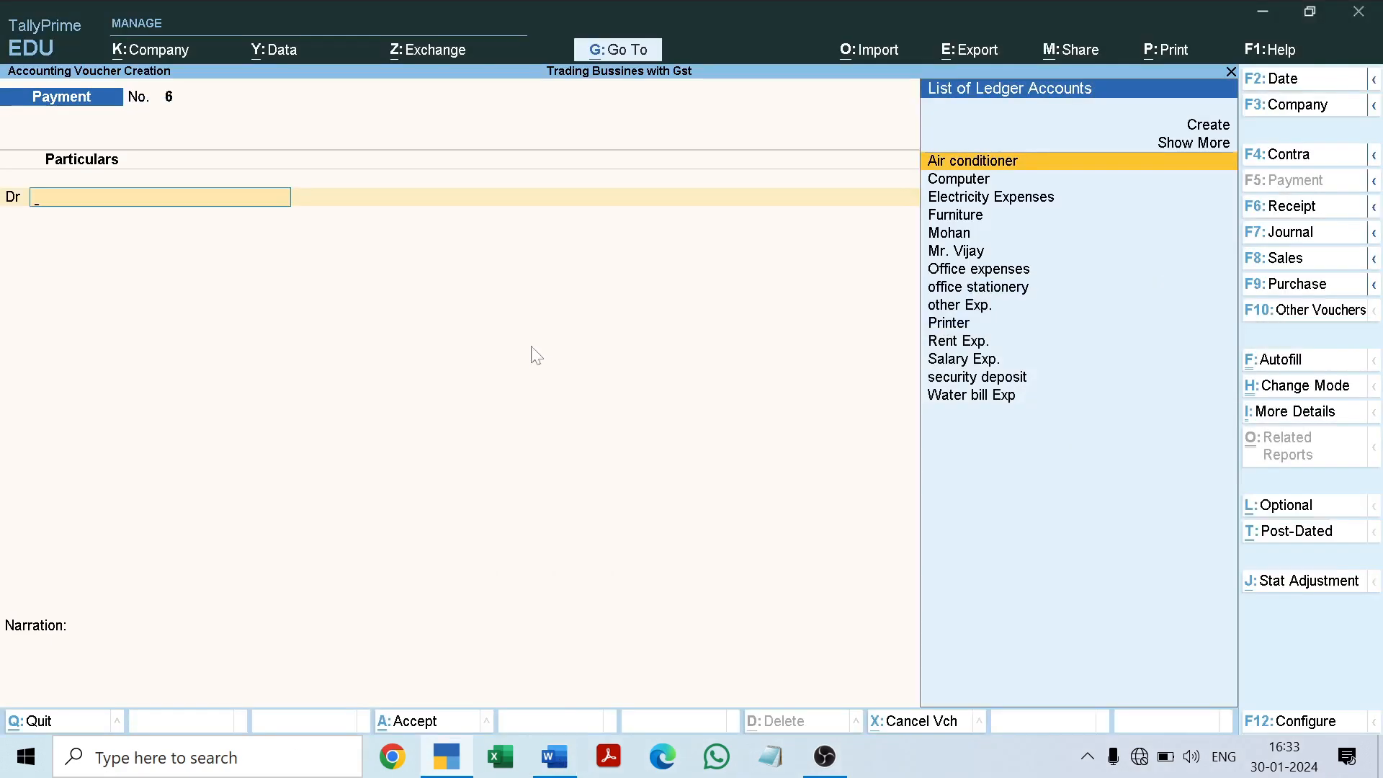
Step: Leave the payment voucher in TallyPrime and review the inventory masters available in the master creation list
{"action": "key", "text": "Escape"}
{"action": "key", "text": "Up"}
{"action": "key", "text": "Up"}
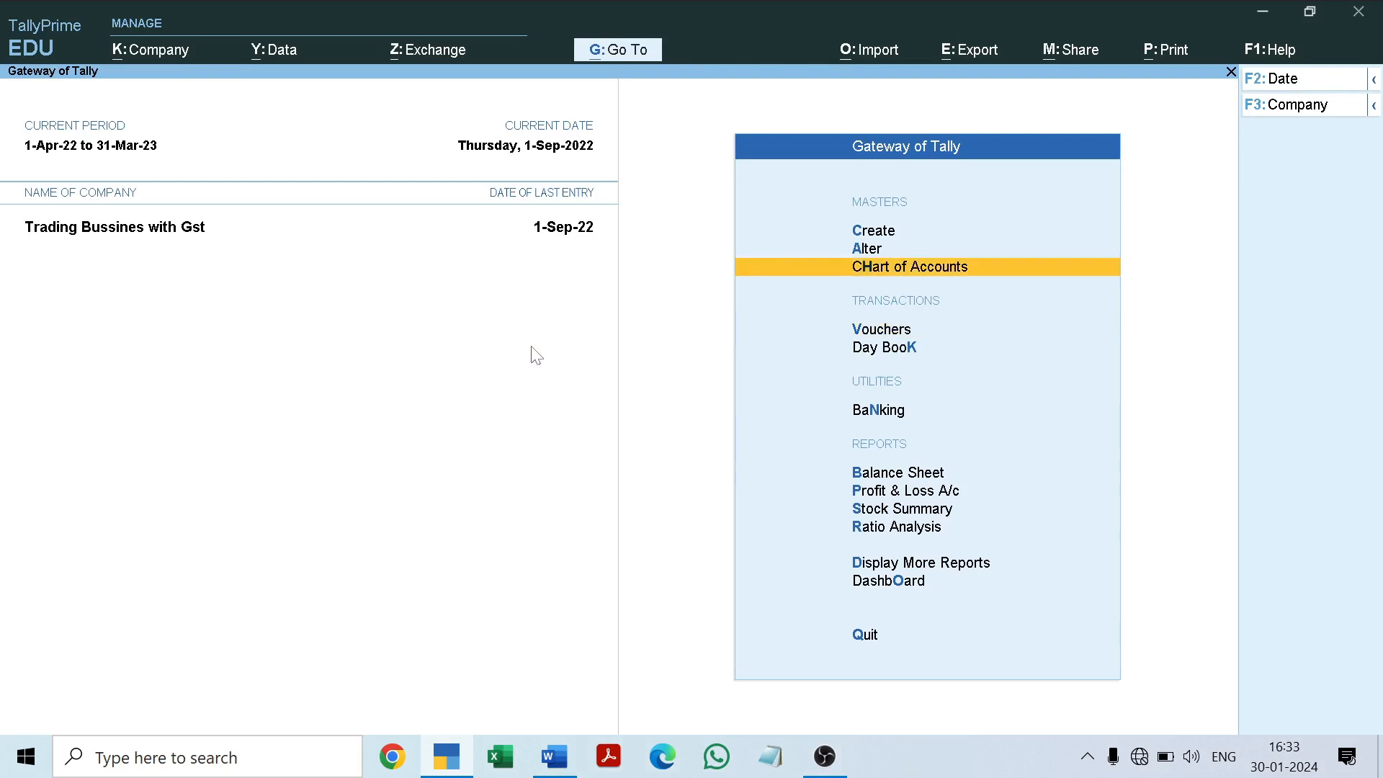
{"action": "key", "text": "Up"}
{"action": "key", "text": "Return"}
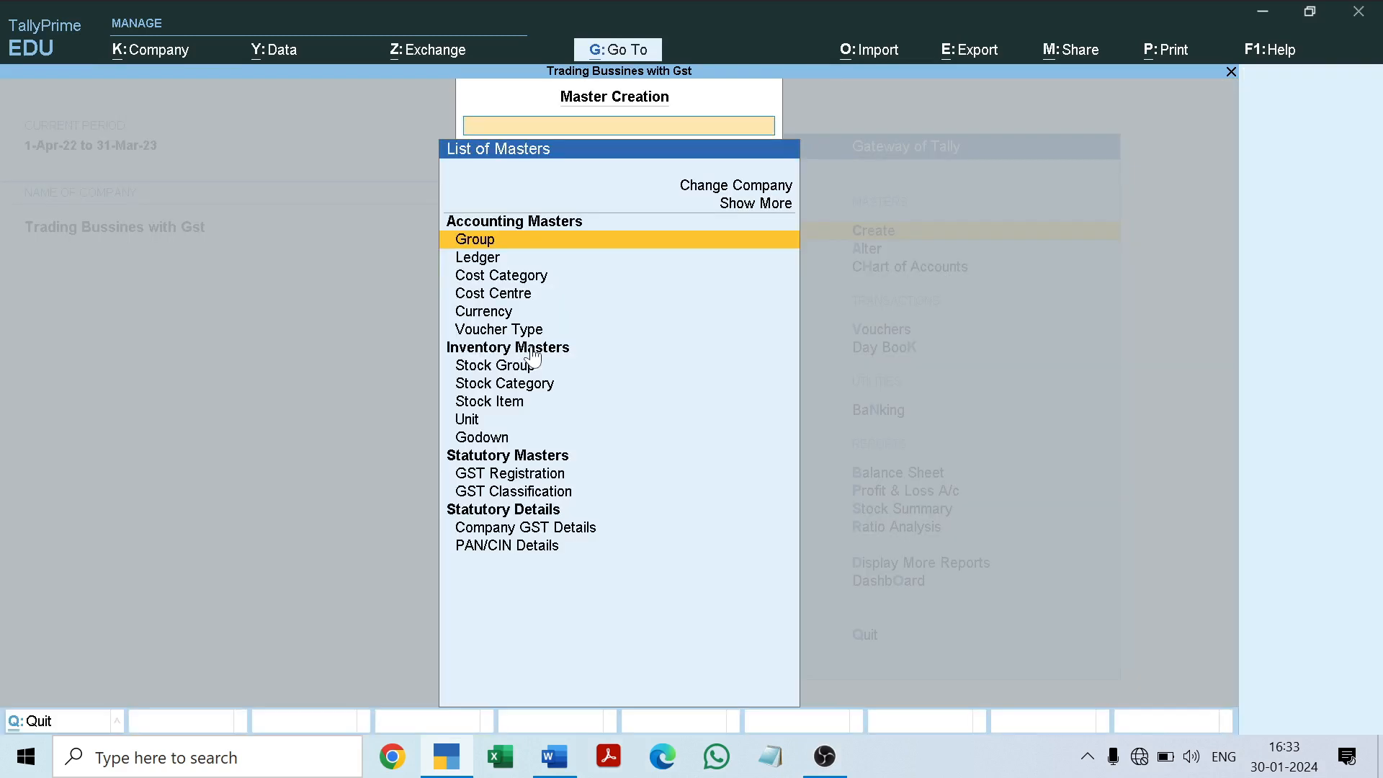
{"action": "key", "text": "Down"}
{"action": "key", "text": "Down"}
{"action": "key", "text": "Down"}
{"action": "key", "text": "Down"}
{"action": "key", "text": "Down"}
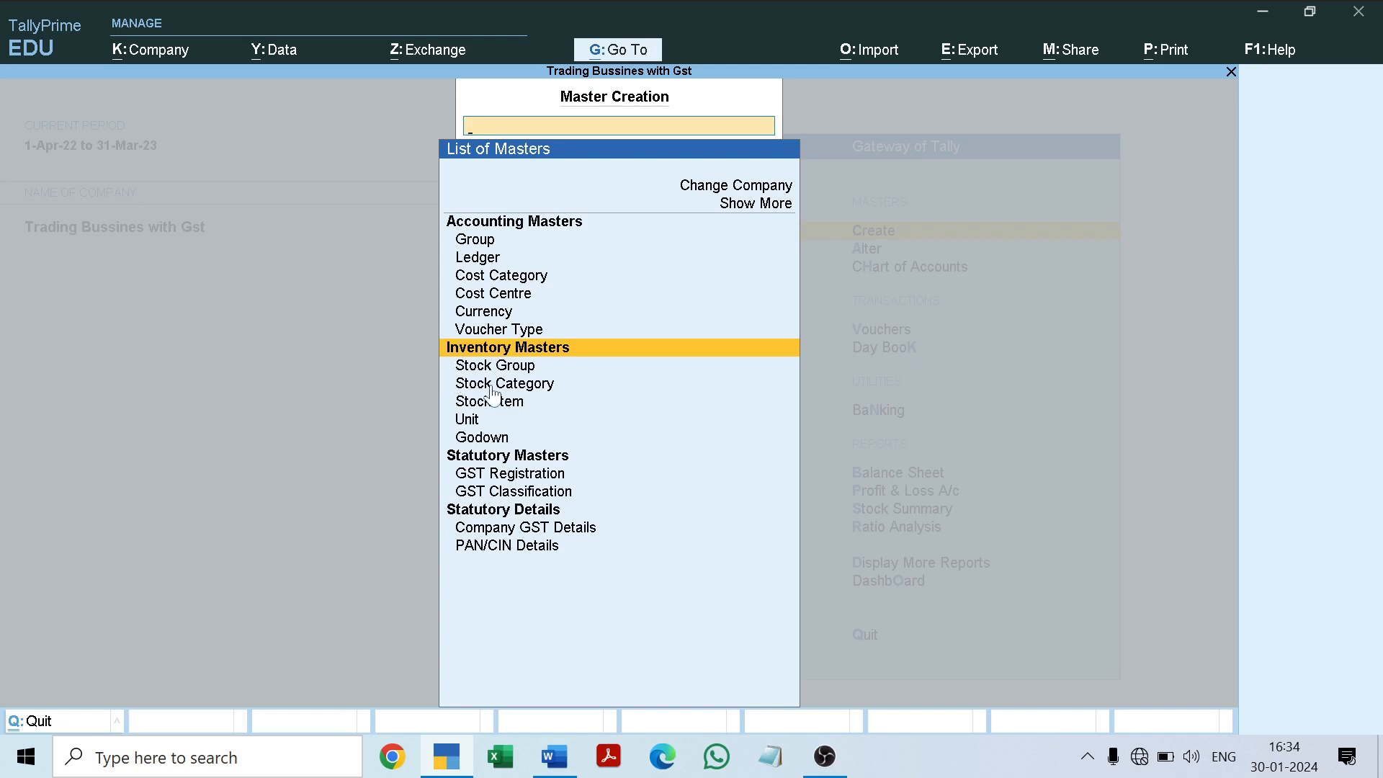
Step: Recheck the Maa Telecom items and godown note in the Word document and close TallyPrime's master creation list
{"action": "left_click", "coordinate": [555, 751]}
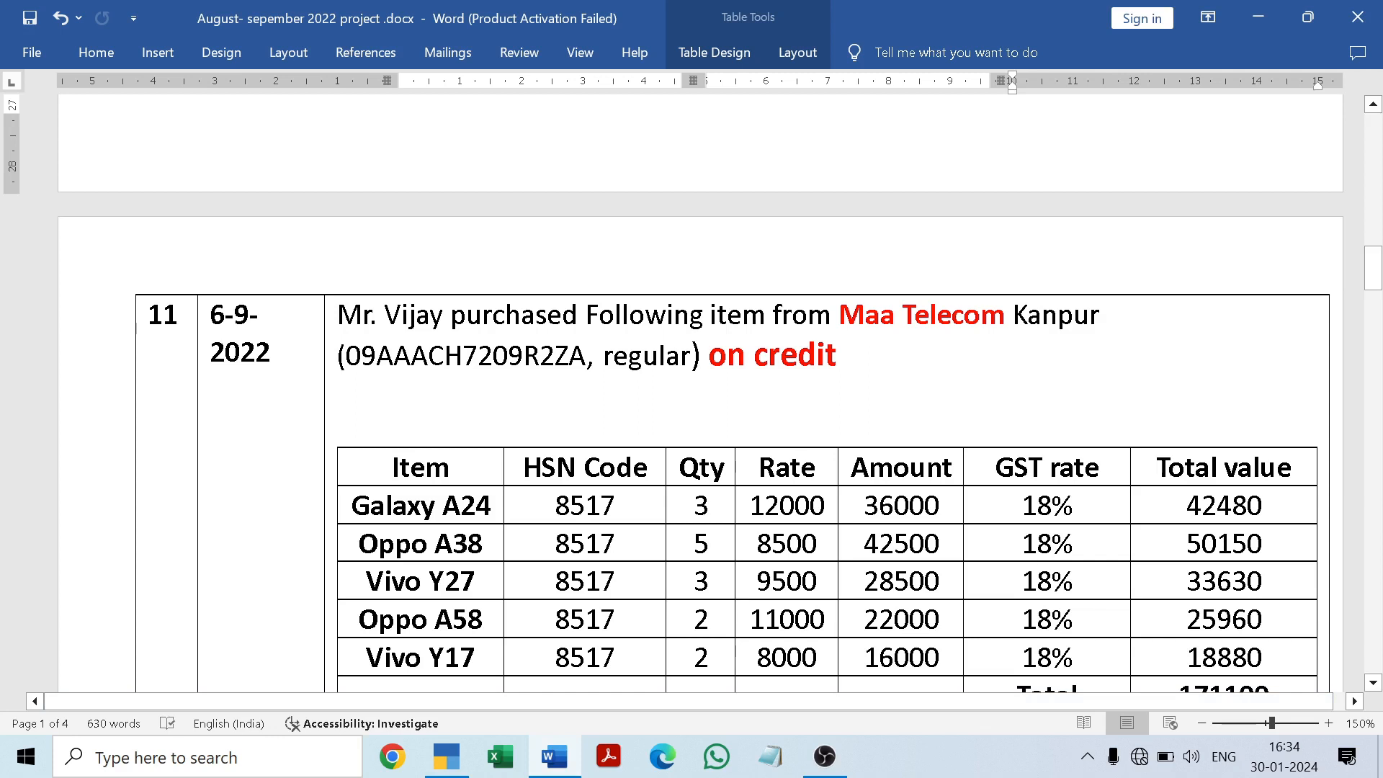
{"action": "left_click_drag", "start_coordinate": [1375, 280], "coordinate": [1377, 291]}
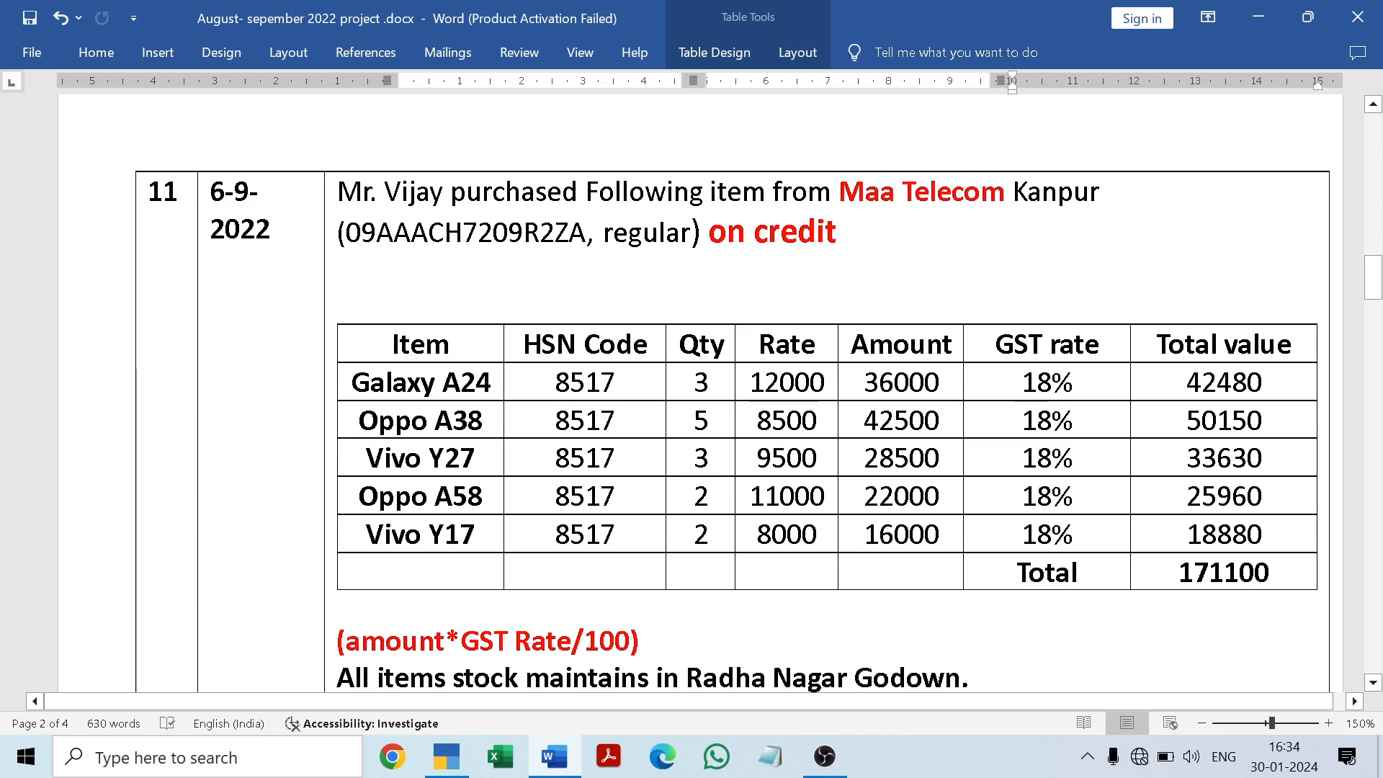
{"action": "left_click", "coordinate": [555, 761]}
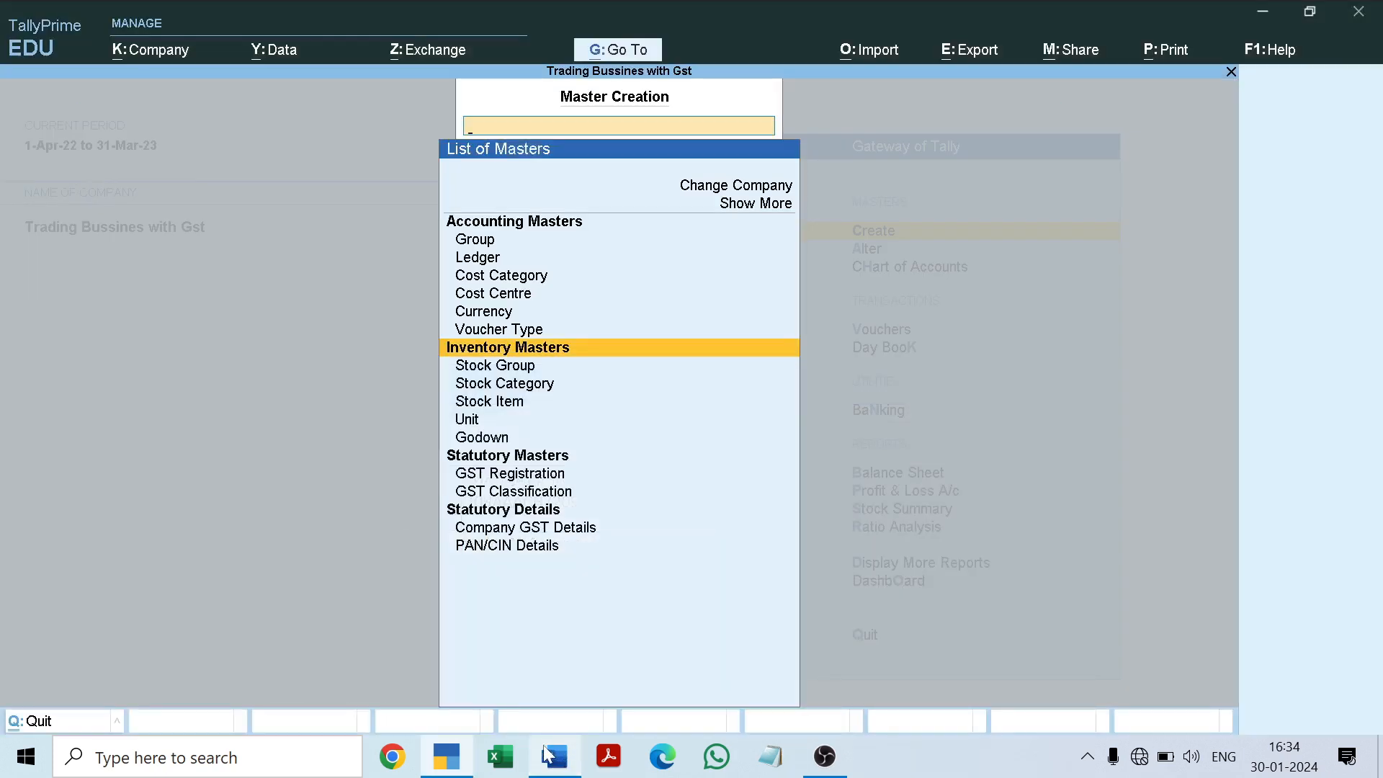
{"action": "key", "text": "Escape"}
{"action": "key", "text": "Escape"}
{"action": "key", "text": "Escape"}
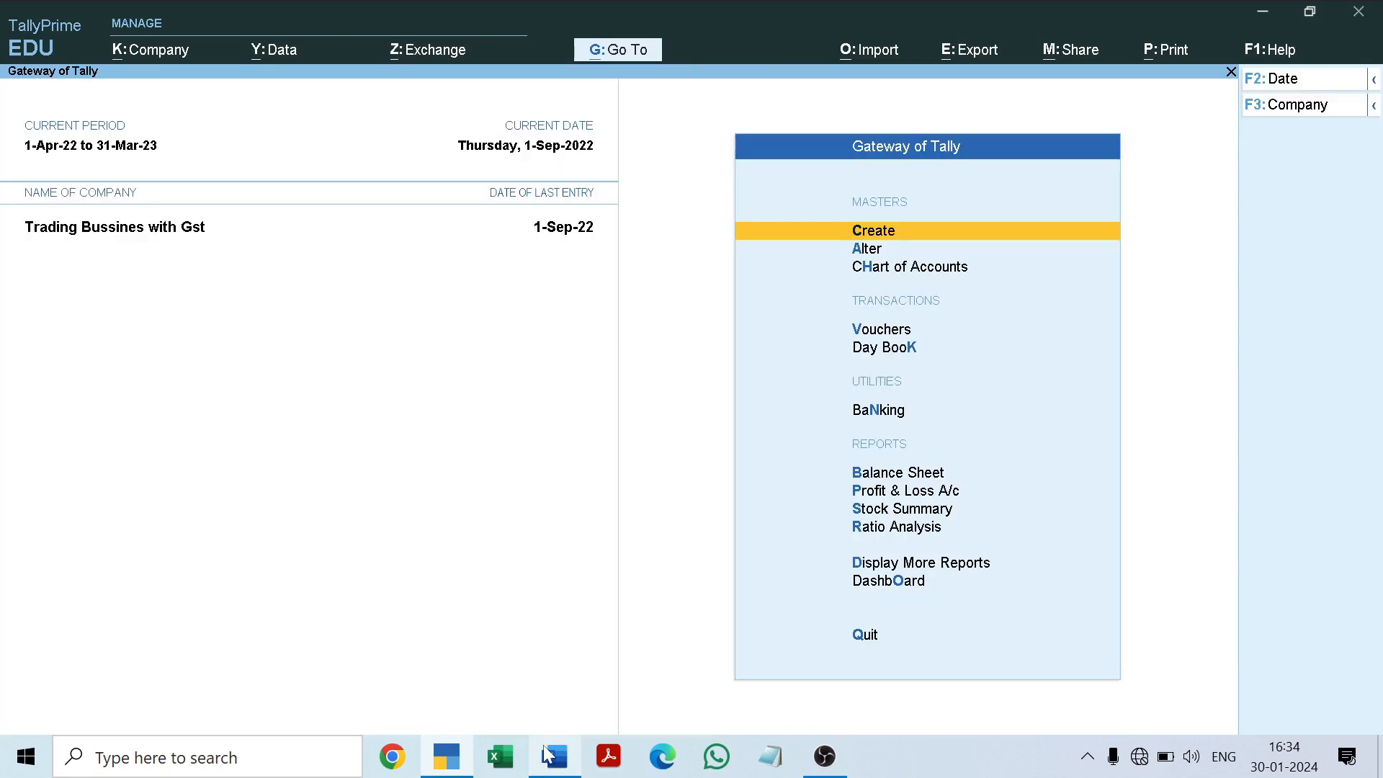
Step: Review the payment vouchers recorded for 1-Sep-22 in the Day Book and close the report
{"action": "key", "text": "Down"}
{"action": "key", "text": "Down"}
{"action": "key", "text": "Down"}
{"action": "key", "text": "Down"}
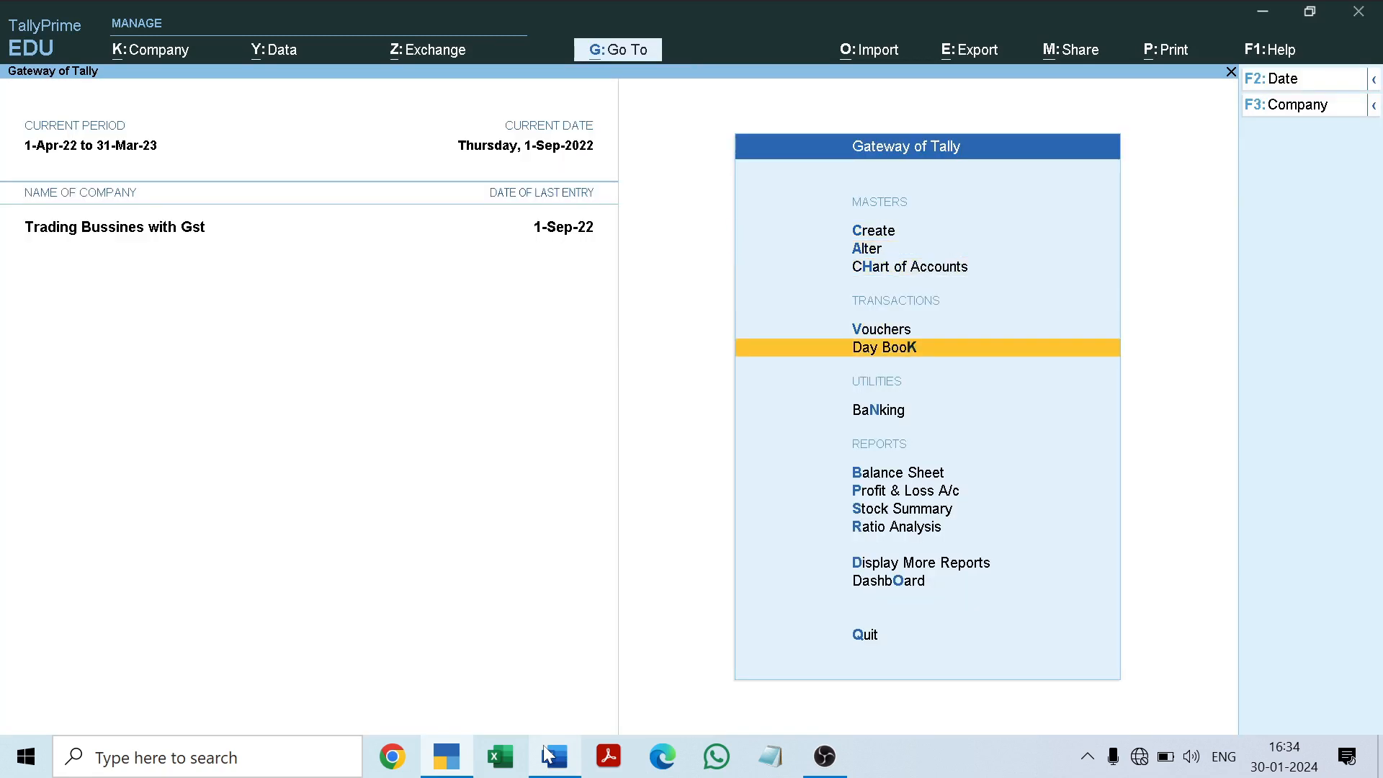
{"action": "key", "text": "Return"}
{"action": "key", "text": "Down"}
{"action": "key", "text": "Down"}
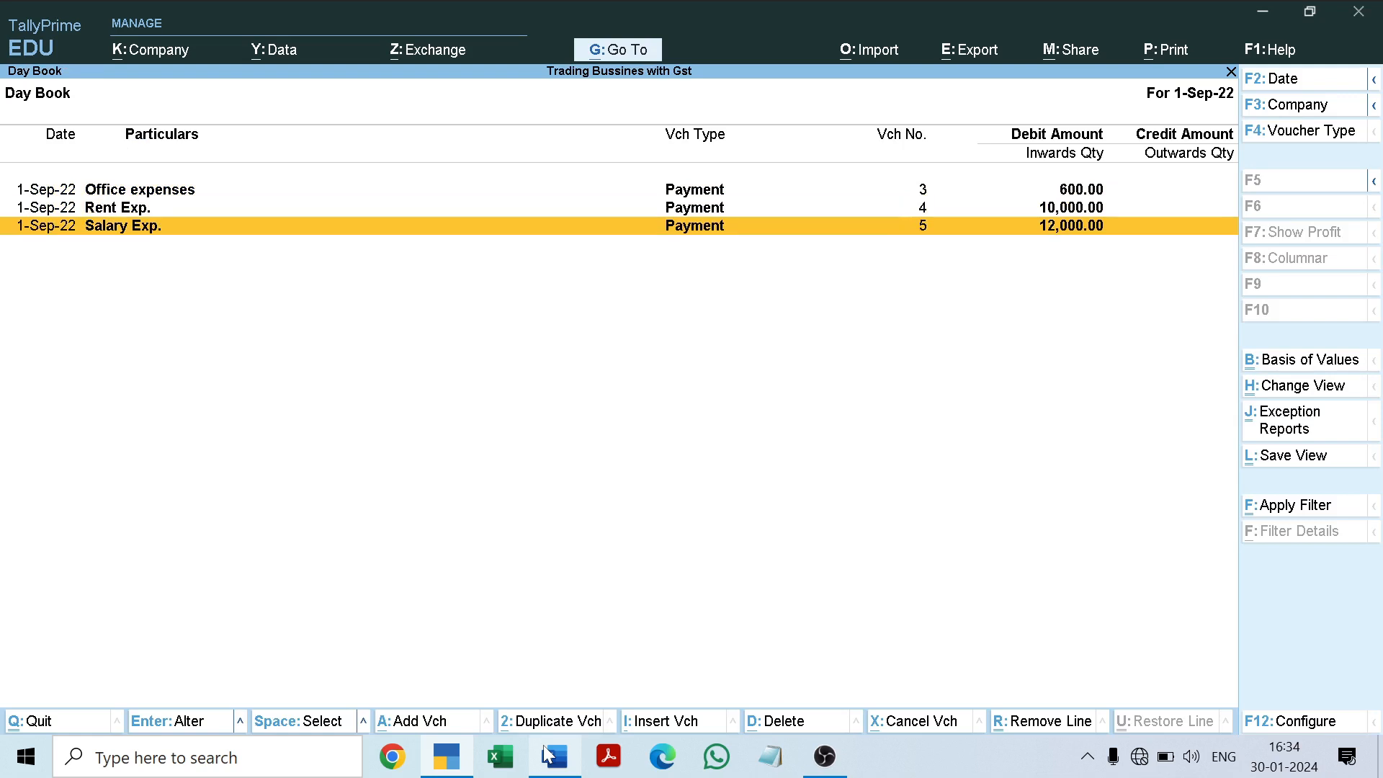
{"action": "key", "text": "Up"}
{"action": "key", "text": "Up"}
{"action": "key", "text": "Down"}
{"action": "key", "text": "Down"}
{"action": "key", "text": "Escape"}
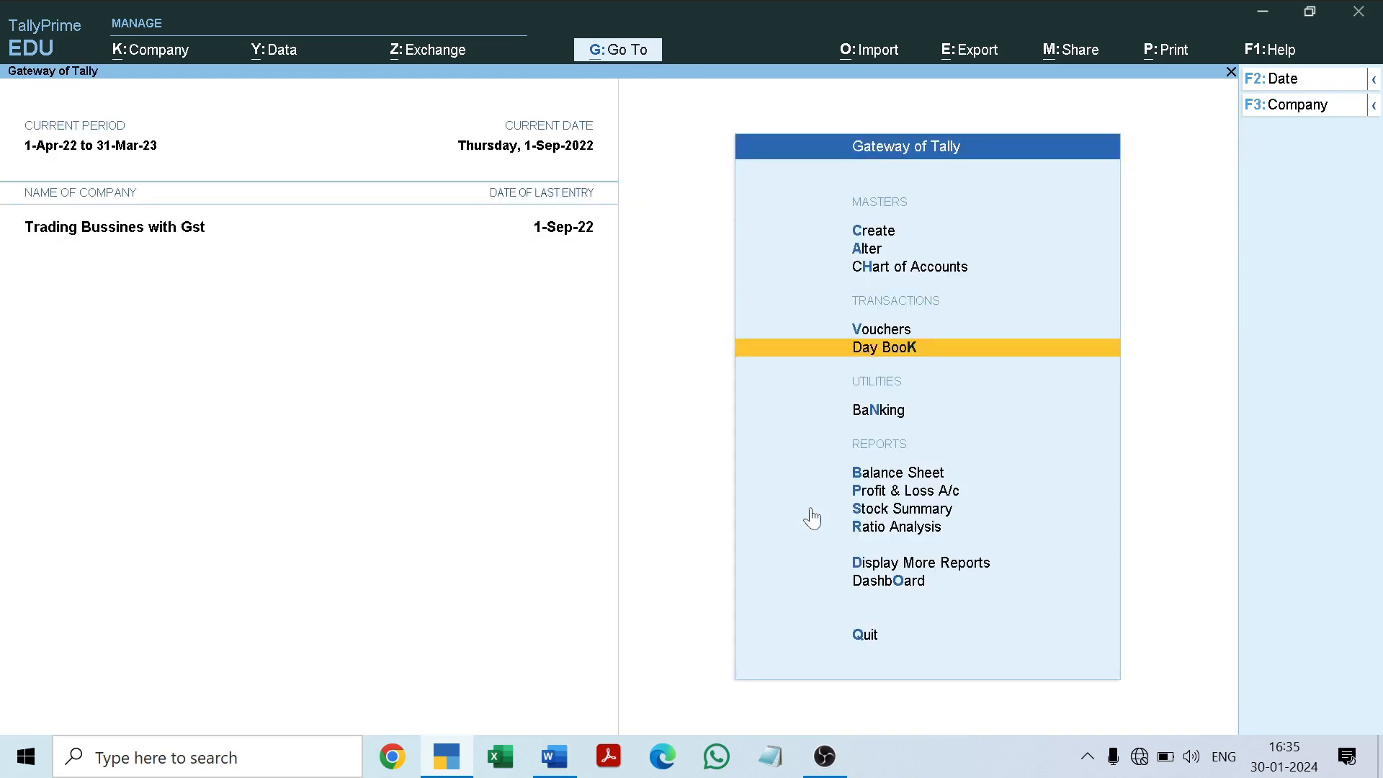
Step: Open the Profit & Loss A/c report to examine the company's indirect expenses
{"action": "key", "text": "Down"}
{"action": "key", "text": "Down"}
{"action": "key", "text": "Down"}
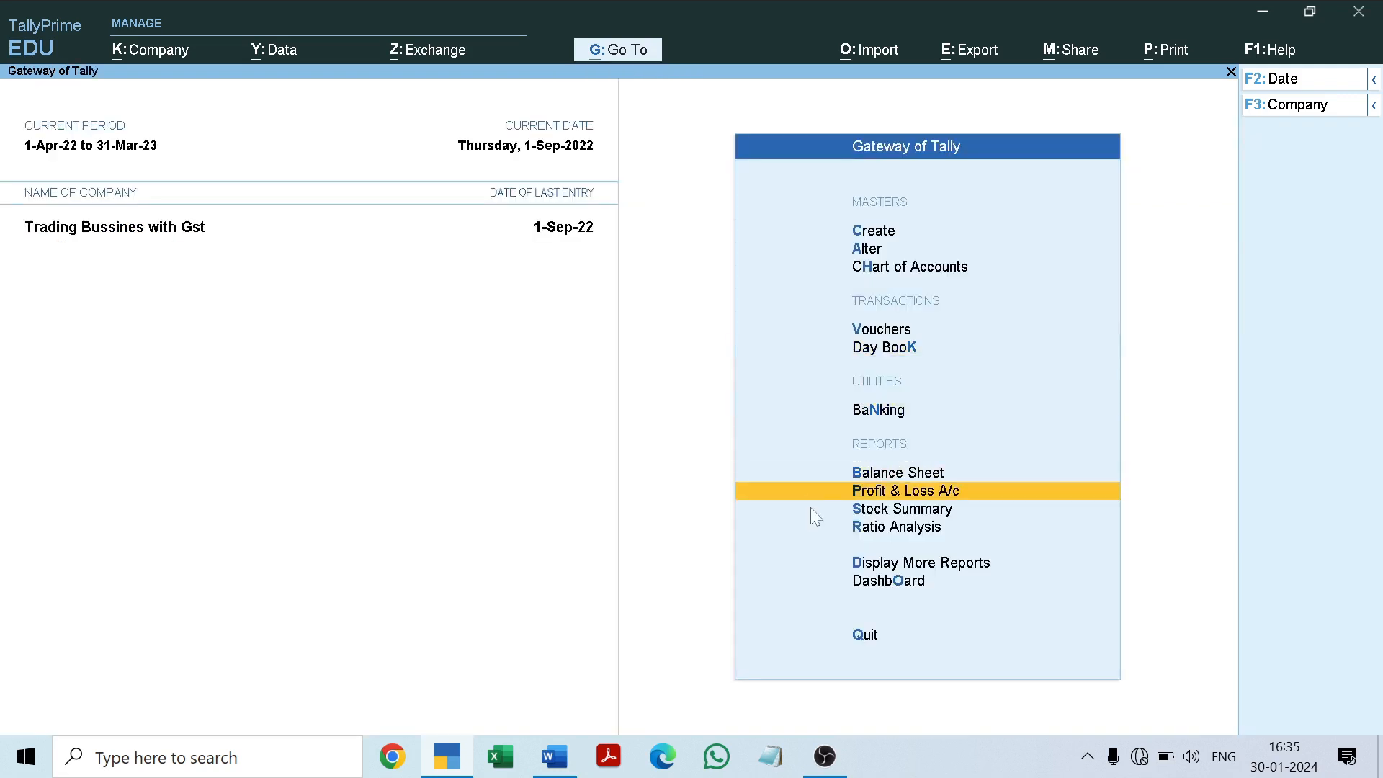
{"action": "key", "text": "Return"}
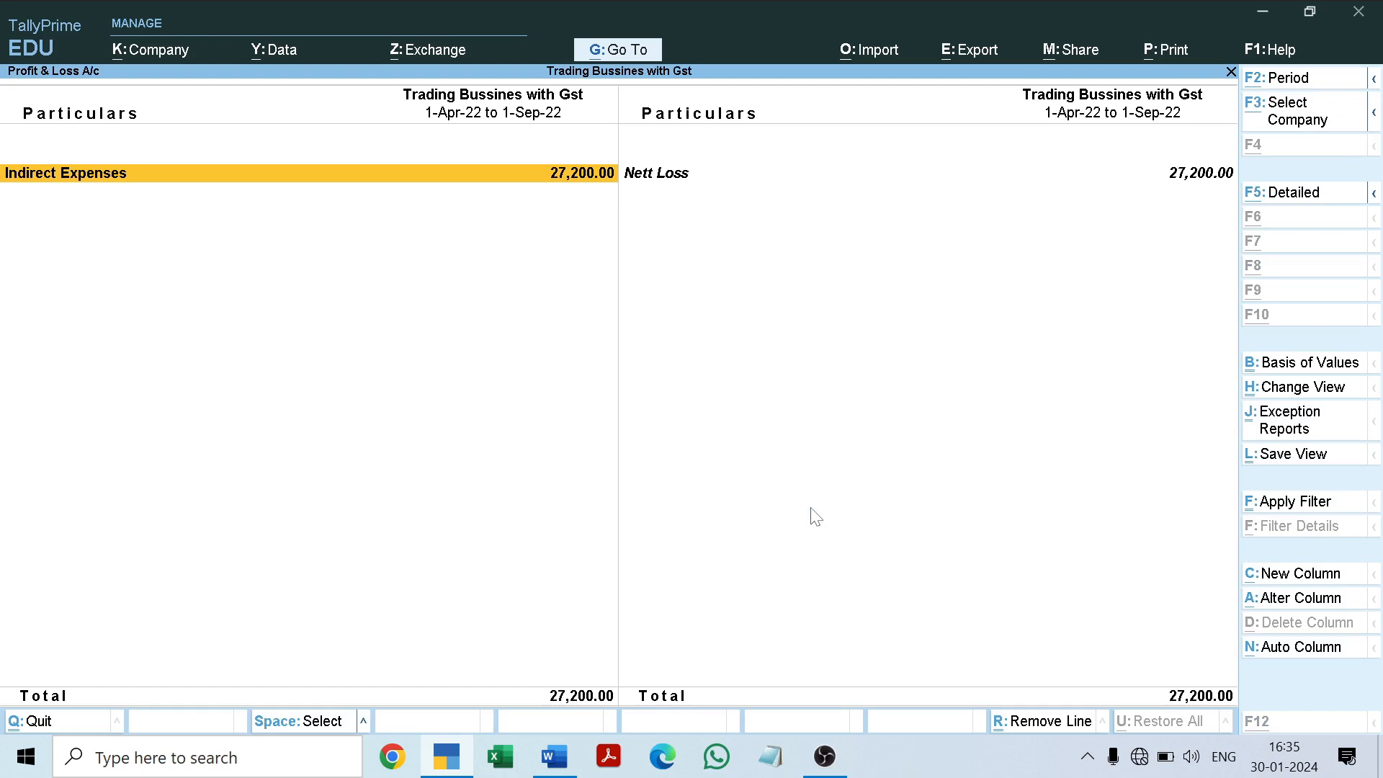
Step: Show the Profit & Loss A/c in detail, review the individual indirect expense ledgers, and close the report
{"action": "key", "text": "alt+F5"}
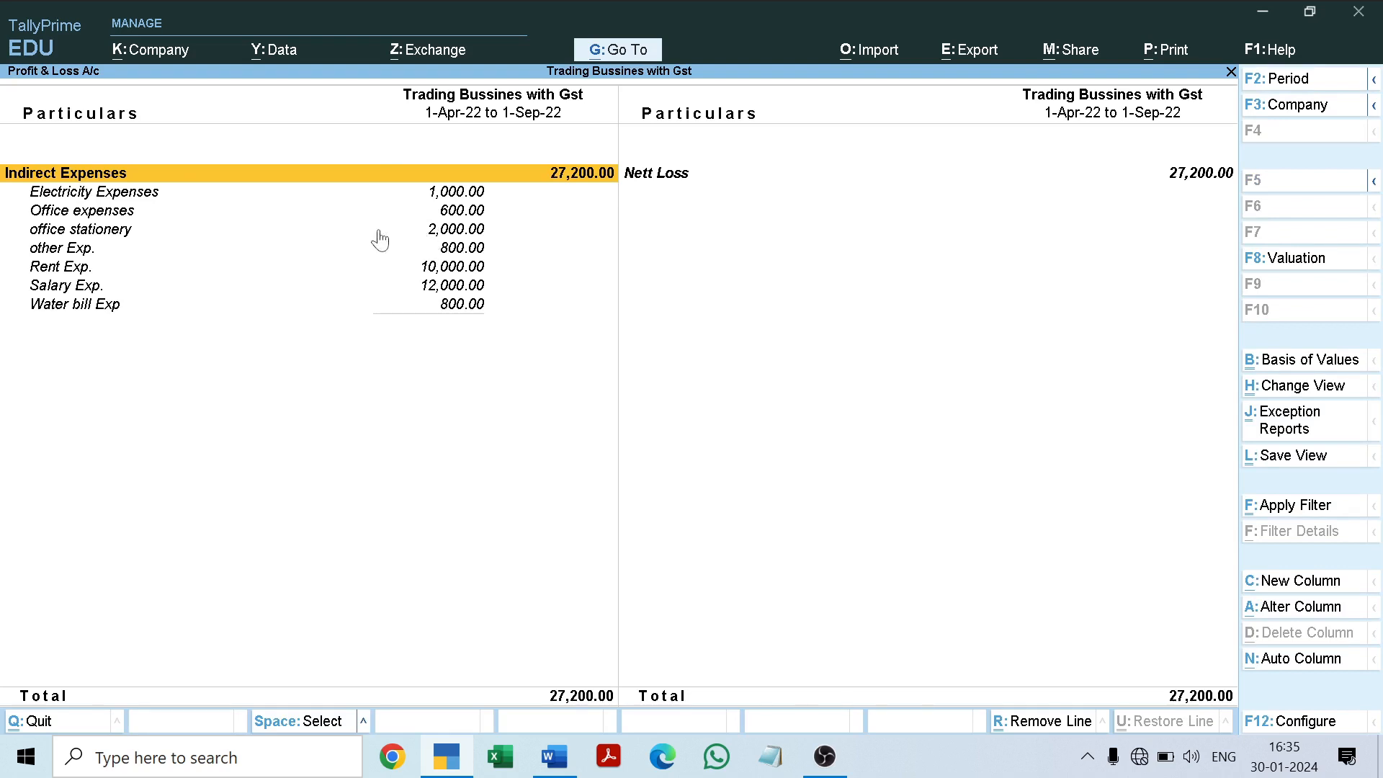
{"action": "key", "text": "Down"}
{"action": "key", "text": "Down"}
{"action": "key", "text": "Down"}
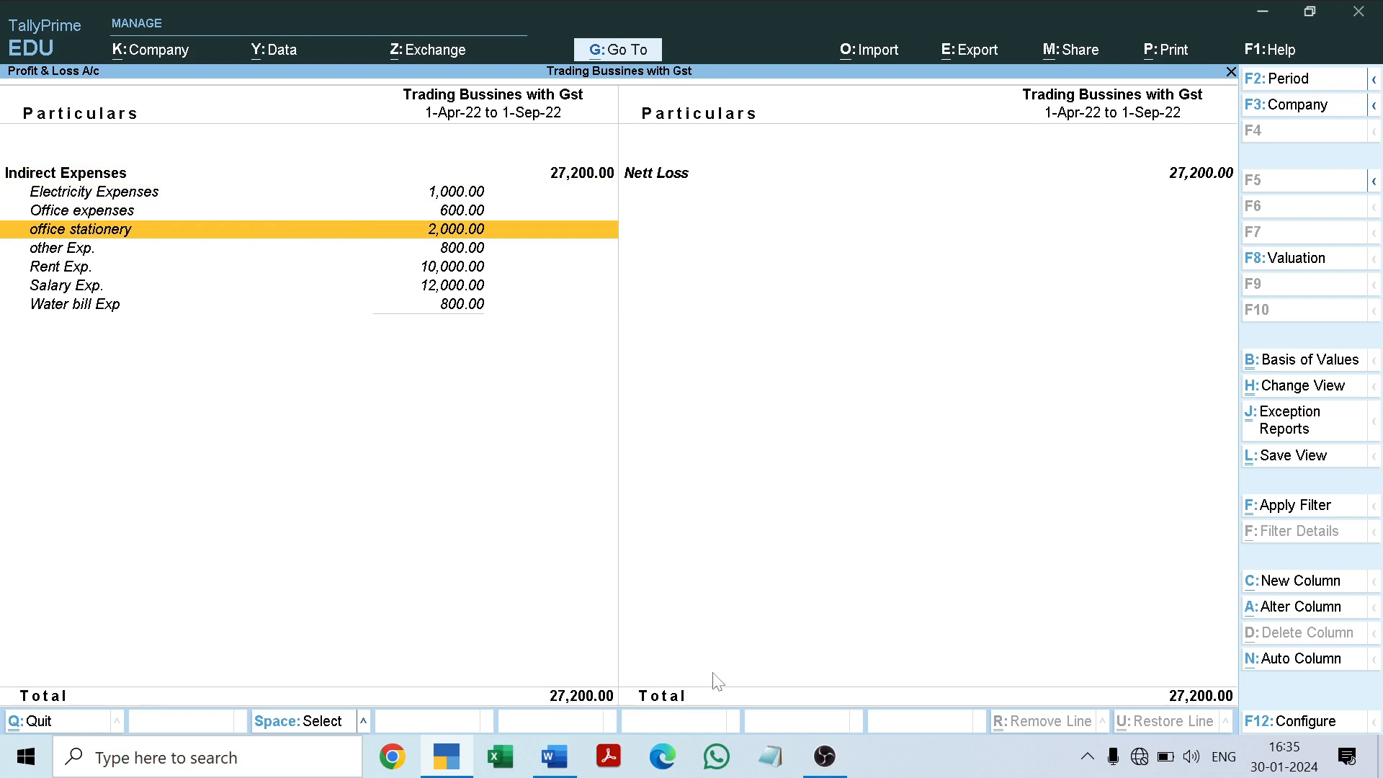
{"action": "key", "text": "Escape"}
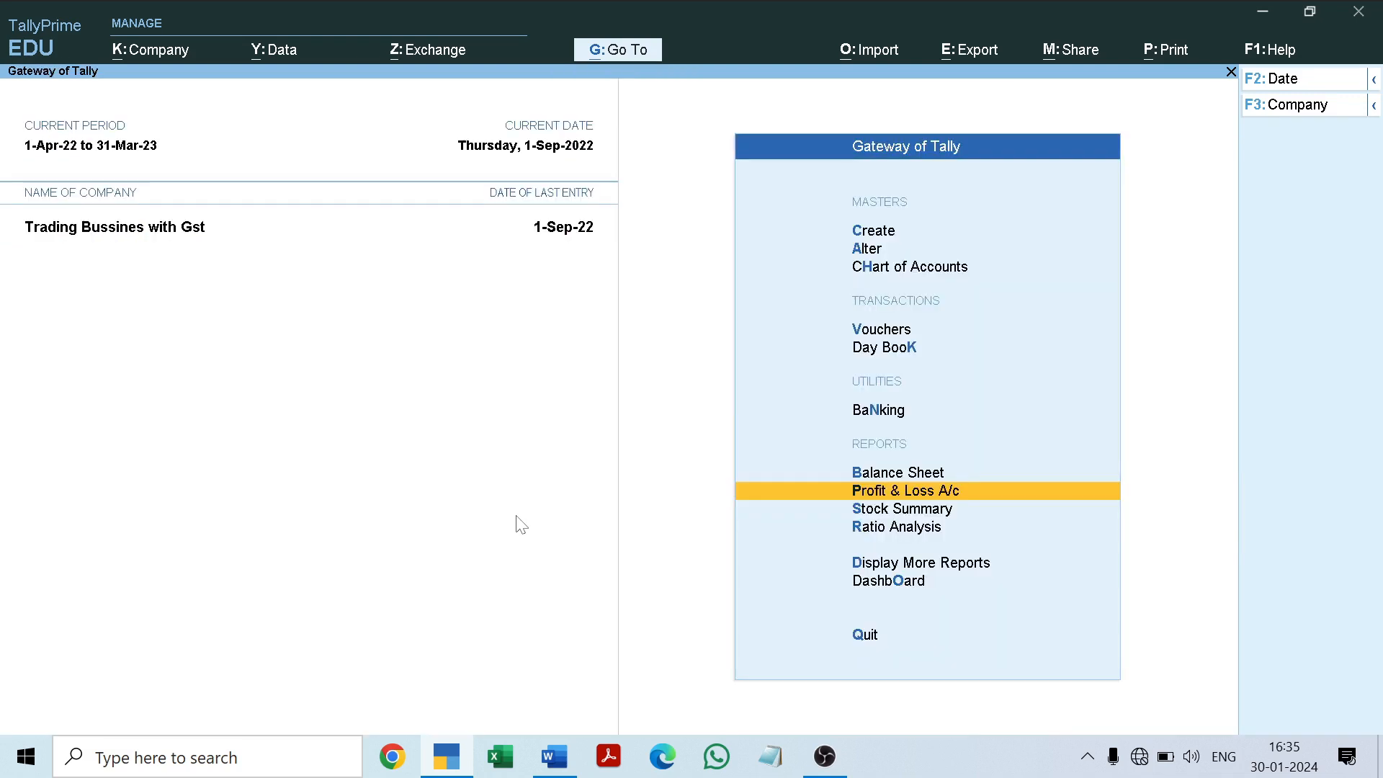
Step: Open the Trial Balance in detailed format and examine the capital, current liabilities and fixed assets entries
{"action": "key", "text": "d"}
{"action": "key", "text": "Return"}
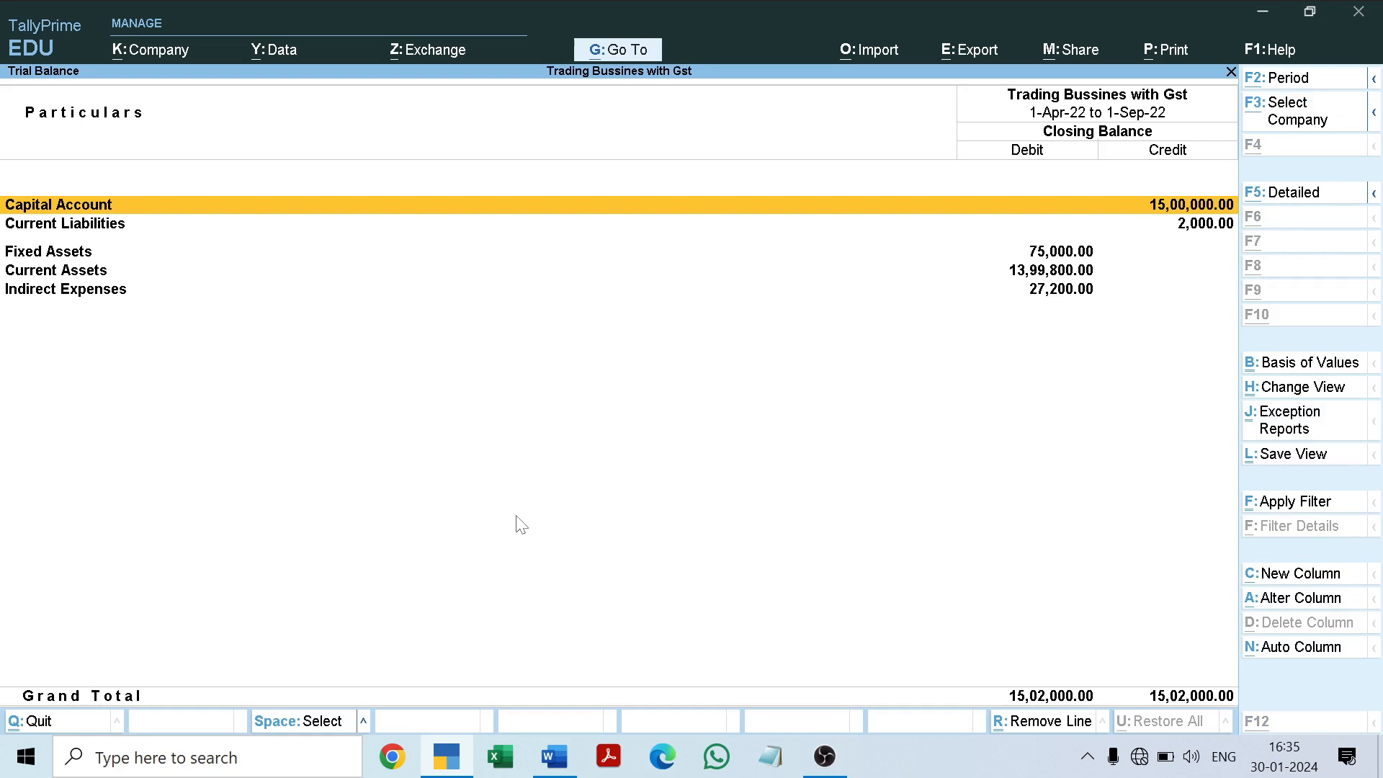
{"action": "key", "text": "alt+F5"}
{"action": "key", "text": "Down"}
{"action": "key", "text": "Down"}
{"action": "key", "text": "Down"}
{"action": "key", "text": "Down"}
{"action": "key", "text": "Down"}
{"action": "key", "text": "Down"}
{"action": "key", "text": "Down"}
{"action": "key", "text": "Down"}
{"action": "key", "text": "Down"}
{"action": "key", "text": "Down"}
{"action": "key", "text": "Down"}
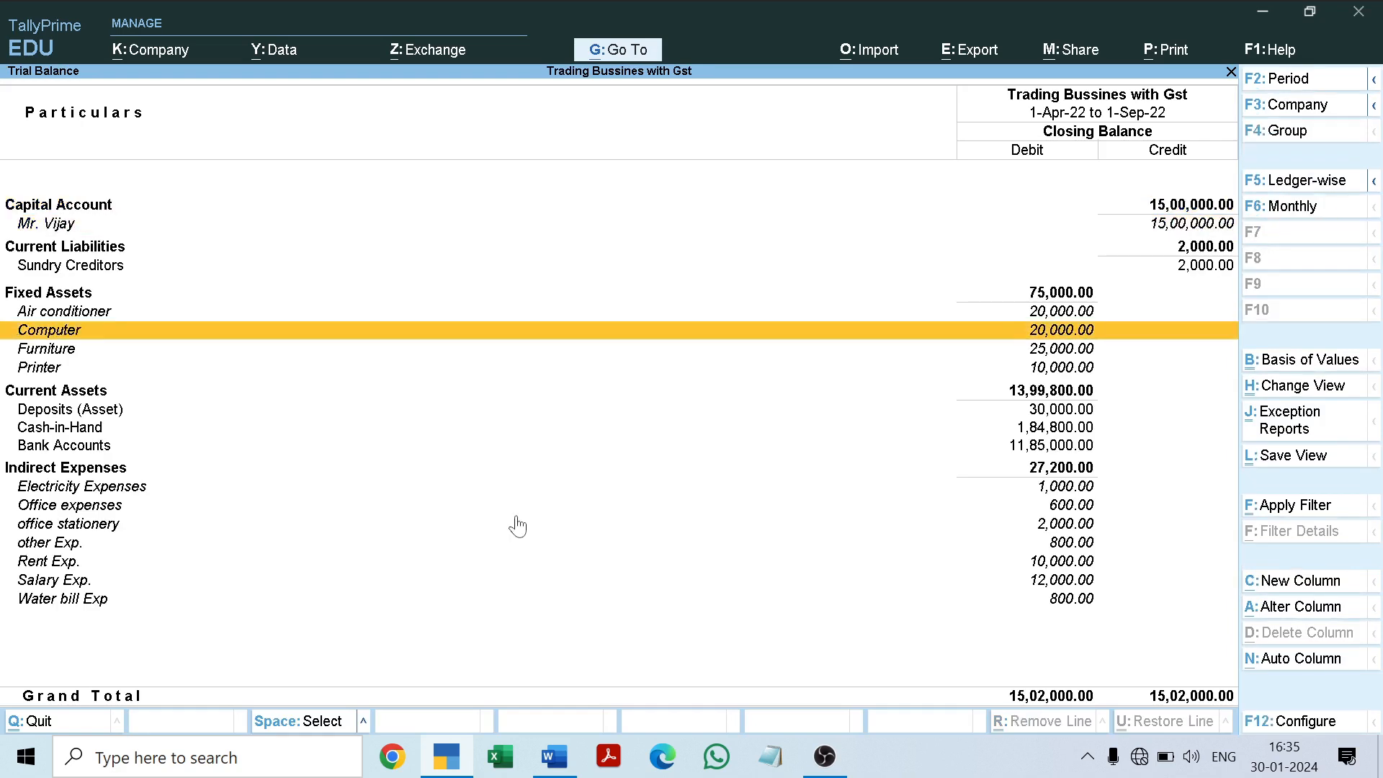
{"action": "key", "text": "Up"}
Step: Examine the ledgers under Indirect Expenses in the detailed Trial Balance, including office stationery and Rent Exp
{"action": "key", "text": "Up"}
{"action": "key", "text": "Up"}
{"action": "key", "text": "Up"}
{"action": "key", "text": "Up"}
{"action": "key", "text": "Up"}
{"action": "key", "text": "Up"}
{"action": "key", "text": "Down"}
{"action": "key", "text": "Down"}
{"action": "key", "text": "Down"}
{"action": "key", "text": "Down"}
{"action": "key", "text": "Down"}
{"action": "key", "text": "Down"}
{"action": "key", "text": "Down"}
{"action": "key", "text": "Down"}
{"action": "key", "text": "Down"}
{"action": "key", "text": "Down"}
{"action": "key", "text": "Down"}
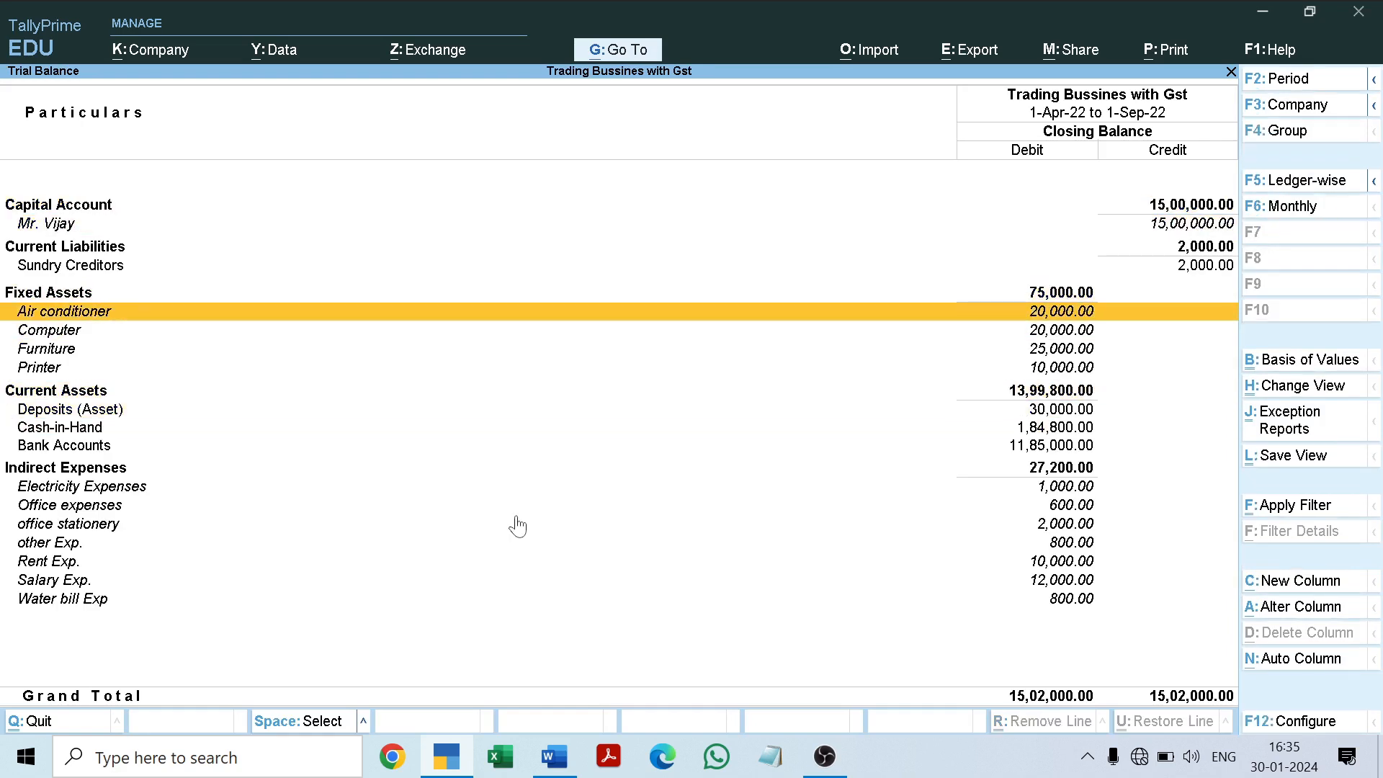
{"action": "key", "text": "Down"}
{"action": "key", "text": "Down"}
{"action": "key", "text": "Down"}
{"action": "key", "text": "Up"}
{"action": "key", "text": "Up"}
{"action": "key", "text": "Up"}
{"action": "key", "text": "Up"}
{"action": "key", "text": "Up"}
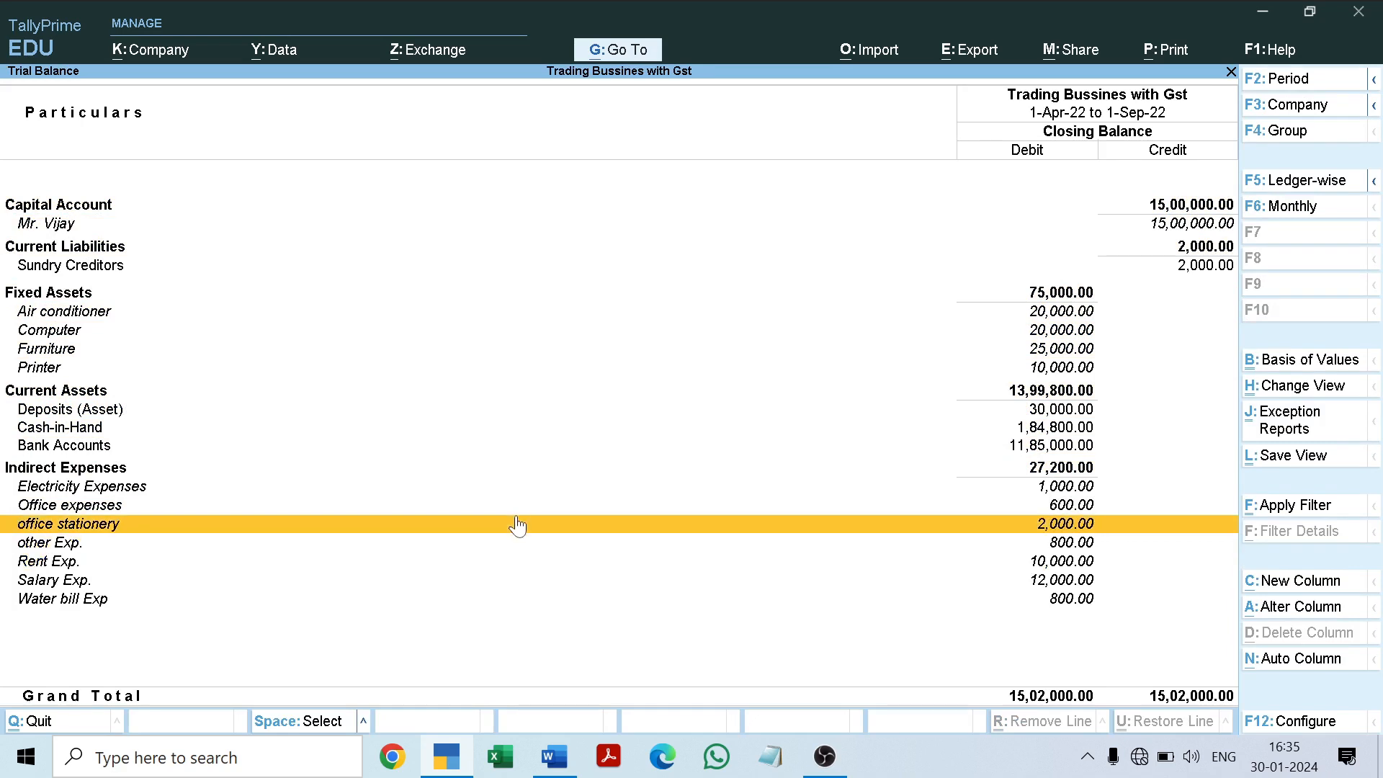
{"action": "key", "text": "Down"}
{"action": "key", "text": "Down"}
{"action": "key", "text": "Down"}
{"action": "key", "text": "Down"}
{"action": "key", "text": "Down"}
{"action": "key", "text": "Down"}
{"action": "key", "text": "Down"}
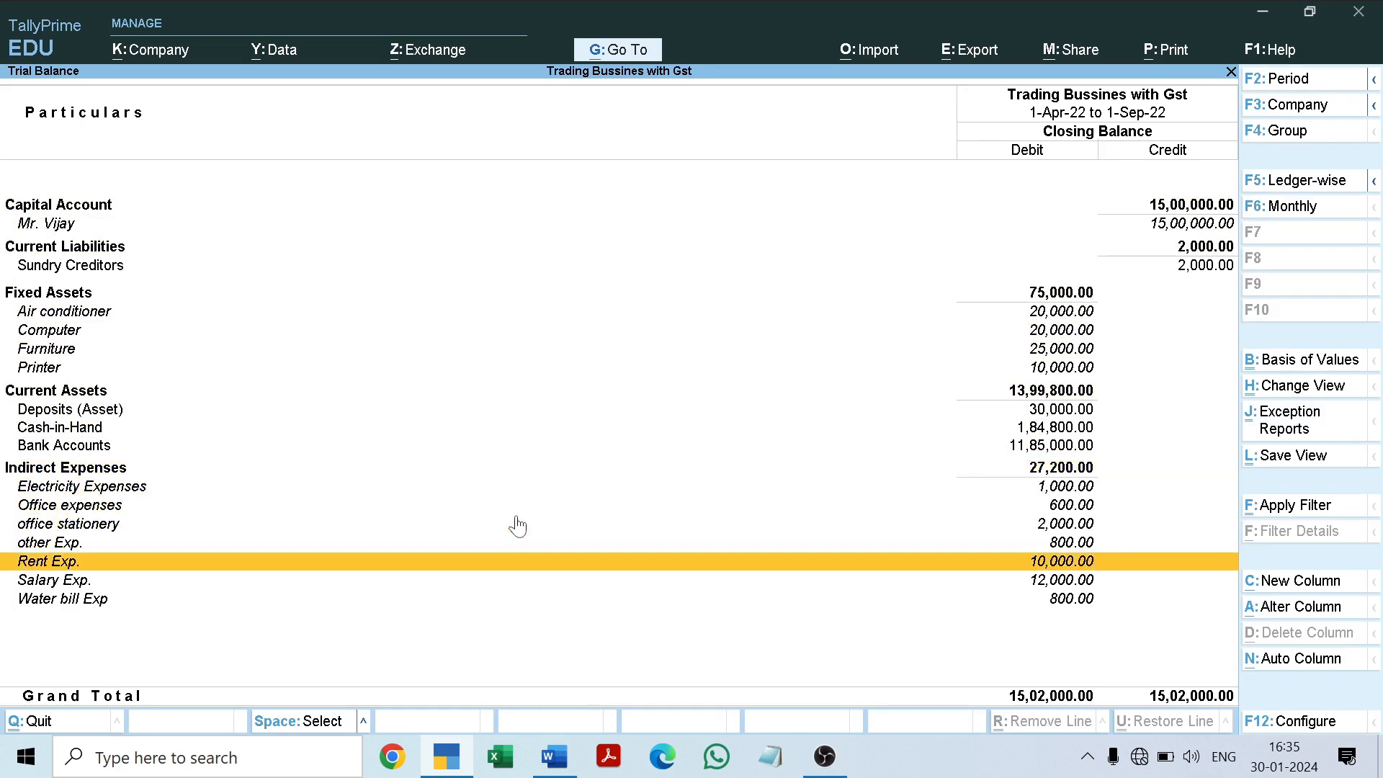
{"action": "key", "text": "Up"}
{"action": "key", "text": "Up"}
{"action": "key", "text": "Up"}
{"action": "key", "text": "Up"}
{"action": "key", "text": "Up"}
{"action": "key", "text": "Up"}
{"action": "key", "text": "Up"}
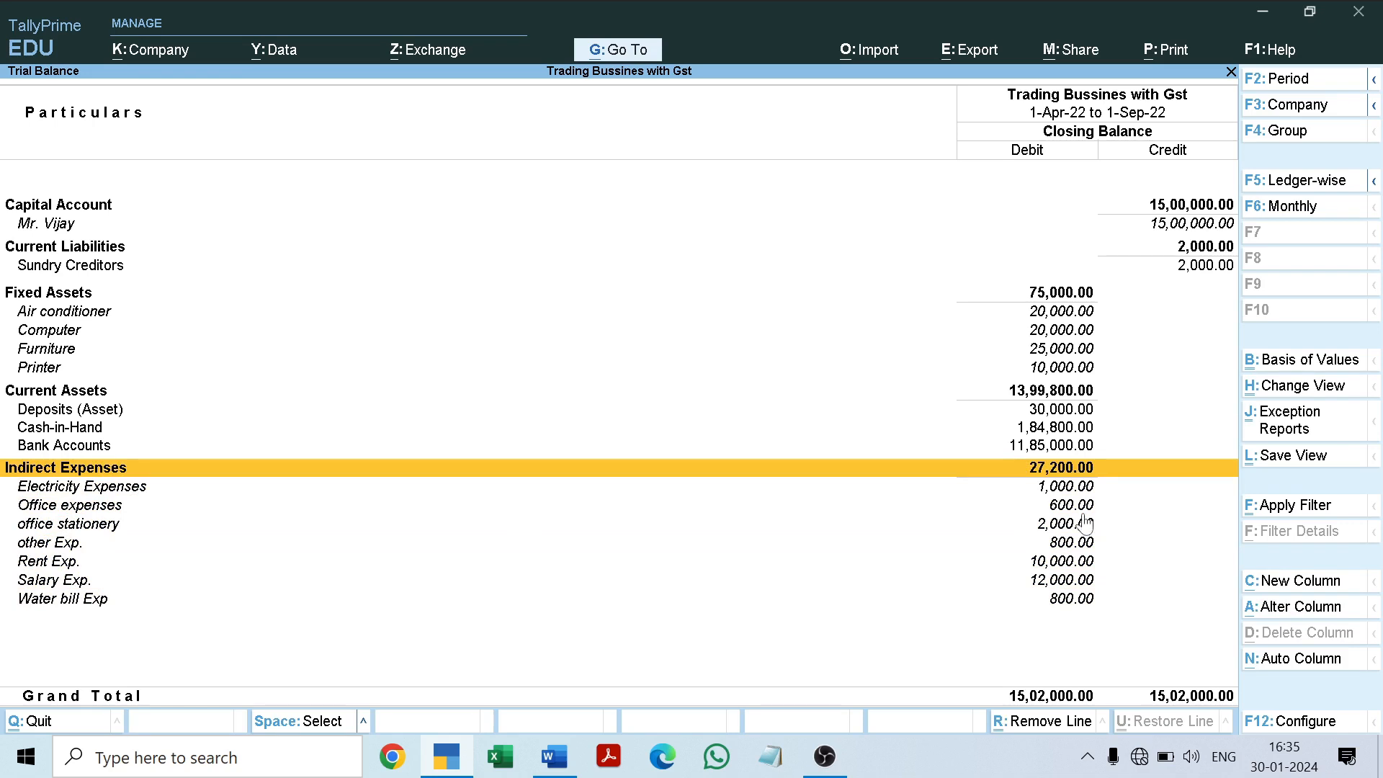
Step: Recheck the Trial Balance entries from Indirect Expenses back up to Capital Account and return to the Gateway of Tally
{"action": "key", "text": "Down"}
{"action": "key", "text": "Down"}
{"action": "key", "text": "Down"}
{"action": "key", "text": "Down"}
{"action": "key", "text": "Down"}
{"action": "key", "text": "Down"}
{"action": "key", "text": "Up"}
{"action": "key", "text": "Up"}
{"action": "key", "text": "Up"}
{"action": "key", "text": "Up"}
{"action": "key", "text": "Up"}
{"action": "key", "text": "Up"}
{"action": "key", "text": "Up"}
{"action": "key", "text": "Up"}
{"action": "key", "text": "Up"}
{"action": "key", "text": "Up"}
{"action": "key", "text": "Up"}
{"action": "key", "text": "Up"}
{"action": "key", "text": "Up"}
{"action": "key", "text": "Up"}
{"action": "key", "text": "Up"}
{"action": "key", "text": "Up"}
{"action": "key", "text": "Up"}
{"action": "key", "text": "Up"}
{"action": "key", "text": "Up"}
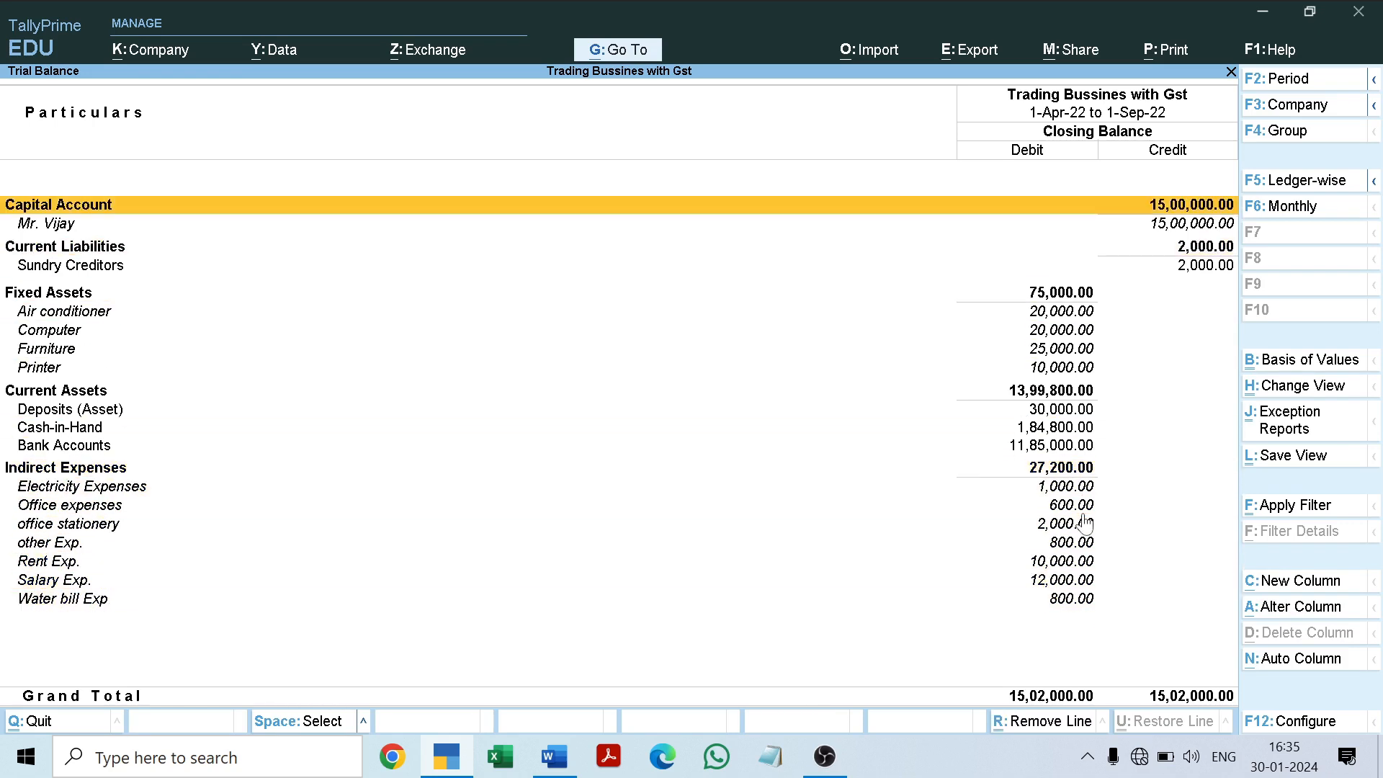
{"action": "key", "text": "Escape"}
{"action": "key", "text": "Escape"}
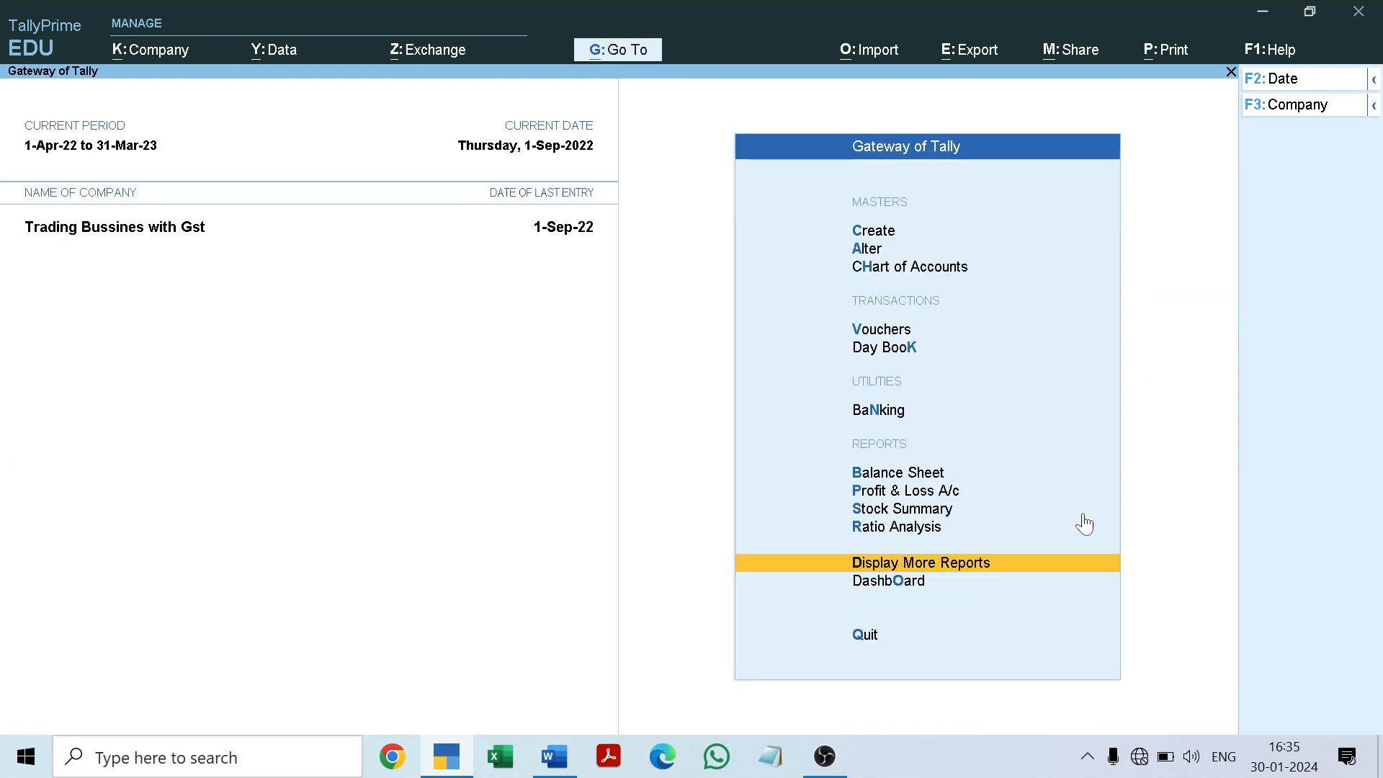
{"action": "key", "text": "Escape"}
{"action": "key", "text": "Escape"}
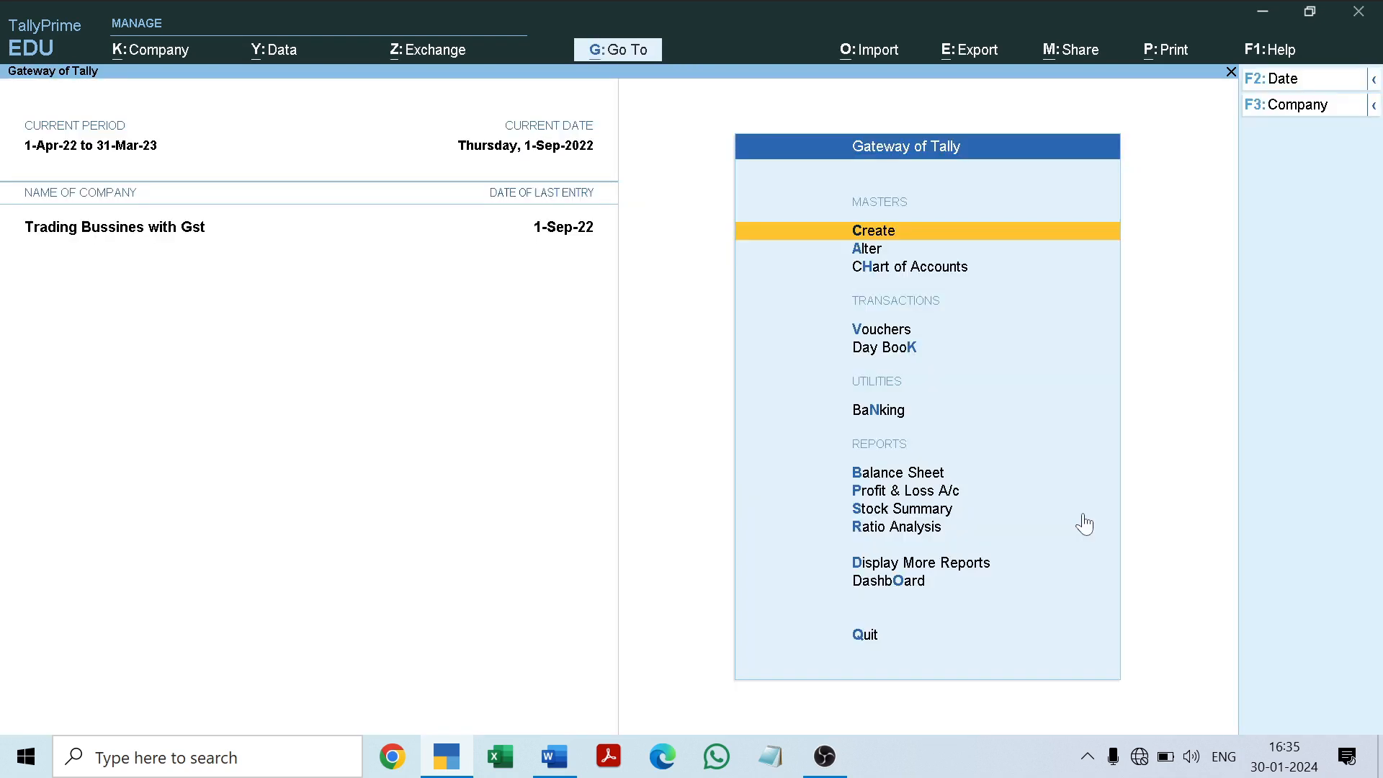